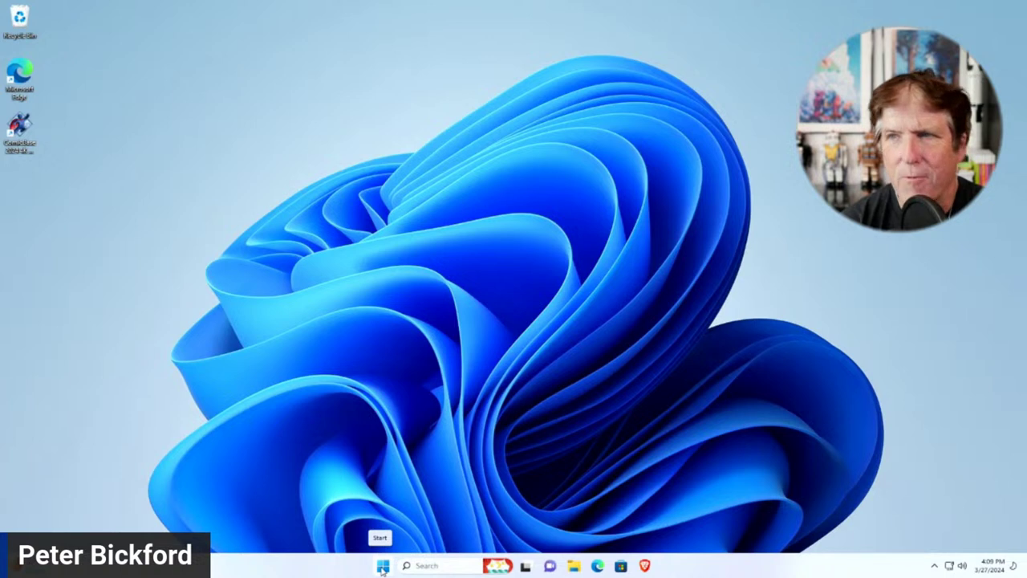
click(382, 568)
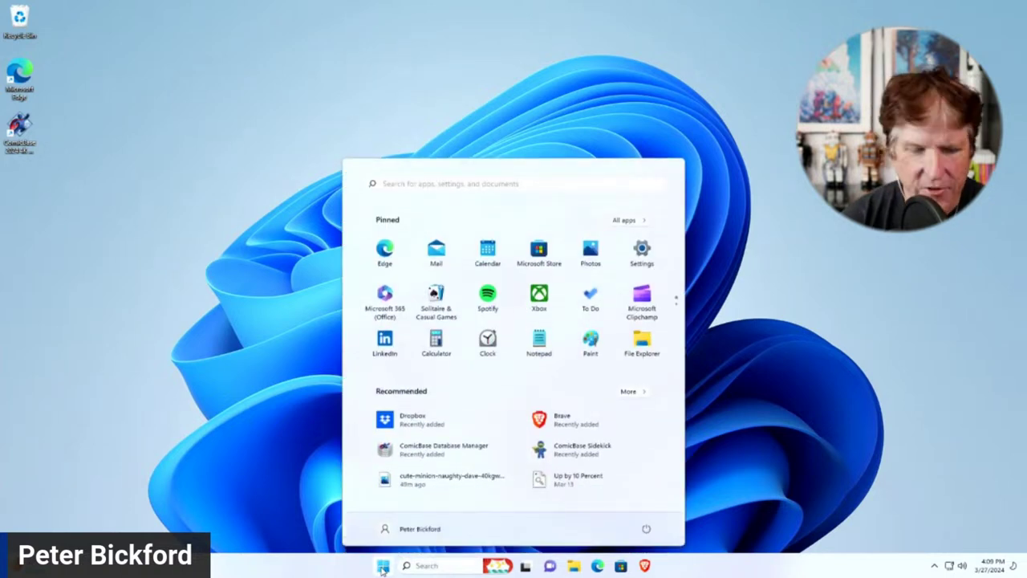
text(privacy settings)
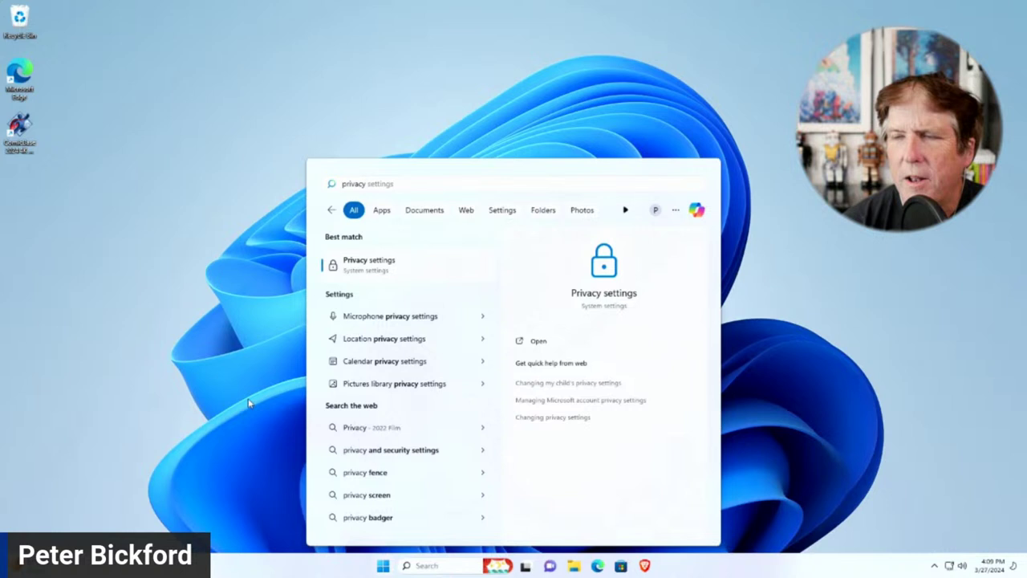
click(252, 403)
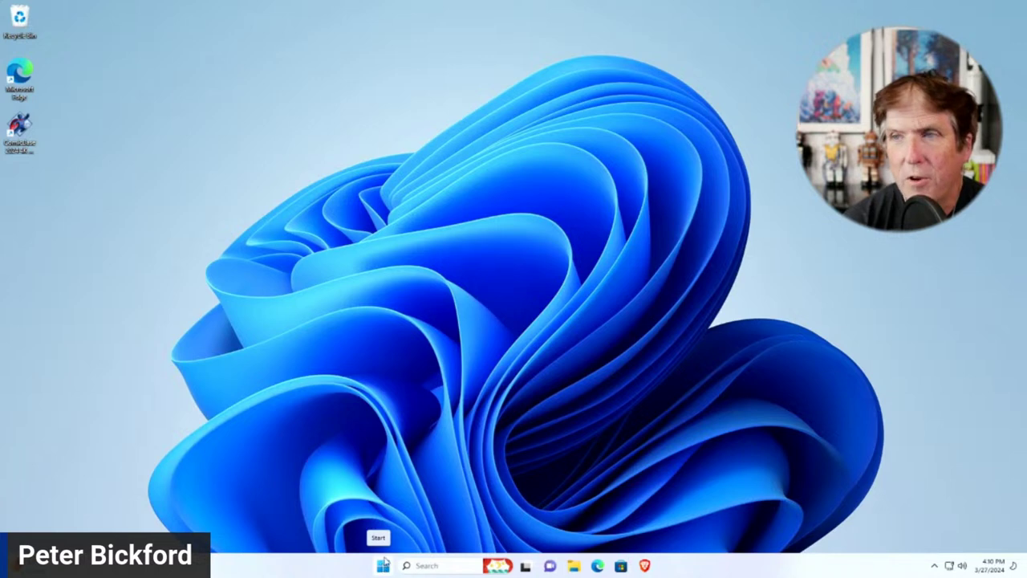
- Search Windows for "privacy" and open the general Privacy settings page
click(384, 565)
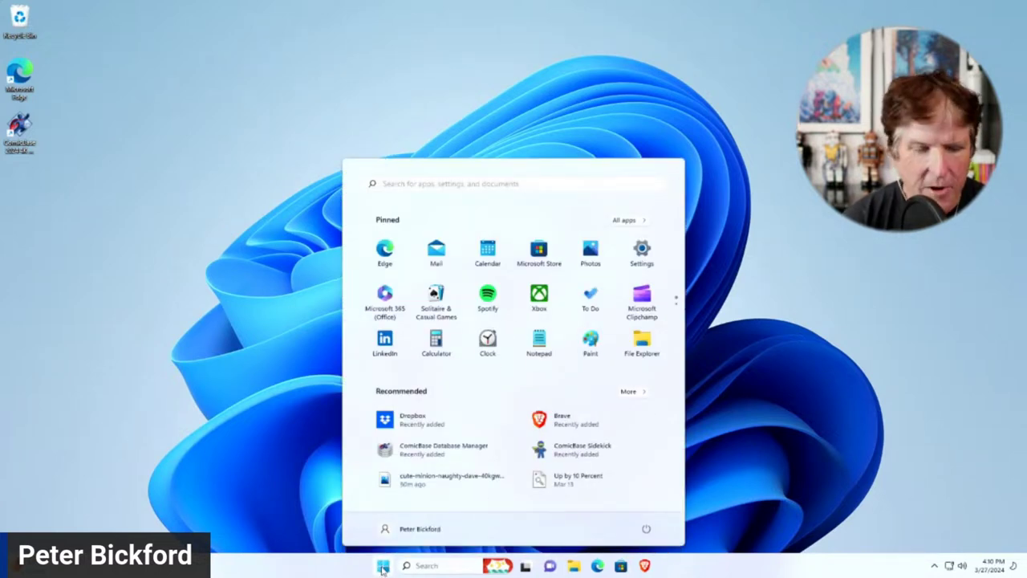
text(pri)
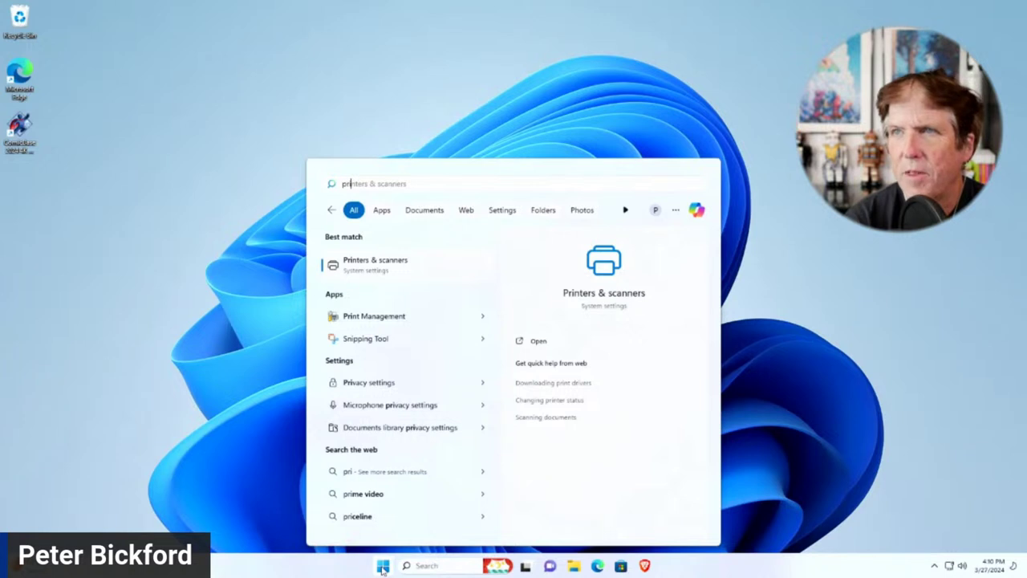
text(va)
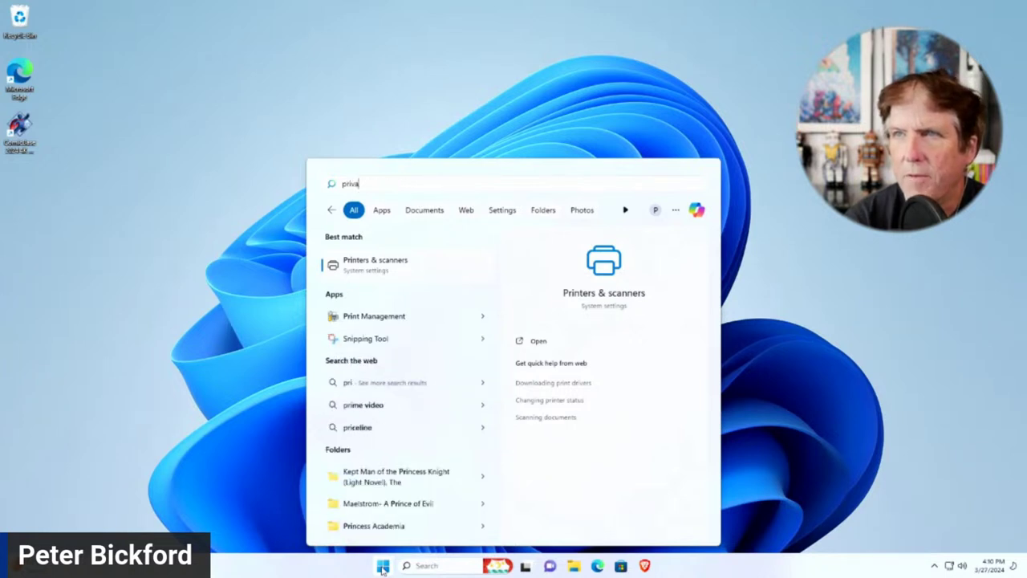
text(cy)
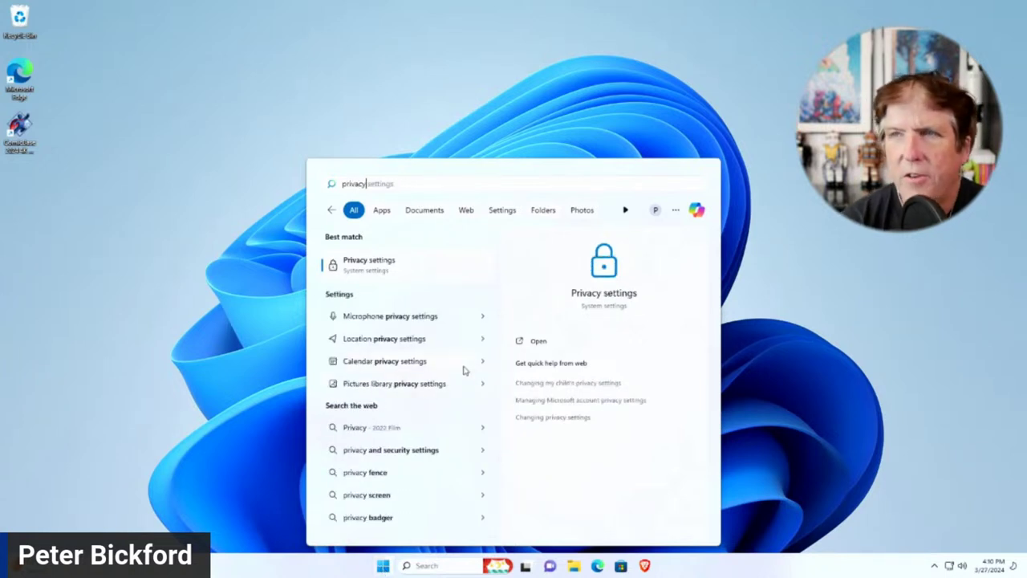
click(371, 264)
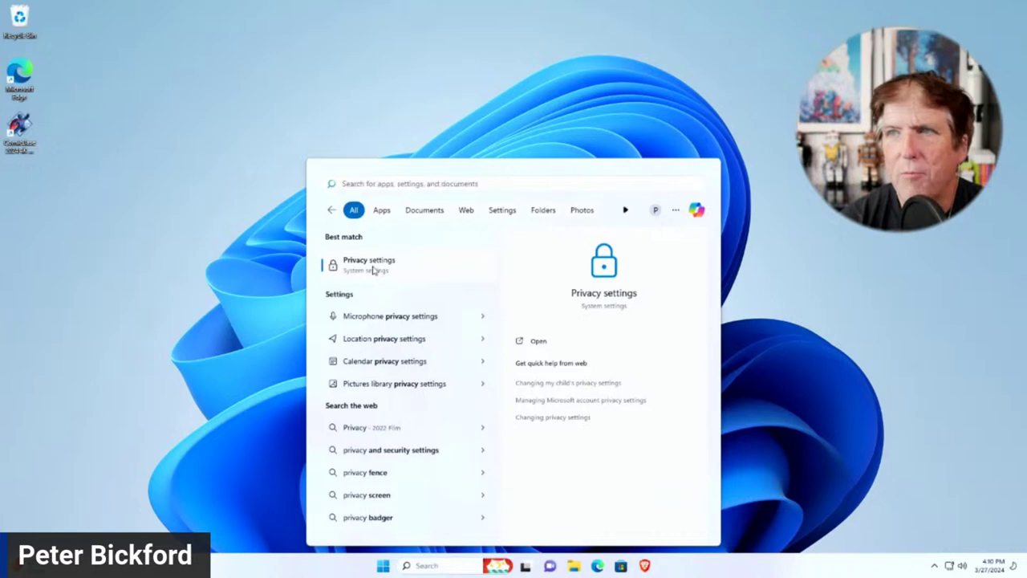
drag(281, 46, 346, 53)
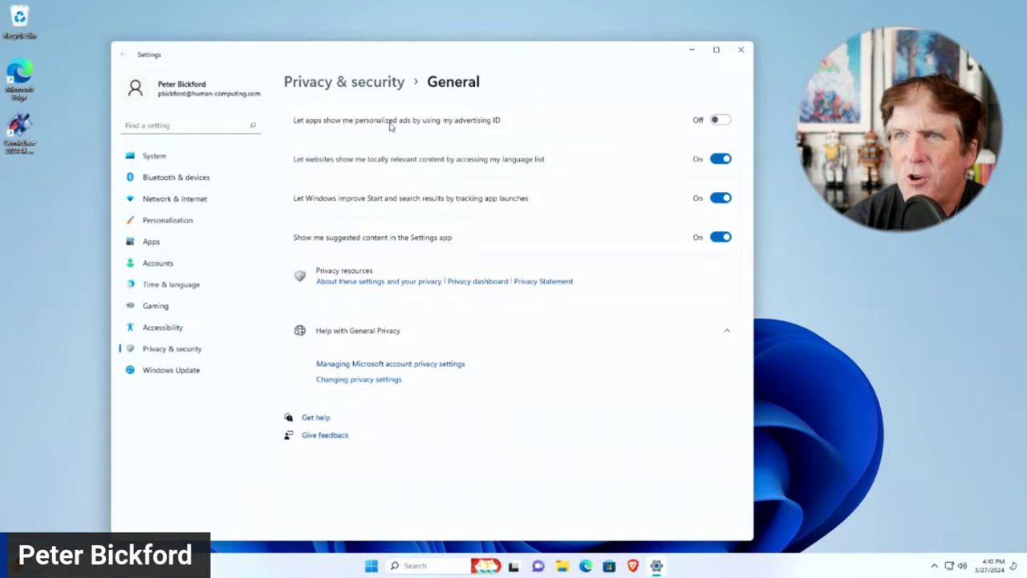
- Keep personalized ads by advertising ID off, and turn off app-launch tracking and suggested content in the Settings app
click(717, 124)
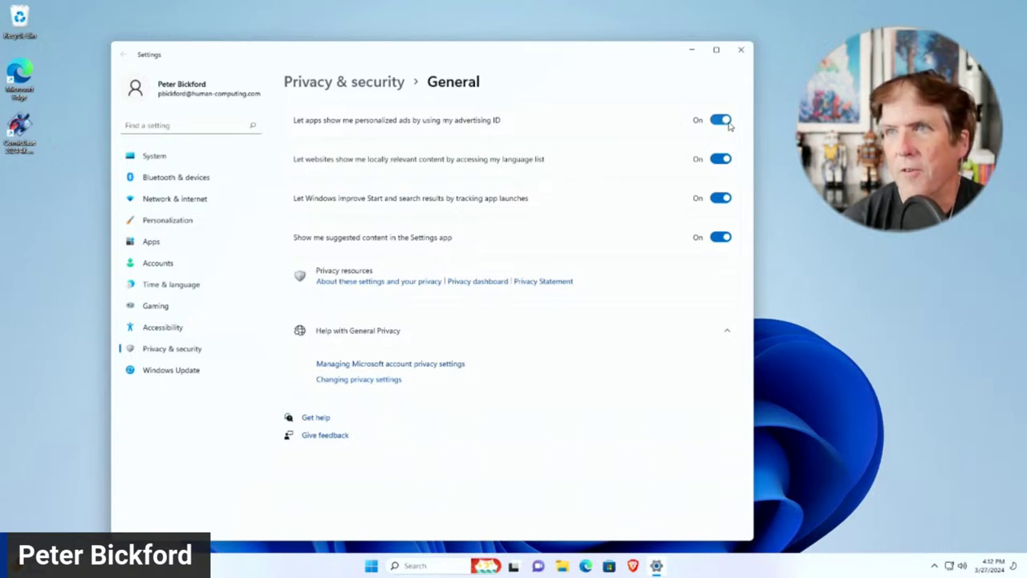
click(728, 123)
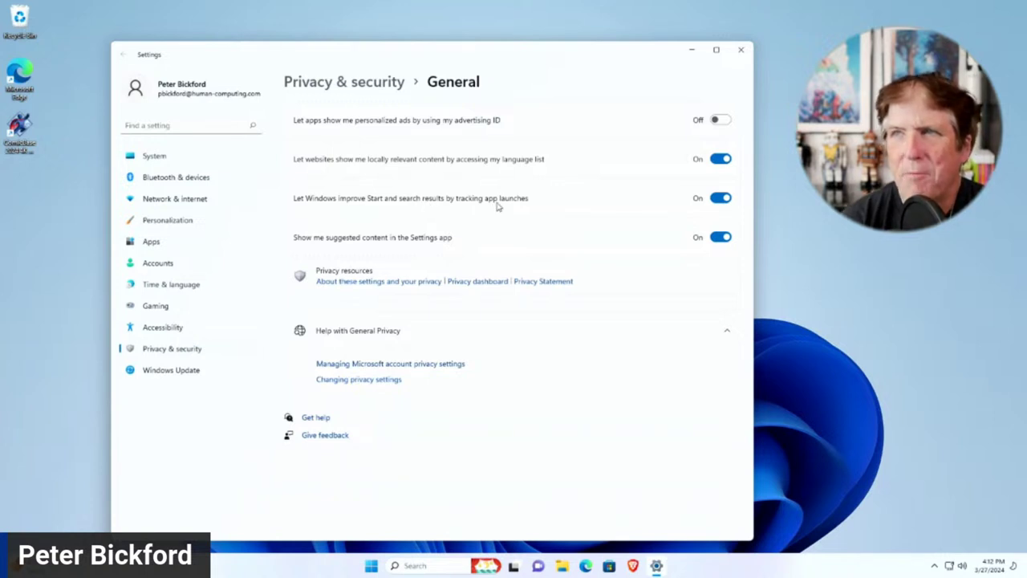
click(723, 199)
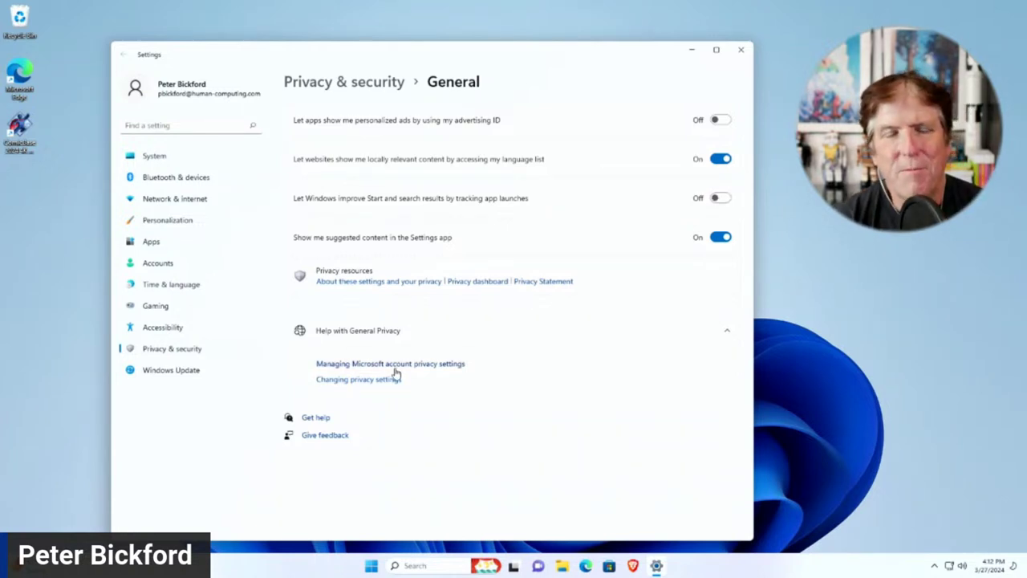
click(371, 567)
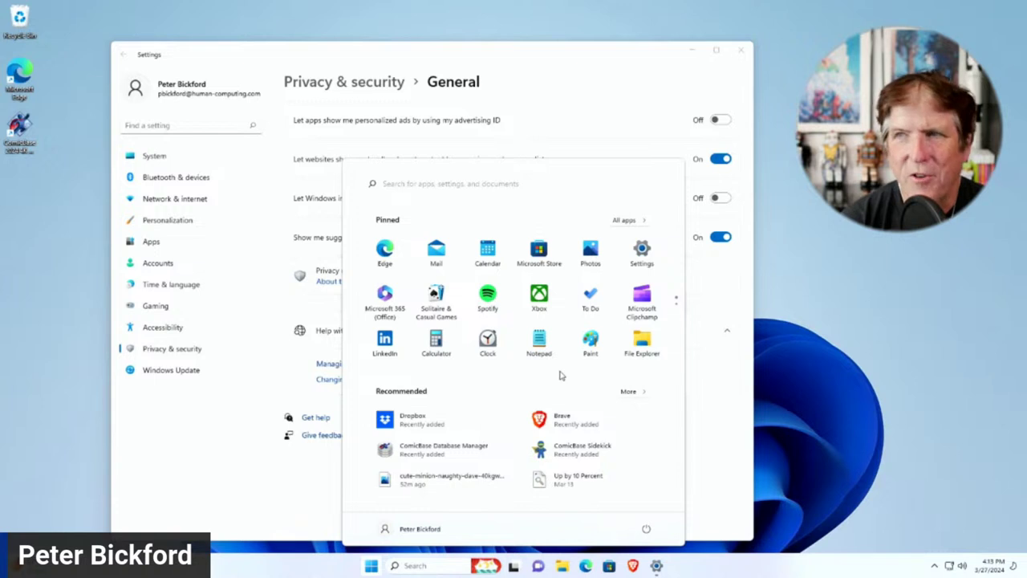
click(746, 289)
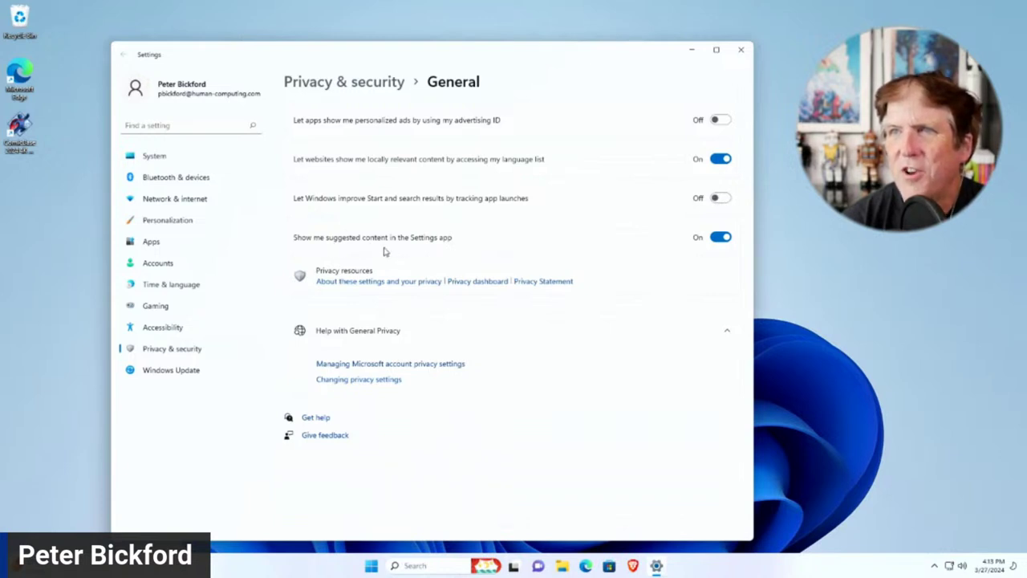
click(722, 238)
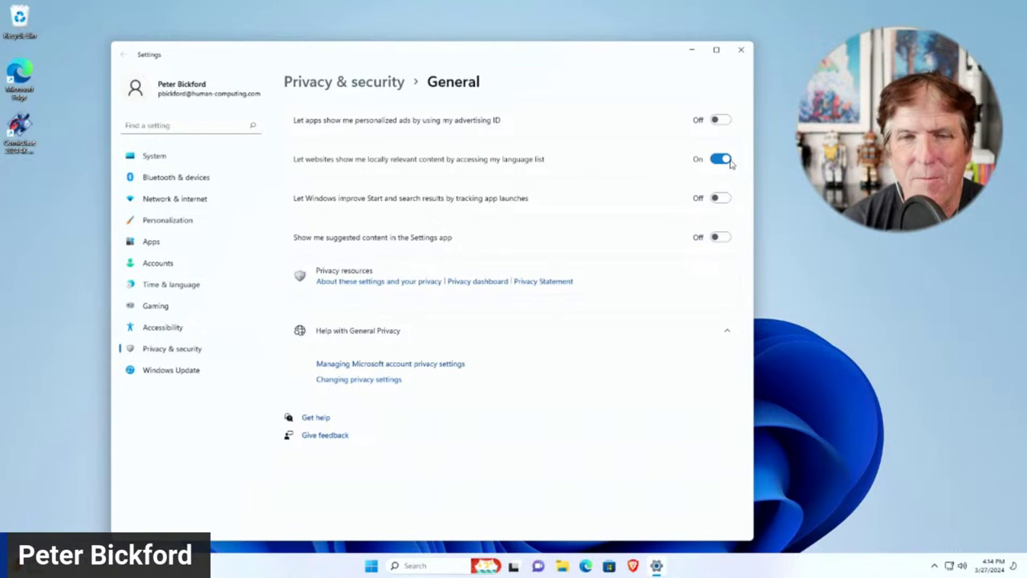
- Turn off Find my device in the Privacy & security settings and return to the category overview
click(376, 89)
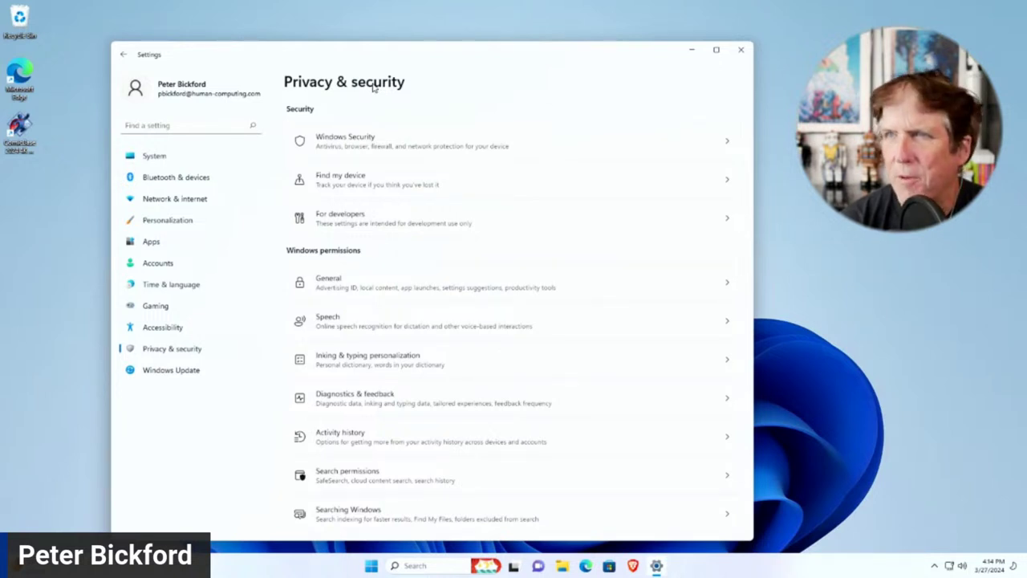
click(358, 183)
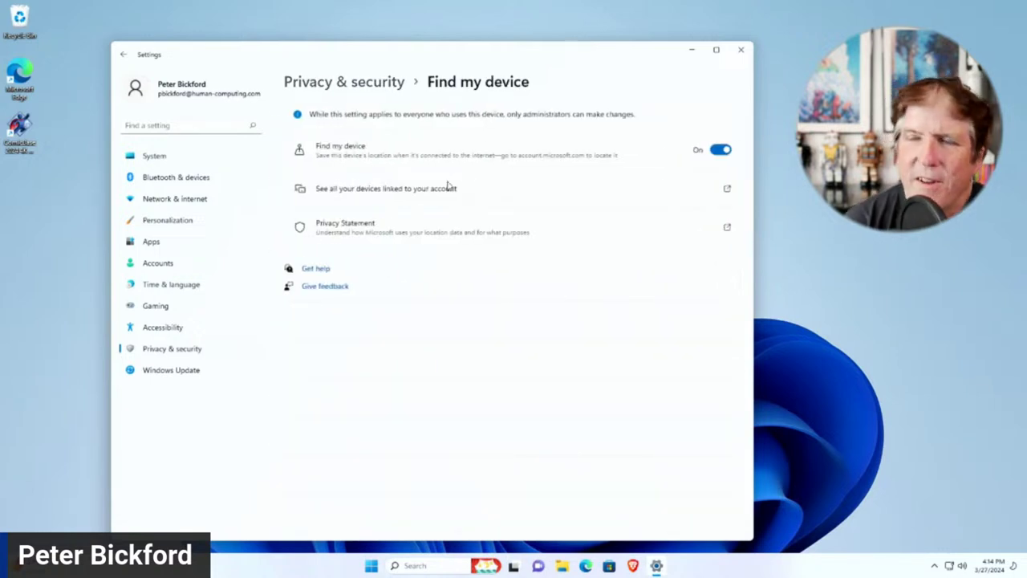
click(726, 151)
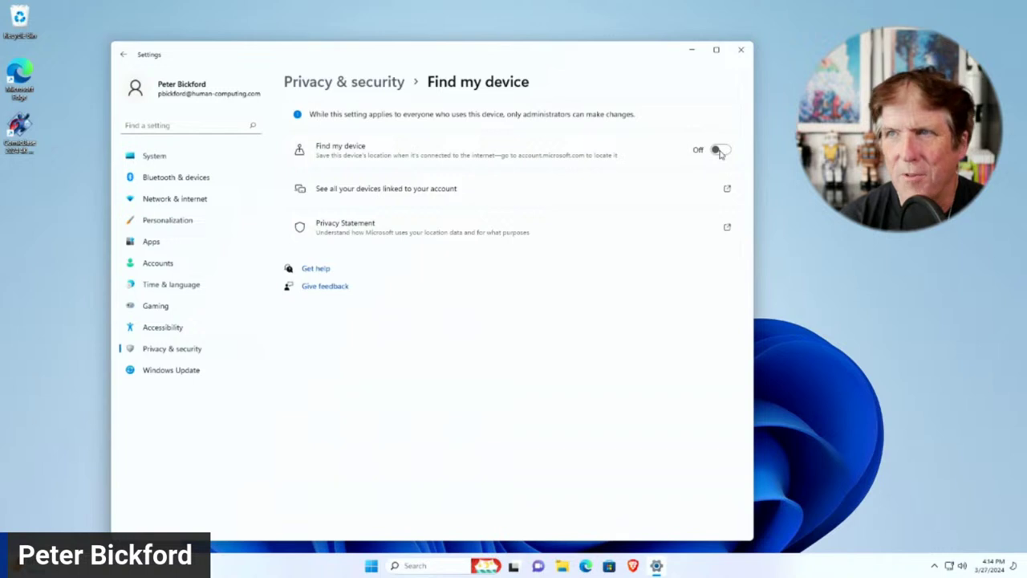
click(356, 84)
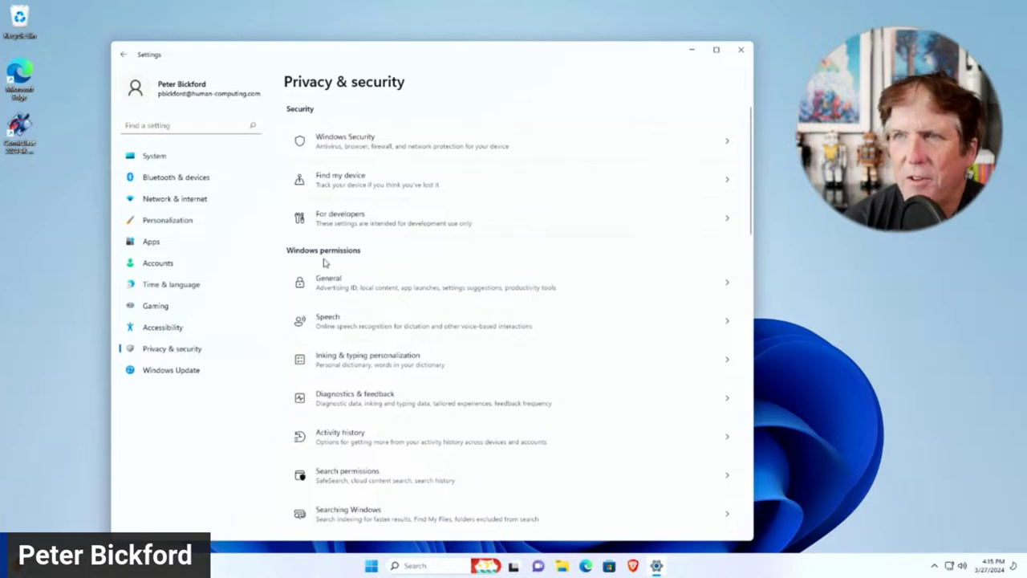
- Review the General permissions and the online speech recognition setting under Windows permissions
click(340, 284)
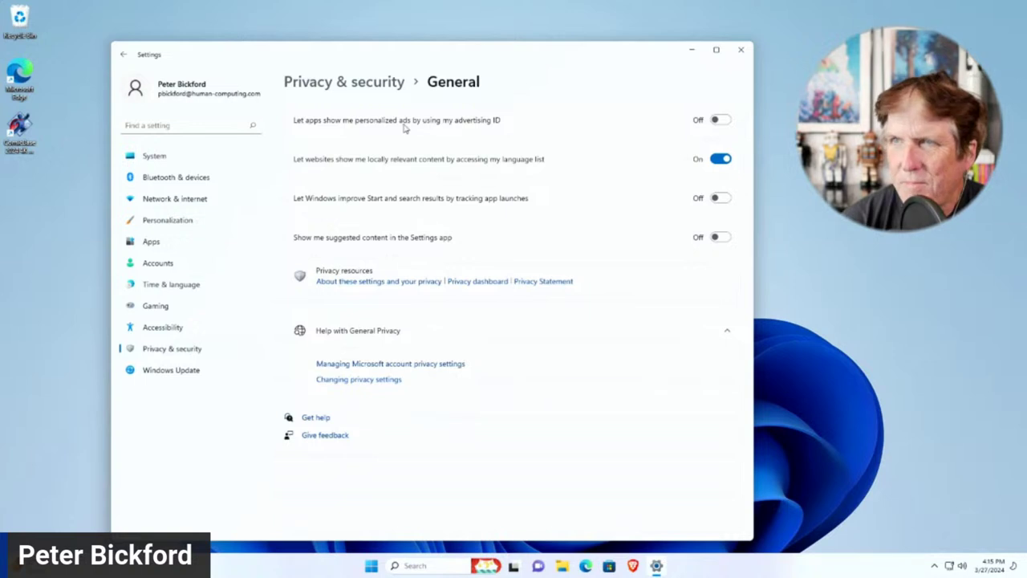
click(353, 83)
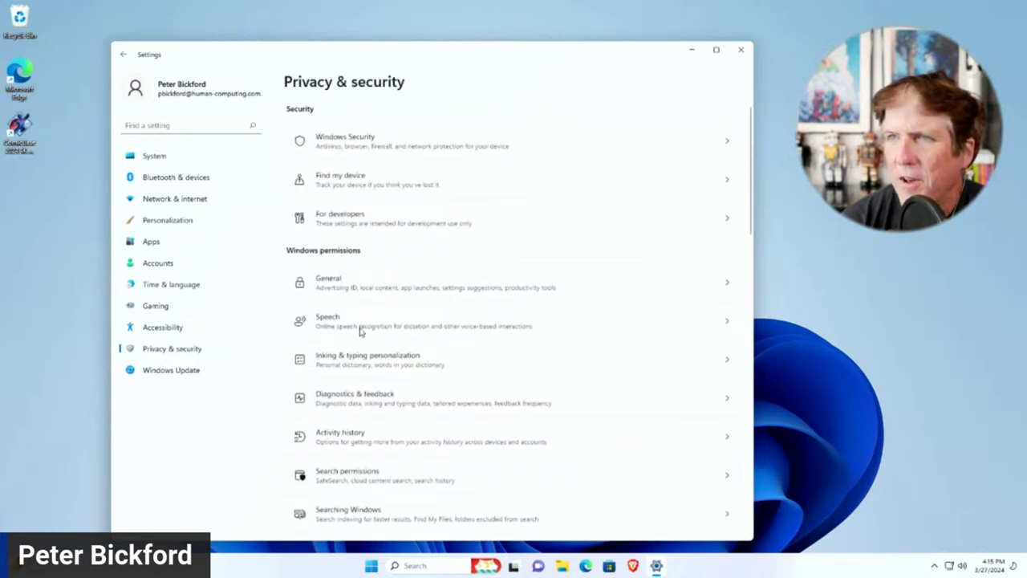
click(380, 328)
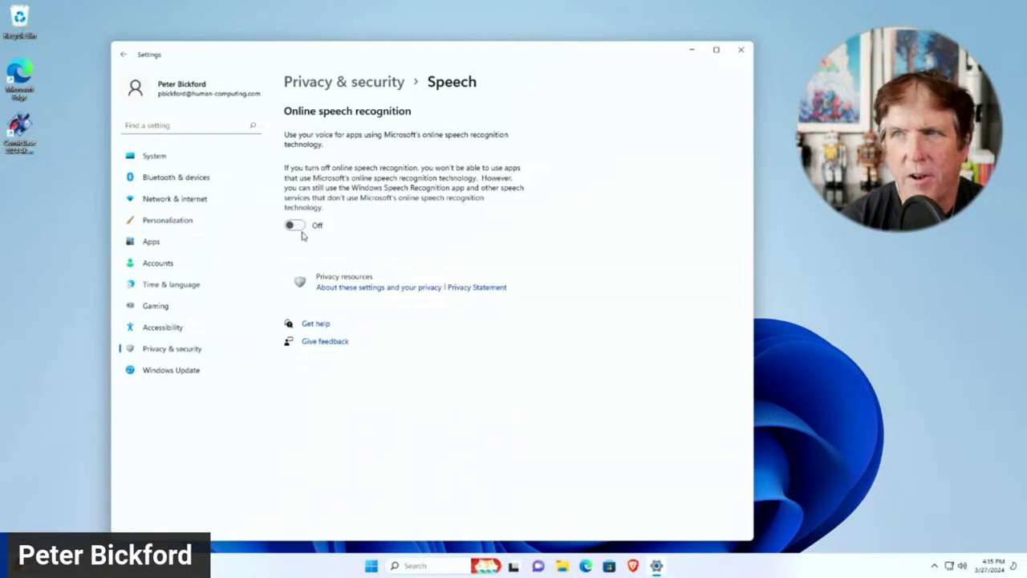
click(383, 88)
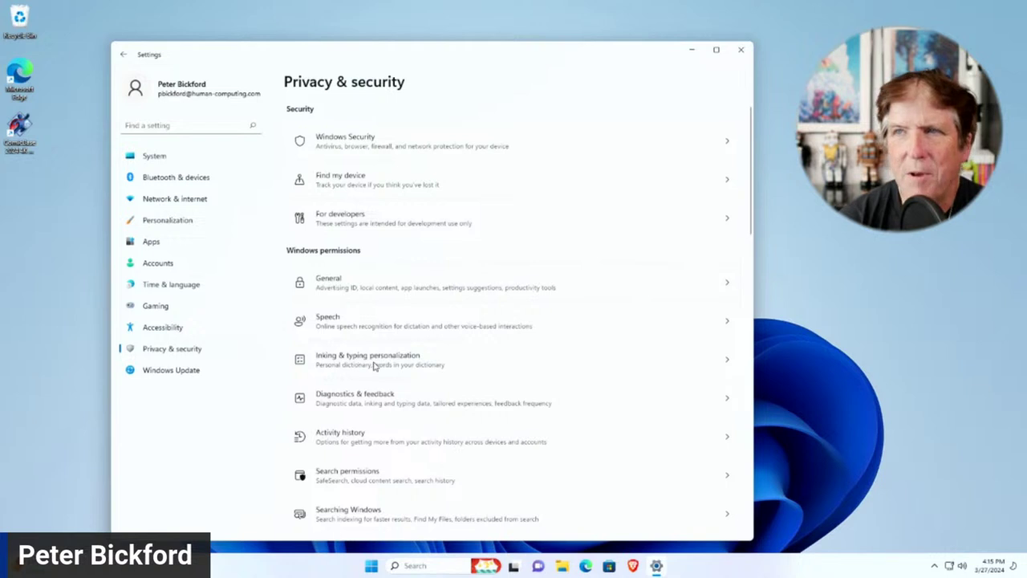
- Turn off the personal inking and typing dictionary and return to the Privacy & security overview
click(373, 366)
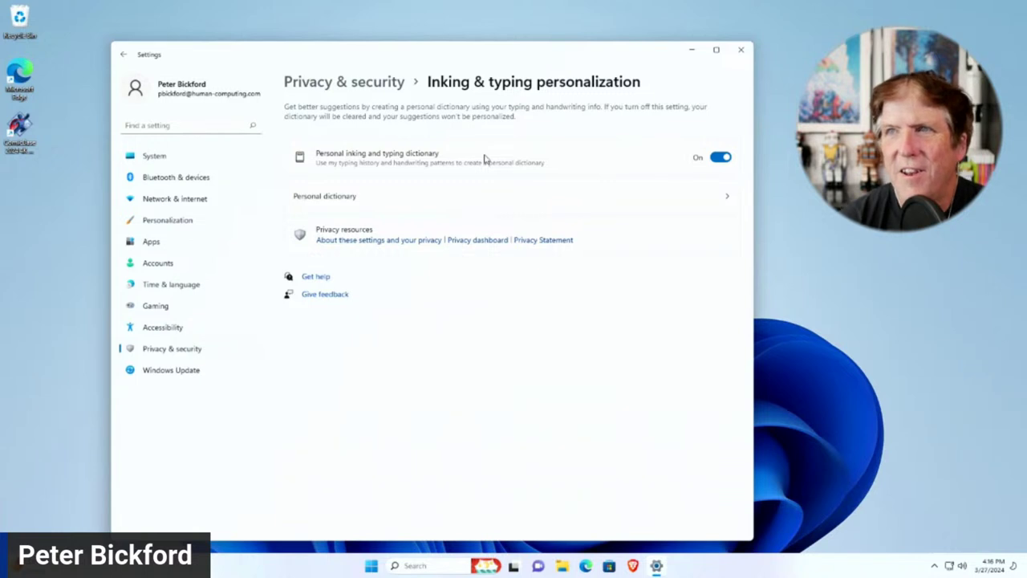
click(727, 160)
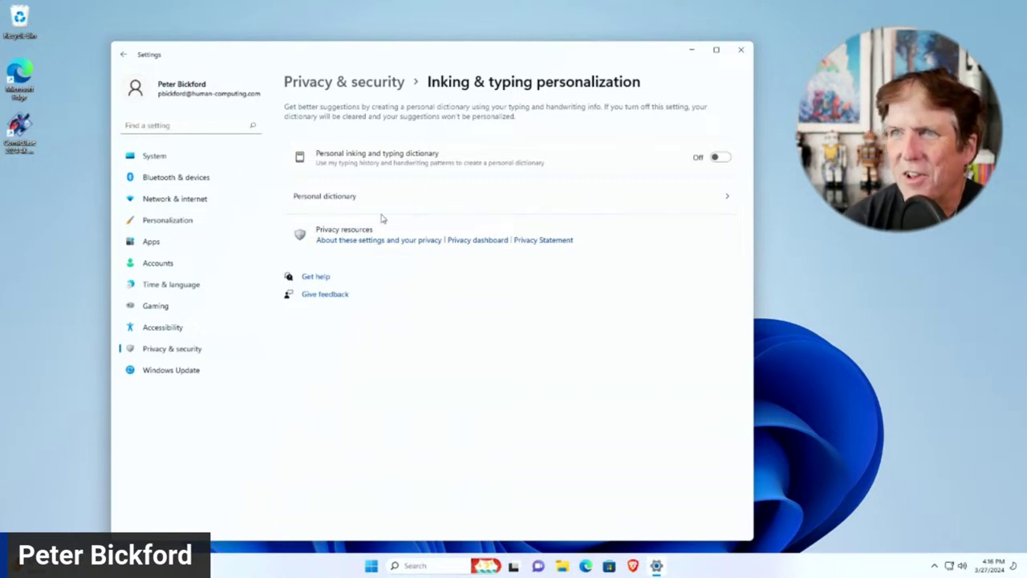
click(362, 83)
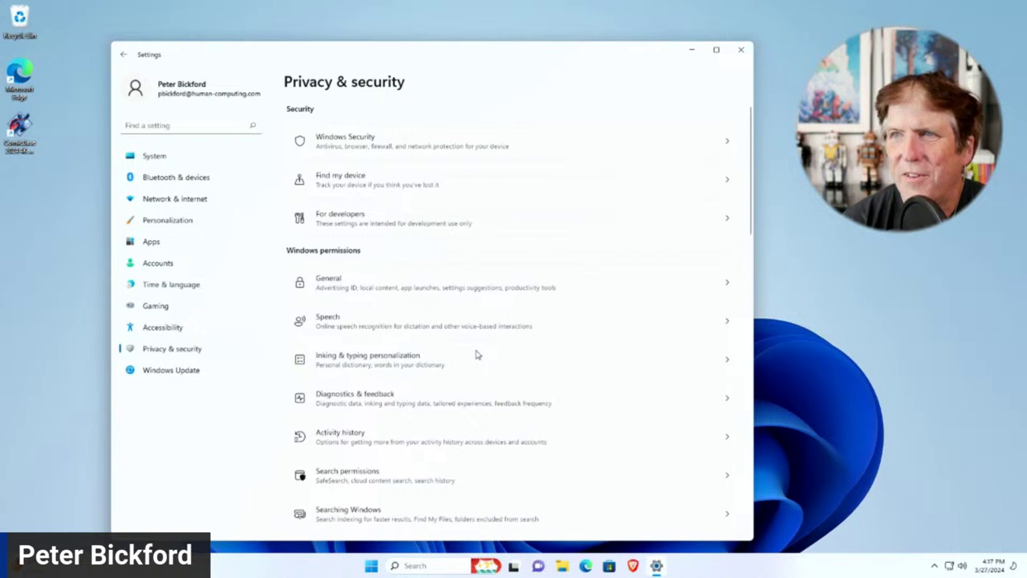
- Turn off sending optional diagnostic data and delete the diagnostic data Microsoft has collected about this device
click(426, 406)
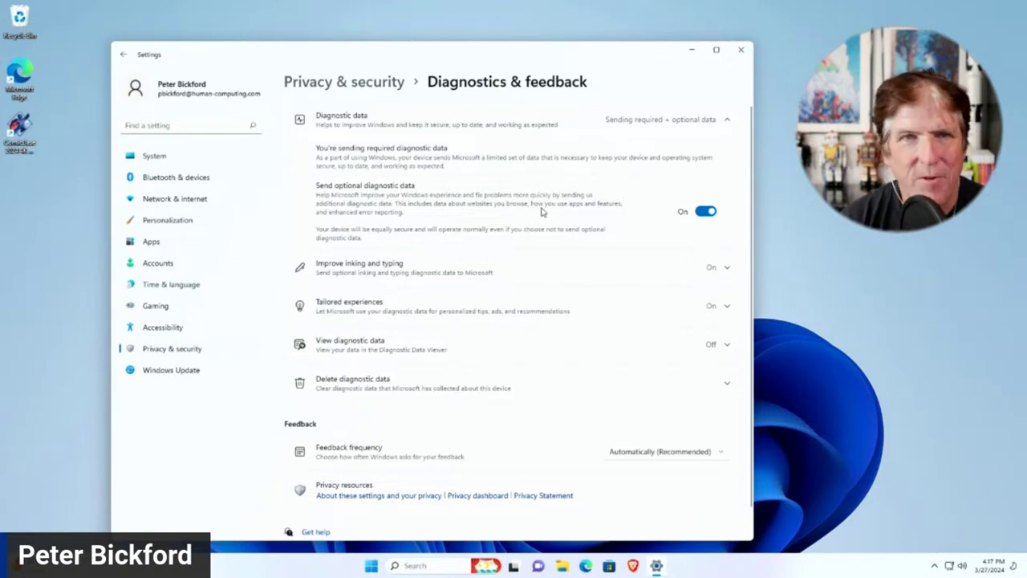
click(713, 212)
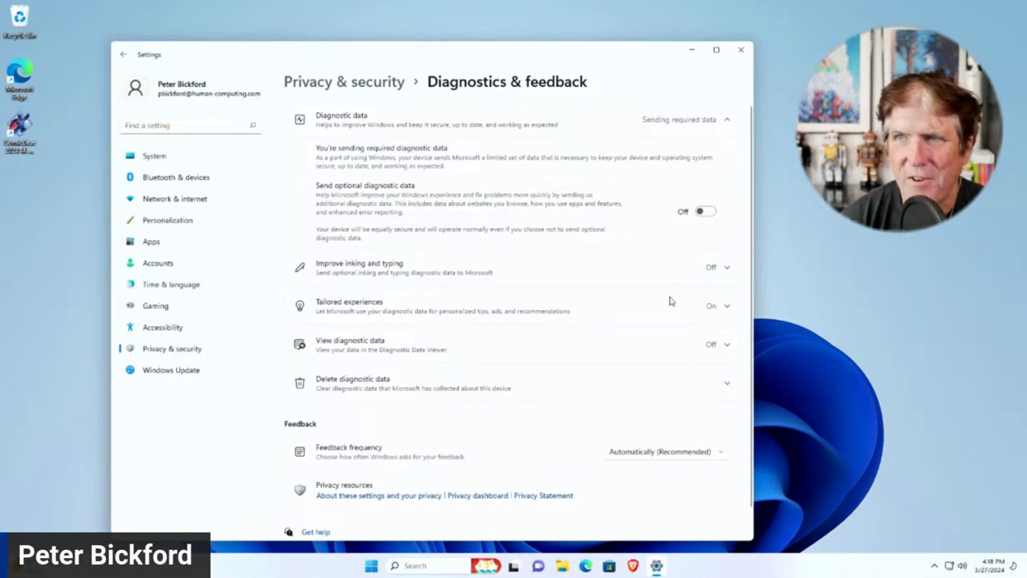
click(728, 386)
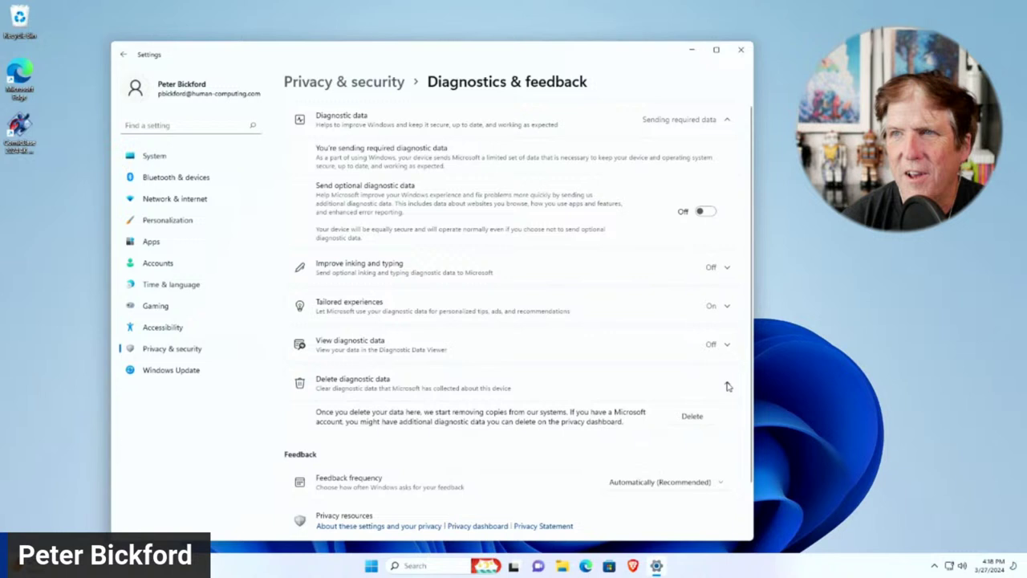
click(707, 423)
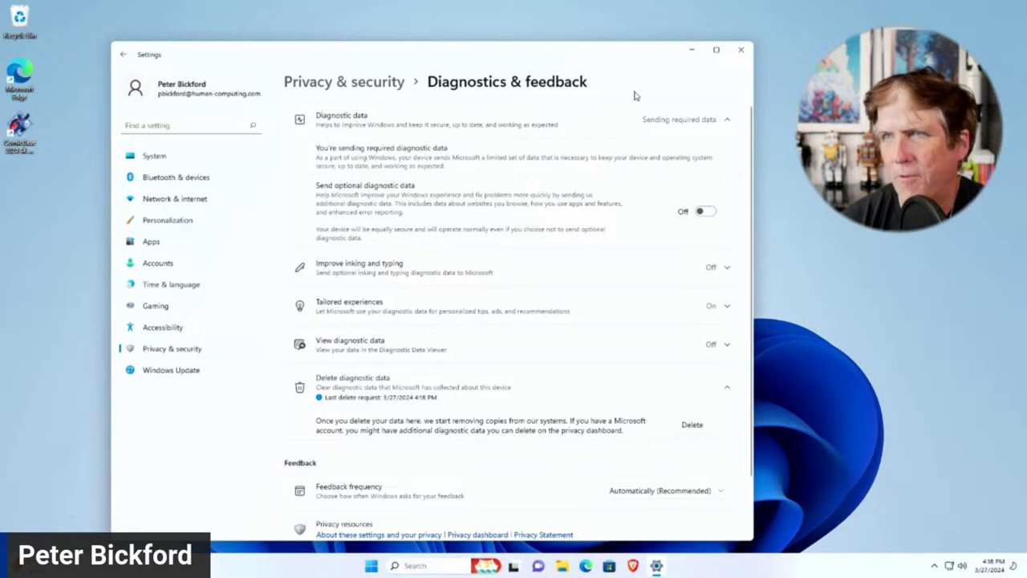
click(749, 51)
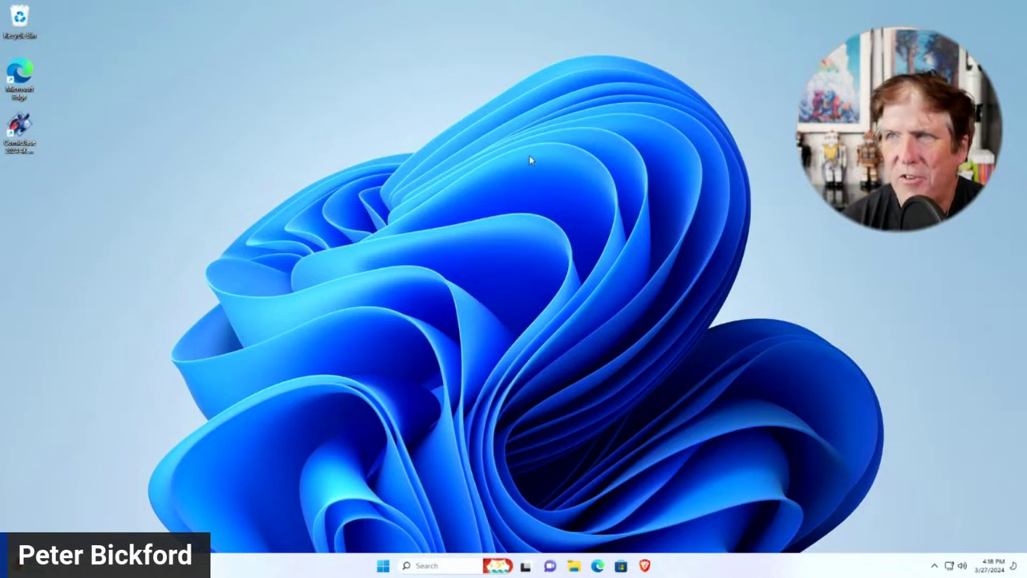
- Look at the Display settings from the desktop, including the display arrangement, and close them
right_click(354, 133)
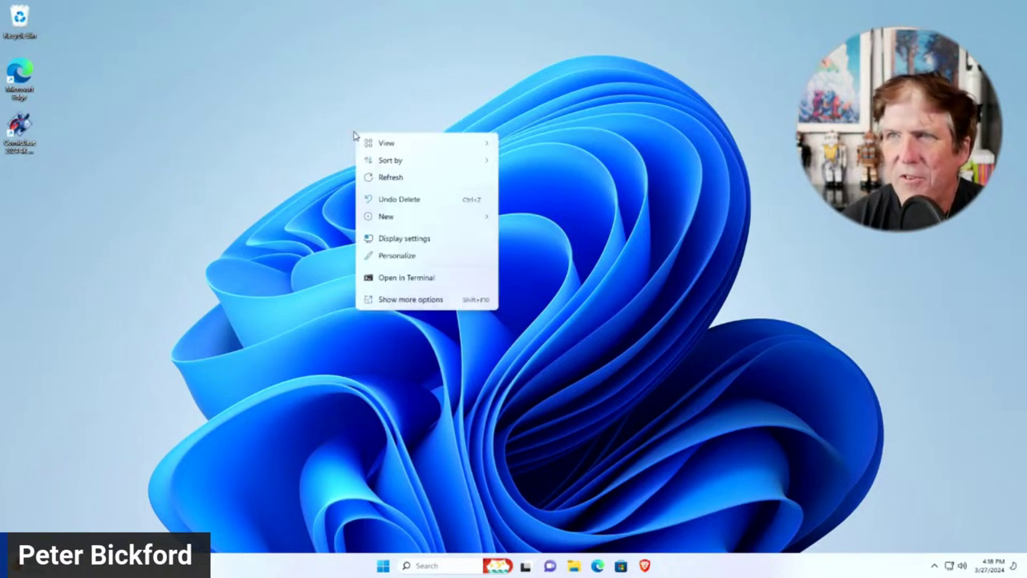
click(437, 239)
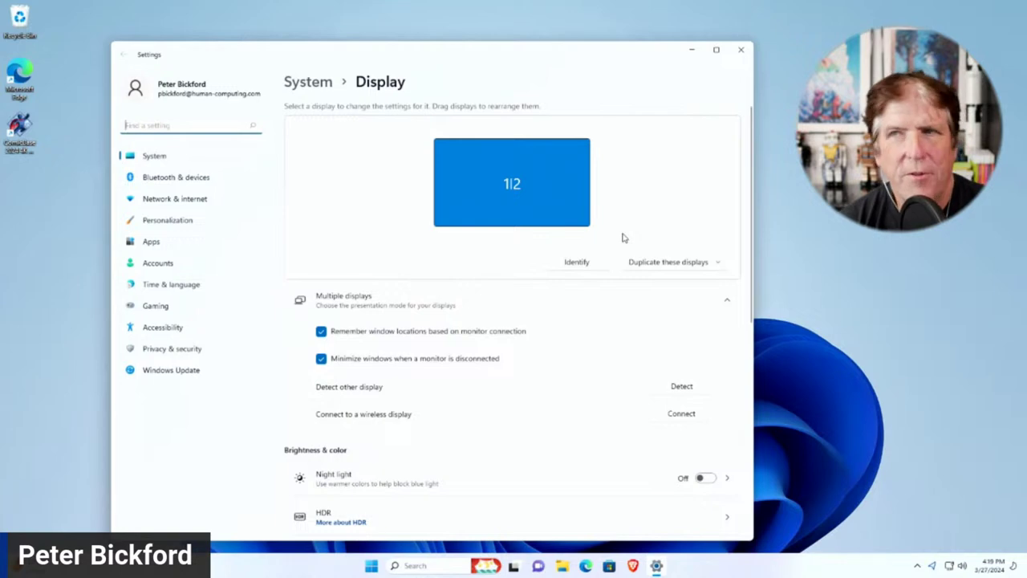
click(518, 147)
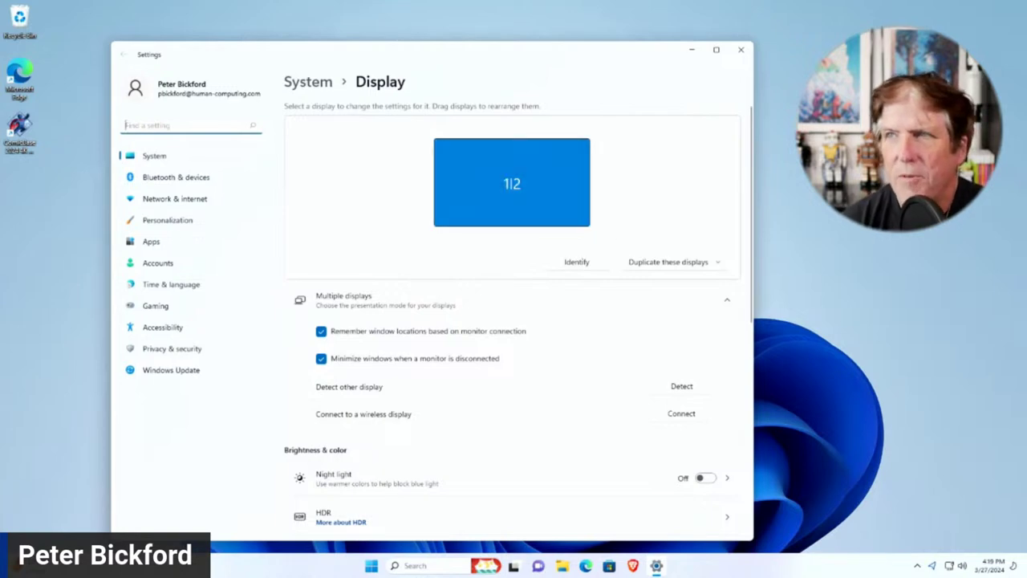
click(741, 53)
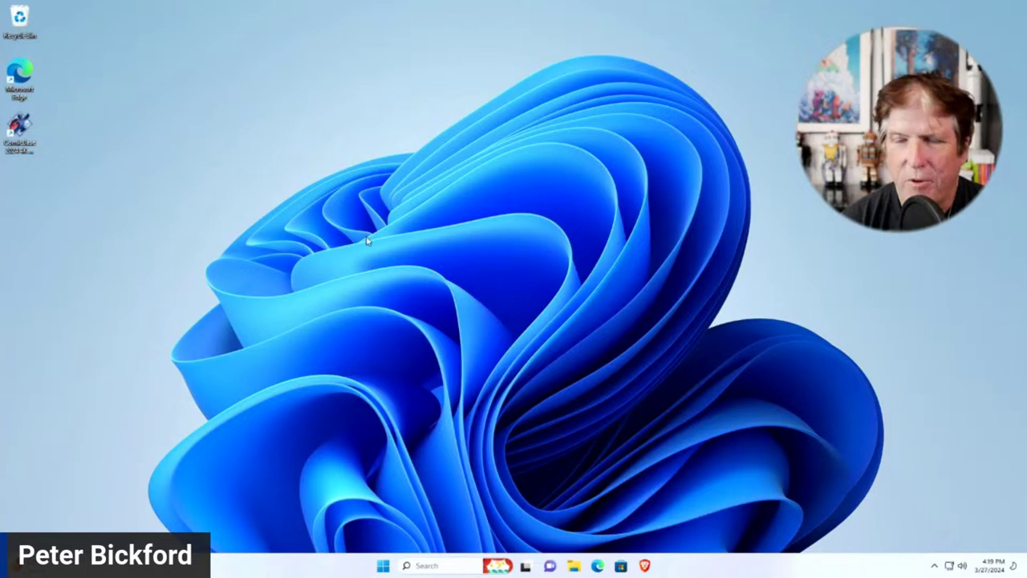
click(383, 566)
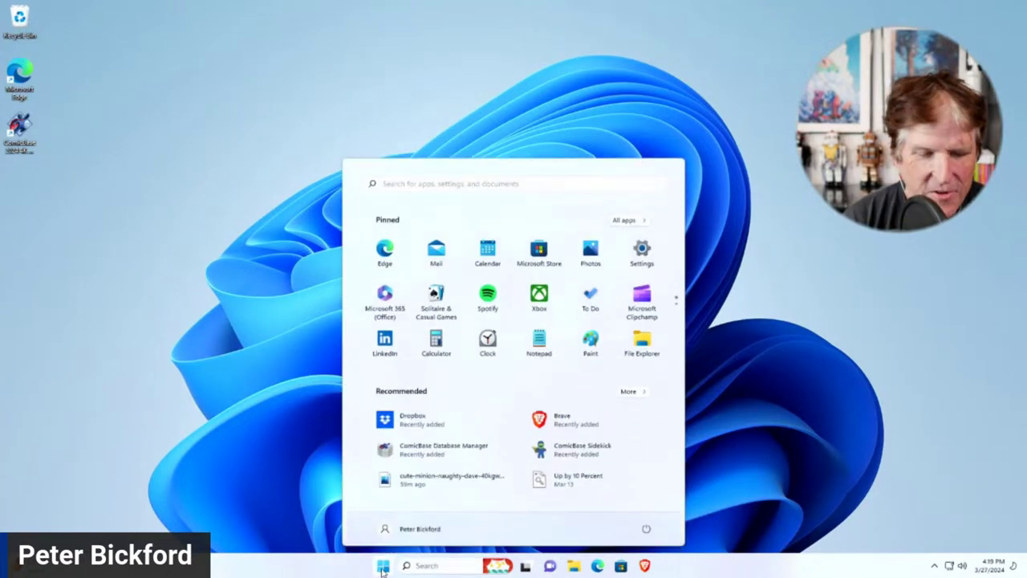
text(displ)
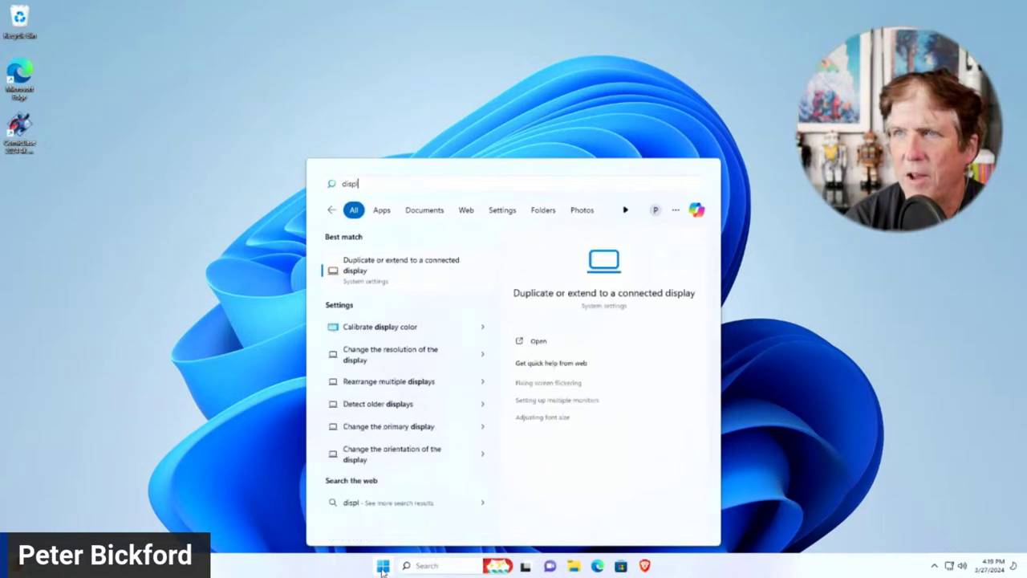
text(ay)
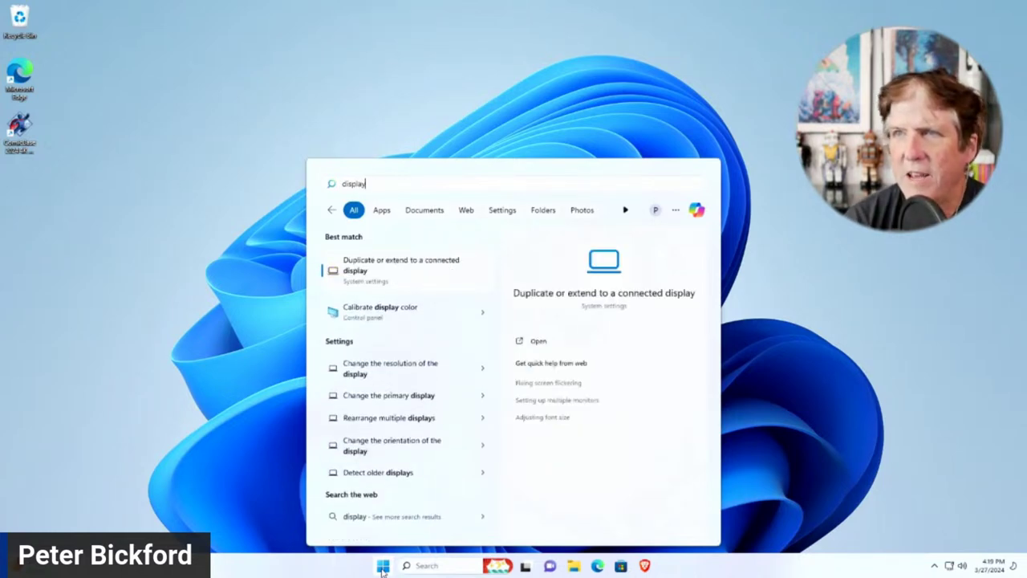
click(246, 303)
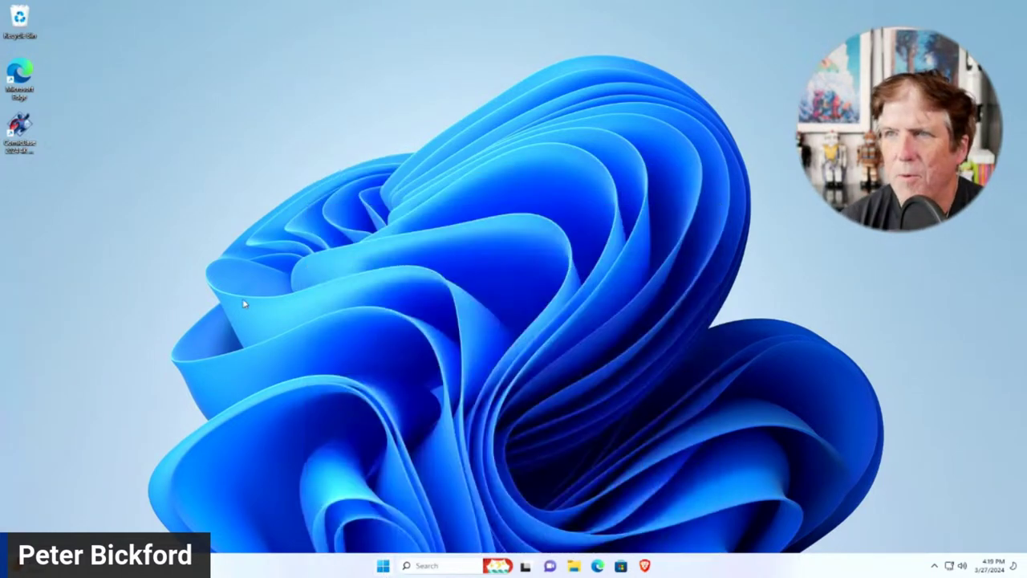
- Open the Display settings from the desktop and look at the available scale options without changing the scale
right_click(451, 215)
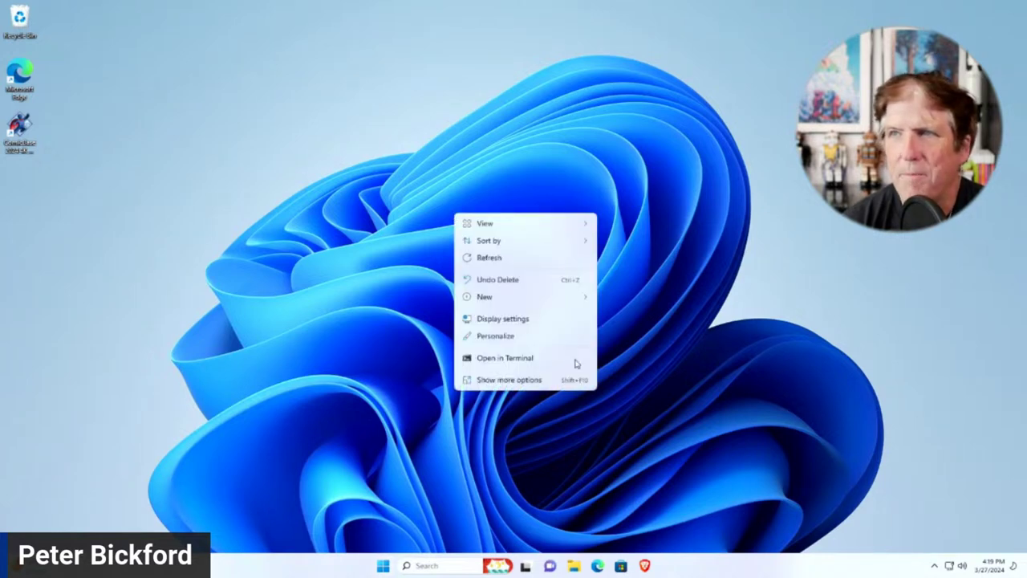
click(513, 320)
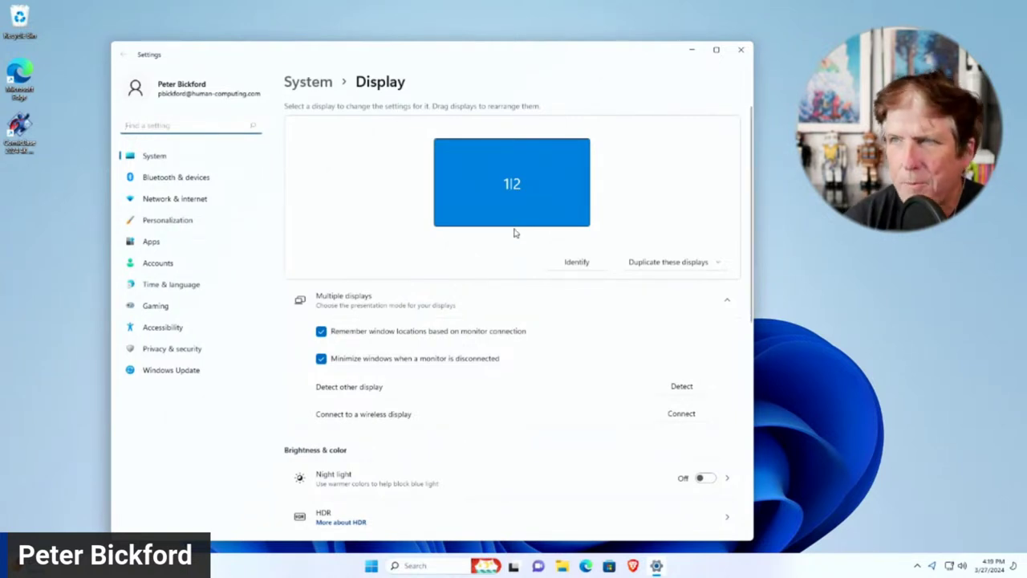
scroll(458, 361, down, 3)
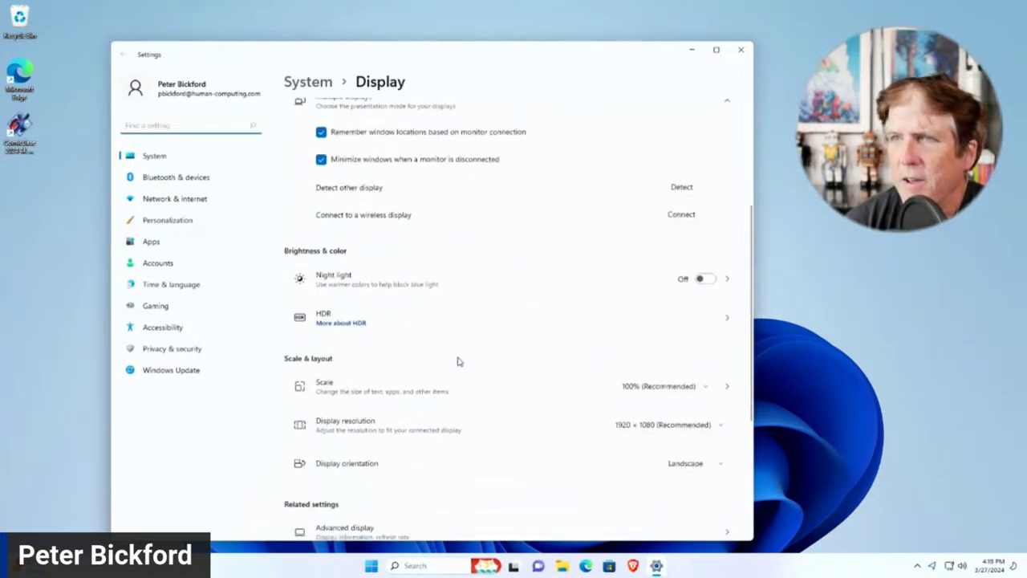
scroll(457, 361, down, 2)
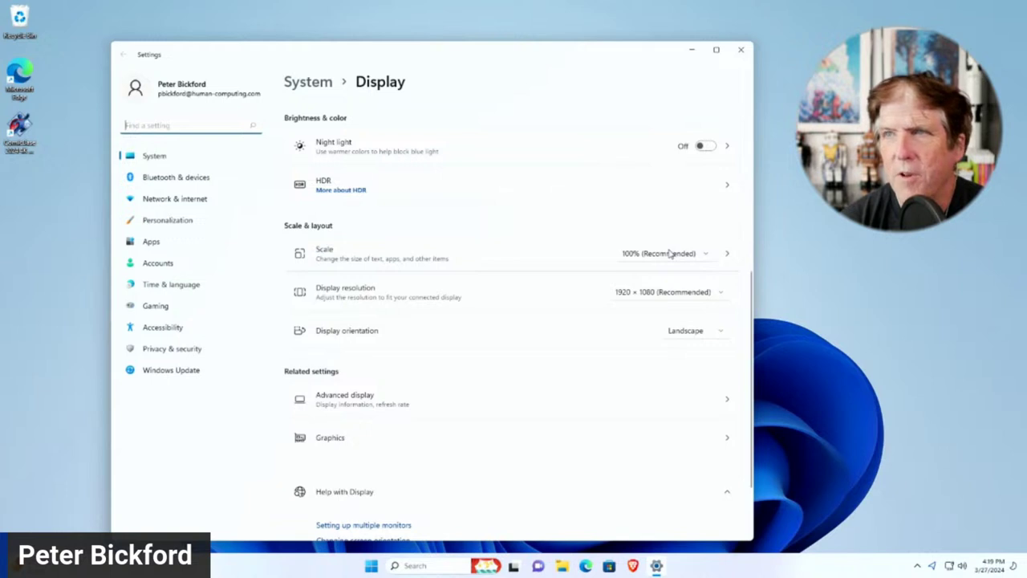
click(670, 254)
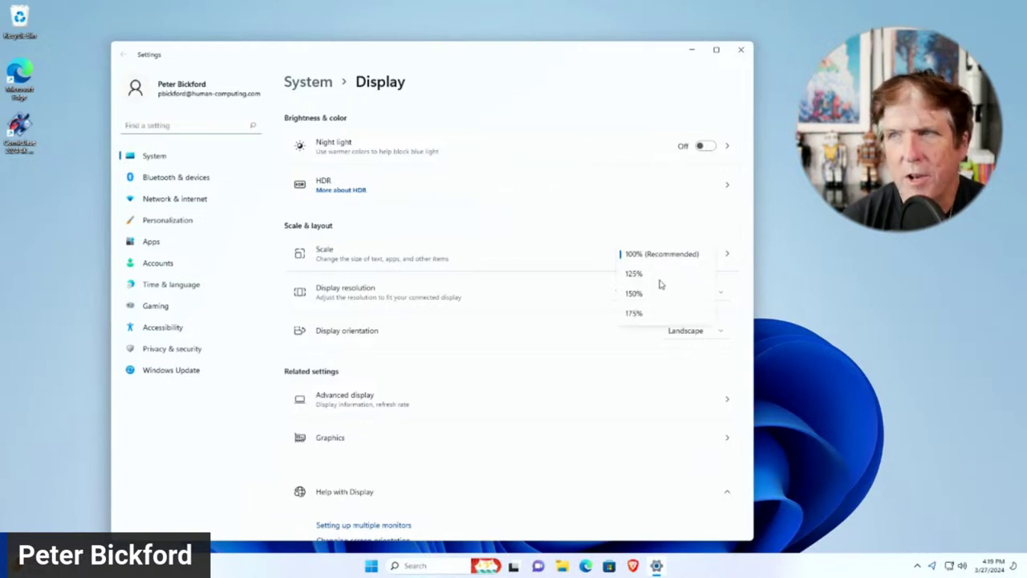
click(704, 223)
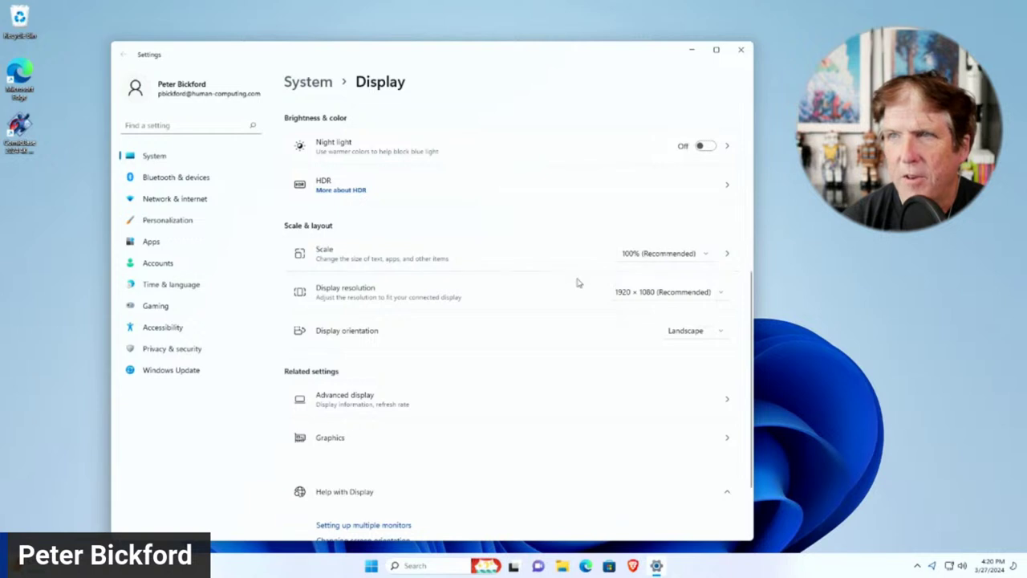
- Look at the available display resolutions, recheck the scale choices, and close the Settings window
click(663, 294)
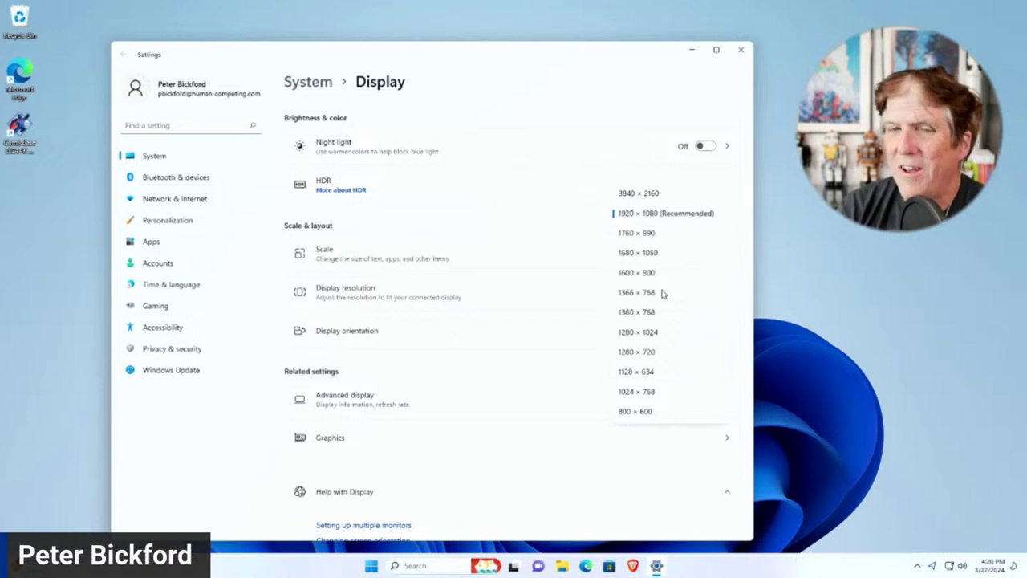
click(554, 261)
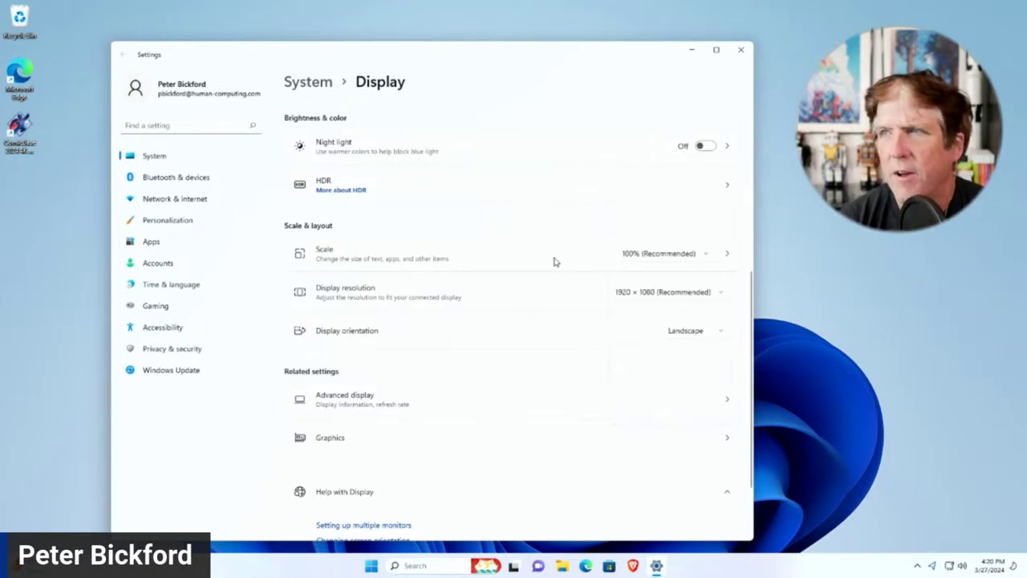
click(659, 254)
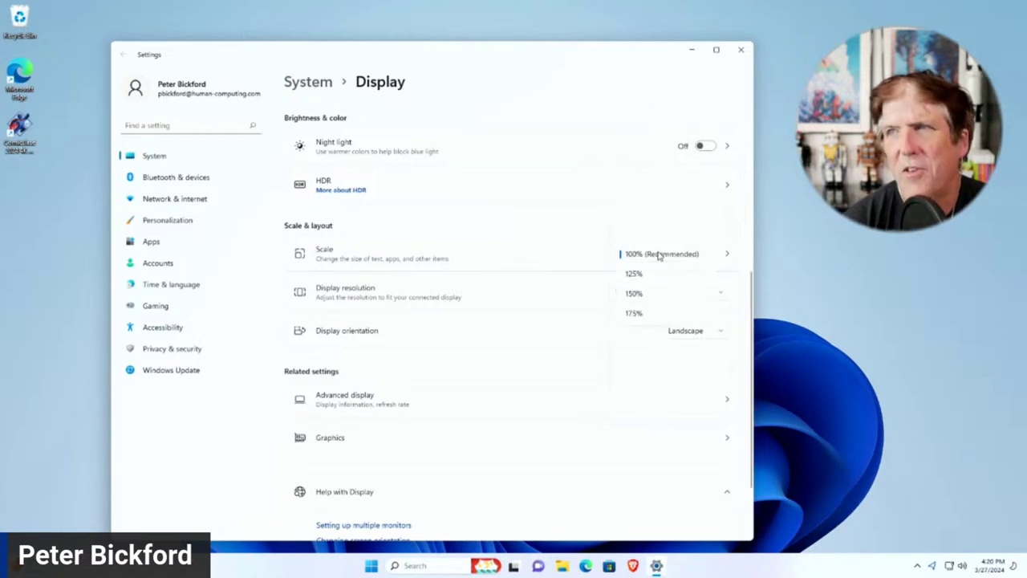
click(536, 273)
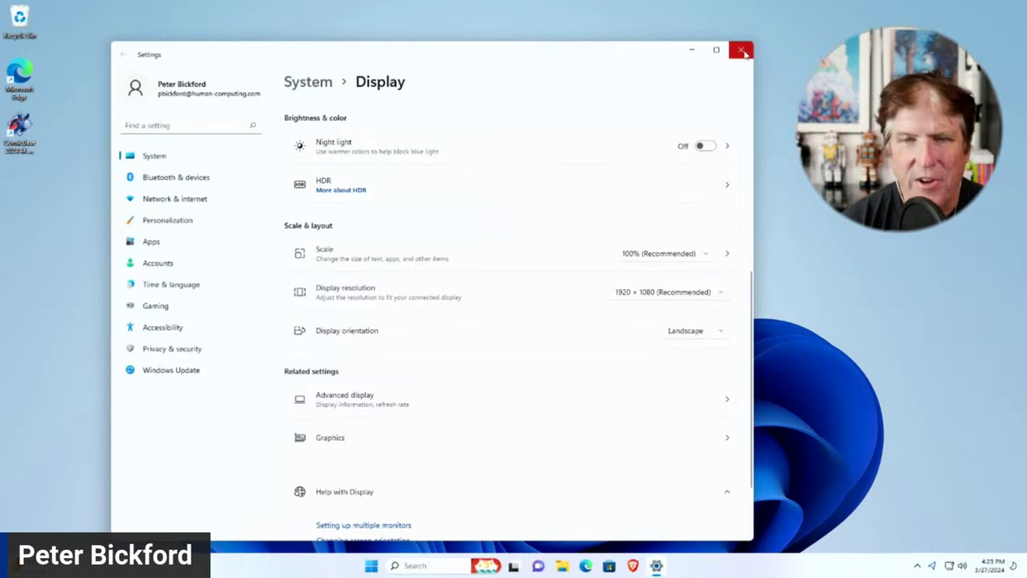
click(741, 52)
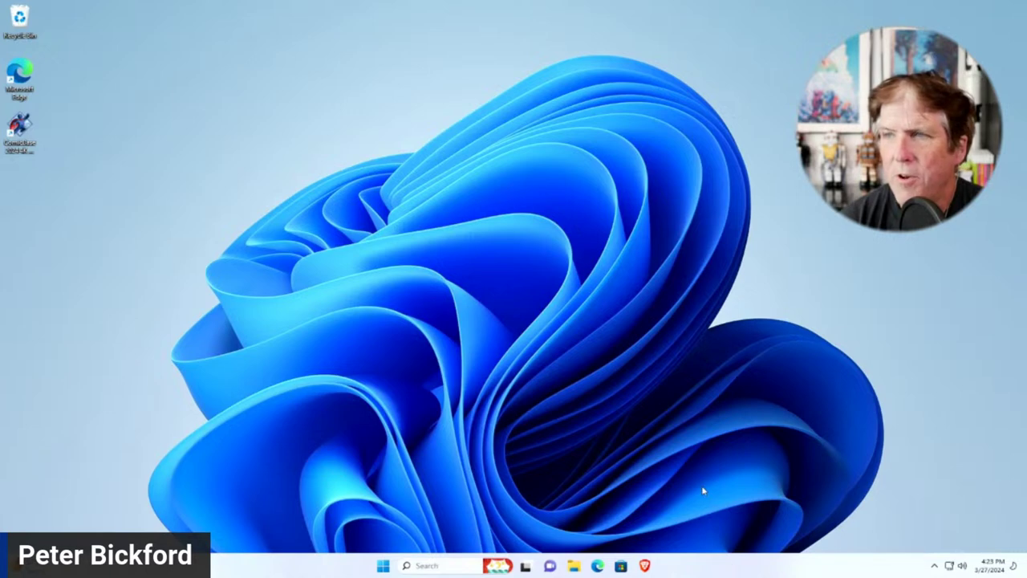
- Launch ComicBase from the desktop and open the item details of the 4th printing of Batman and Robin #1
click(19, 124)
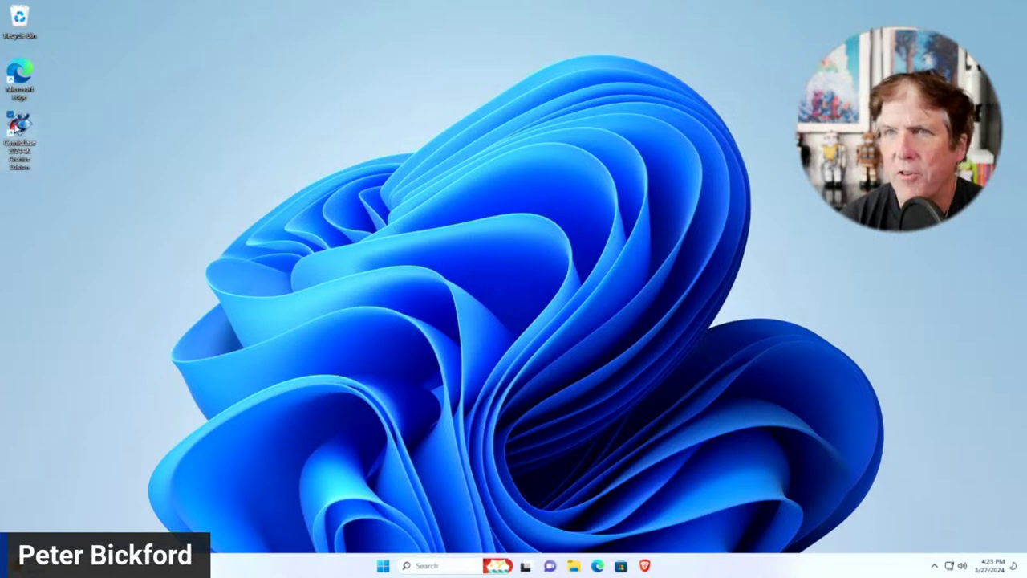
double_click(19, 125)
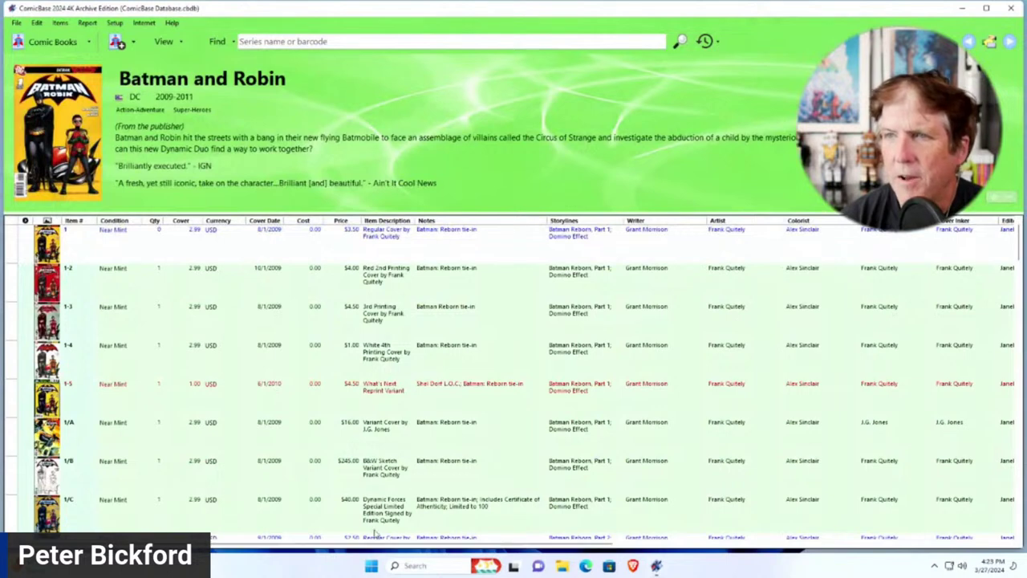
double_click(7, 369)
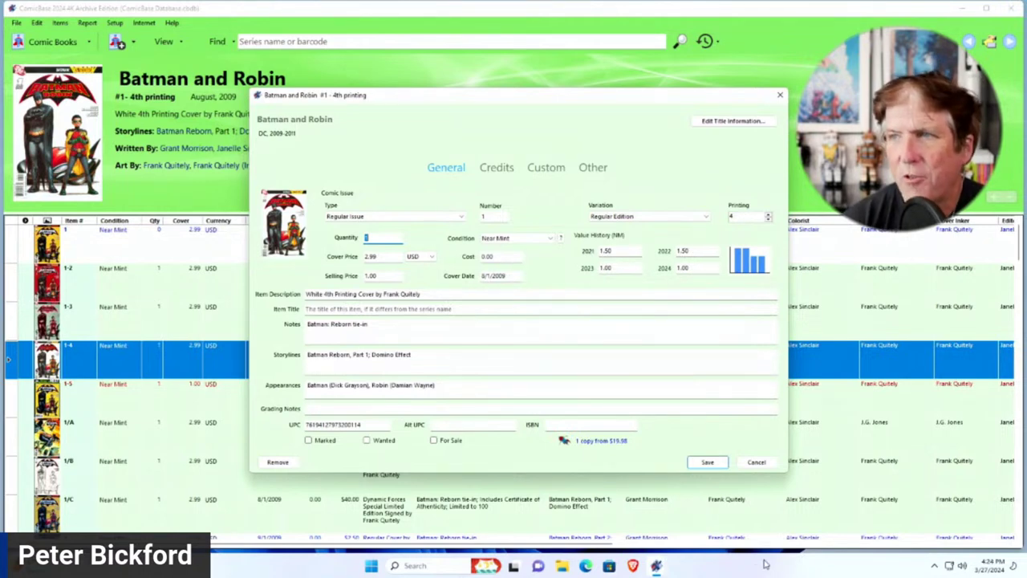
- Open the Windows taskbar settings and turn on automatic hiding of the taskbar under Taskbar behaviors
right_click(791, 573)
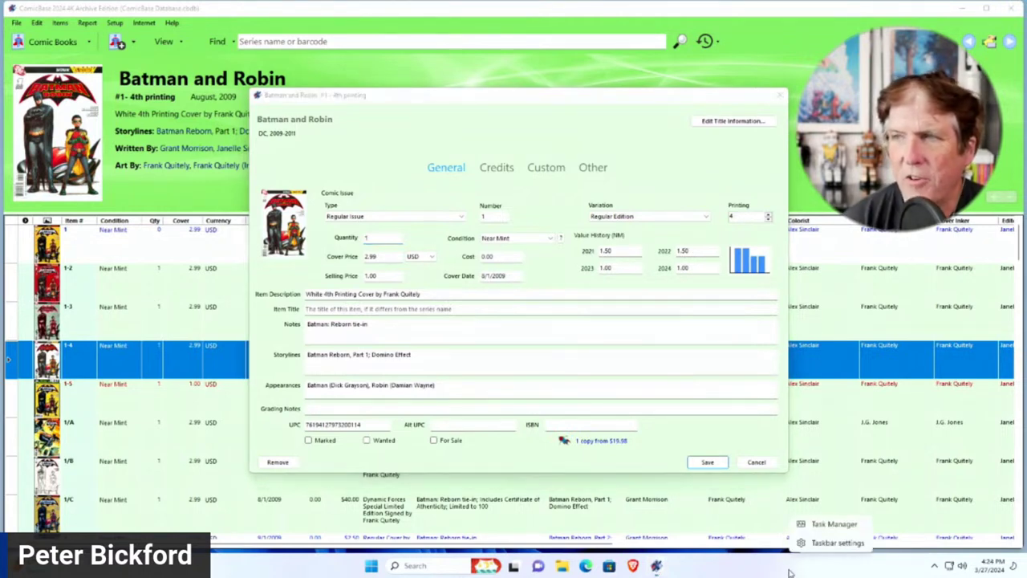
click(837, 543)
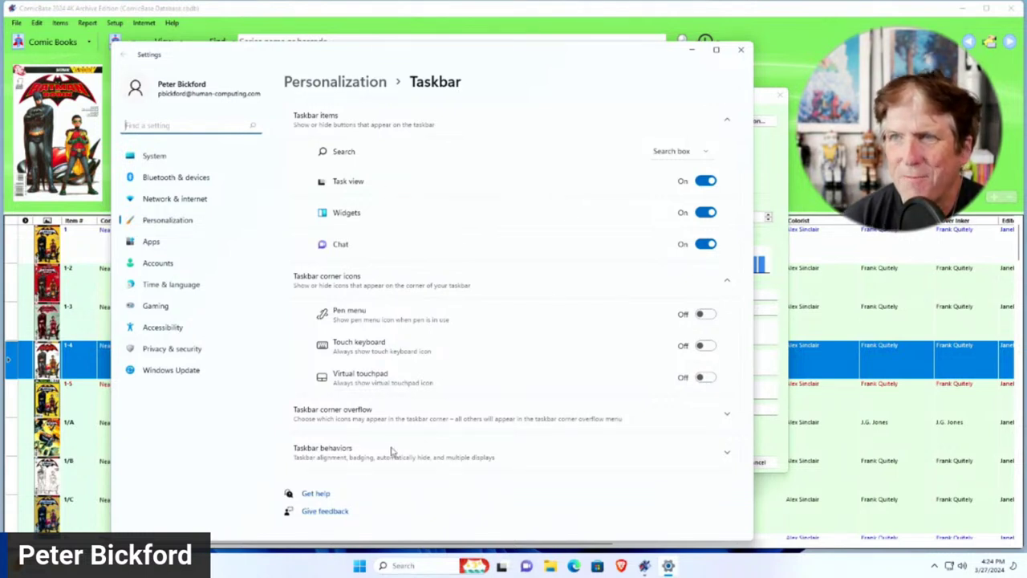
click(335, 459)
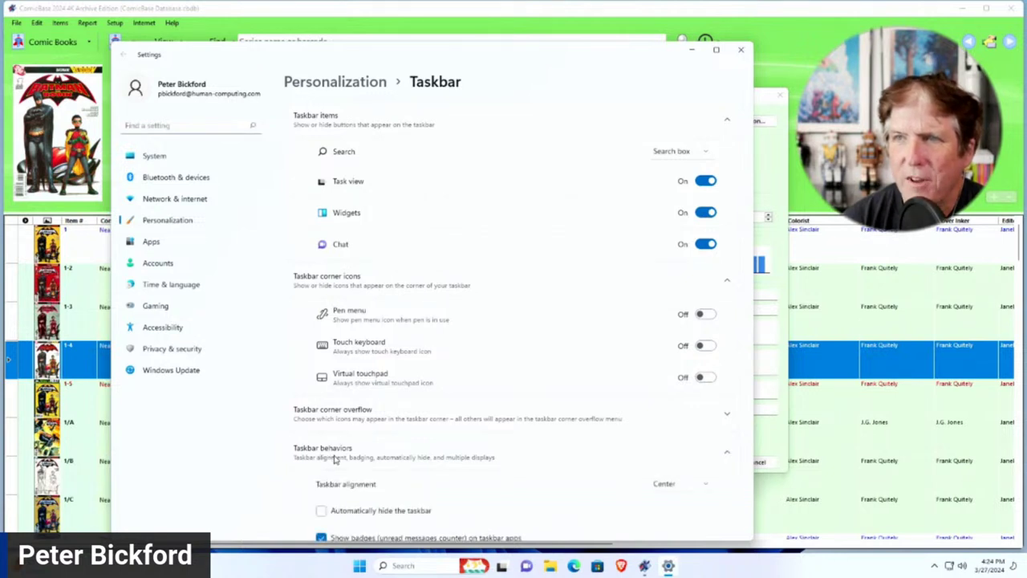
scroll(367, 457, down, 3)
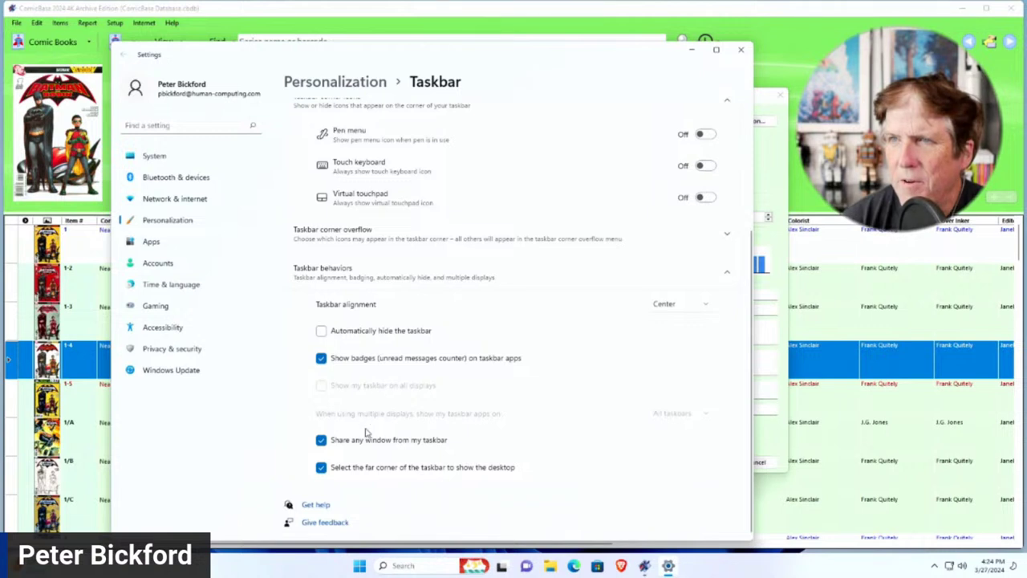
click(321, 332)
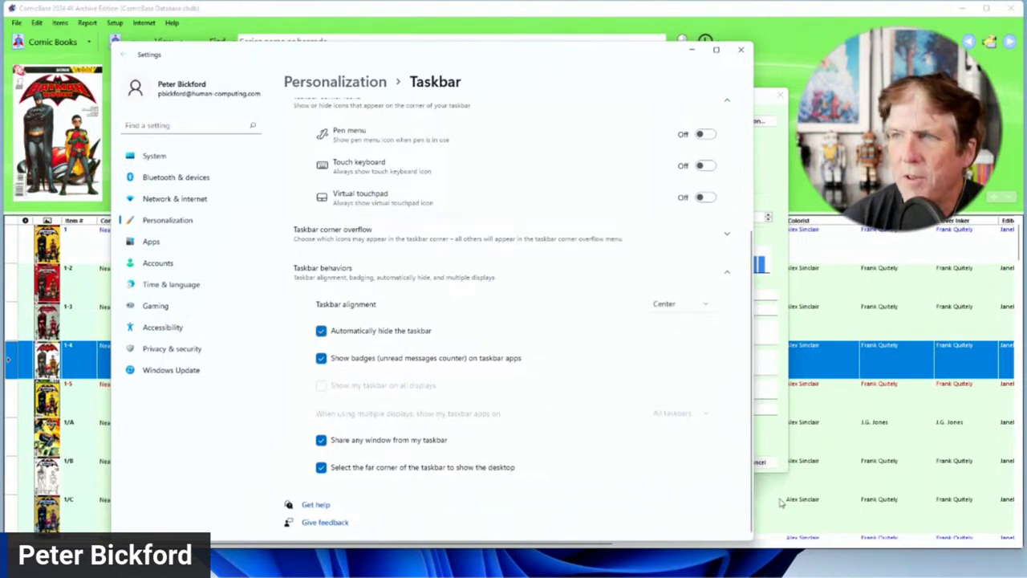
- Bring the Batman and Robin item window forward, move it down over the hidden taskbar's area and back up, and reveal the taskbar
click(872, 571)
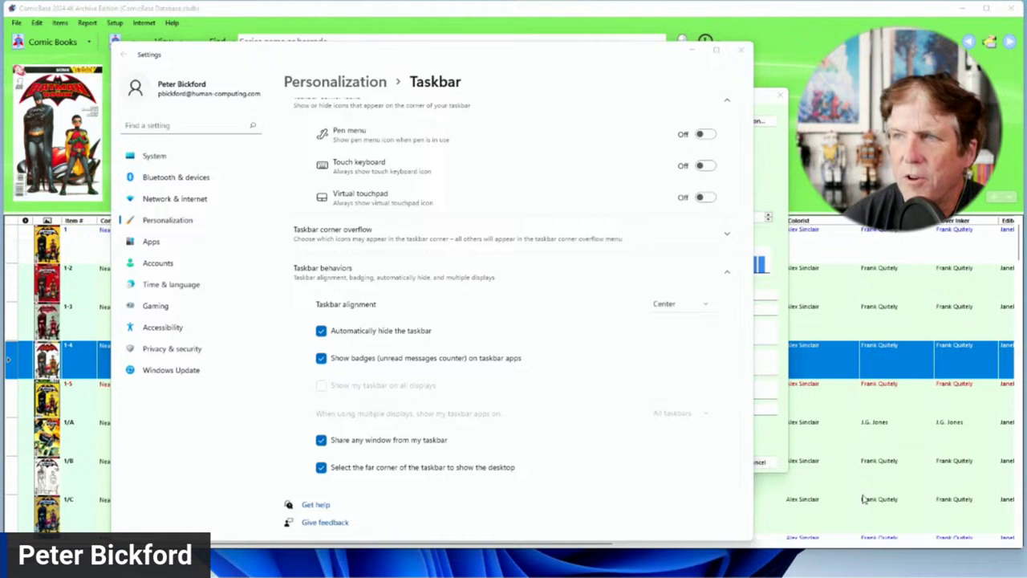
mouse_move(978, 566)
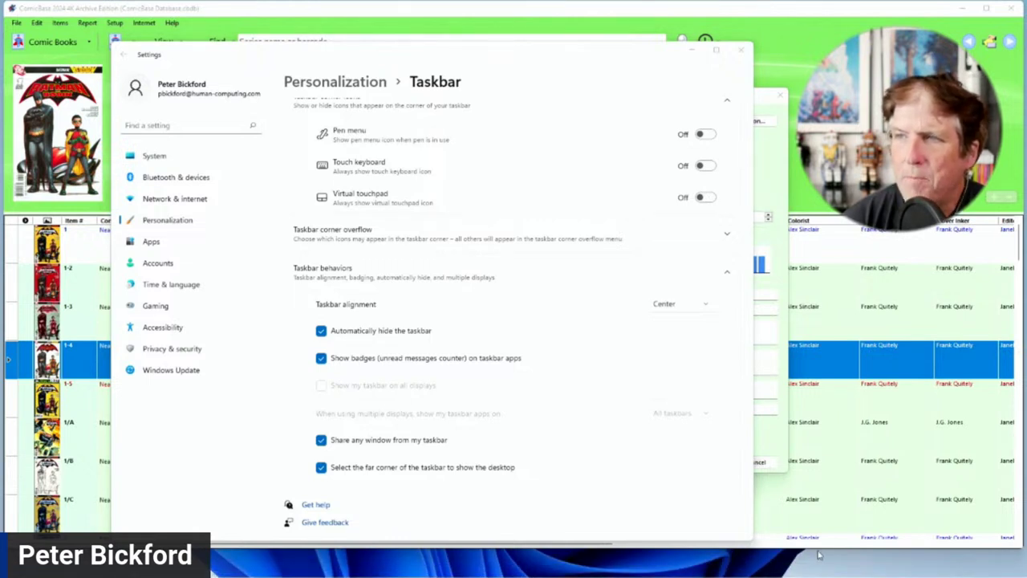
click(769, 444)
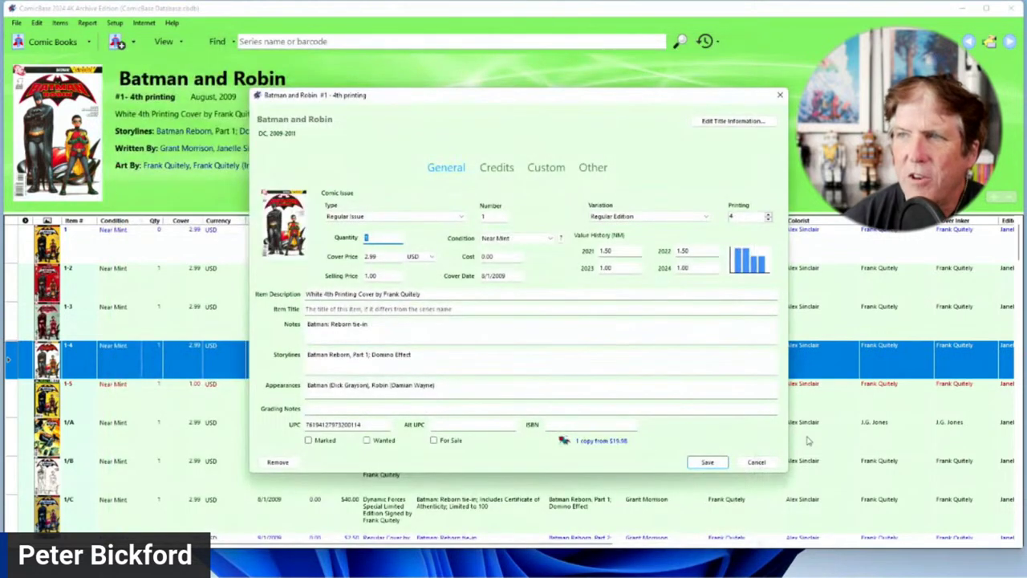
drag(602, 101, 610, 202)
mouse_move(846, 576)
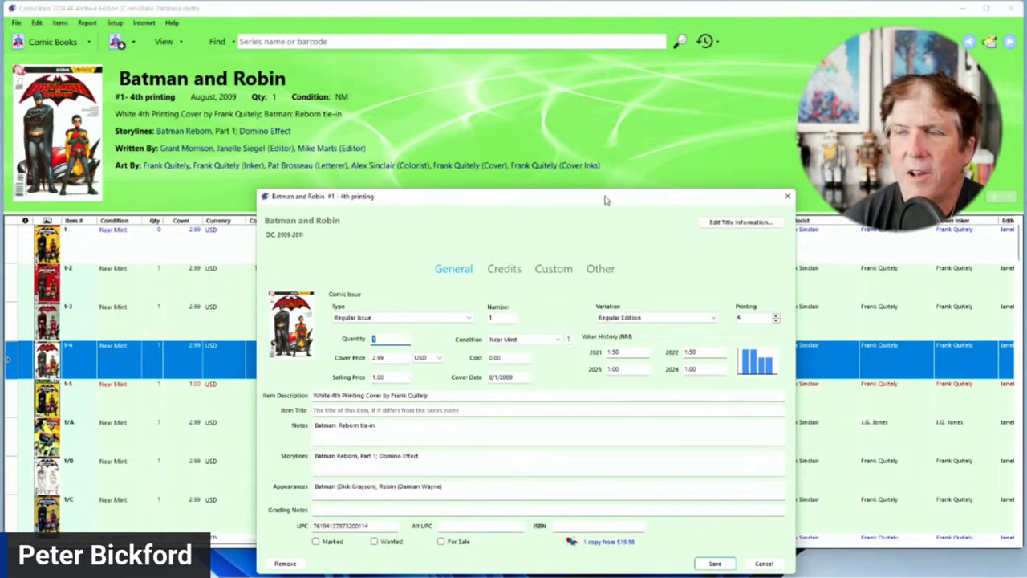
drag(603, 199, 621, 101)
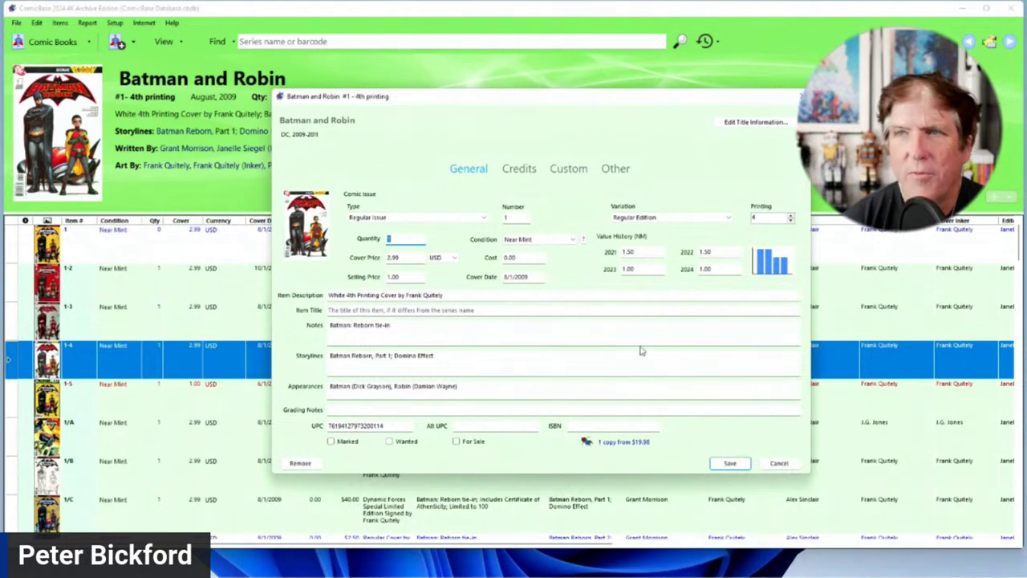
mouse_move(599, 570)
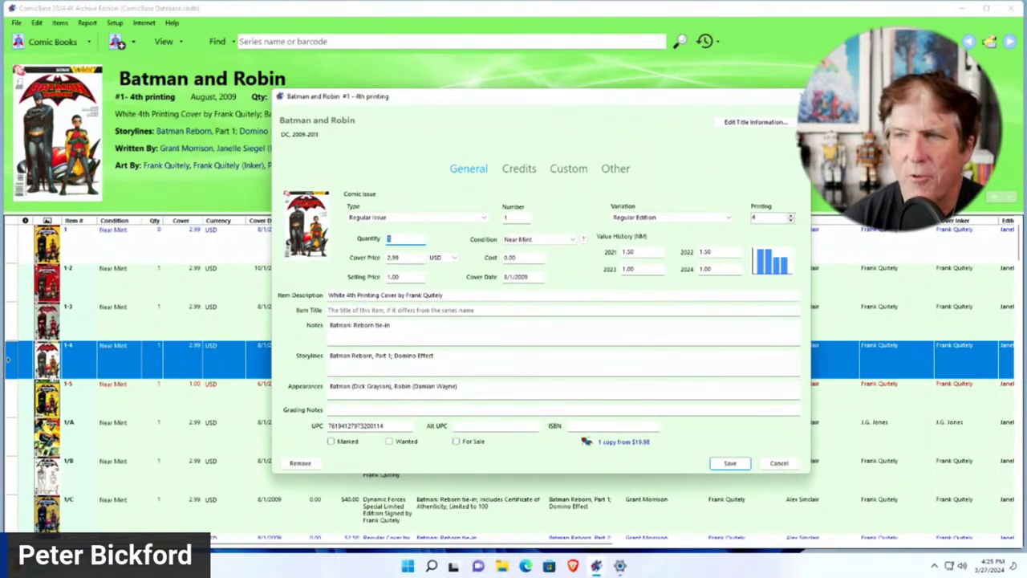
- Reopen the Windows taskbar settings and turn off automatic hiding of the taskbar under Taskbar behaviors
right_click(728, 573)
click(769, 561)
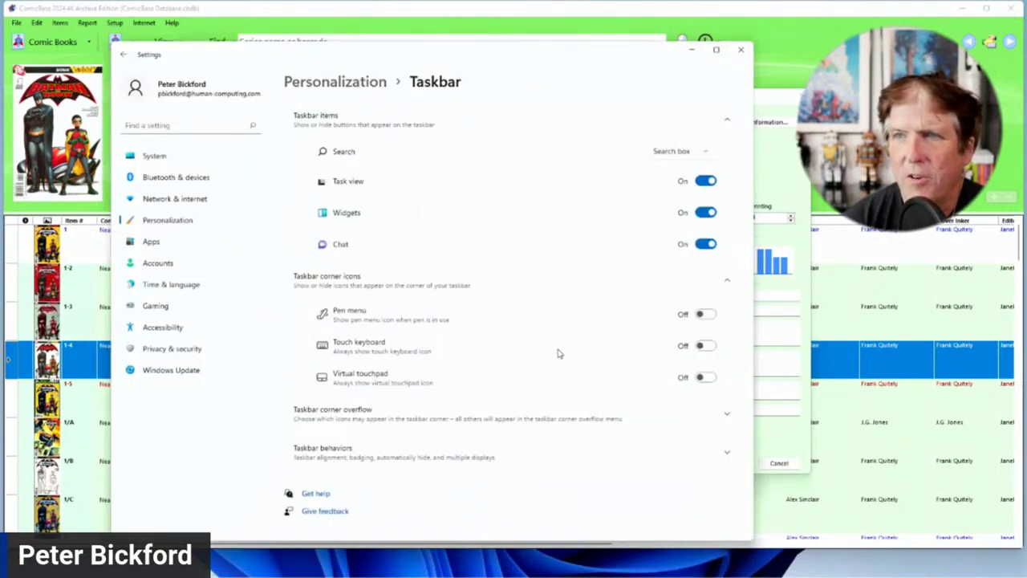
click(364, 466)
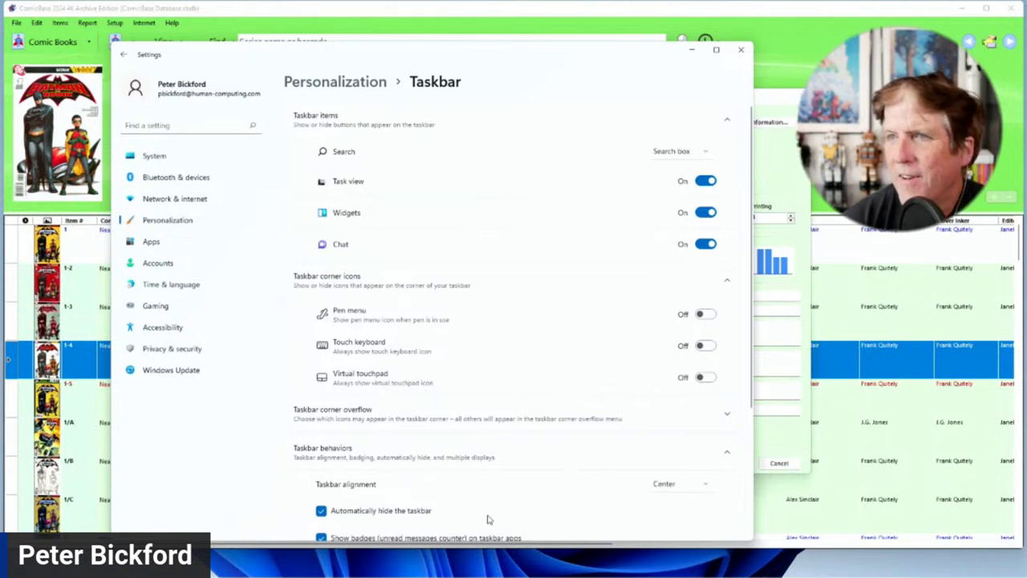
scroll(485, 520, down, 1)
scroll(484, 523, down, 4)
click(322, 330)
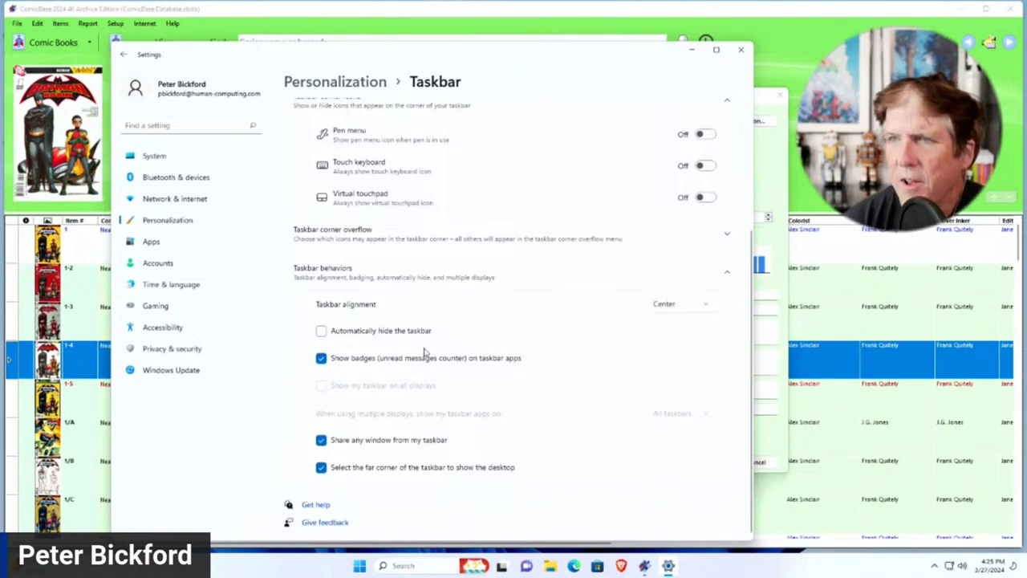
- Open the Widgets board to look at its news and weather content
scroll(425, 353, up, 1)
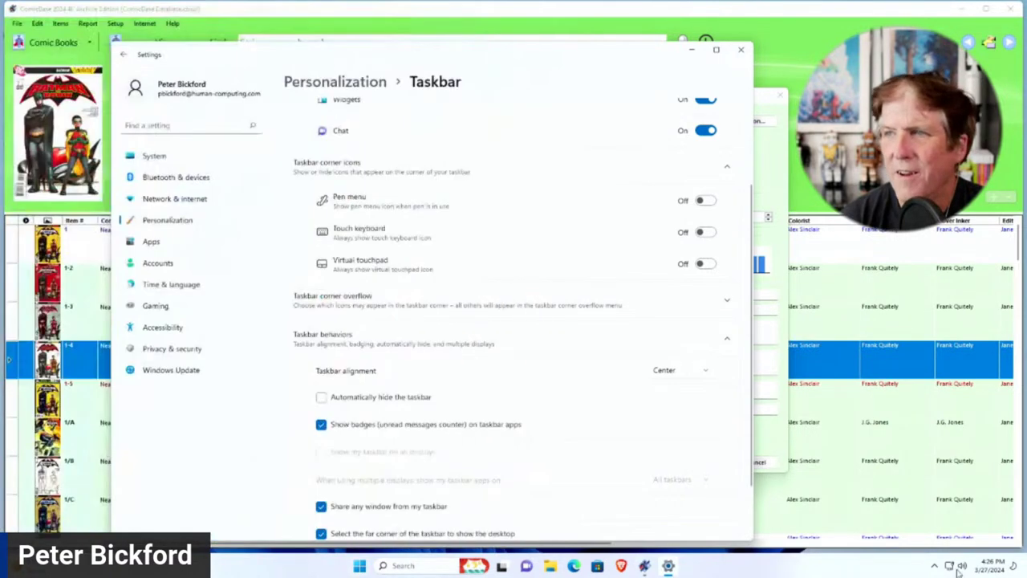
click(833, 574)
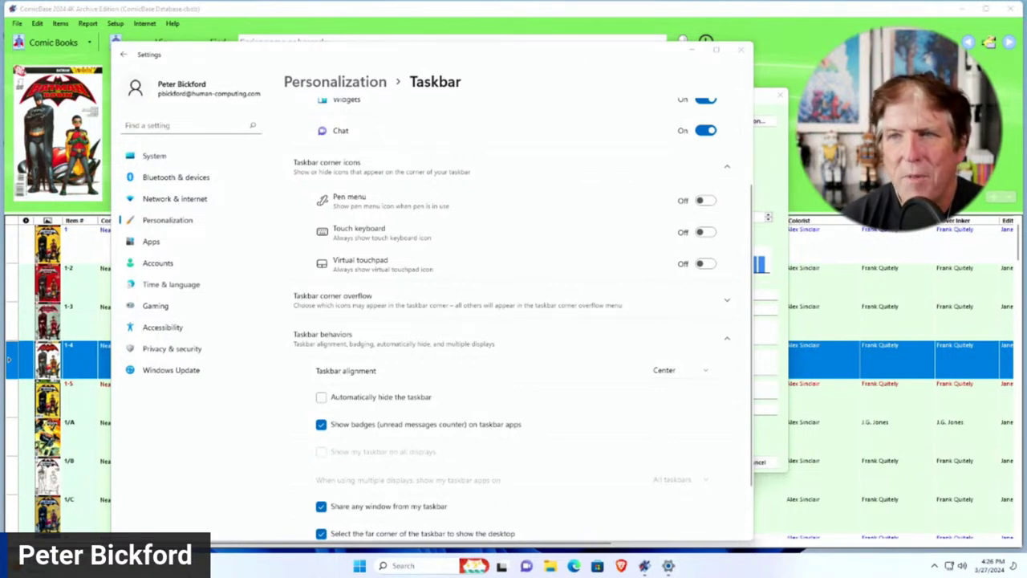
key(super+w)
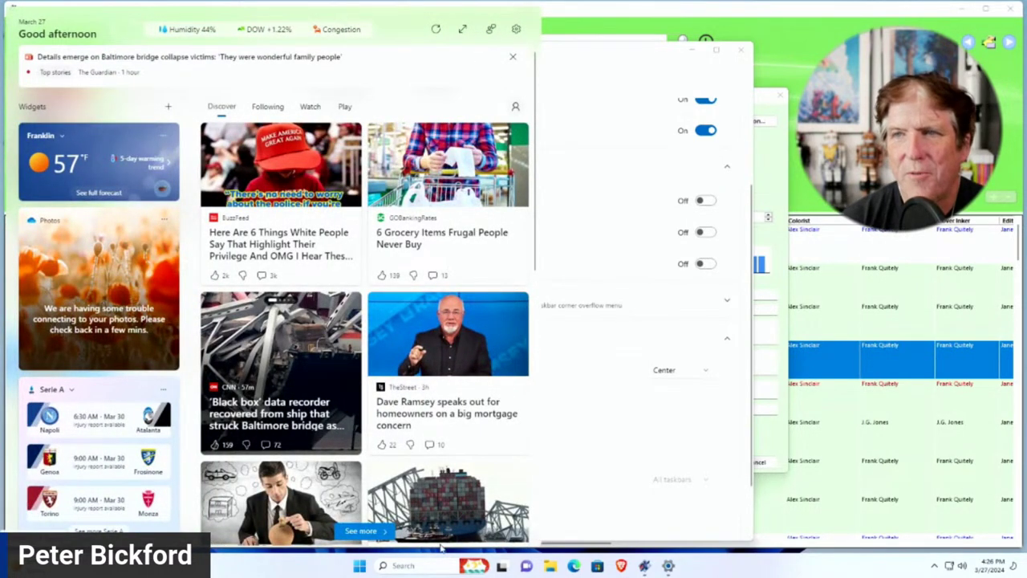
- Close and reopen the Widgets board to review its weather, photos, sports and news cards, and close it again
key(super+w)
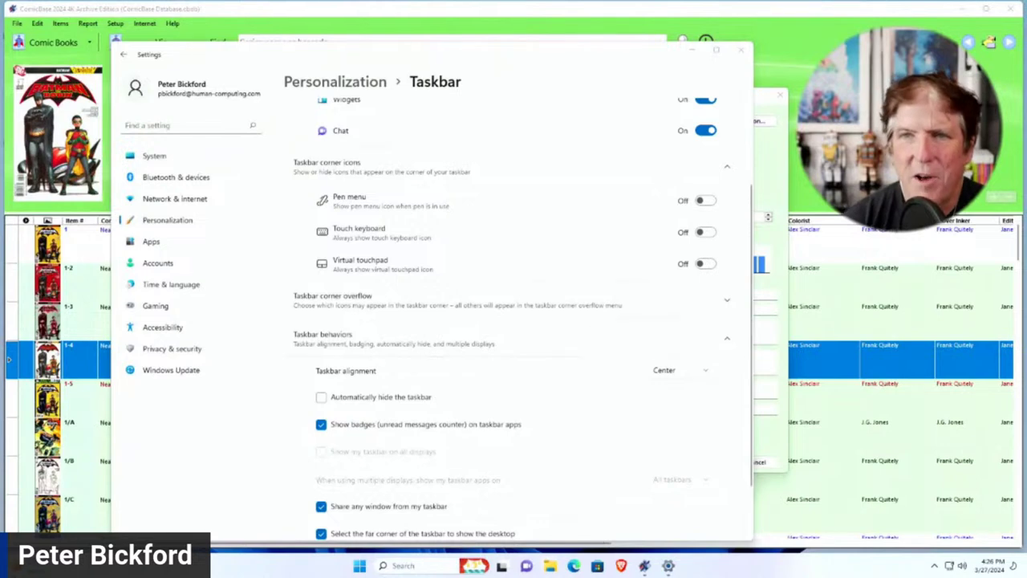
key(super+w)
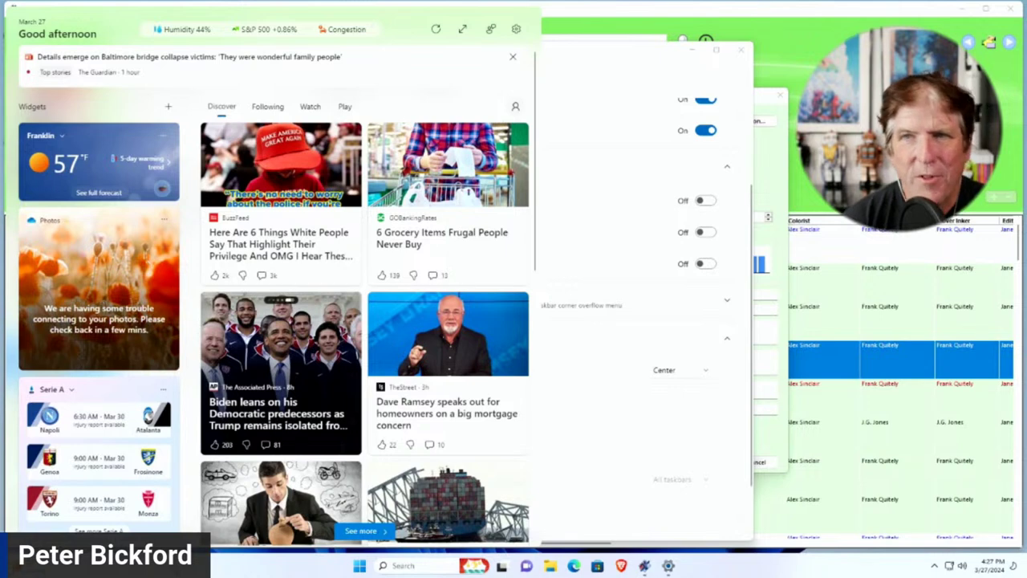
click(251, 575)
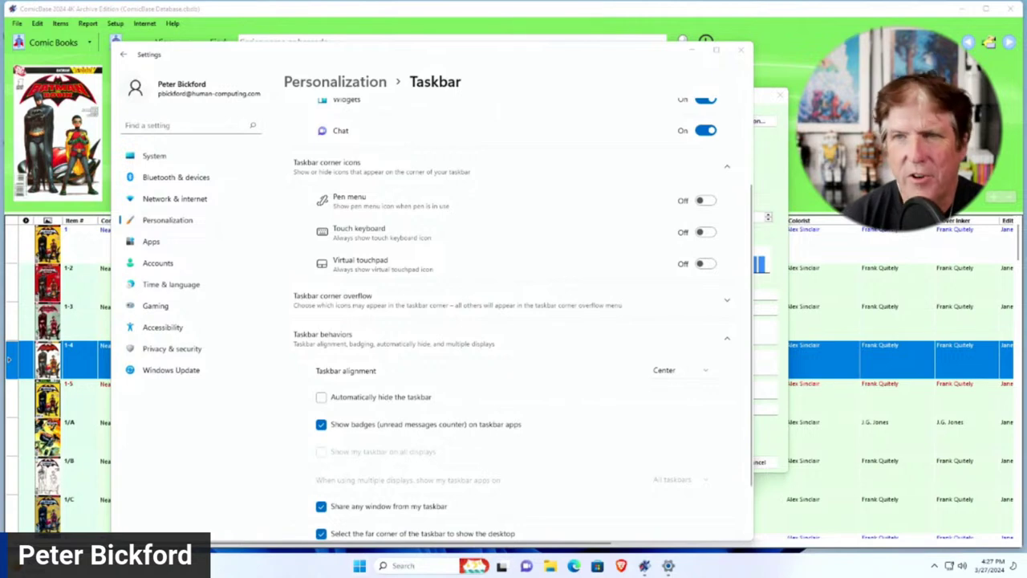
mouse_move(32, 566)
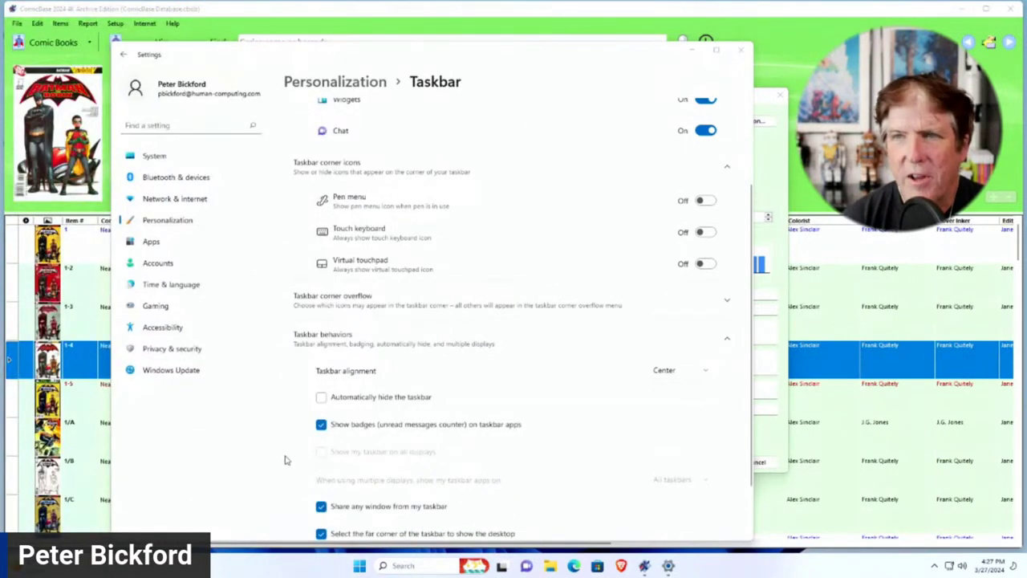
key(super+w)
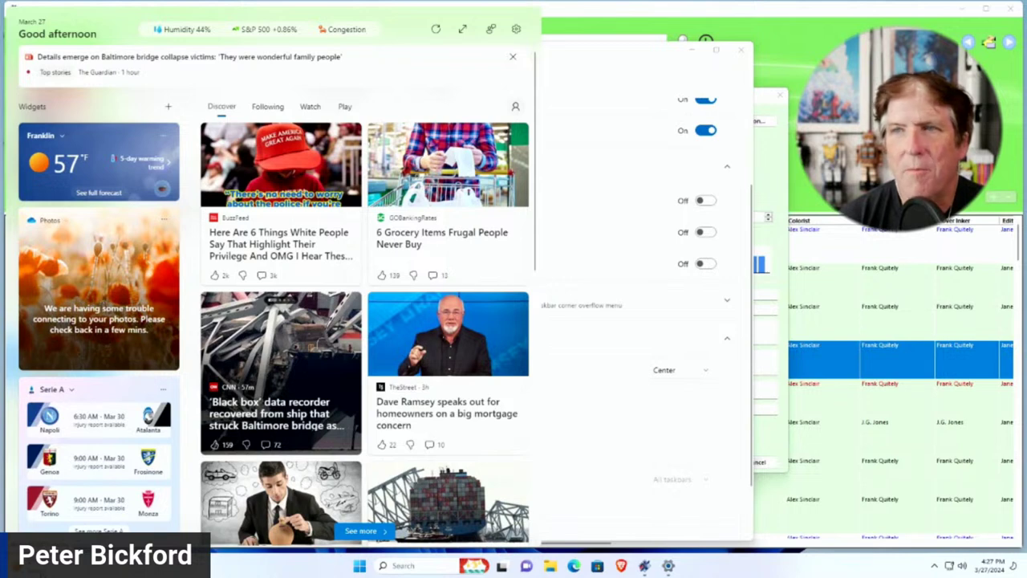
mouse_move(287, 420)
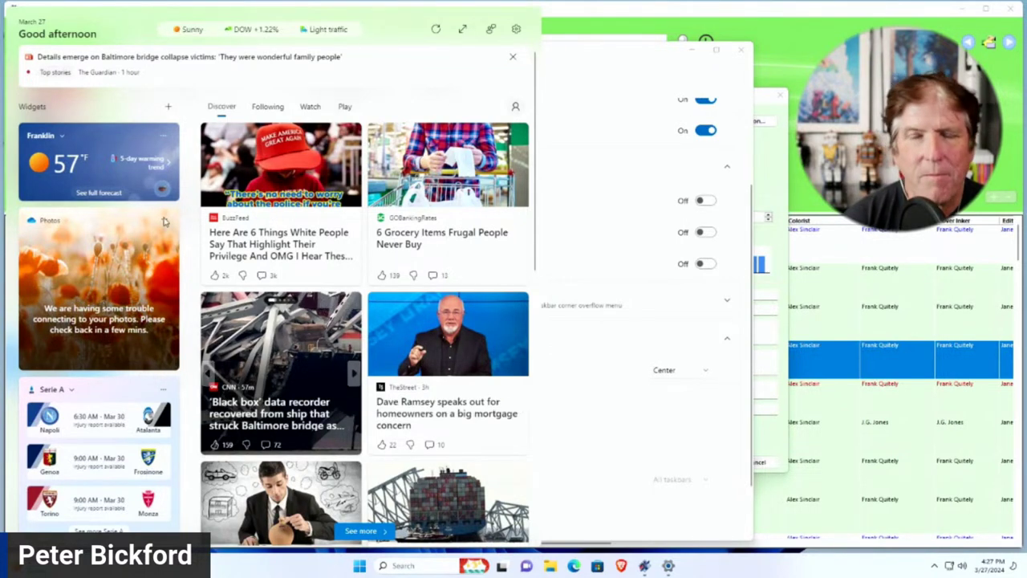
mouse_move(268, 353)
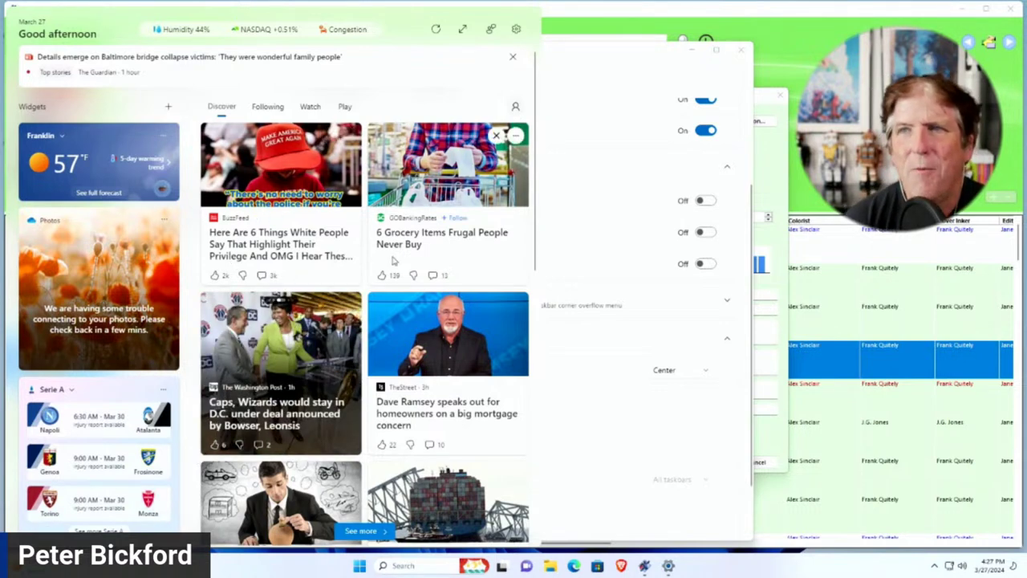
click(615, 485)
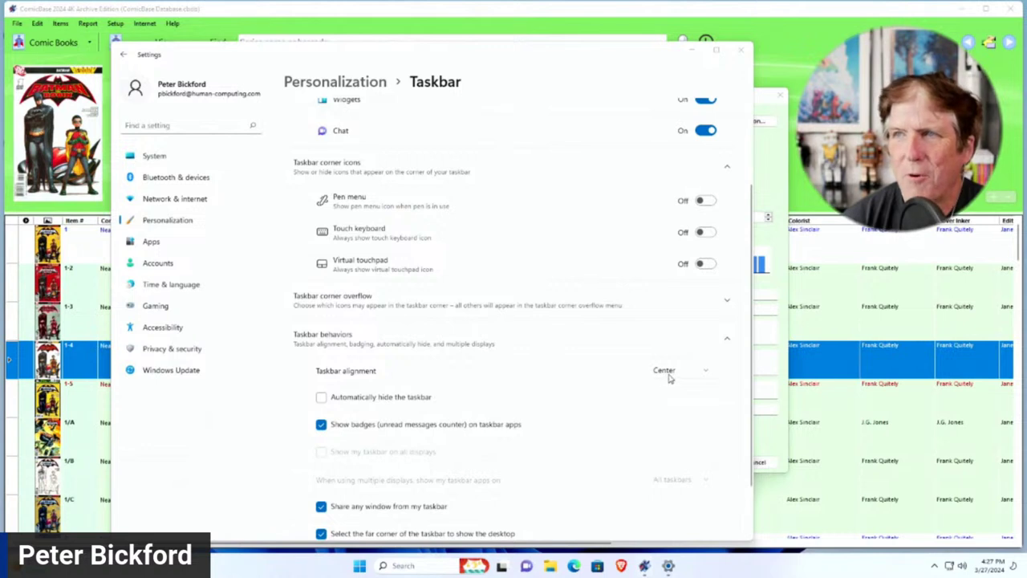
- Set the taskbar alignment to Left under Taskbar behaviors and close the Settings window
click(670, 377)
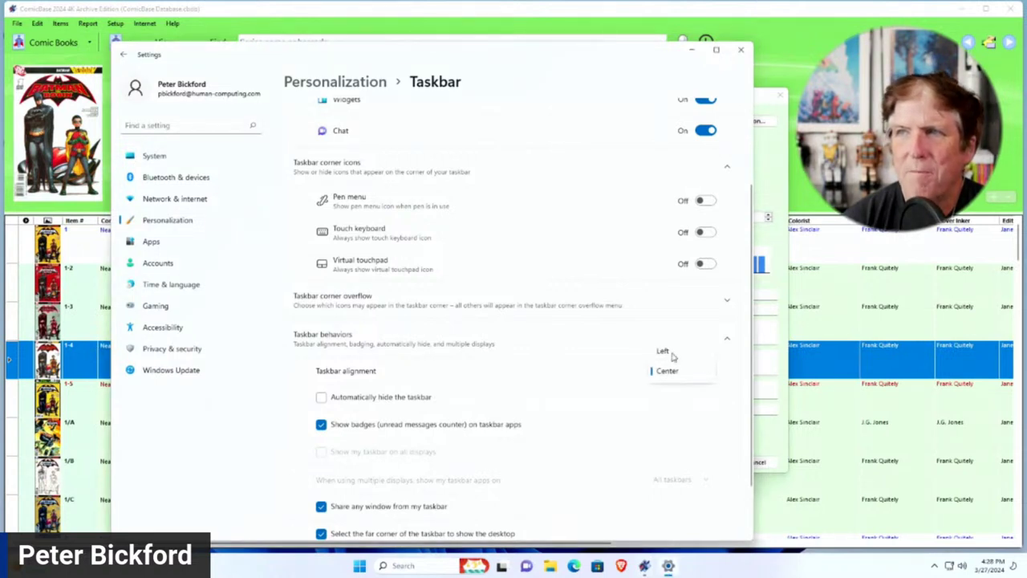
click(673, 355)
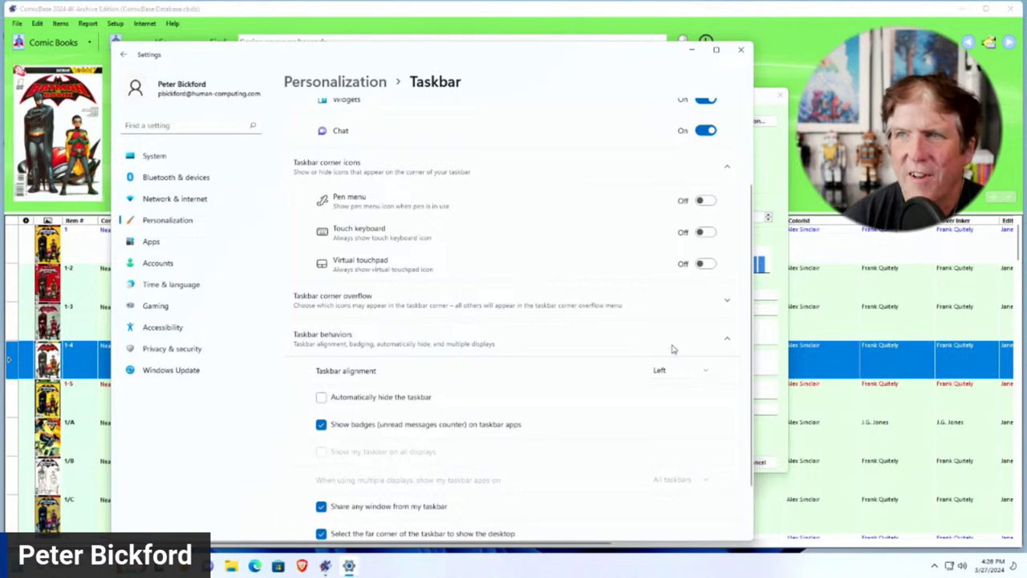
click(750, 51)
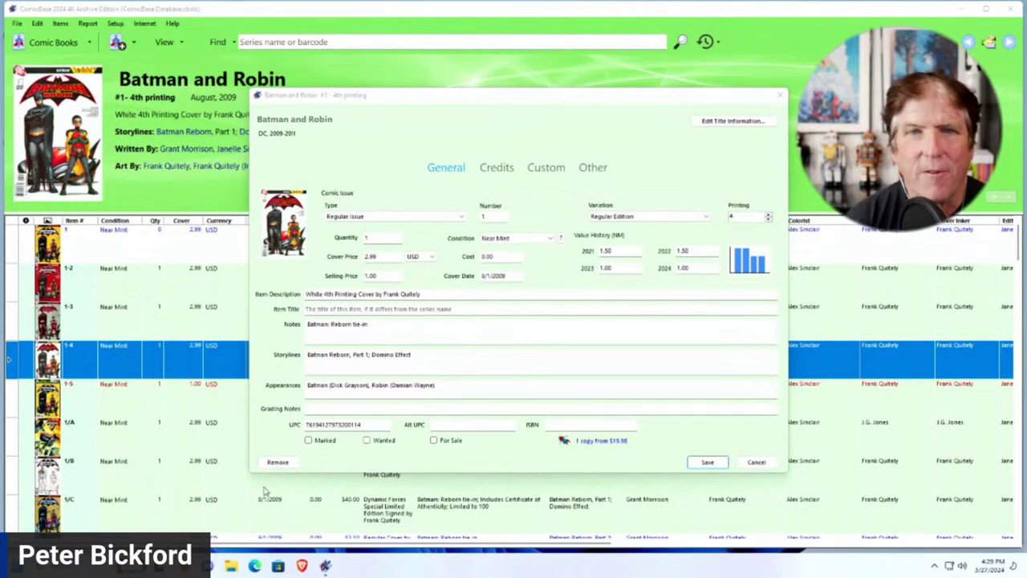
- Reopen the Windows taskbar settings, expand Taskbar behaviors and check the taskbar alignment options, keeping Left
right_click(429, 567)
click(454, 544)
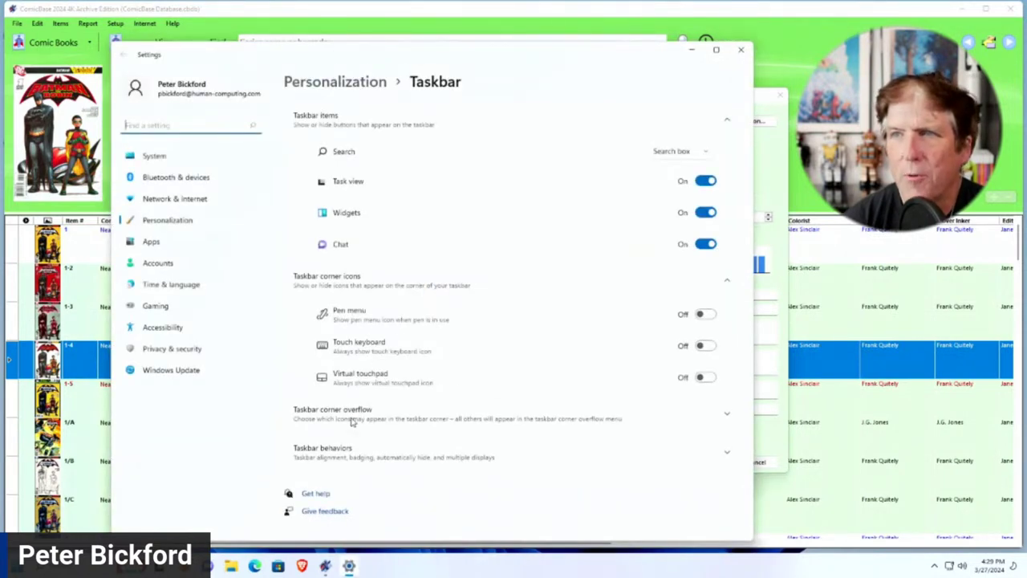
click(673, 573)
right_click(672, 573)
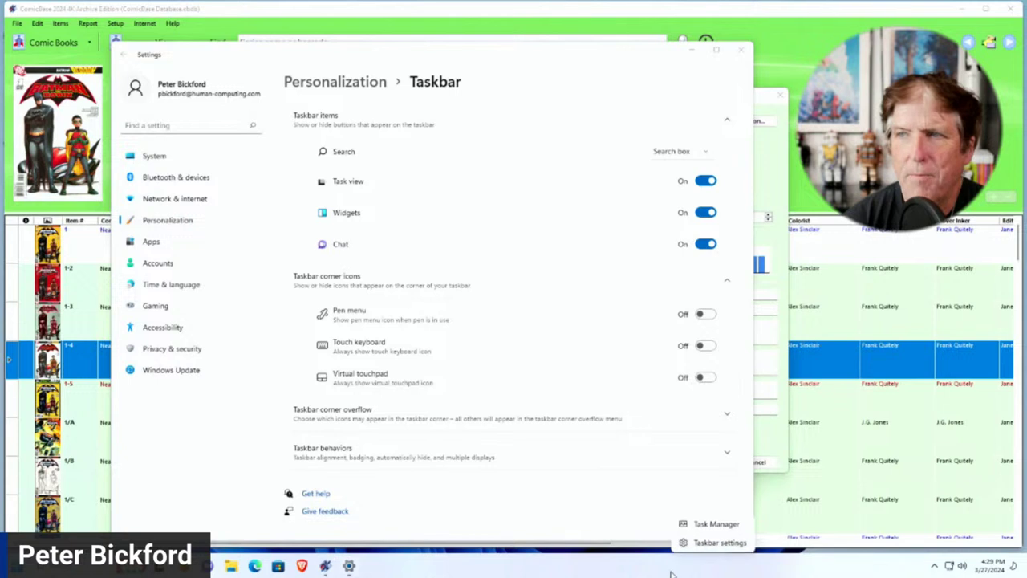
click(709, 543)
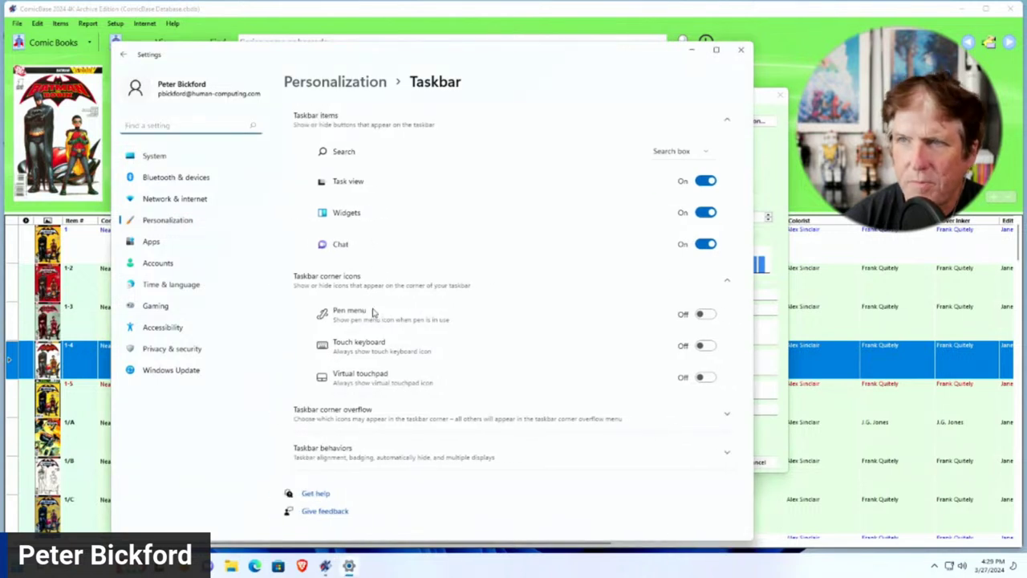
click(353, 451)
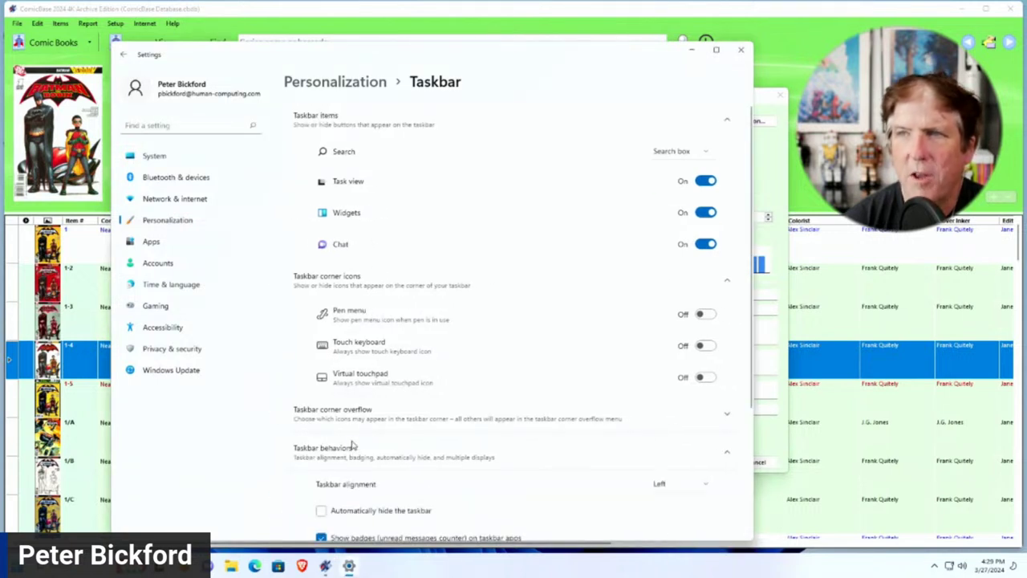
scroll(464, 511, down, 3)
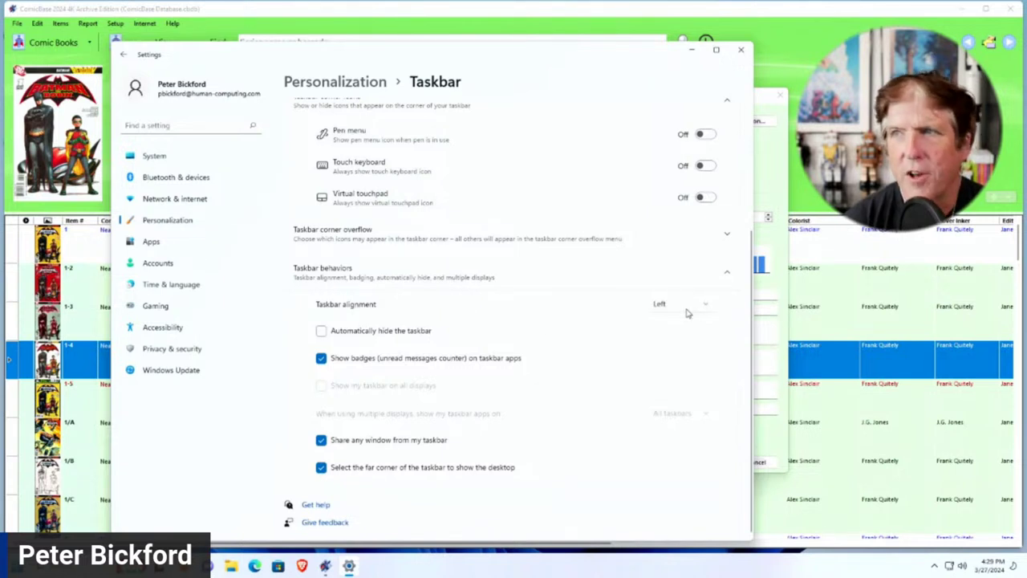
click(687, 313)
click(687, 313)
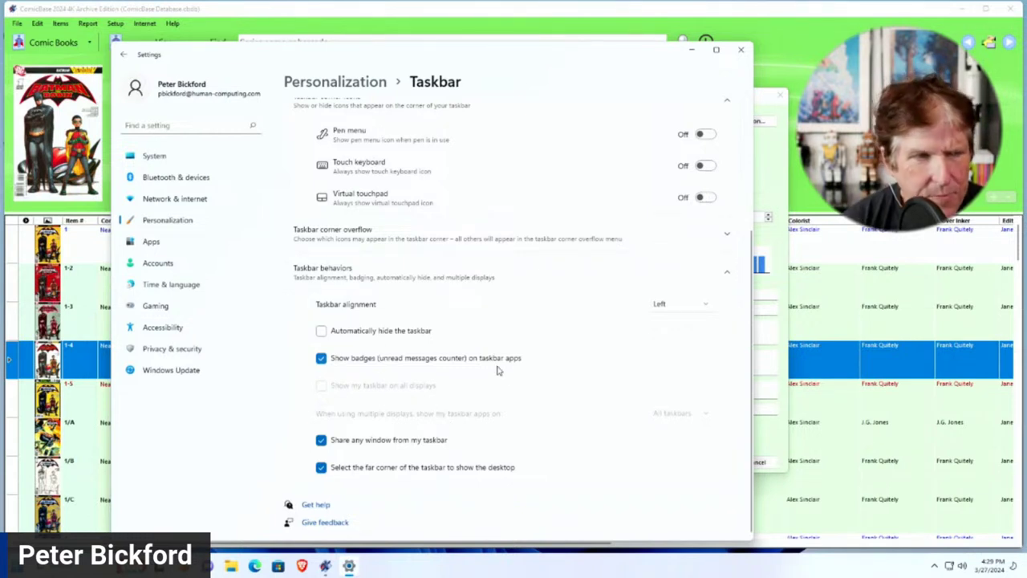
scroll(481, 360, up, 3)
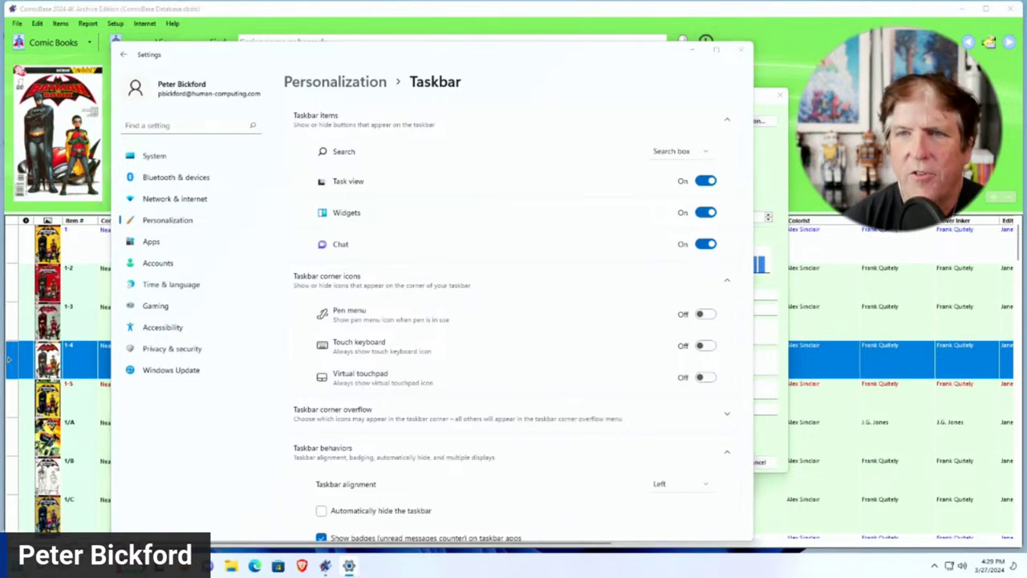
- Look at the Start menu and the Windows search panel, search for Settings from Start, clear the query and return to the taskbar settings
key(super)
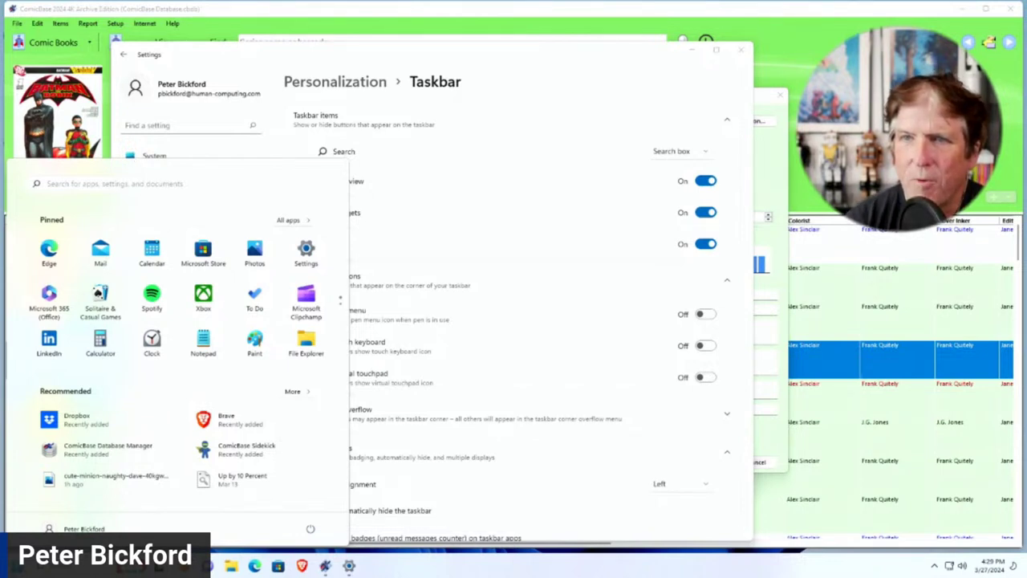
key(super)
key(super)
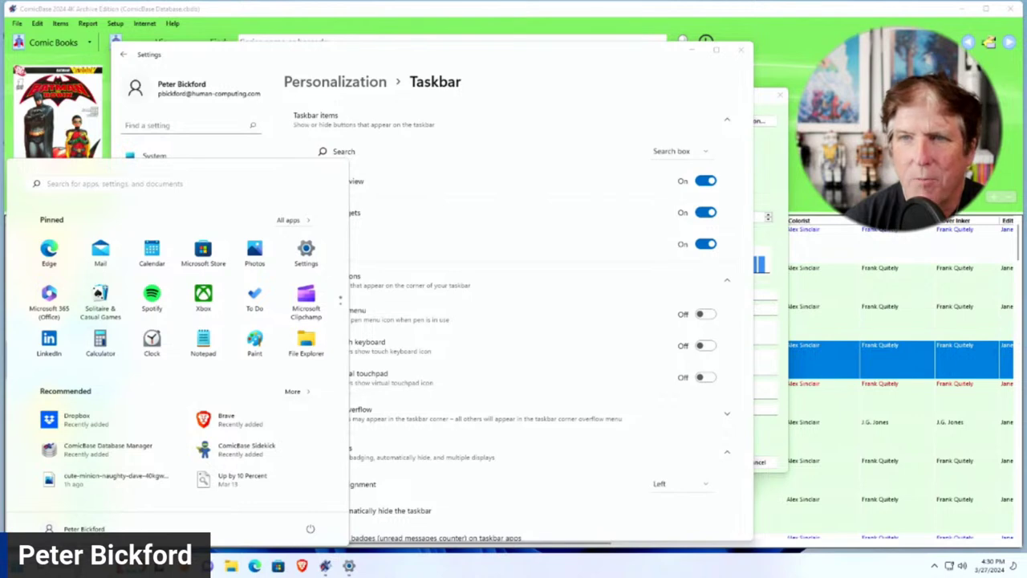
key(super+s)
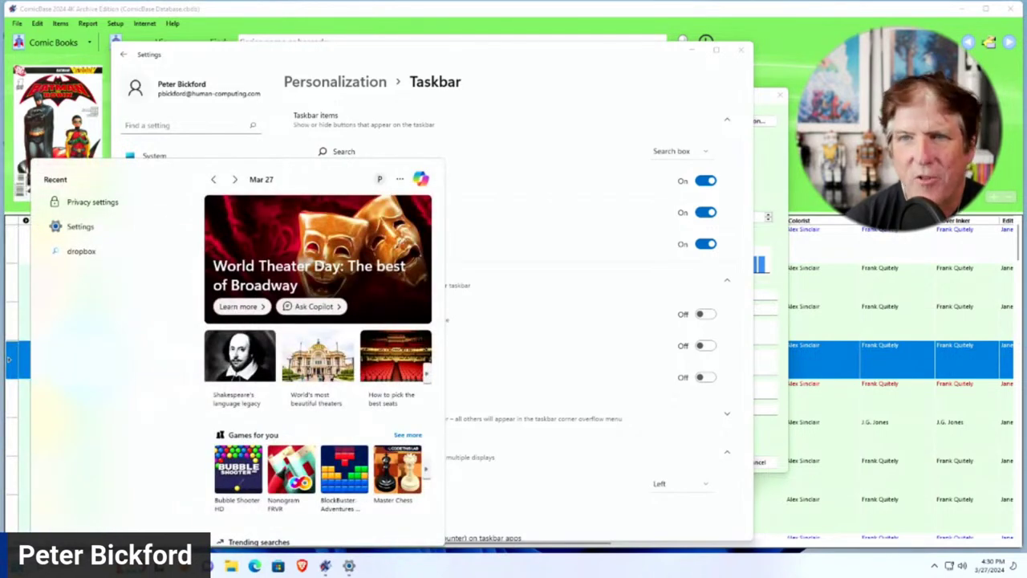
key(super)
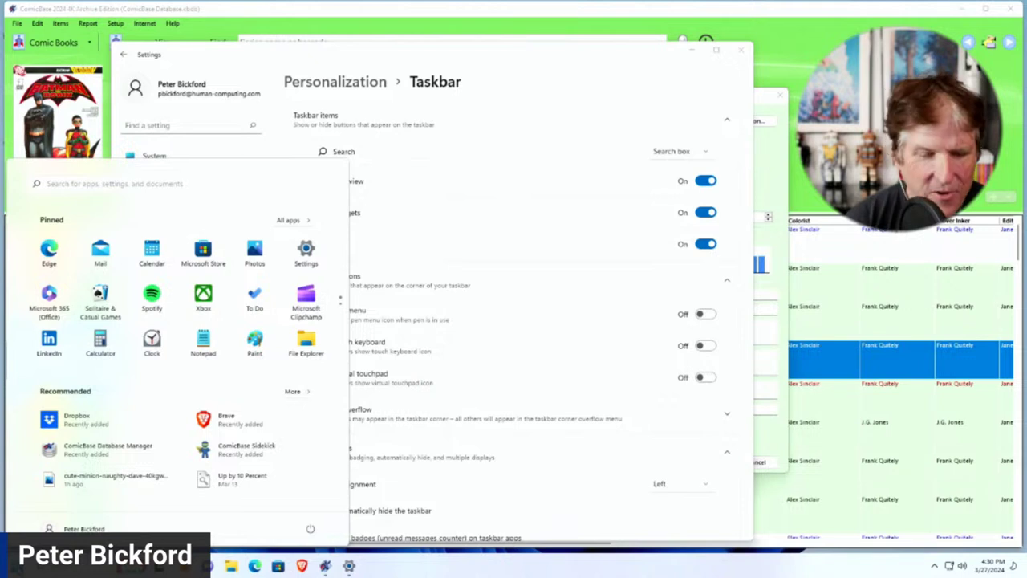
text(setting)
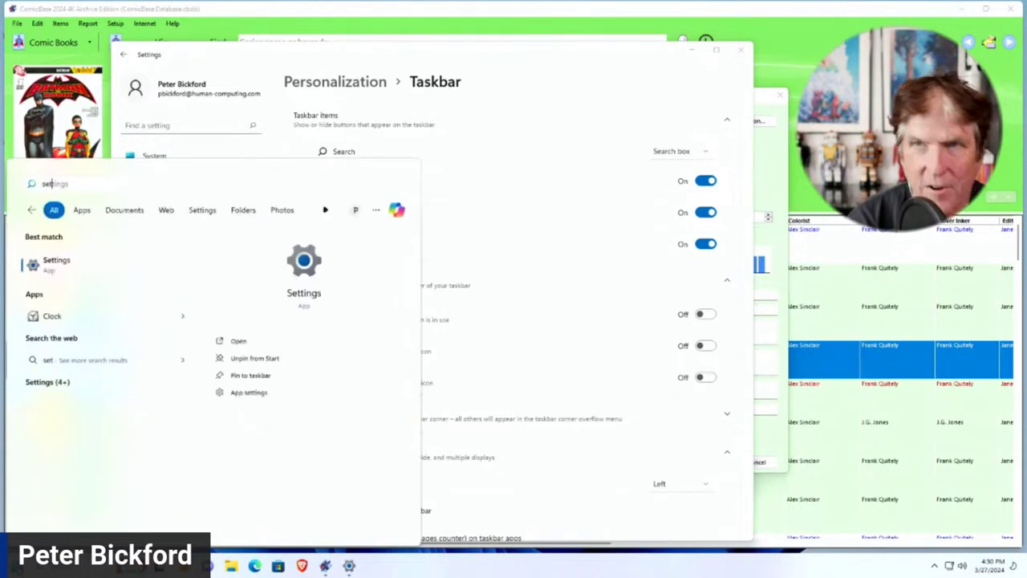
key(BackSpace)
key(BackSpace)
key(BackSpace)
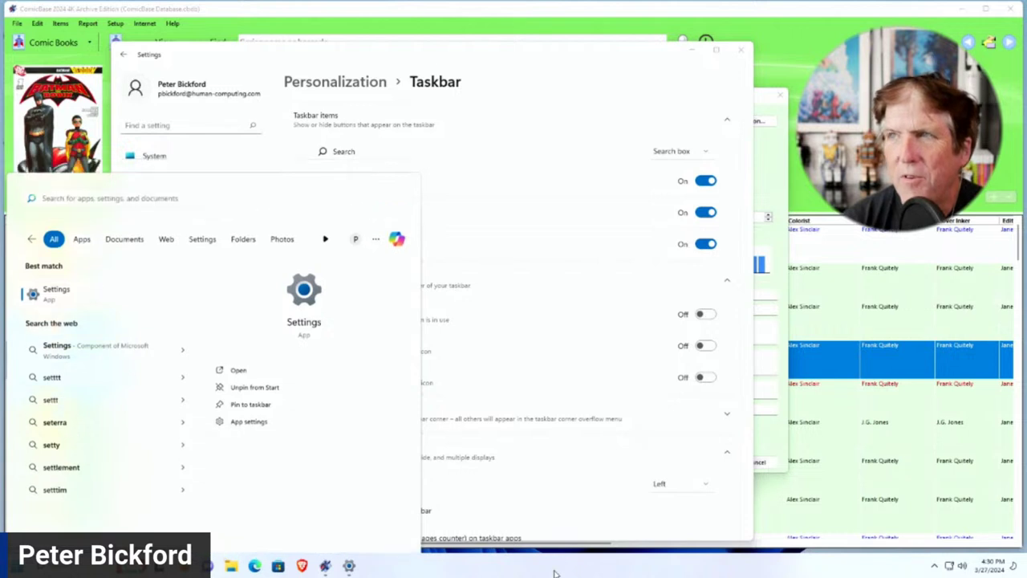
click(540, 523)
- Try the Search taskbar item as Hide and as Search icon only, and set it back to Search box
click(670, 154)
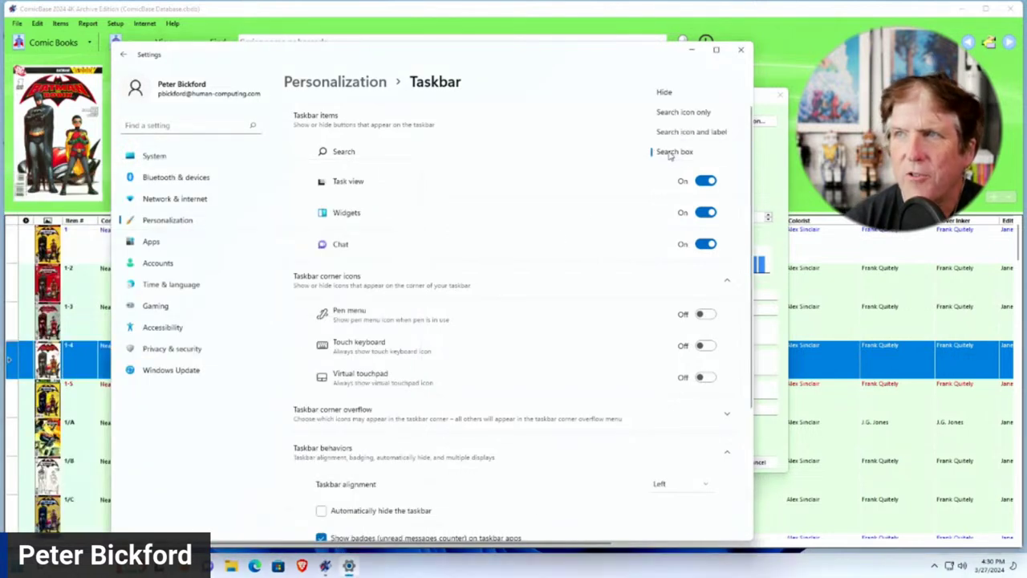
click(679, 95)
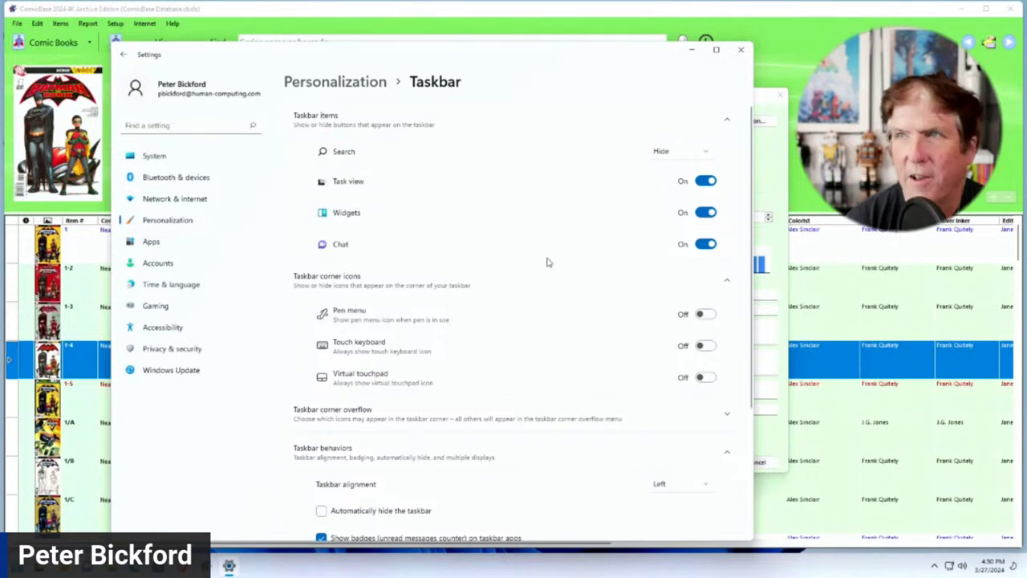
click(662, 156)
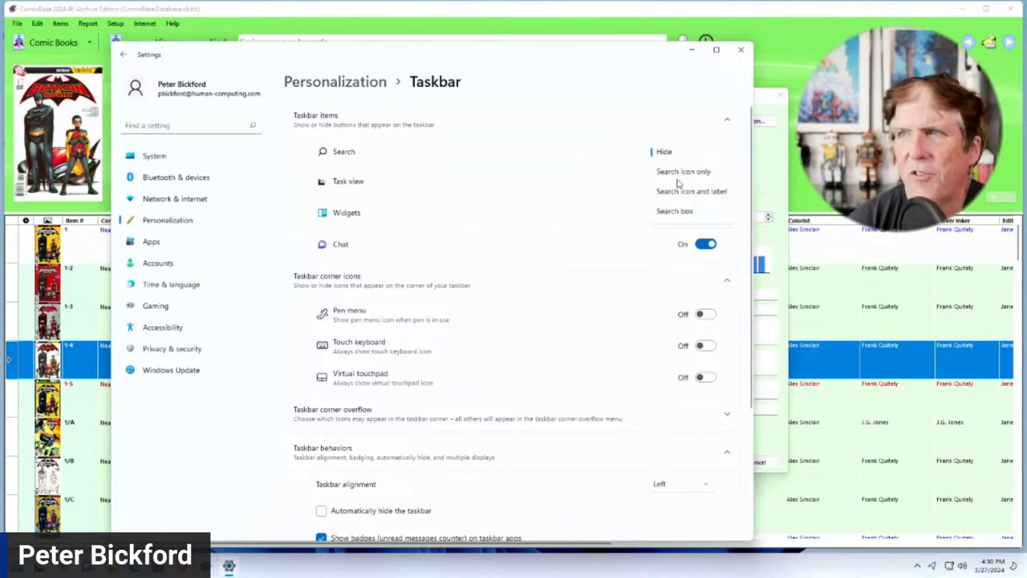
click(678, 173)
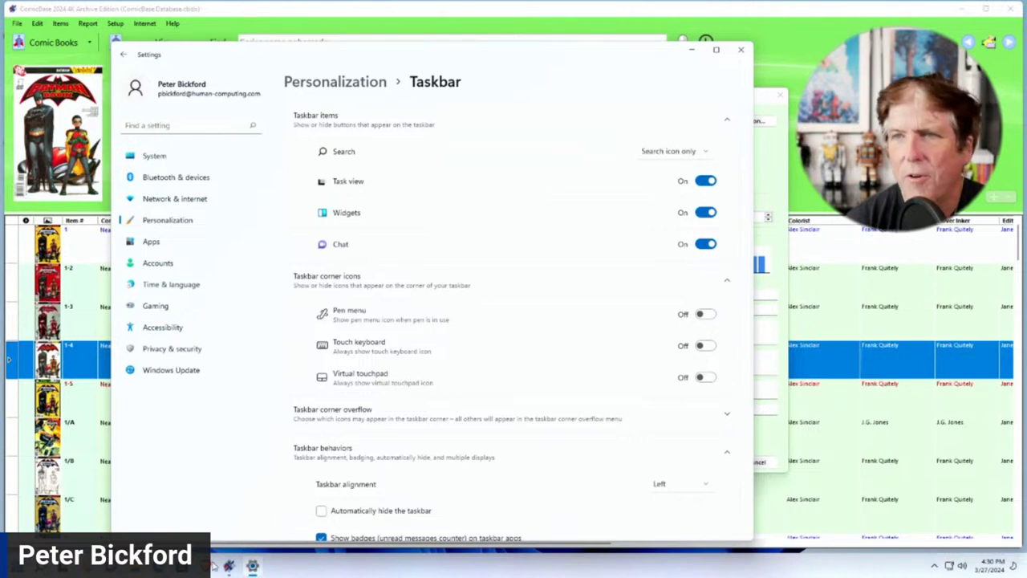
click(689, 152)
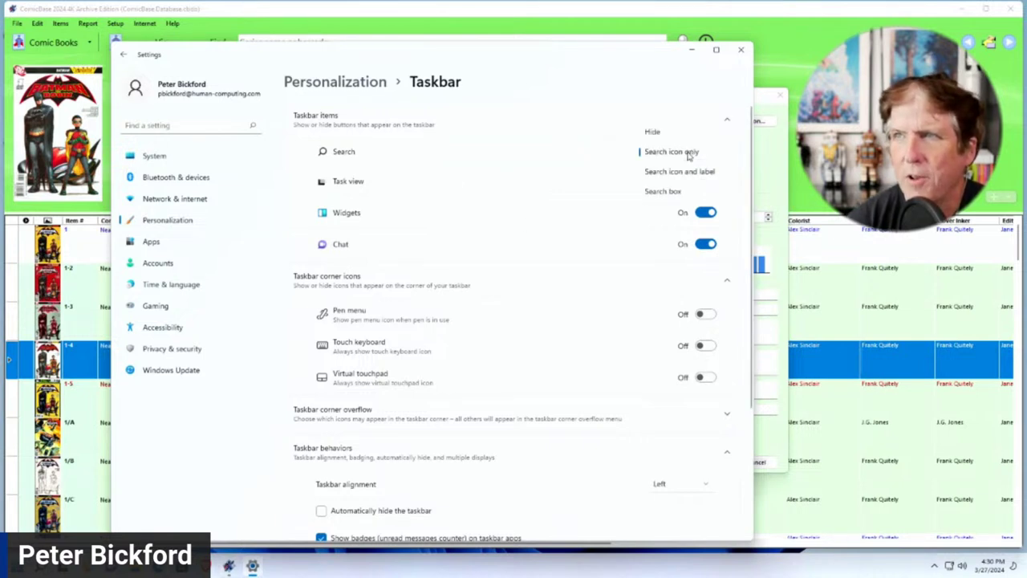
click(669, 198)
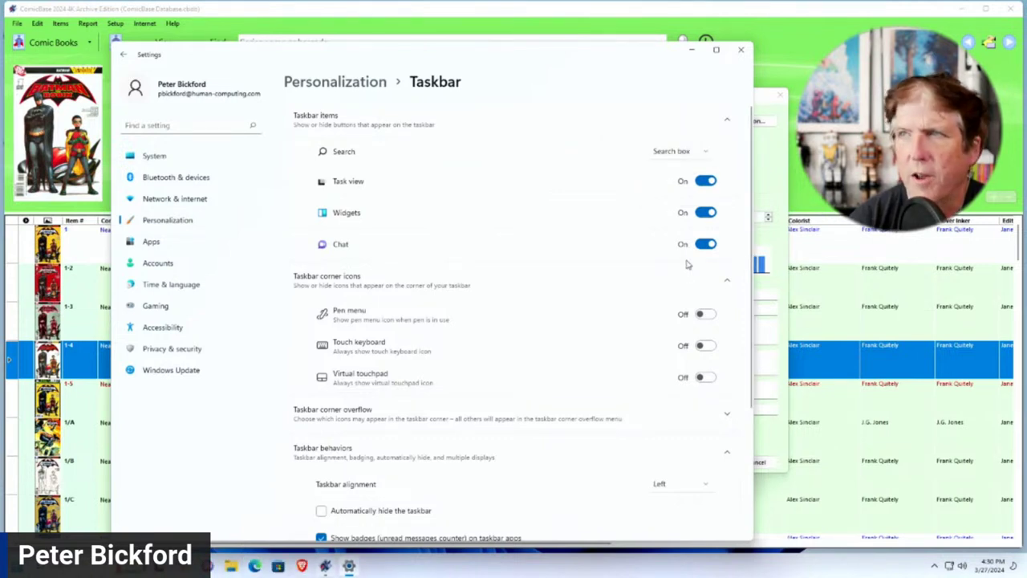
- Set the Search taskbar item to Search icon only
click(657, 155)
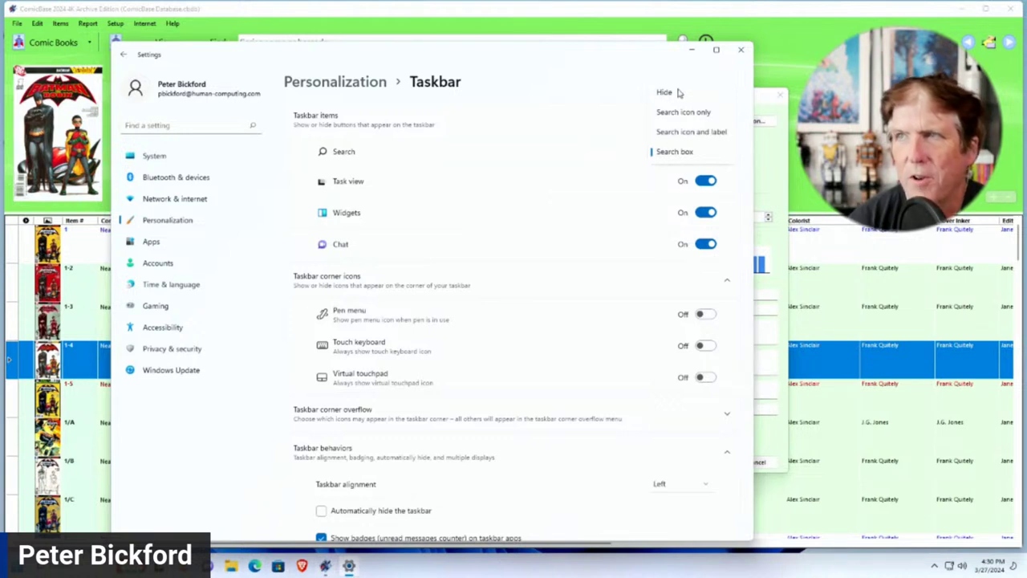
click(674, 114)
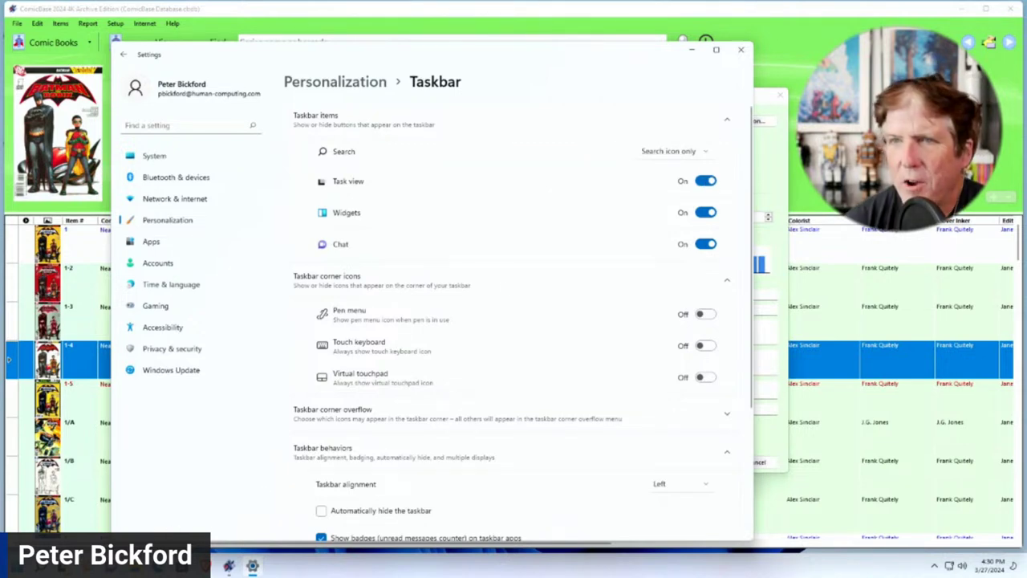
- View the open windows and desktops in Task view, close it, and turn off the Task view taskbar item
click(68, 566)
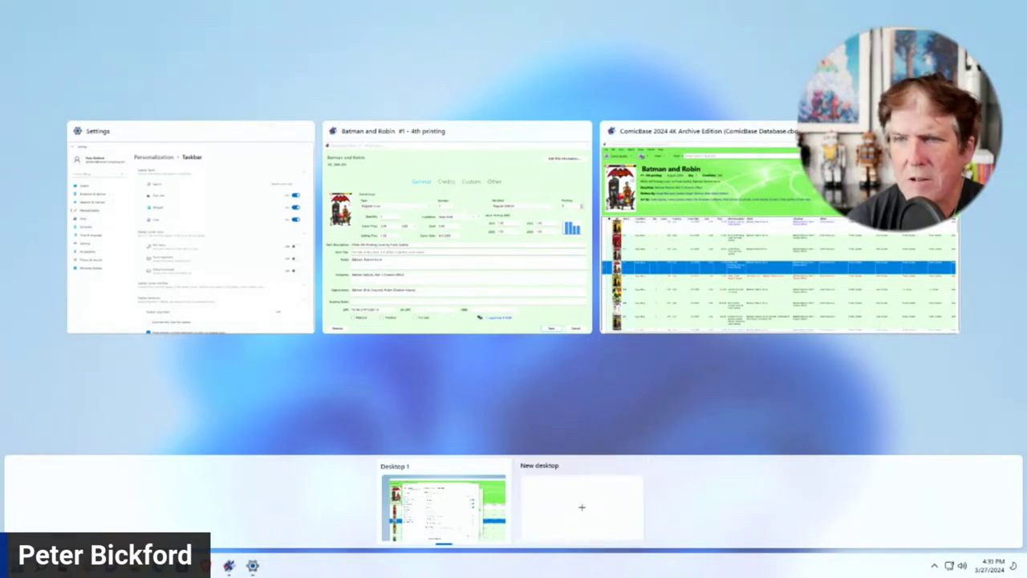
click(341, 372)
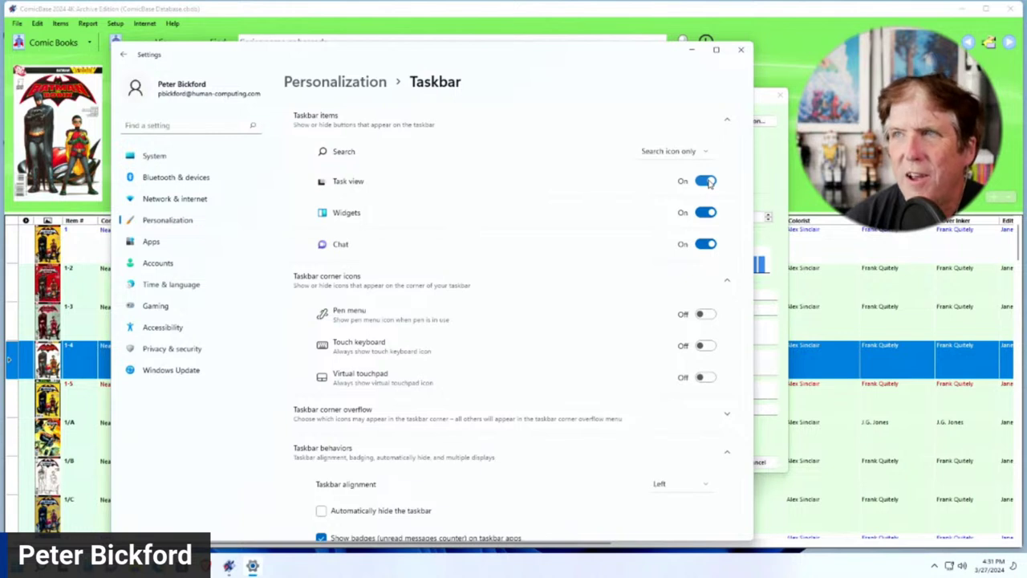
click(705, 182)
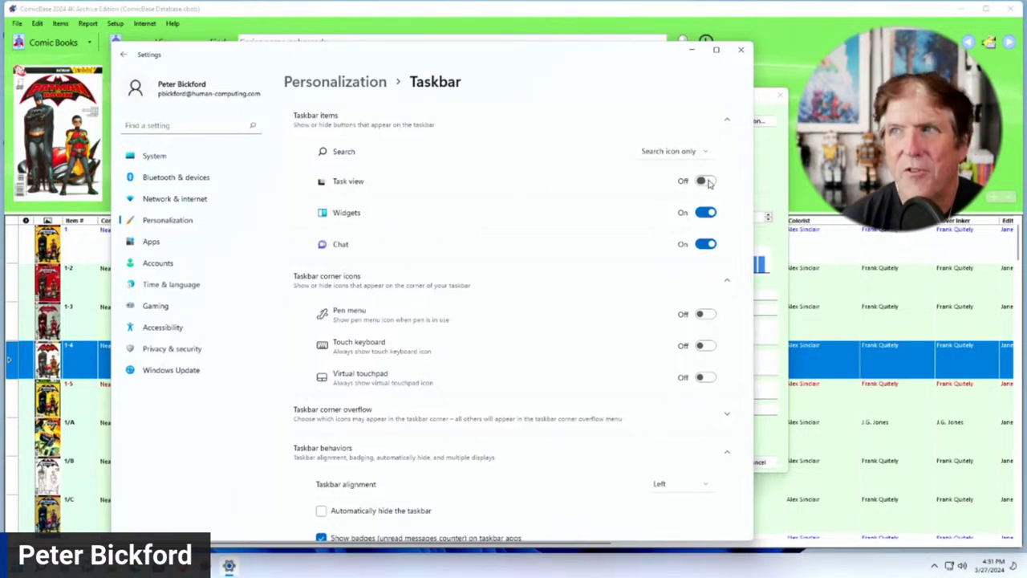
- Turn the Task view taskbar item back on, and switch Widgets off and on again
click(706, 182)
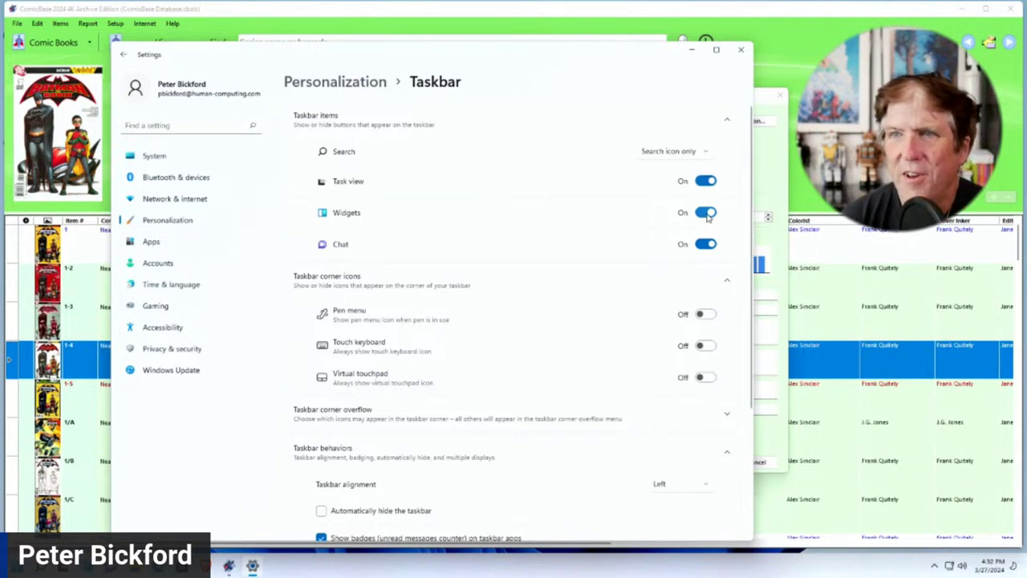
click(705, 212)
click(705, 213)
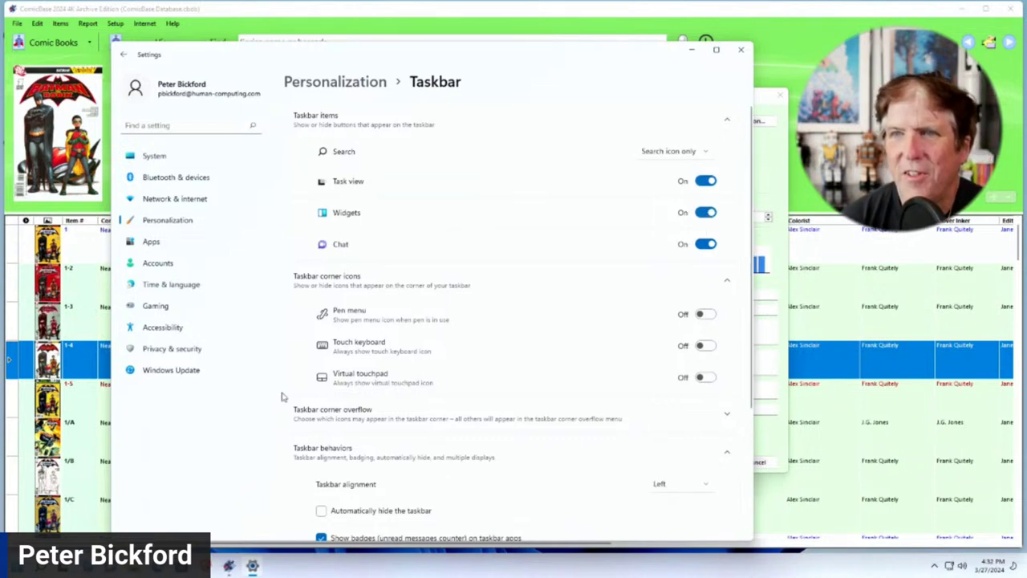
- Look through the Widgets board's news and weather content, and return to the taskbar settings
click(80, 565)
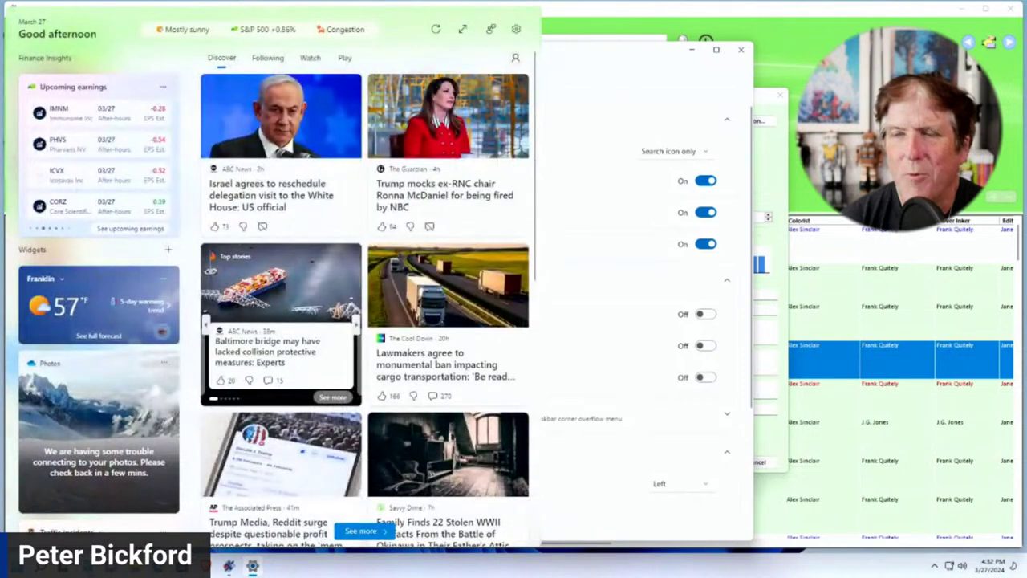
scroll(136, 470, down, 1)
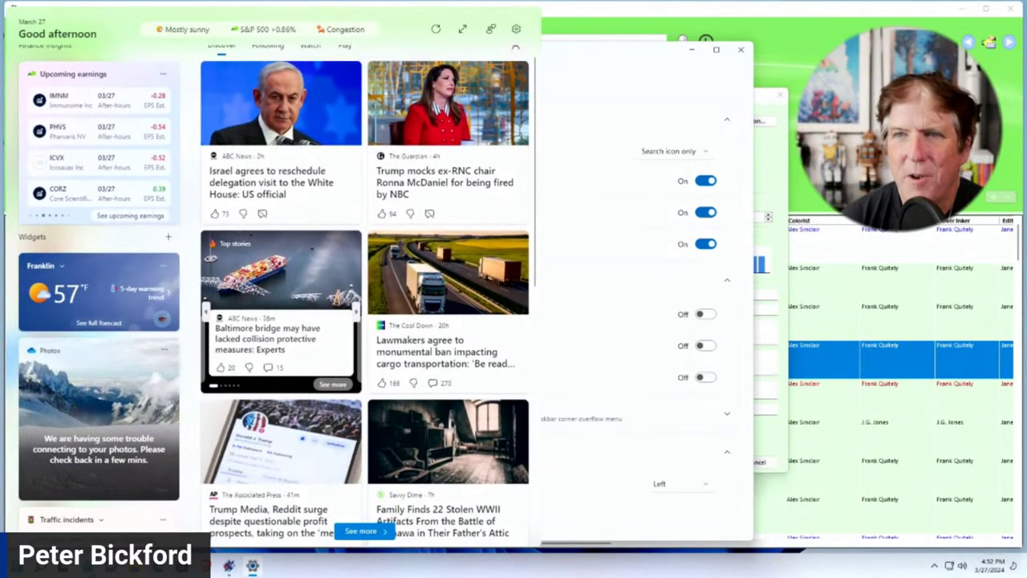
click(666, 378)
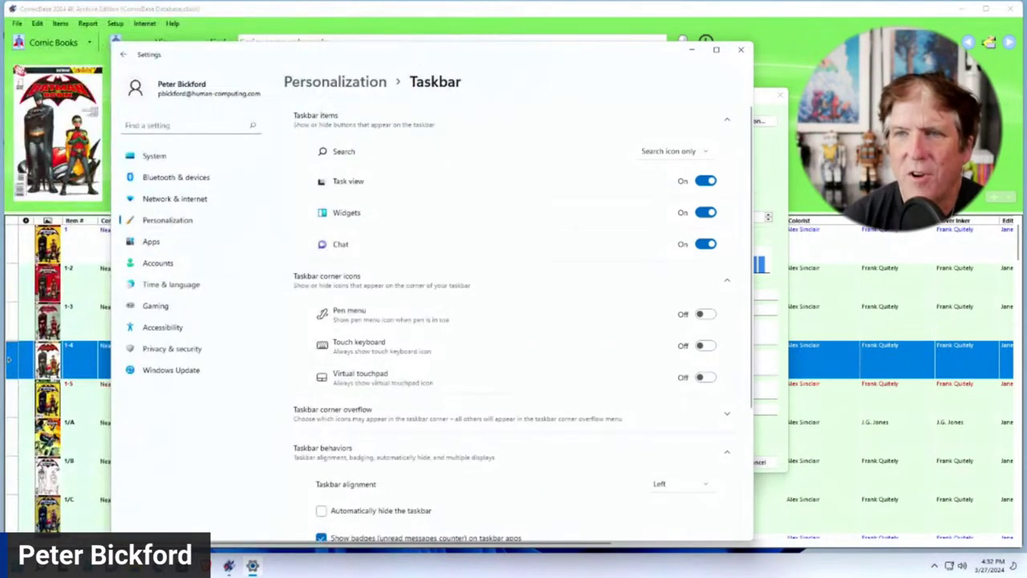
key(super+w)
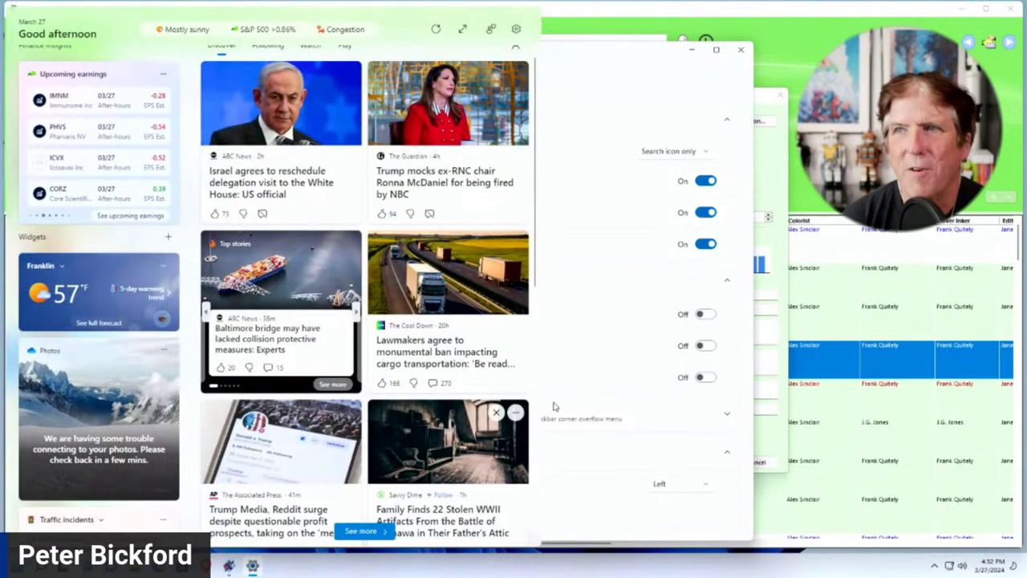
click(550, 406)
key(super+w)
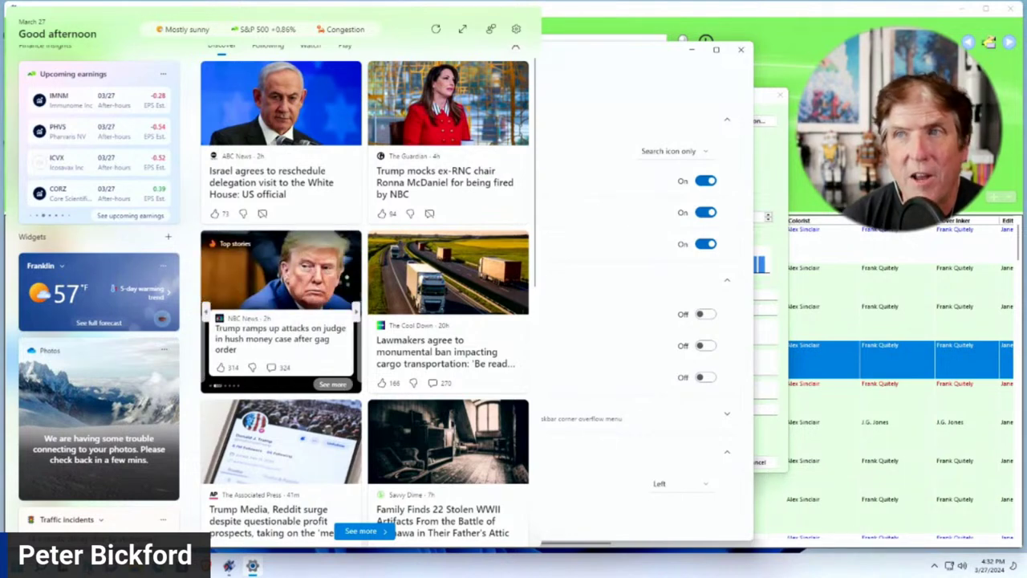
click(573, 278)
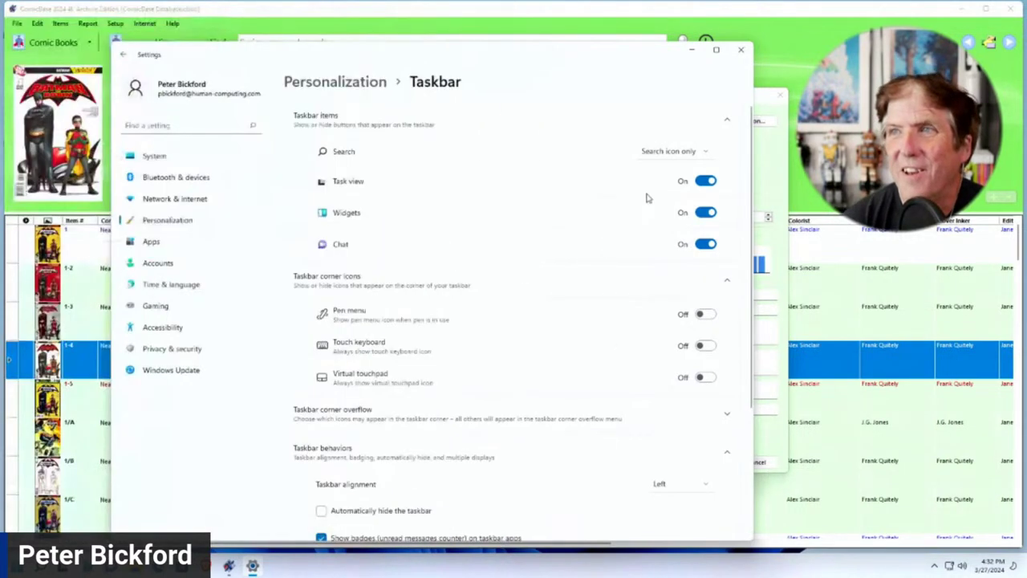
- Turn off the Widgets and Chat taskbar items and close the Settings window
click(706, 213)
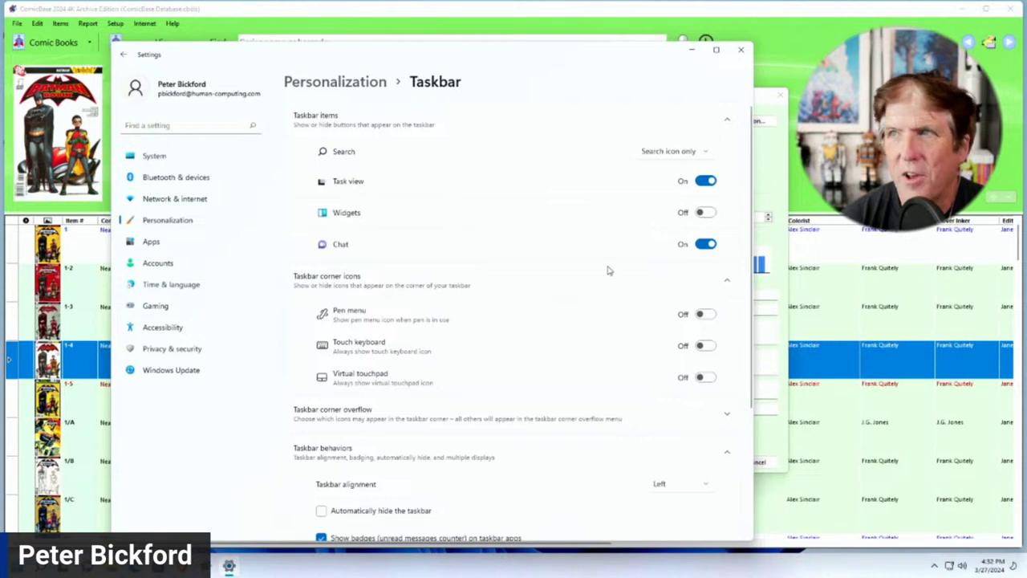
click(706, 245)
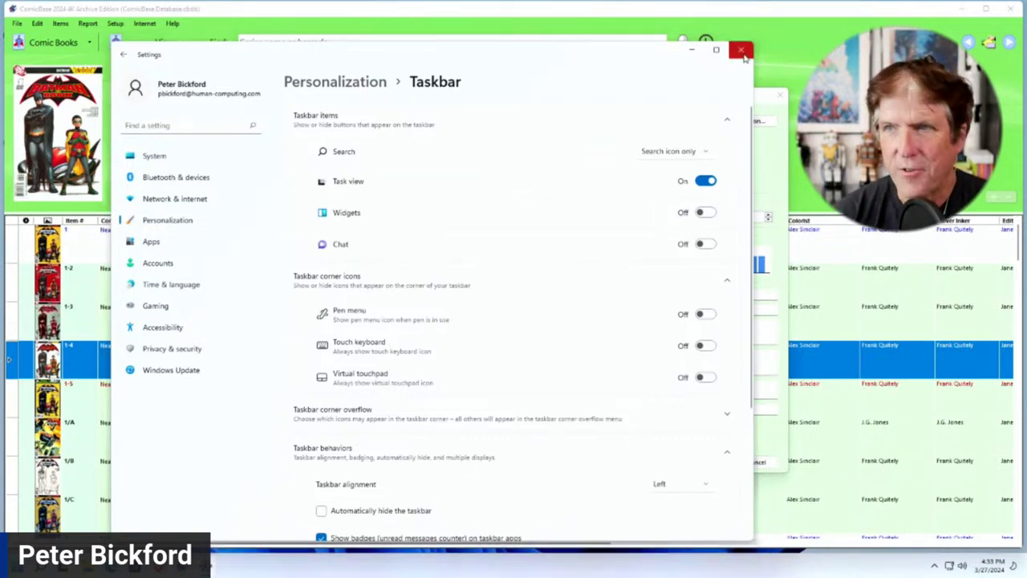
click(743, 53)
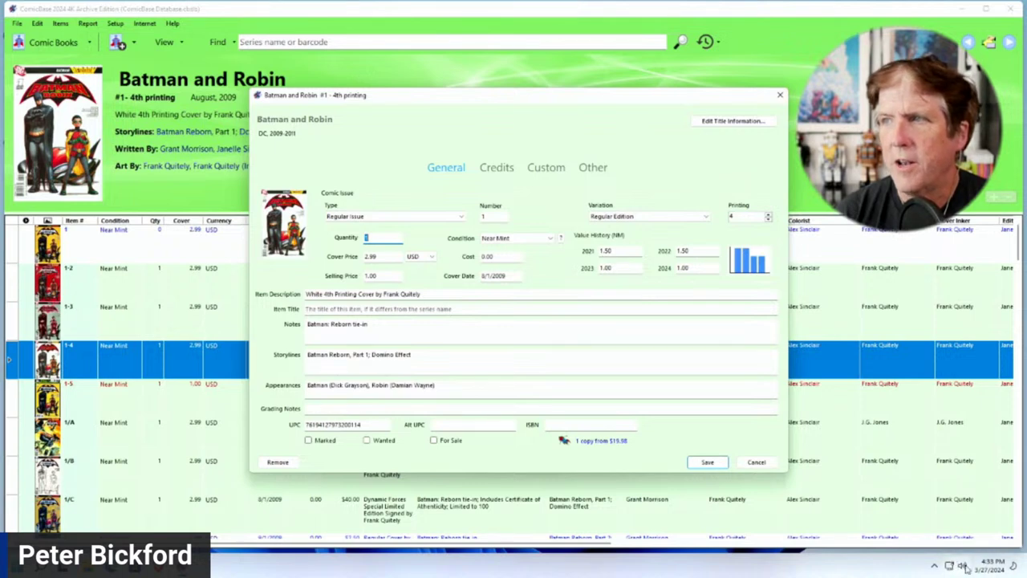
- Look at the notification center and calendar, and open the Focus assist settings by searching for "focus assist"
click(1015, 568)
click(1015, 568)
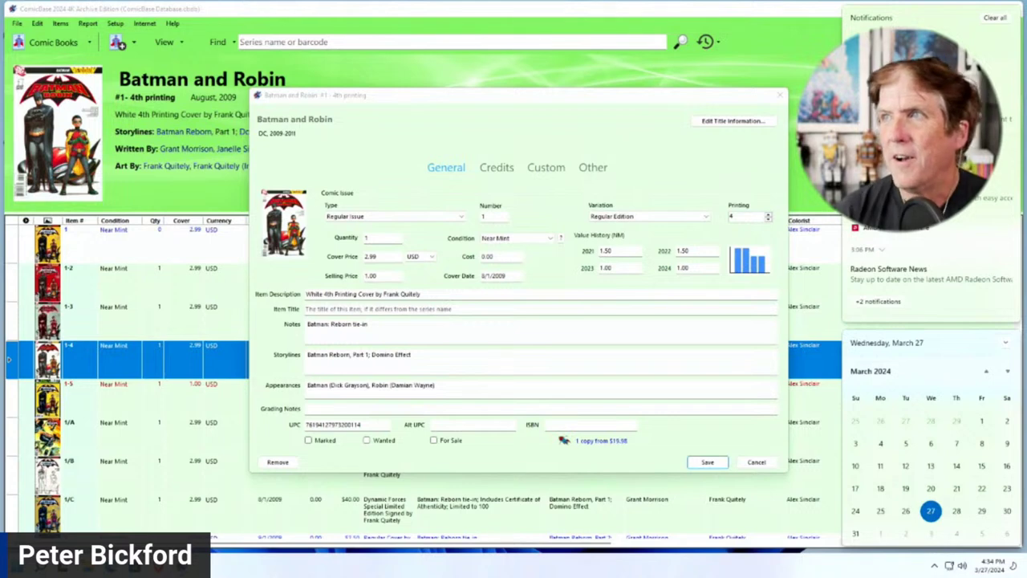
key(super+i)
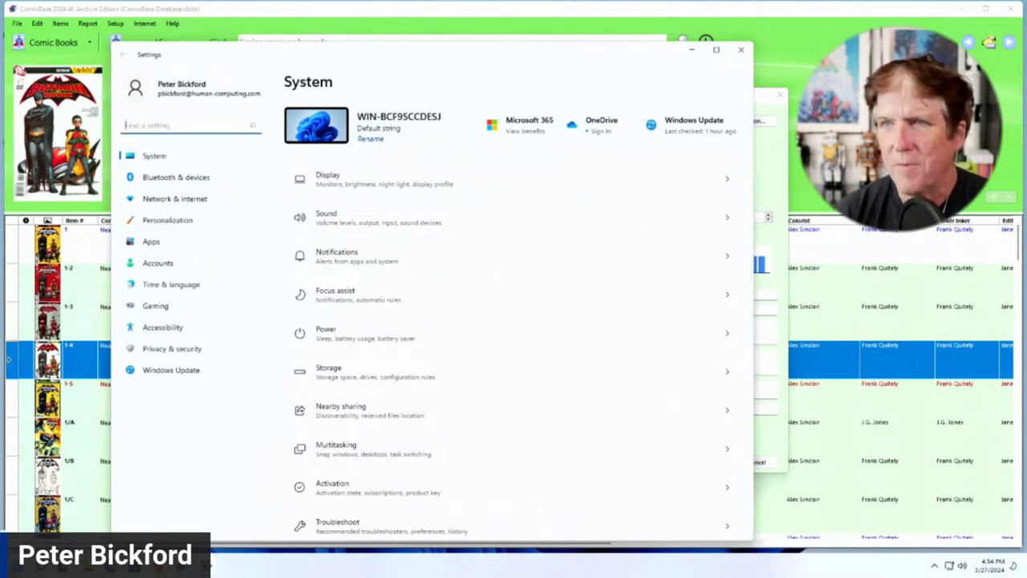
key(super)
text(focus assist)
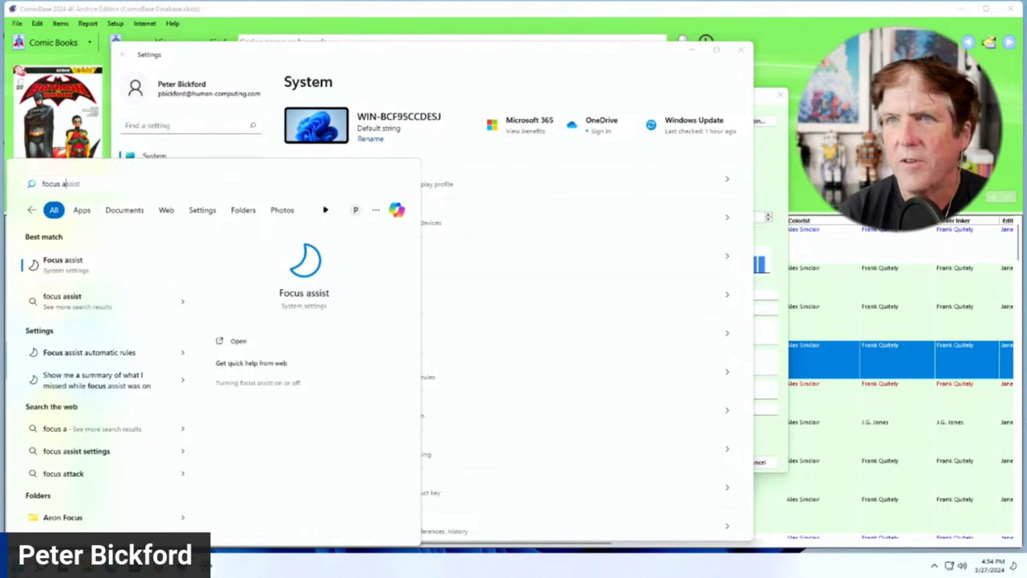
key(Return)
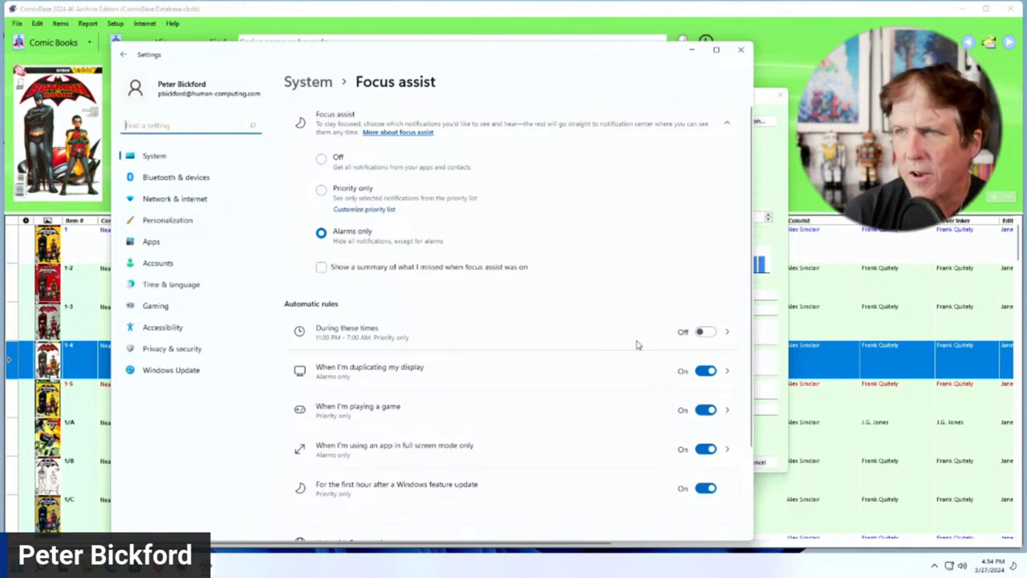
- Turn on the During these times automatic rule for Focus assist and open its schedule
click(707, 331)
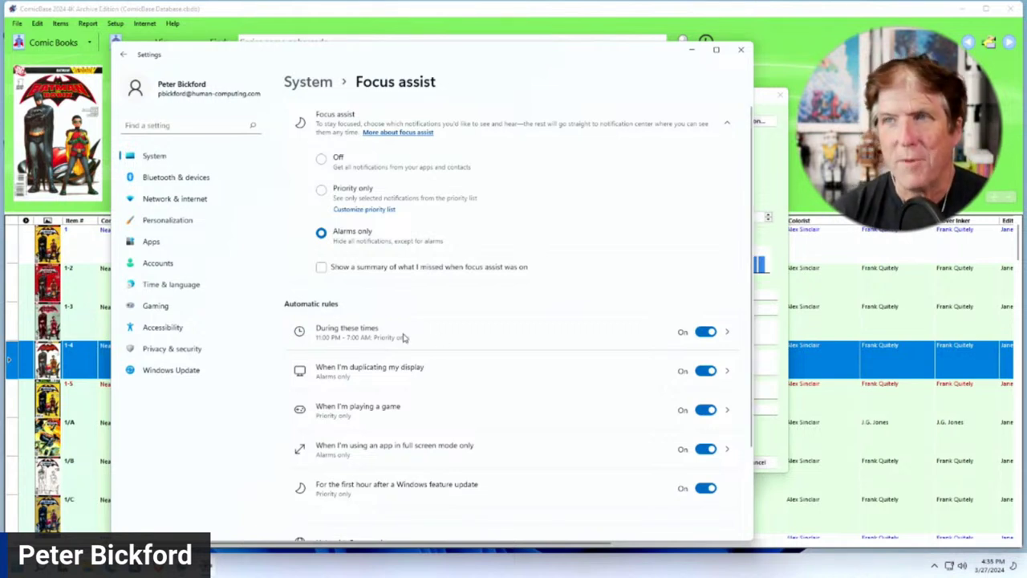
click(347, 335)
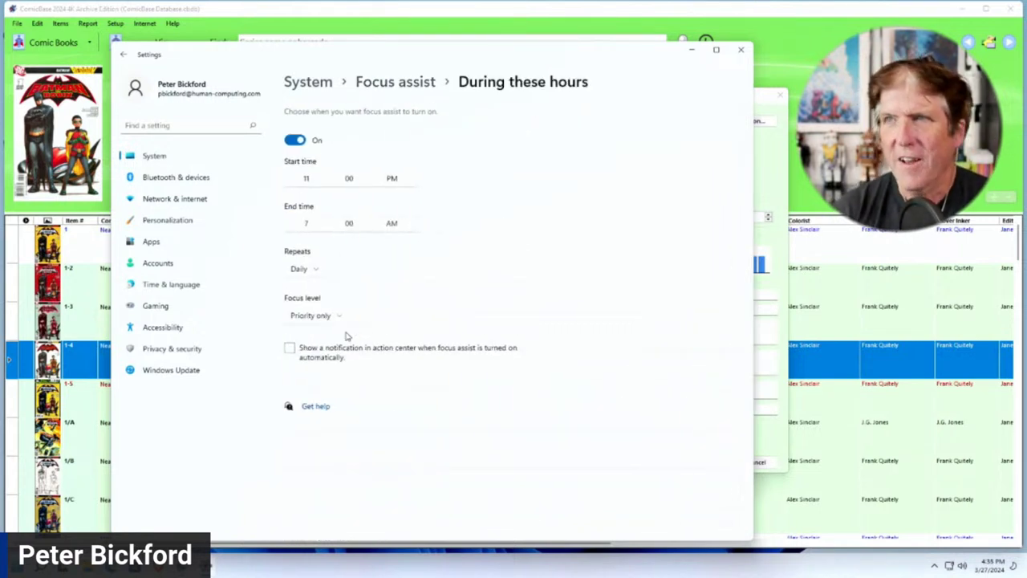
click(309, 183)
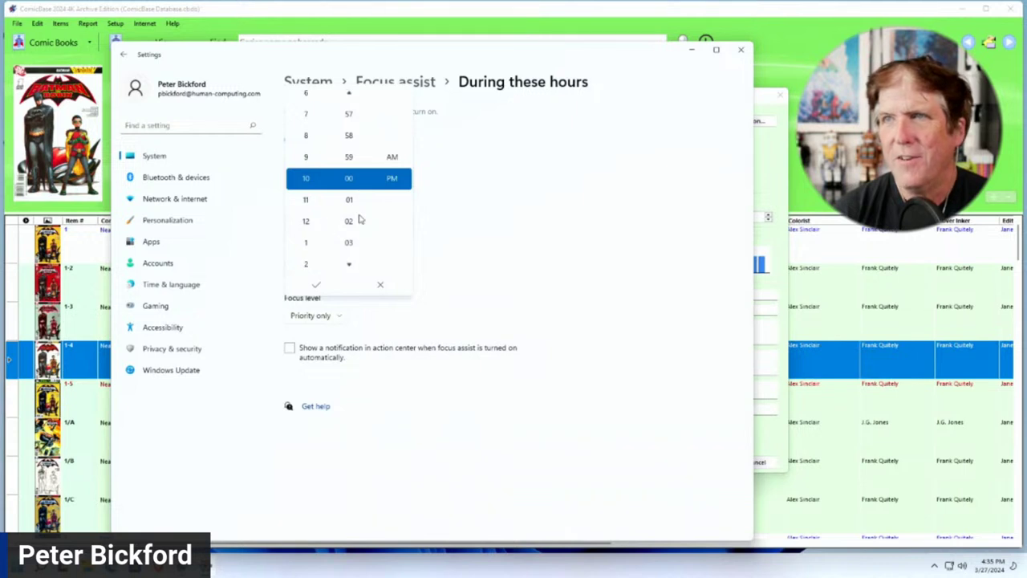
click(493, 190)
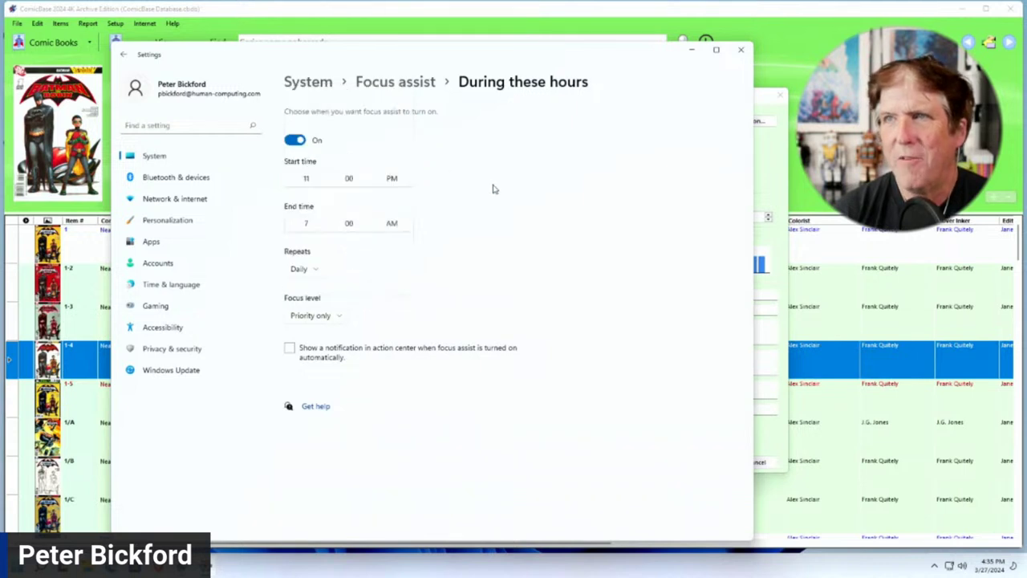
click(307, 180)
click(307, 158)
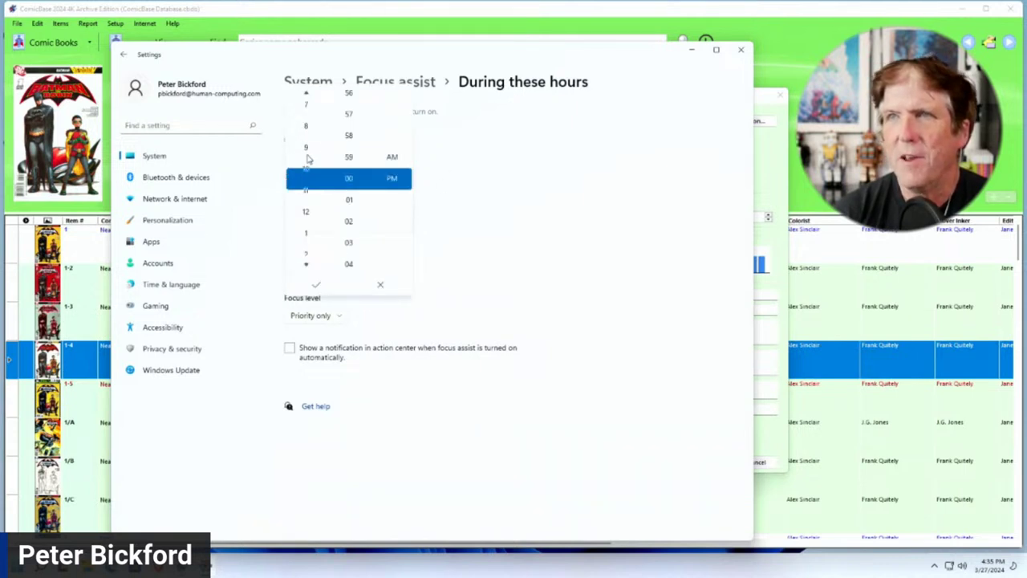
click(392, 157)
click(508, 220)
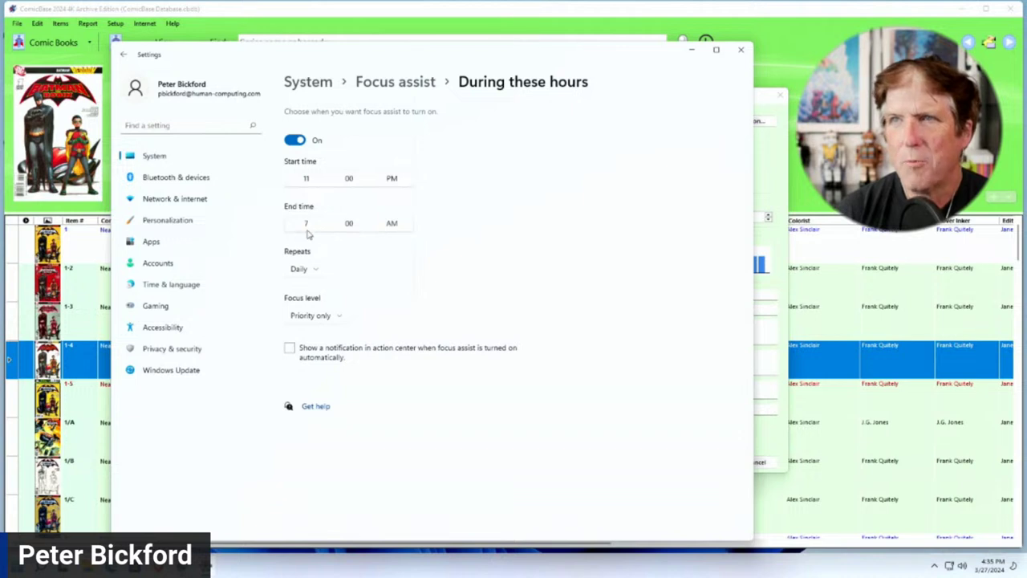
click(312, 233)
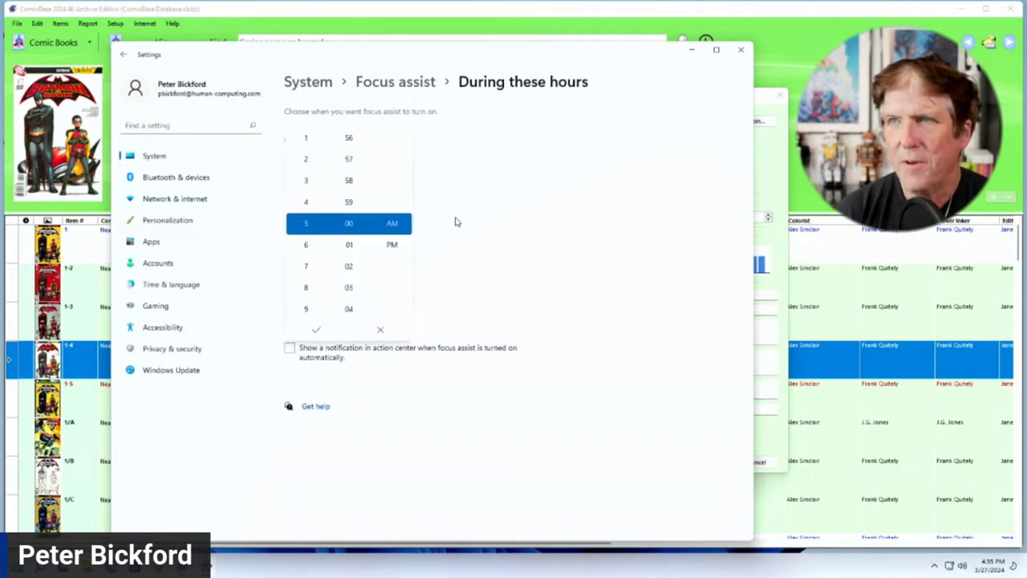
click(487, 254)
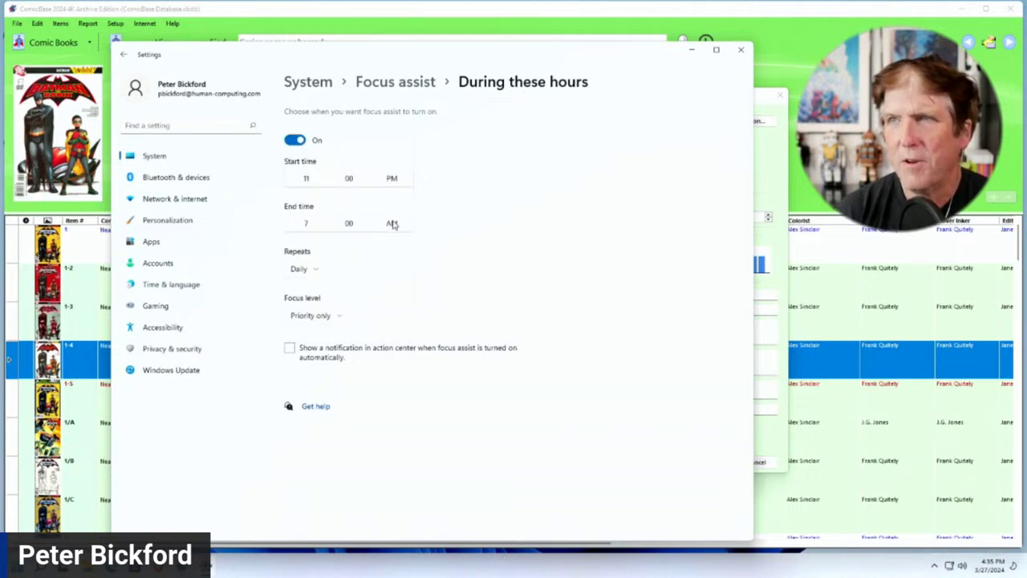
click(312, 229)
click(503, 220)
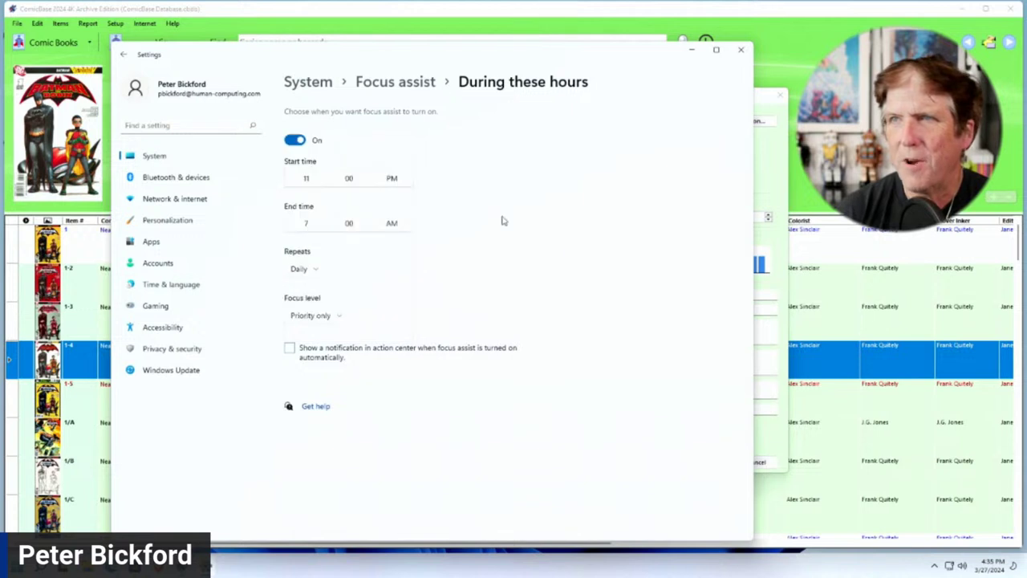
click(312, 180)
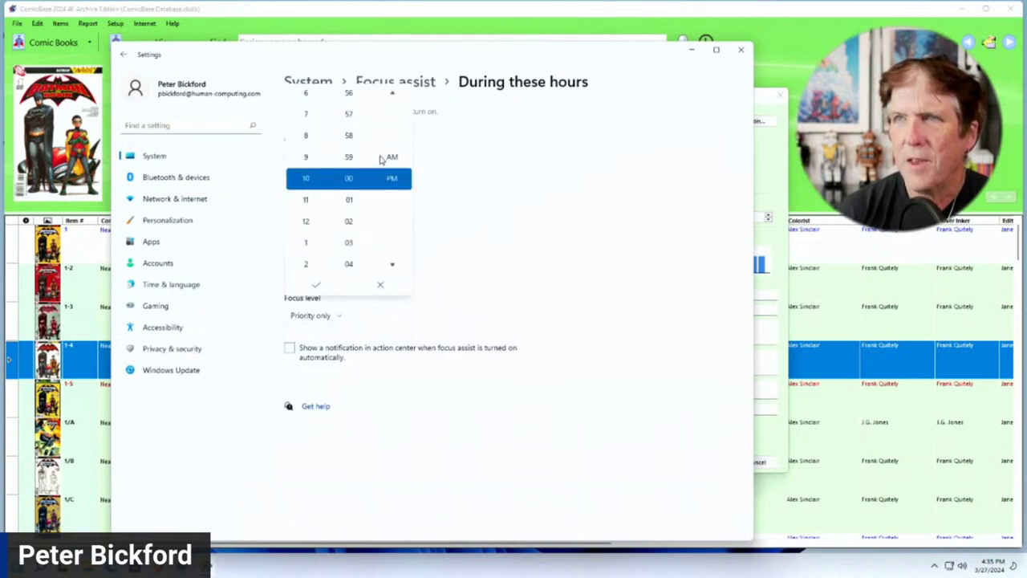
click(393, 157)
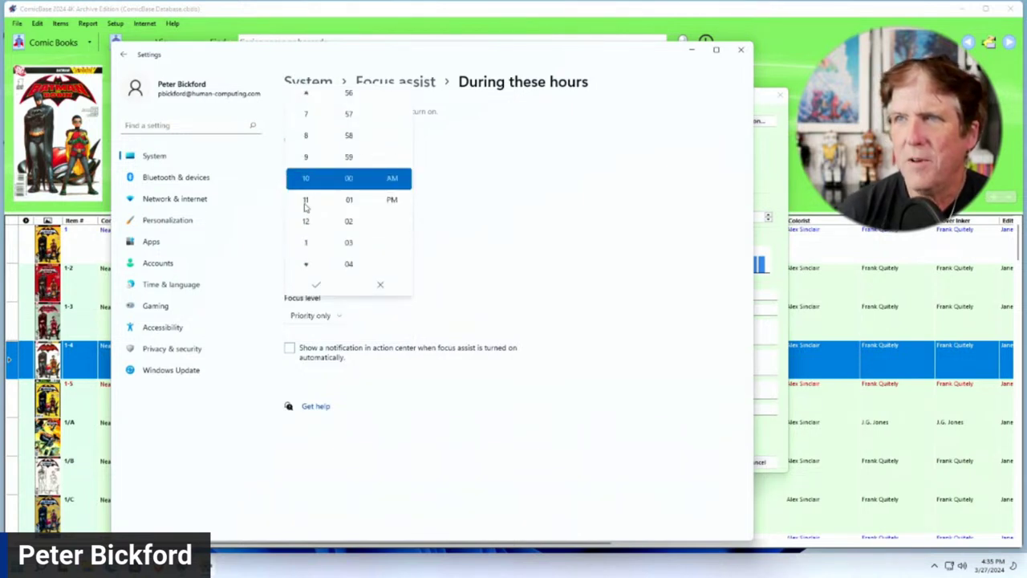
click(529, 260)
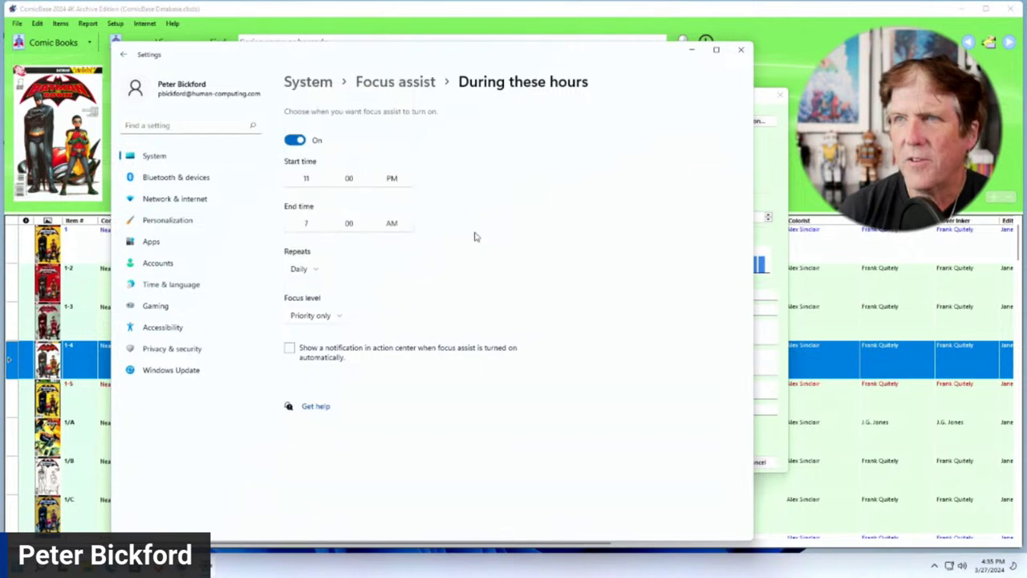
- Set the start time of the Focus assist During these hours rule to 11:00 AM
click(395, 178)
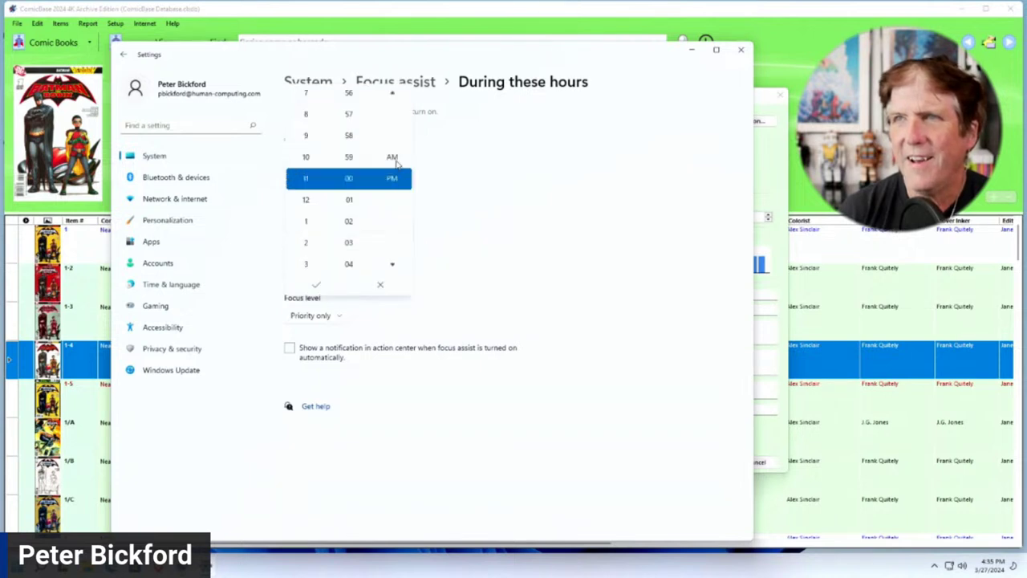
click(394, 157)
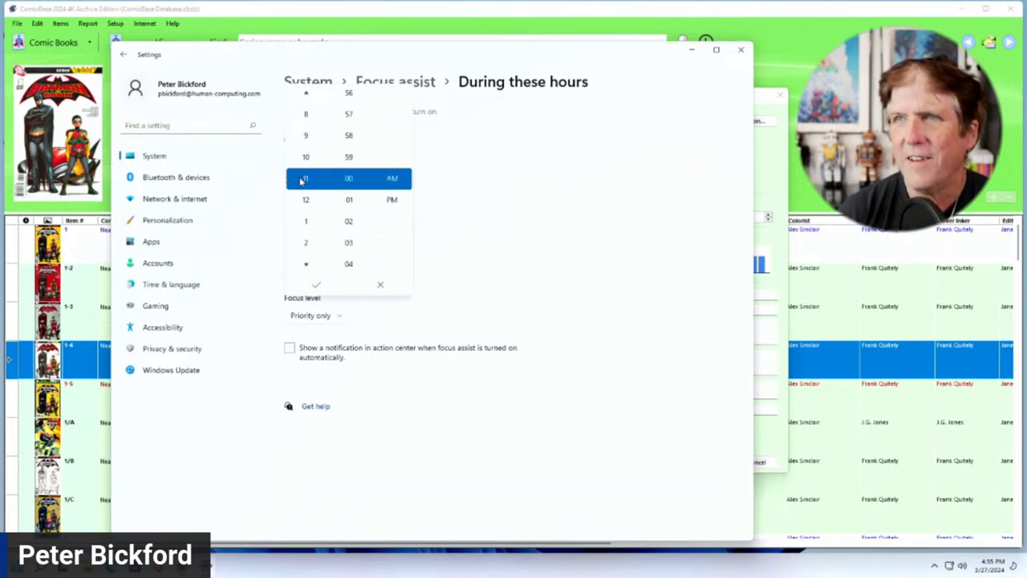
click(317, 285)
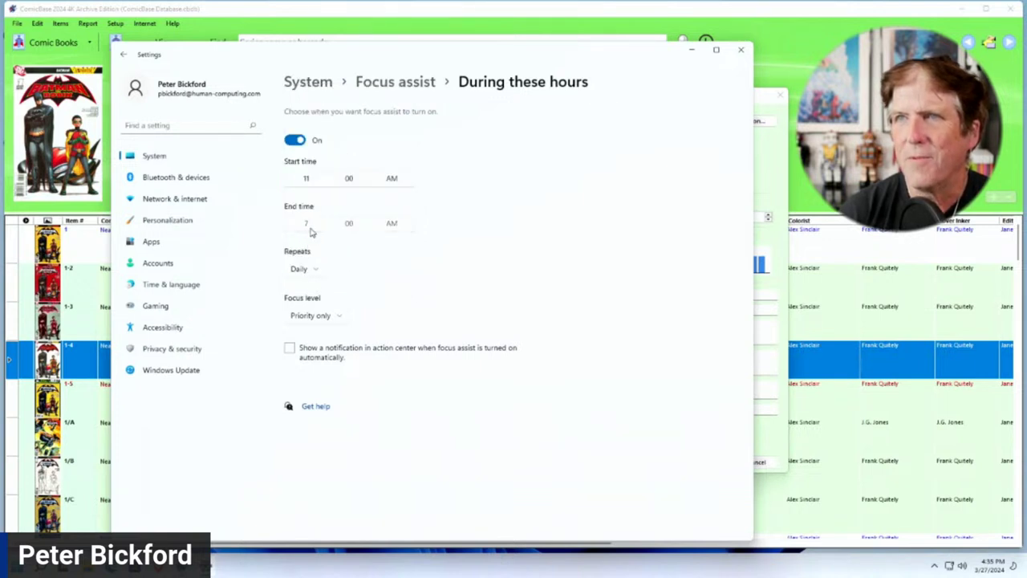
click(311, 231)
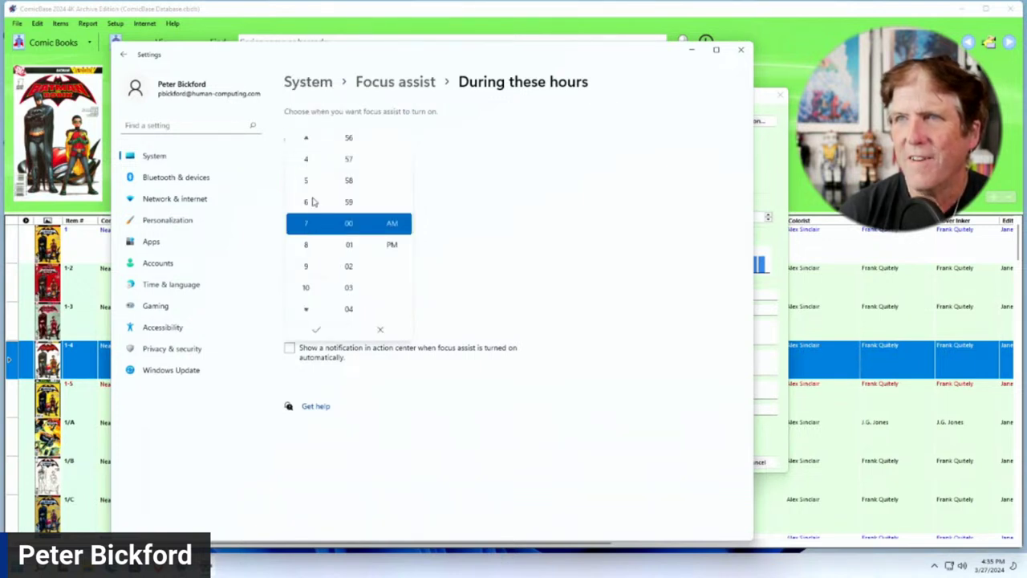
click(313, 183)
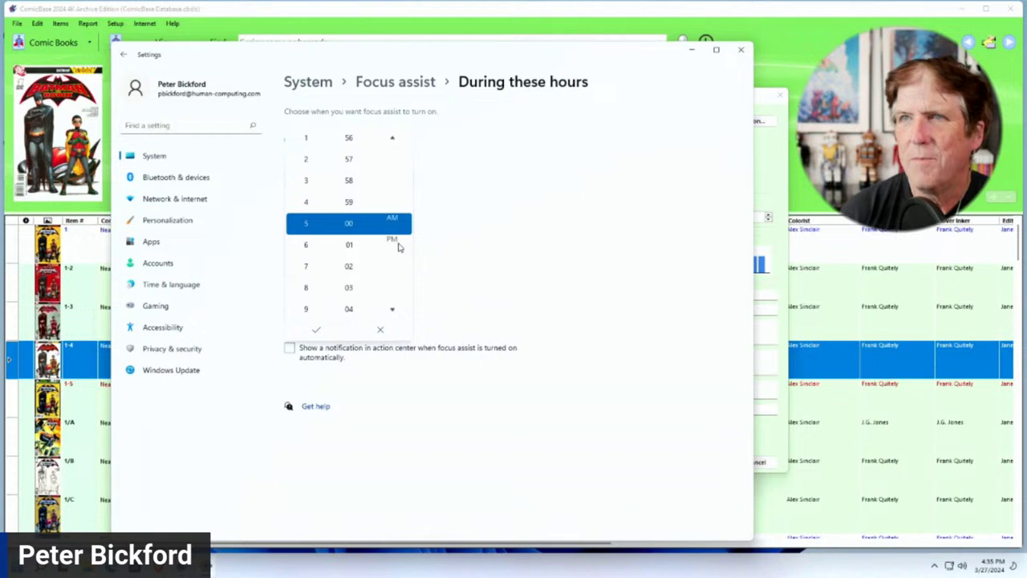
click(451, 248)
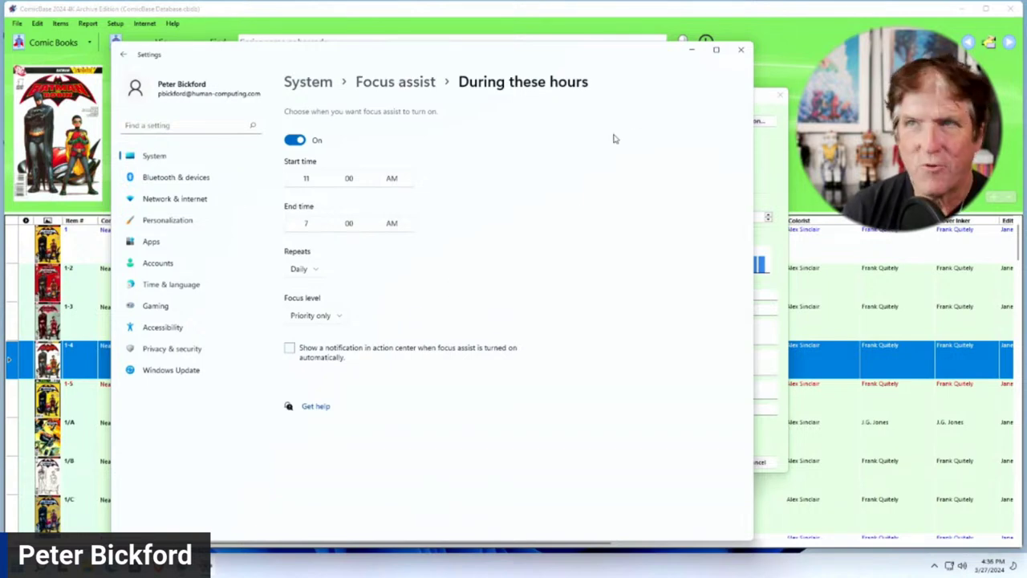
- Close the Settings window
click(741, 50)
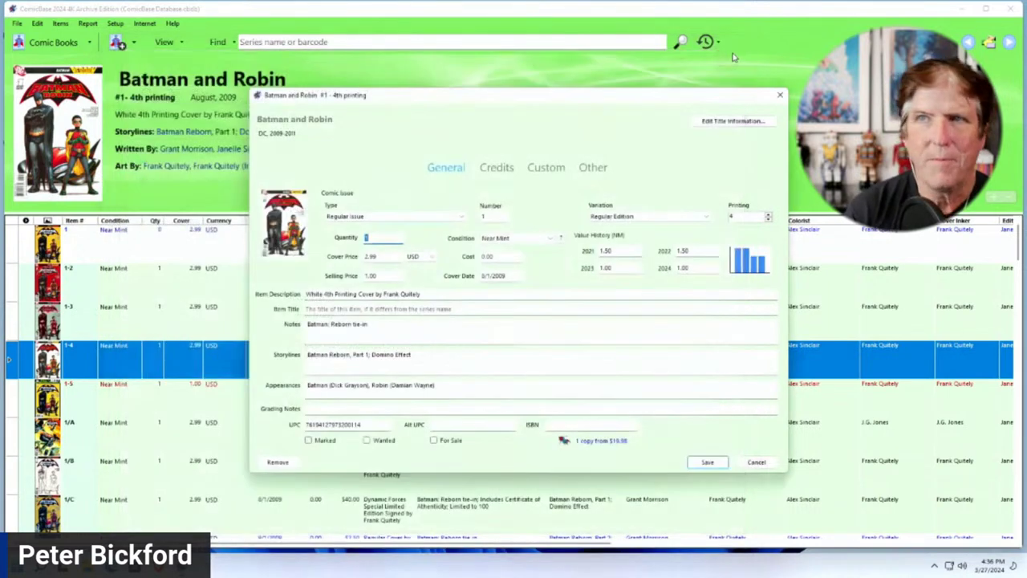
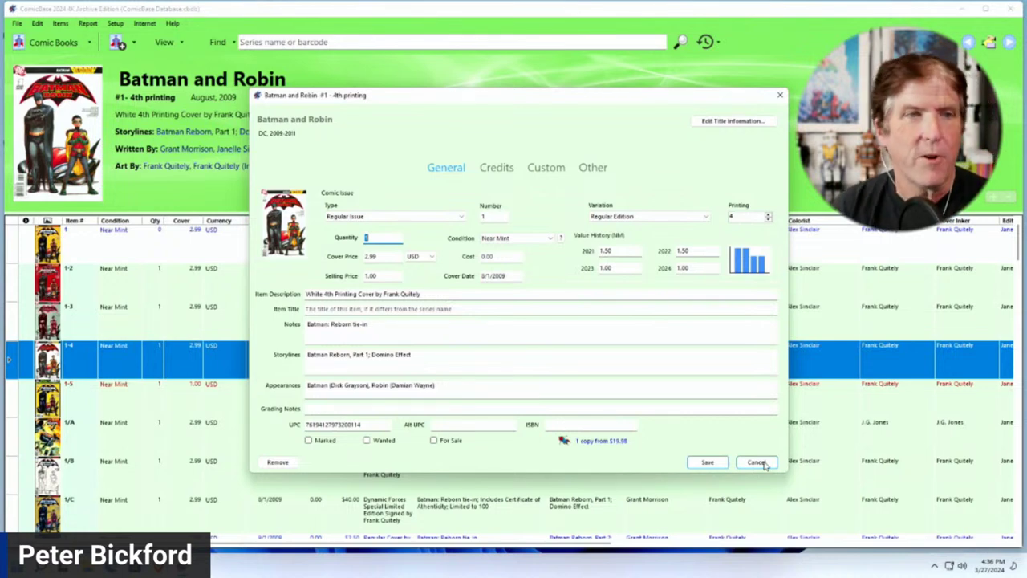
- Cancel the Batman and Robin #1 item dialog, open the taskbar settings and expand the Taskbar corner overflow section
click(757, 462)
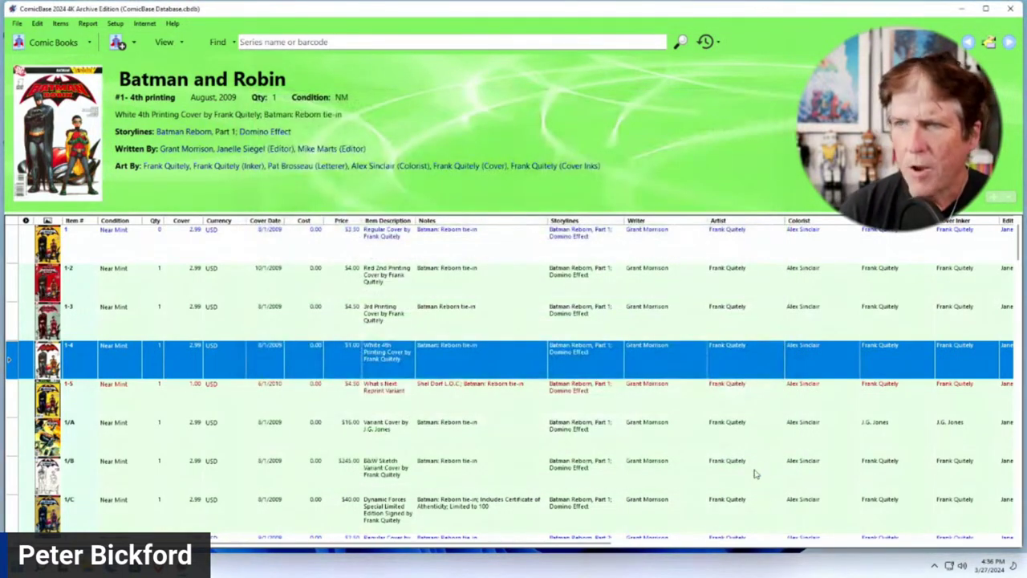
right_click(684, 571)
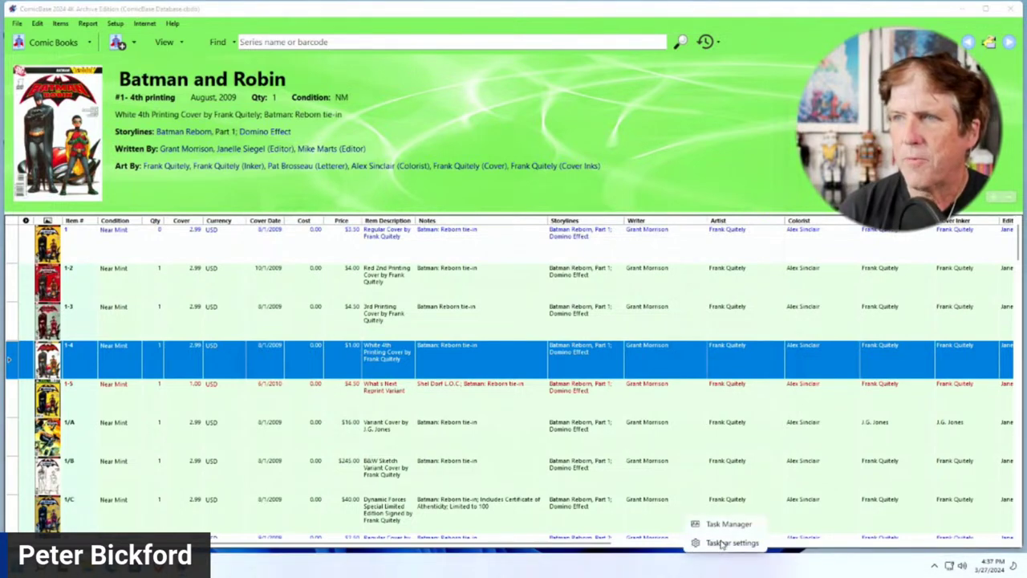
click(730, 543)
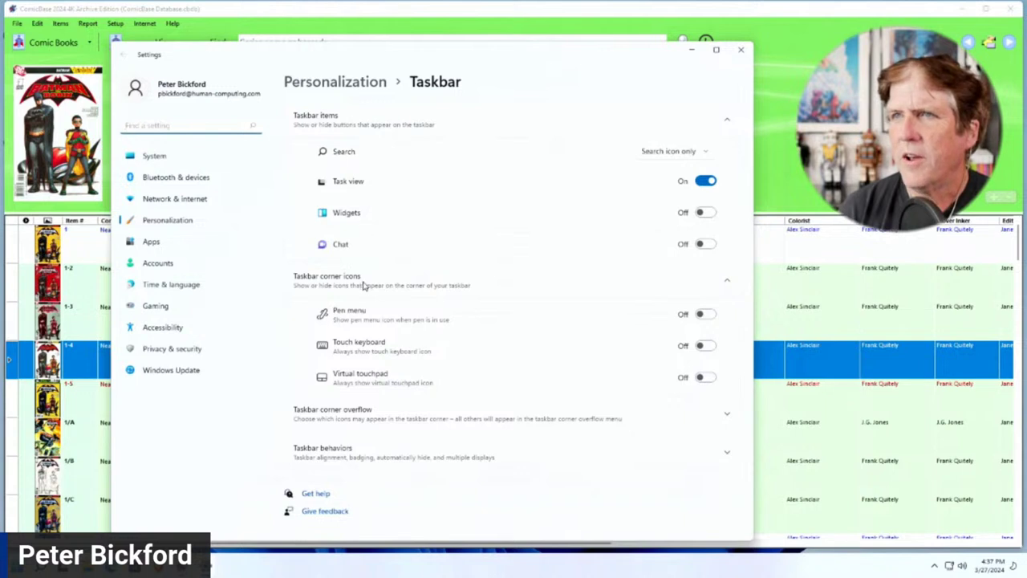
click(345, 419)
scroll(572, 439, down, 3)
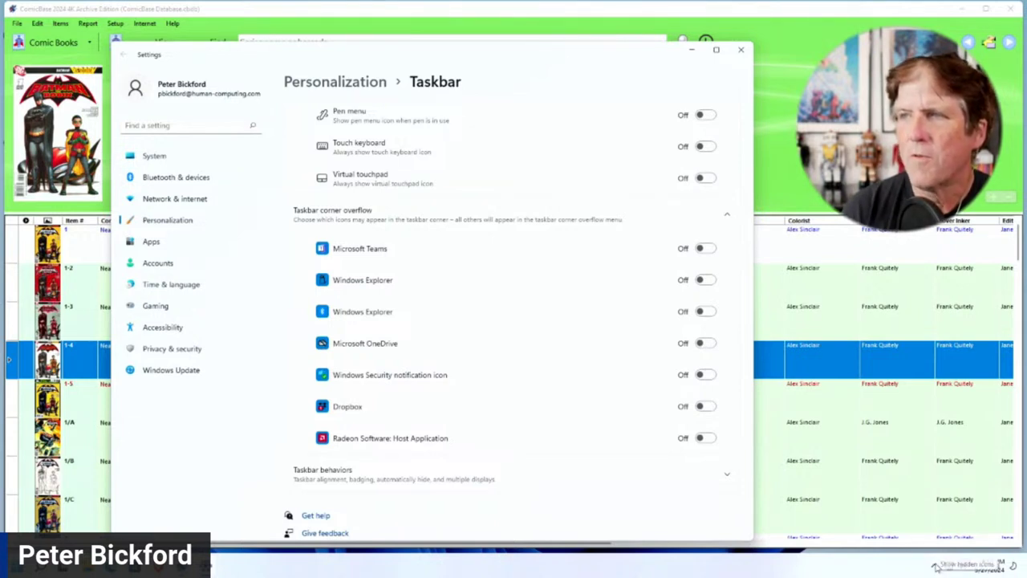
- Look at the hidden icons in the taskbar corner and compare them with the apps listed under Taskbar corner overflow
click(935, 569)
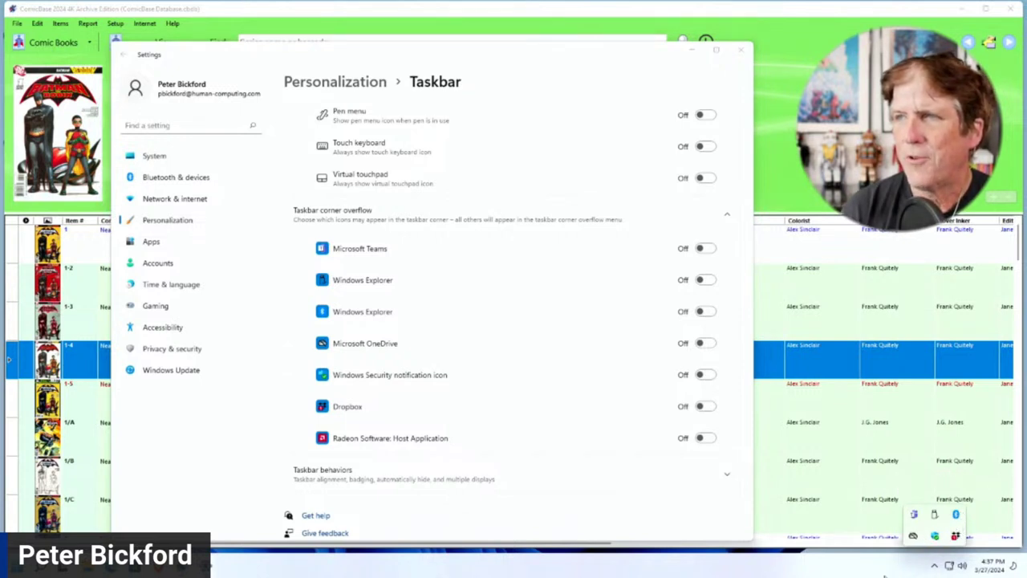
click(898, 573)
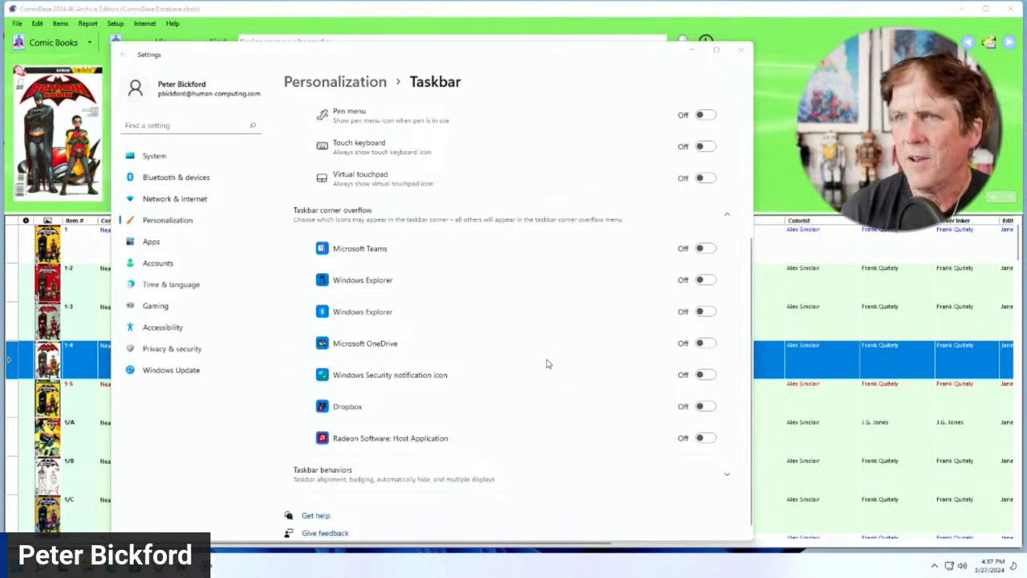
scroll(543, 367, up, 2)
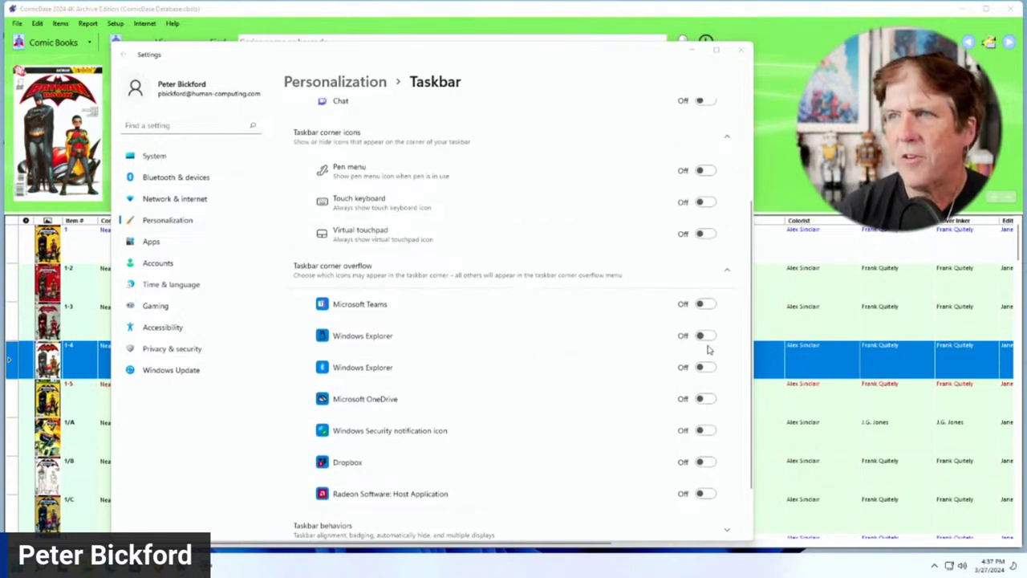
scroll(557, 426, down, 2)
scroll(557, 426, up, 2)
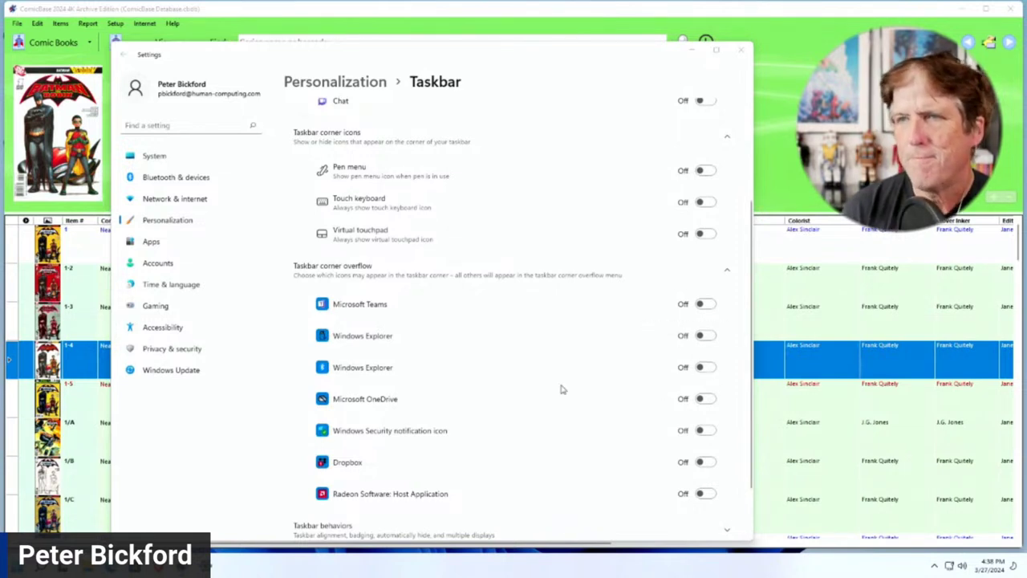
scroll(562, 390, down, 2)
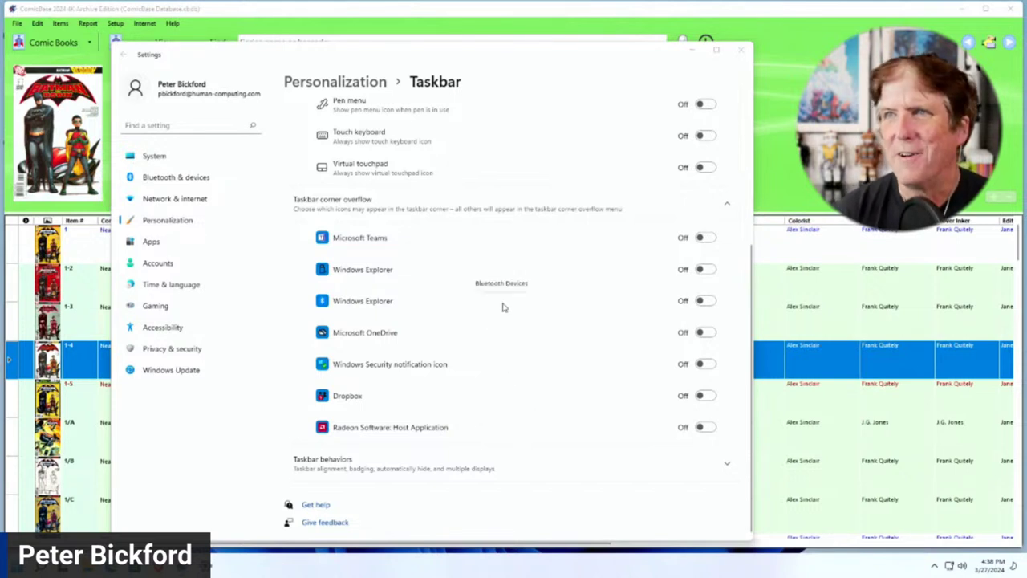
- Turn the Microsoft Teams and both Windows Explorer icons on in Taskbar corner overflow, and turn all three back off
click(705, 238)
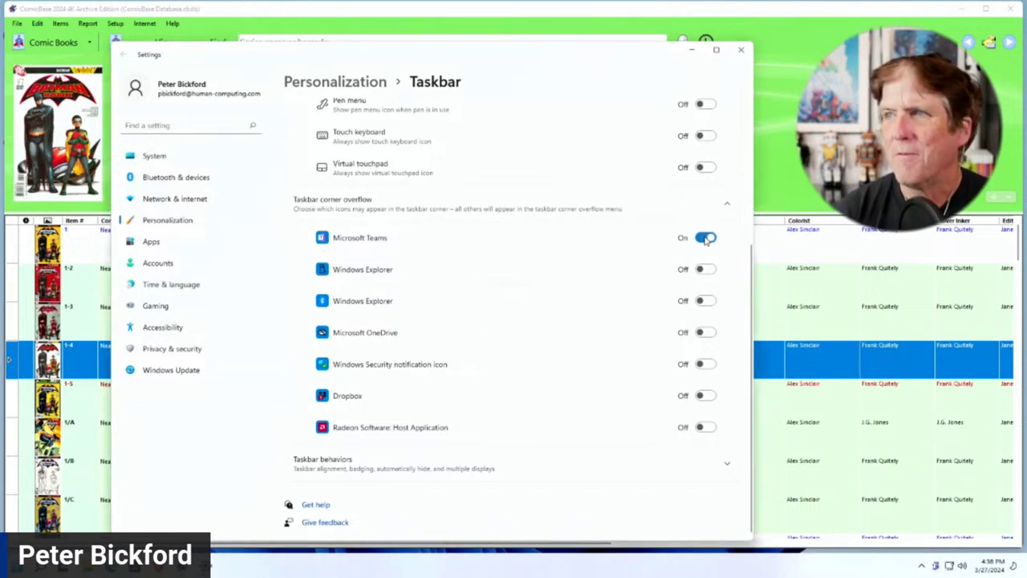
click(705, 270)
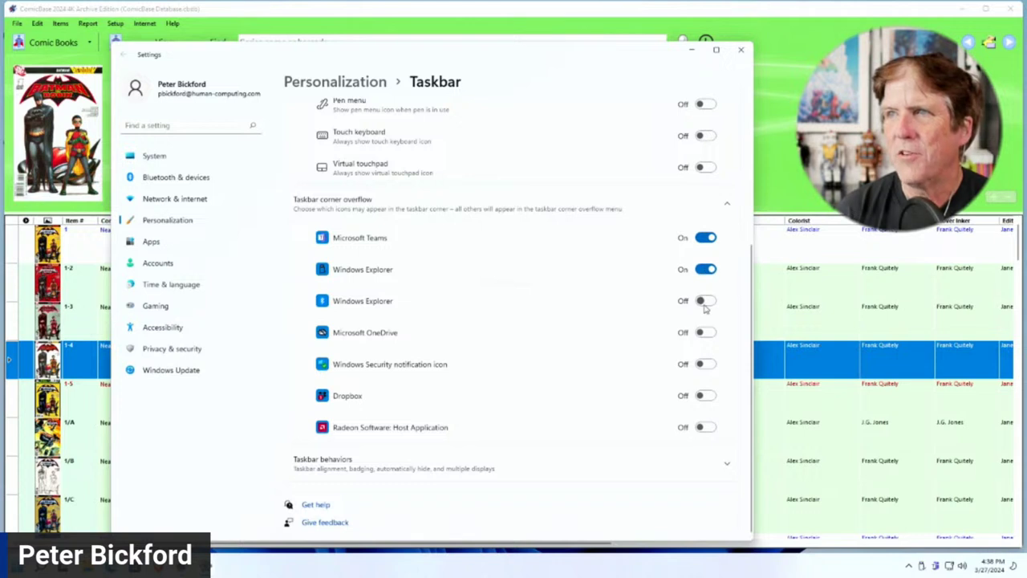
click(705, 300)
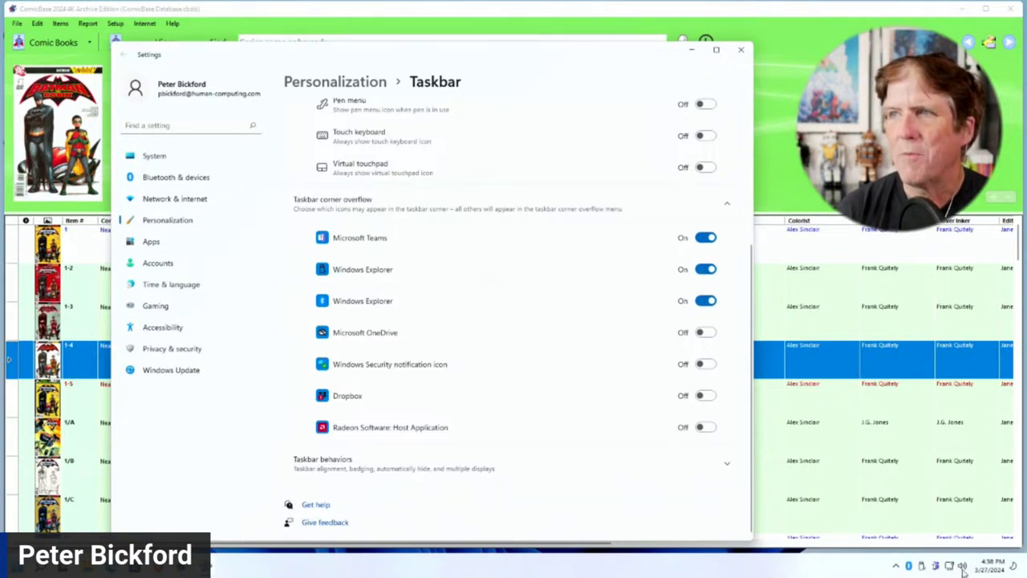
click(705, 301)
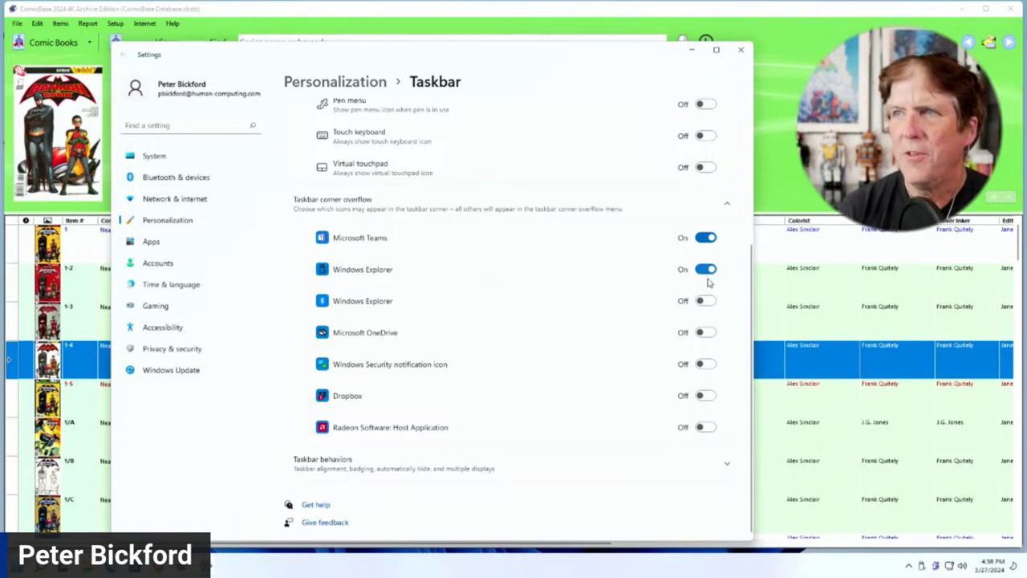
click(706, 269)
click(706, 237)
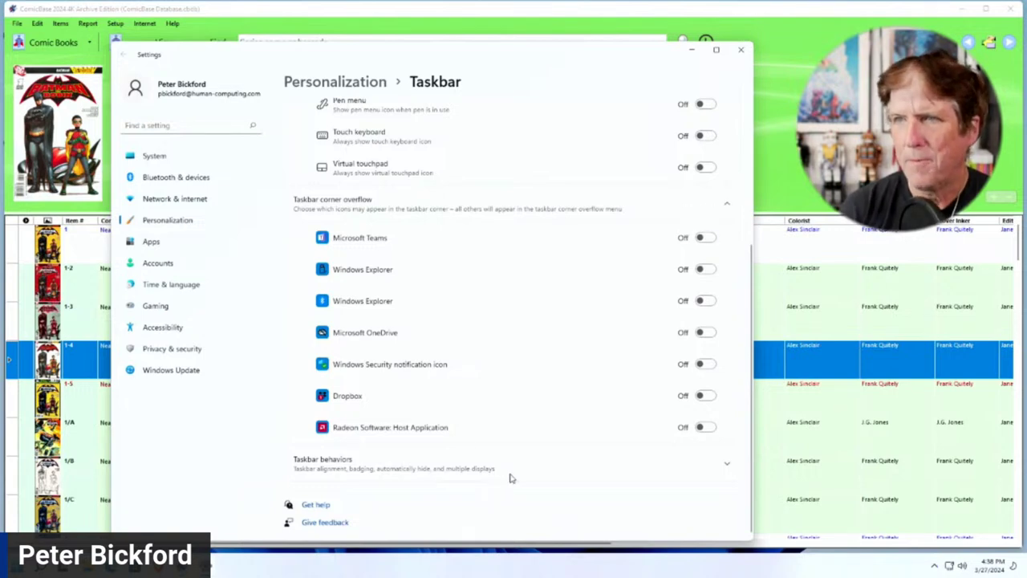
- Close the Settings window and move the ComicBase window aside before closing it to clear the desktop
click(741, 50)
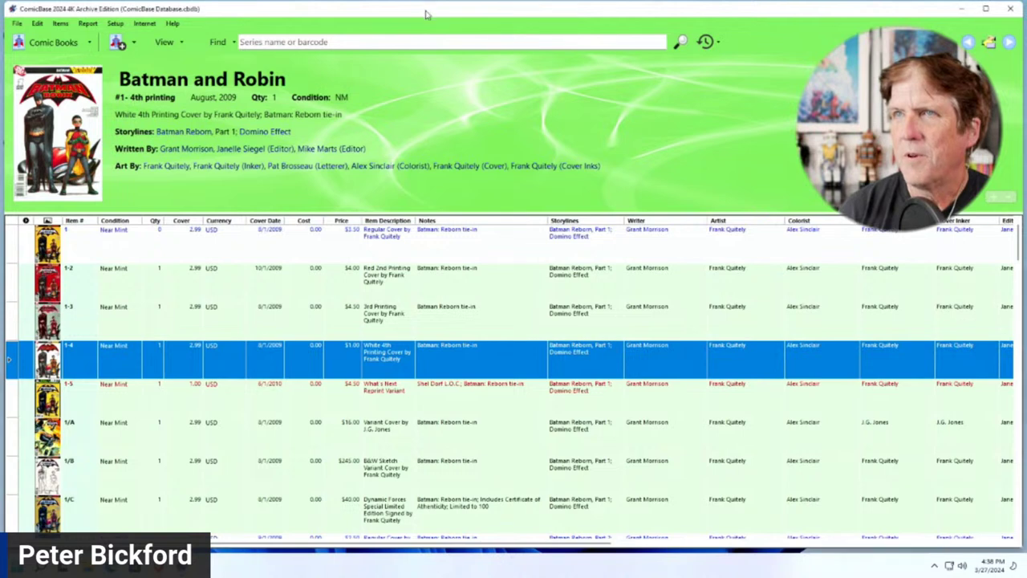
drag(426, 13, 649, 242)
click(116, 79)
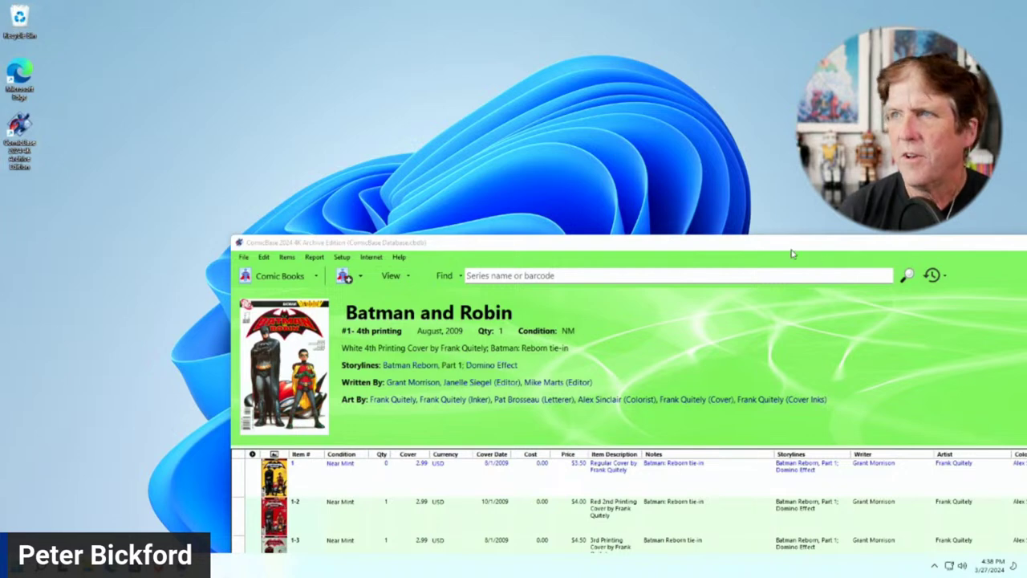
key(alt+F4)
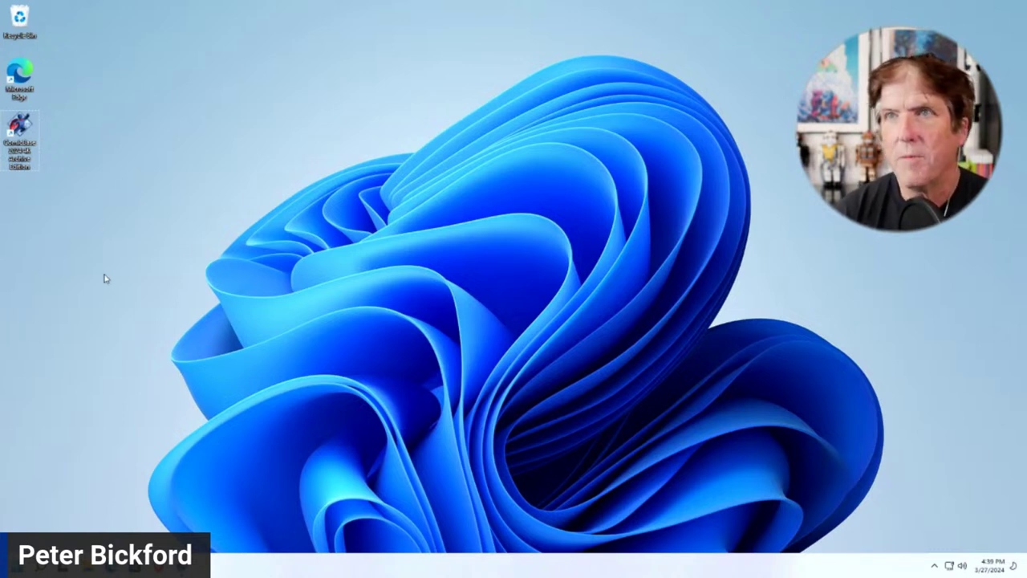
- Try to pin the Microsoft Edge desktop shortcut by placing it on the taskbar, and put it back on the desktop
double_click(19, 71)
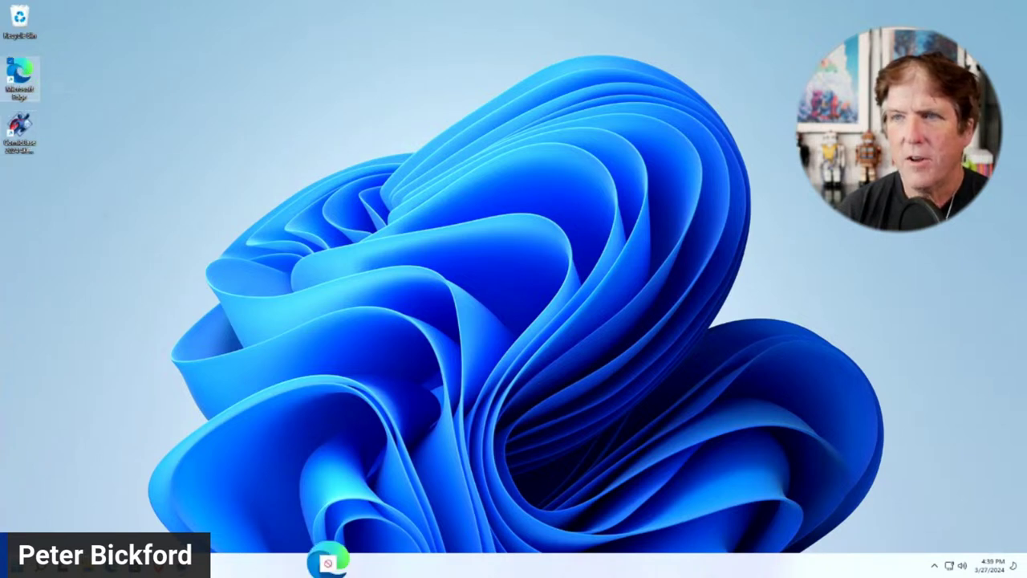
right_click(247, 573)
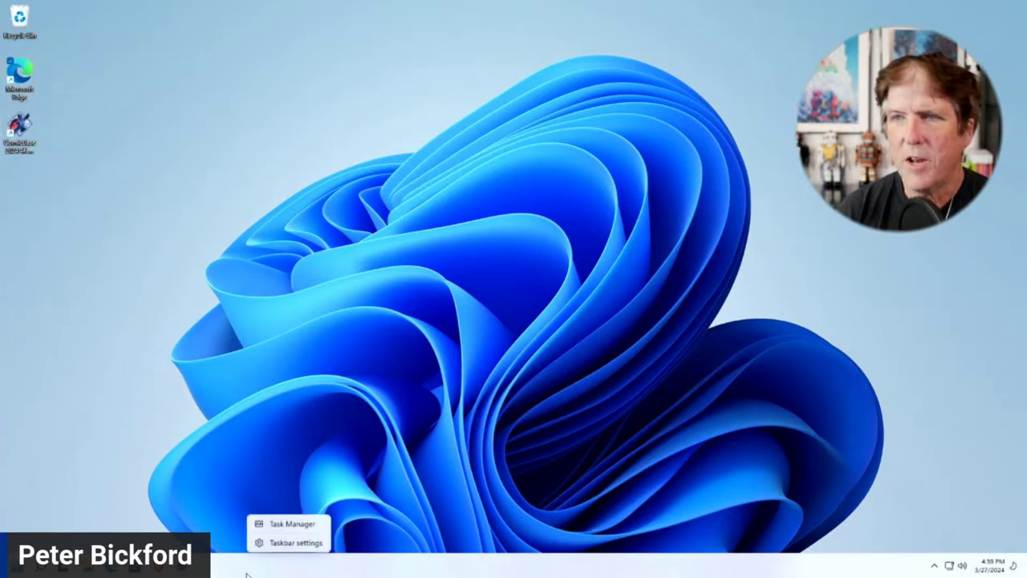
click(225, 456)
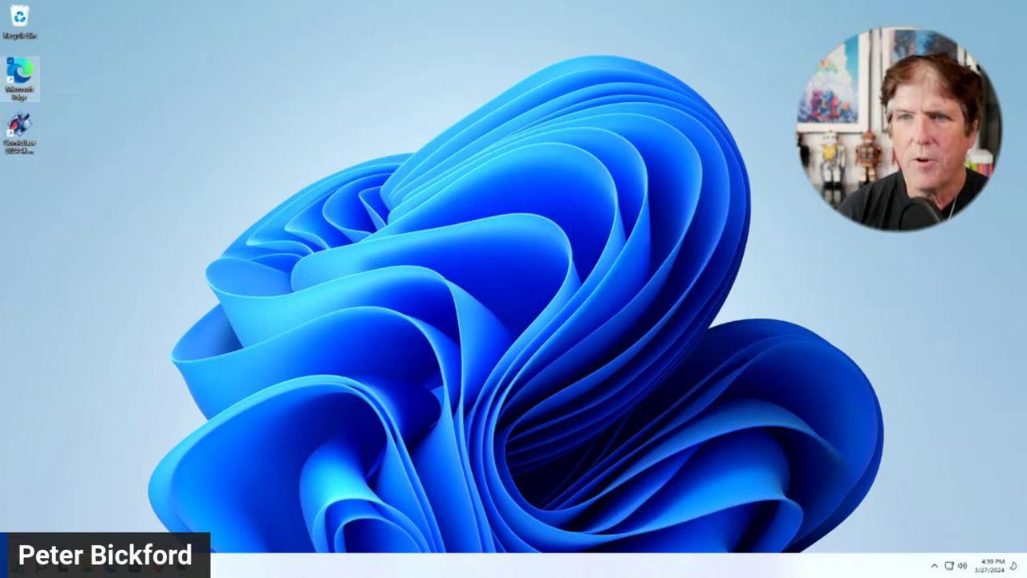
double_click(21, 73)
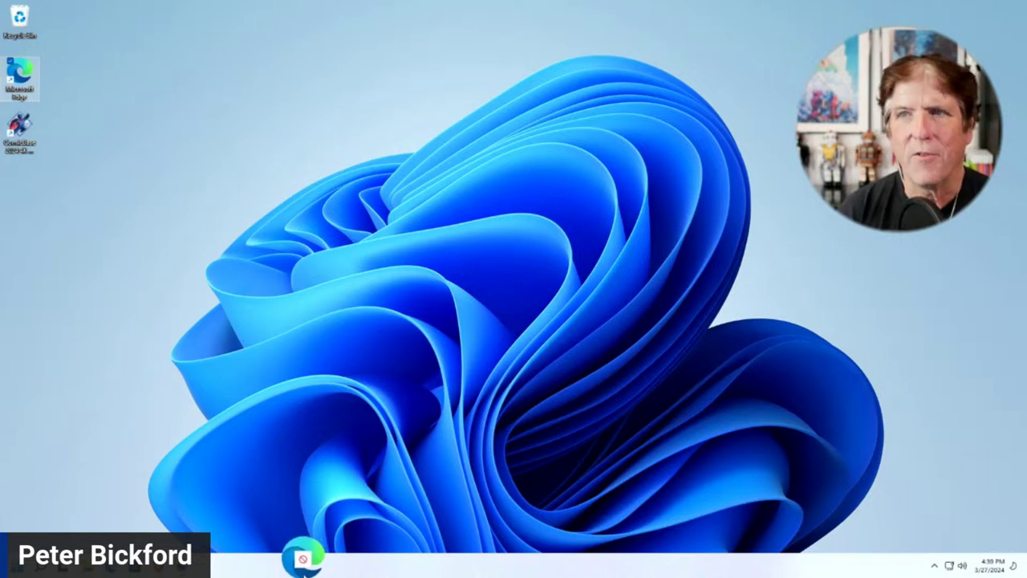
drag(312, 572, 184, 298)
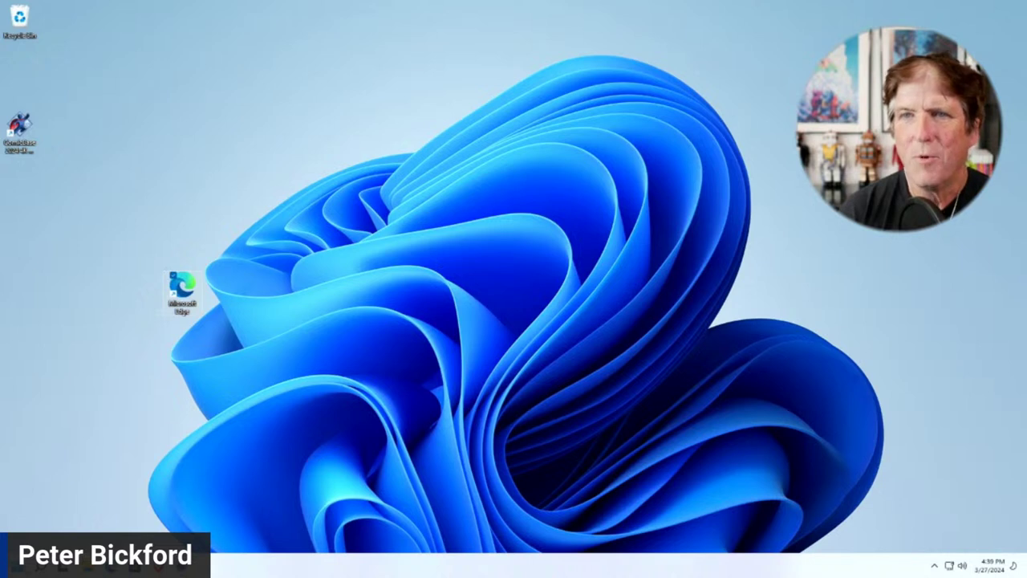
- Search the Start menu for "edge" and unpin Microsoft Edge from the taskbar
key(super)
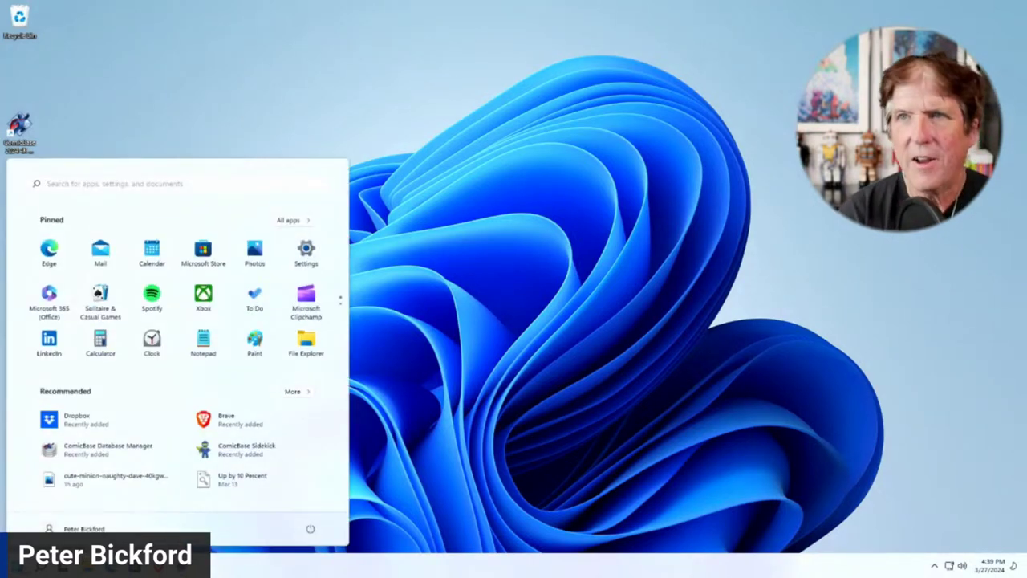
text(edge)
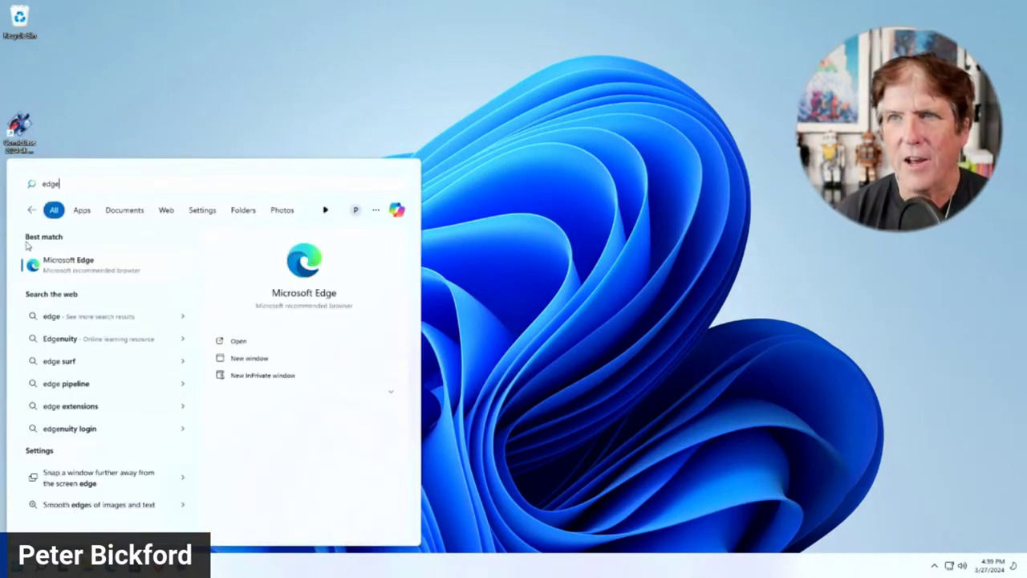
right_click(76, 263)
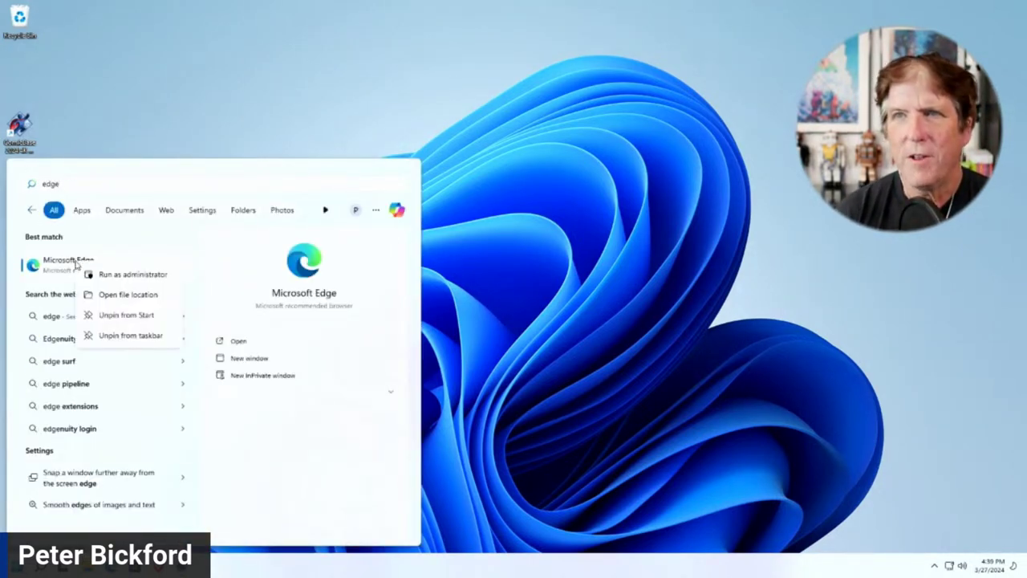
click(120, 337)
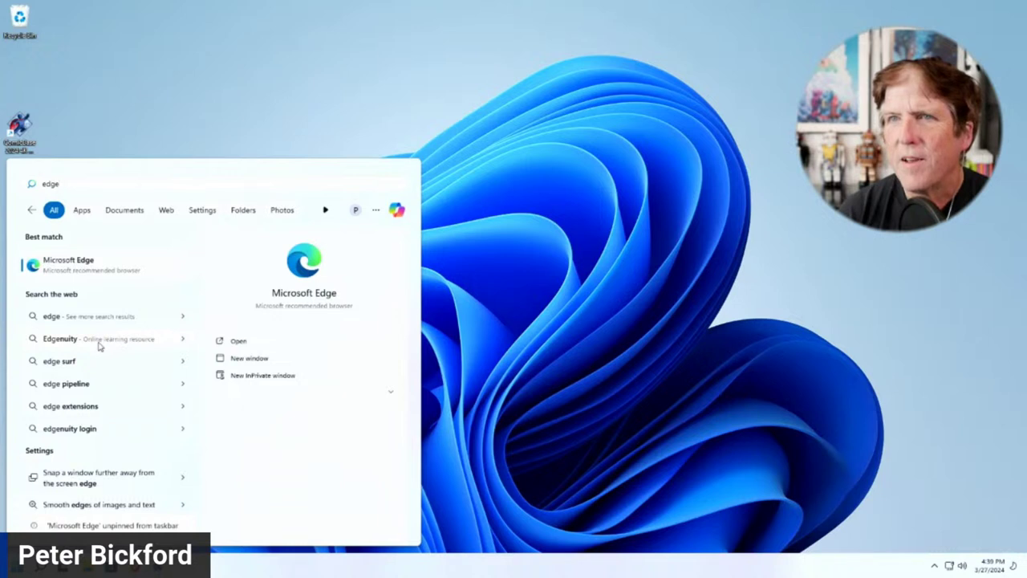
- Pin Microsoft Edge to the taskbar from its search result and dismiss the search
right_click(82, 275)
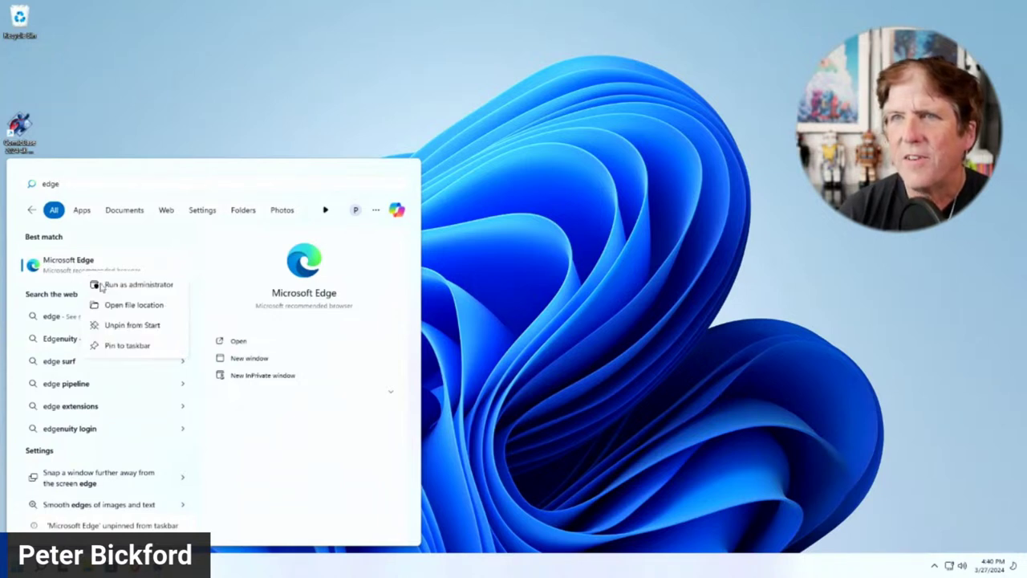
click(113, 345)
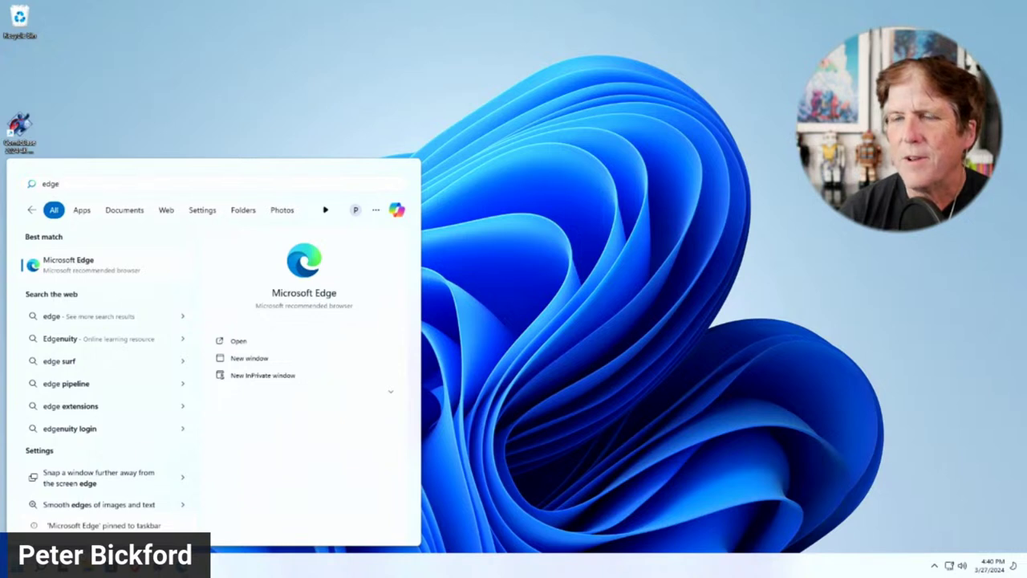
click(510, 255)
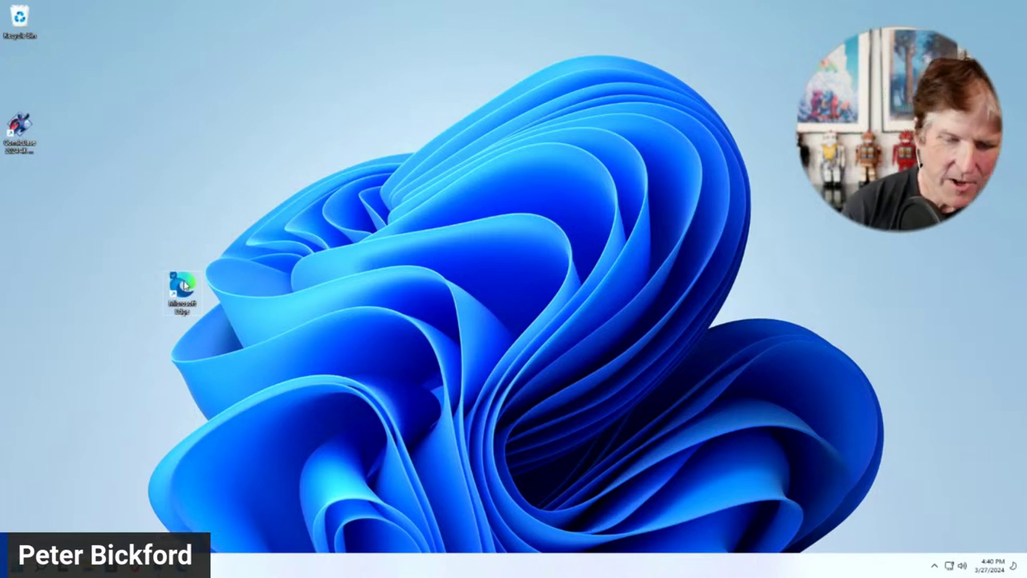
- Delete the Microsoft Edge shortcut from the desktop and close the Edge browser window
key(Delete)
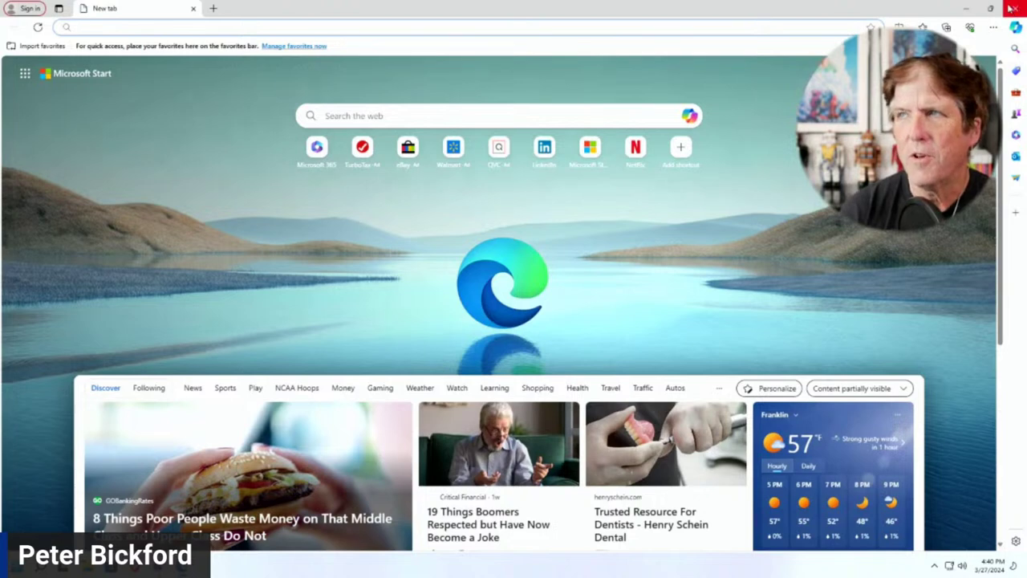
click(1018, 8)
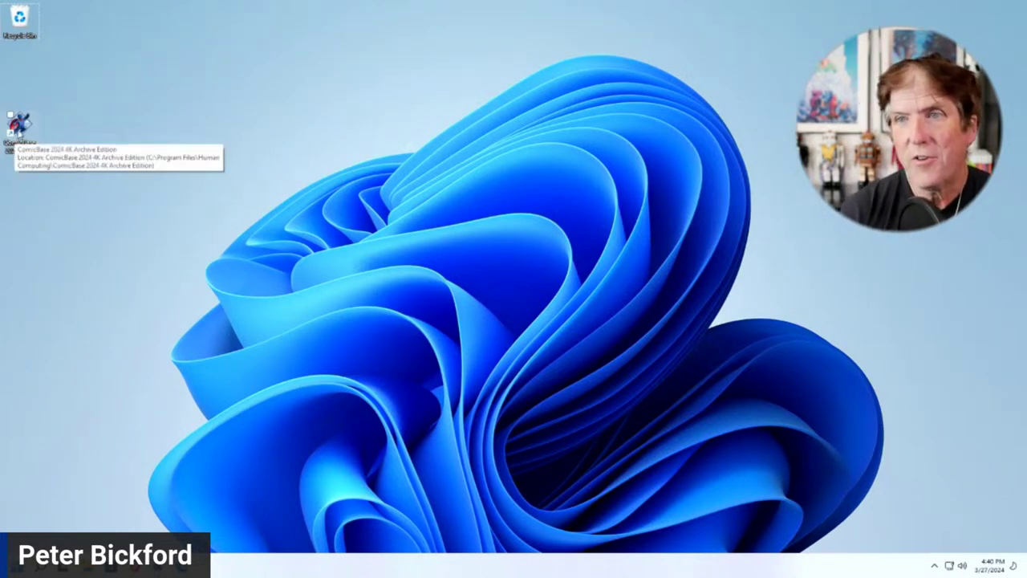
- Open ComicBase from its desktop shortcut, search the Start menu for "comicbase", and pin ComicBase 2024 4K Archive Edition to the taskbar
double_click(20, 128)
mouse_move(158, 566)
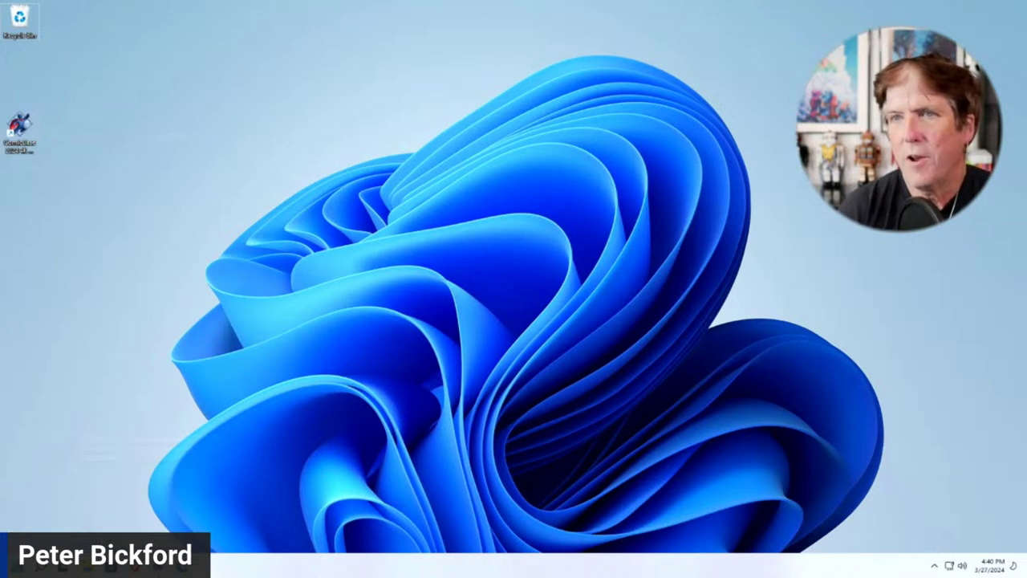
key(super)
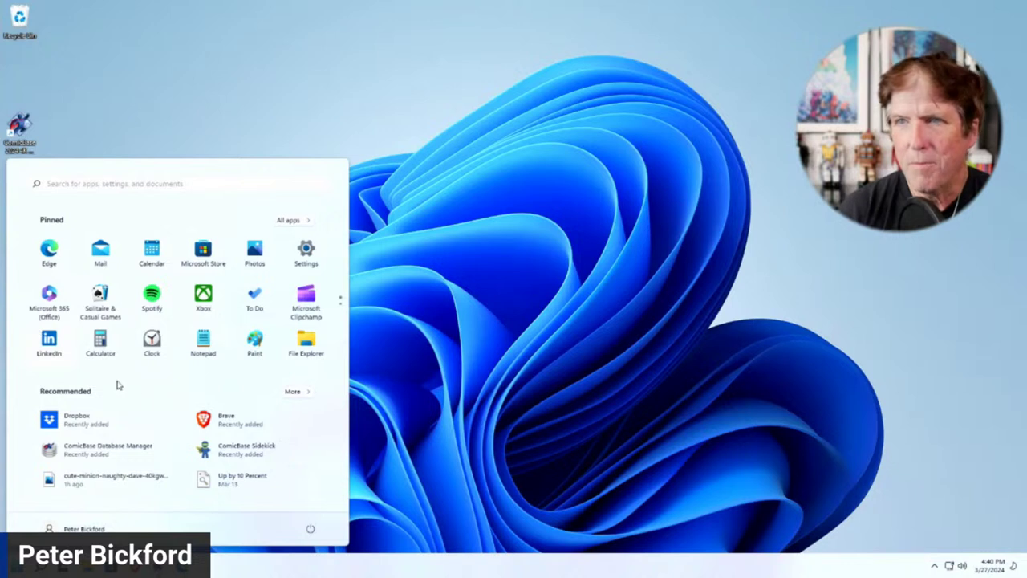
text(comic)
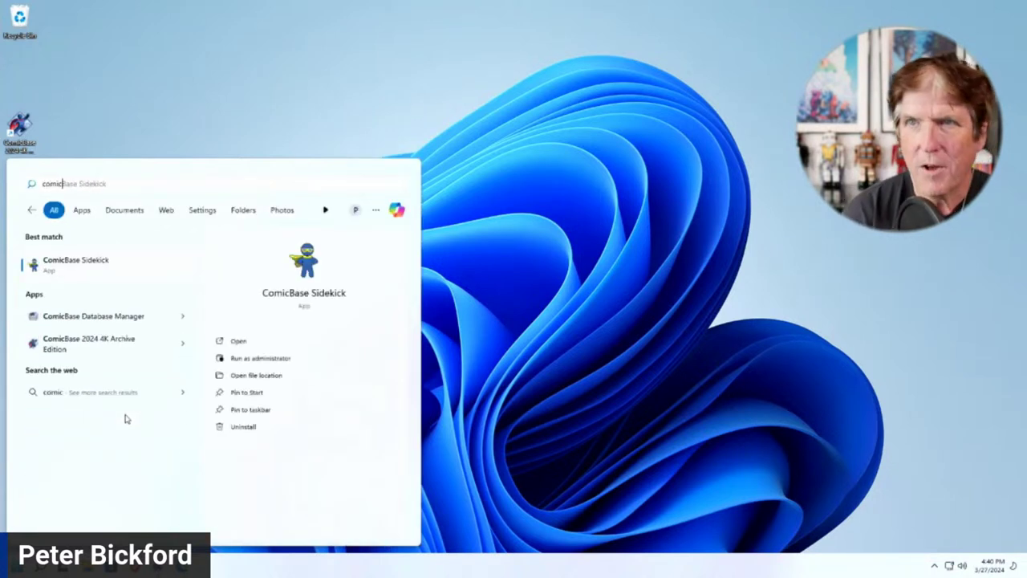
text(base)
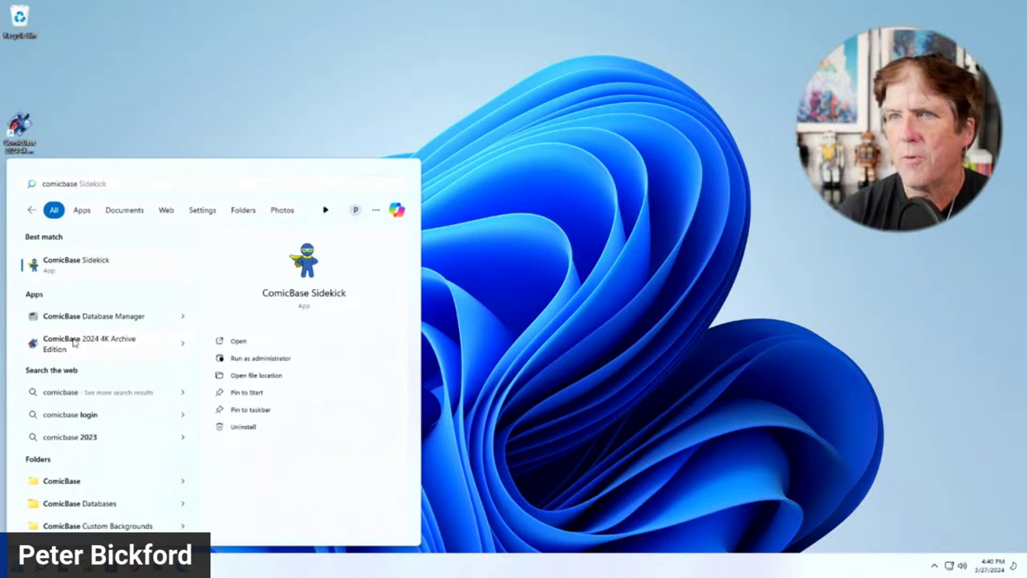
right_click(74, 343)
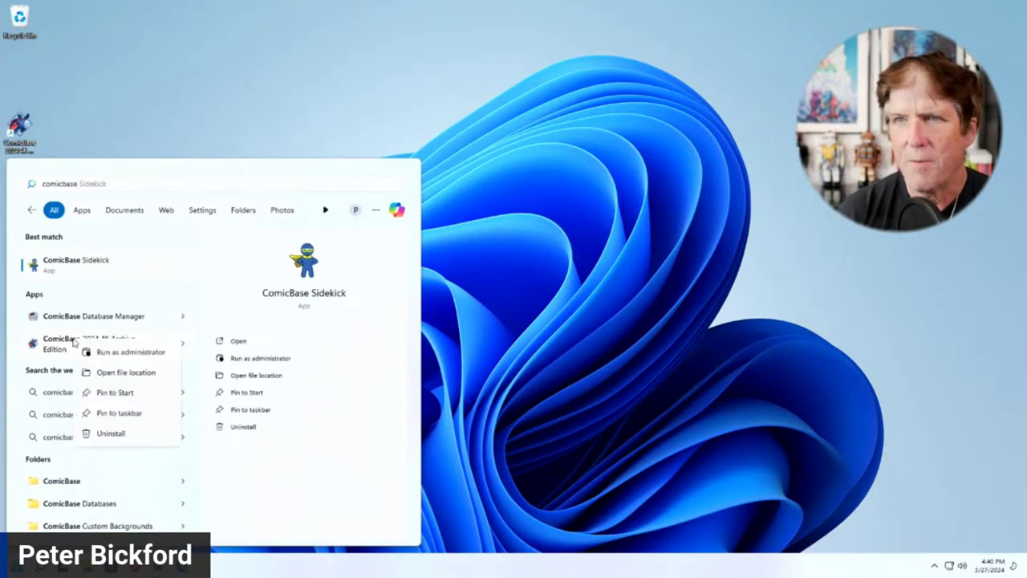
click(118, 413)
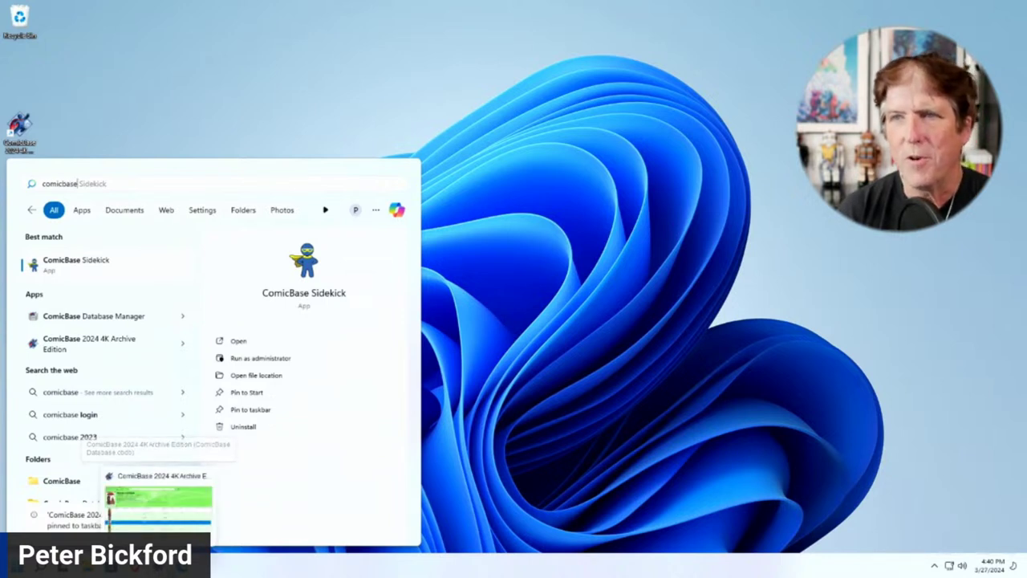
- Dismiss the search and delete the ComicBase 2024 4K shortcut from the desktop
click(114, 4)
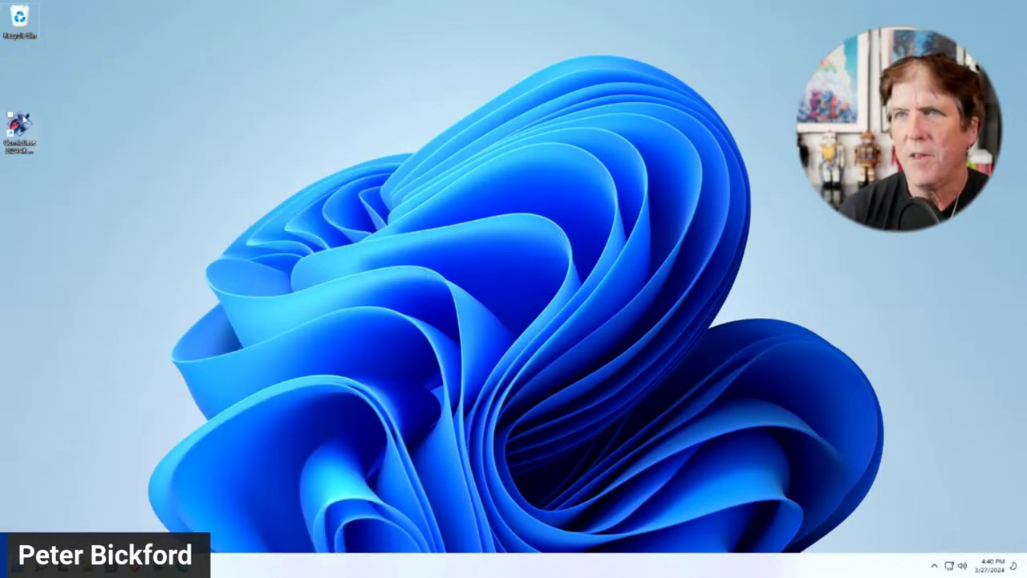
click(21, 127)
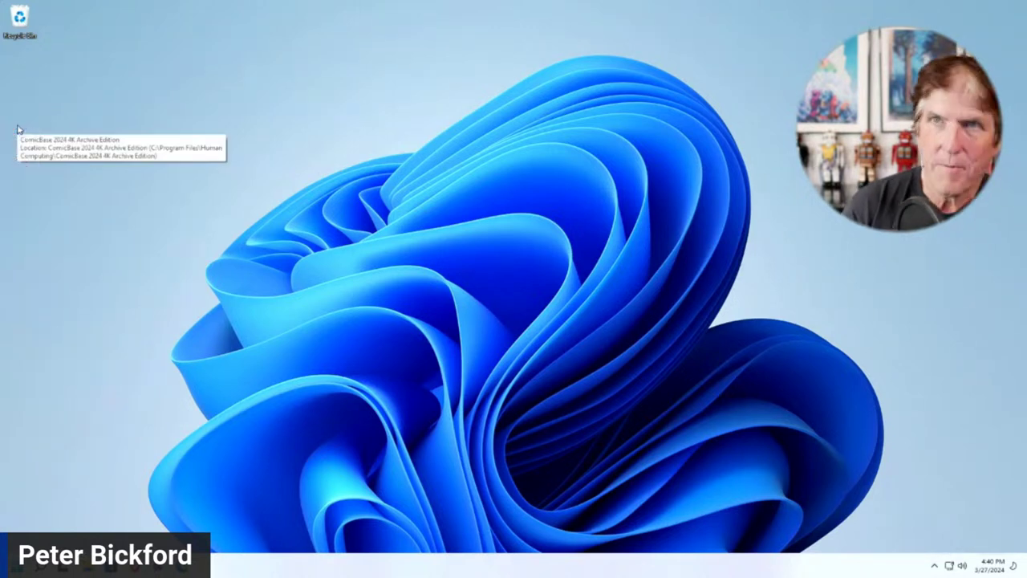
key(Delete)
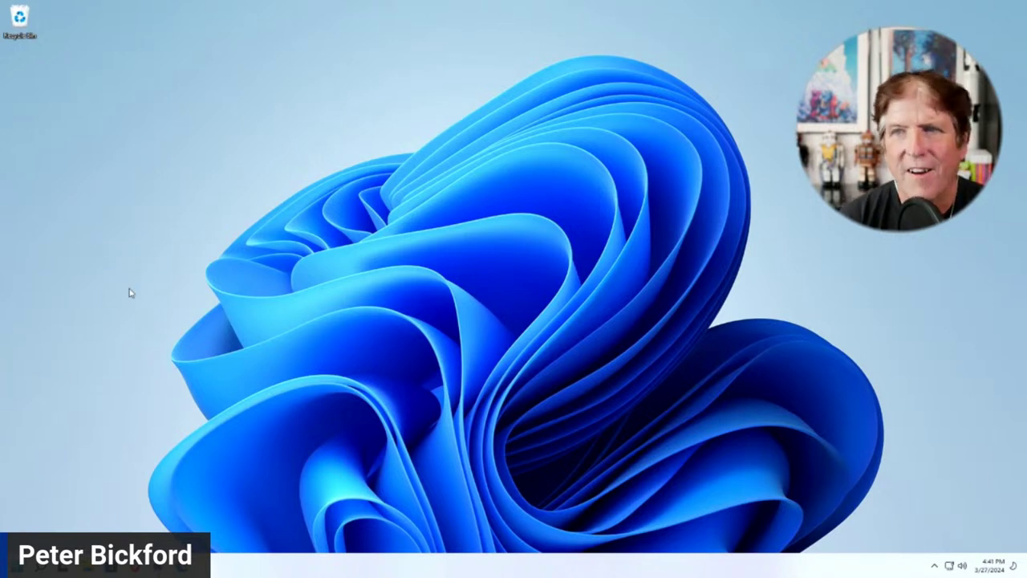
- Look for the computer entry in the Start menu by searching for "pc" and "computer"
key(super)
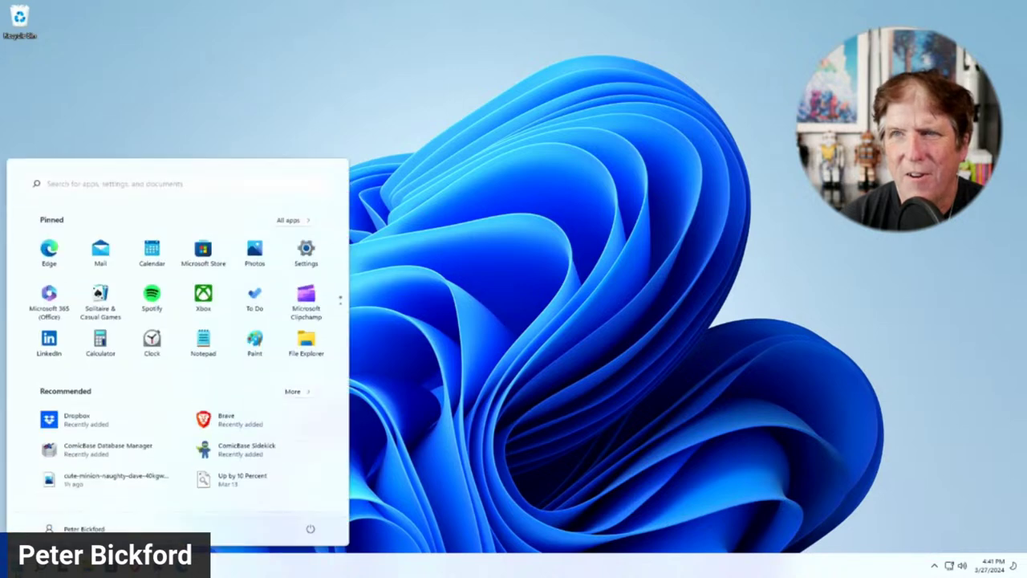
text(pc)
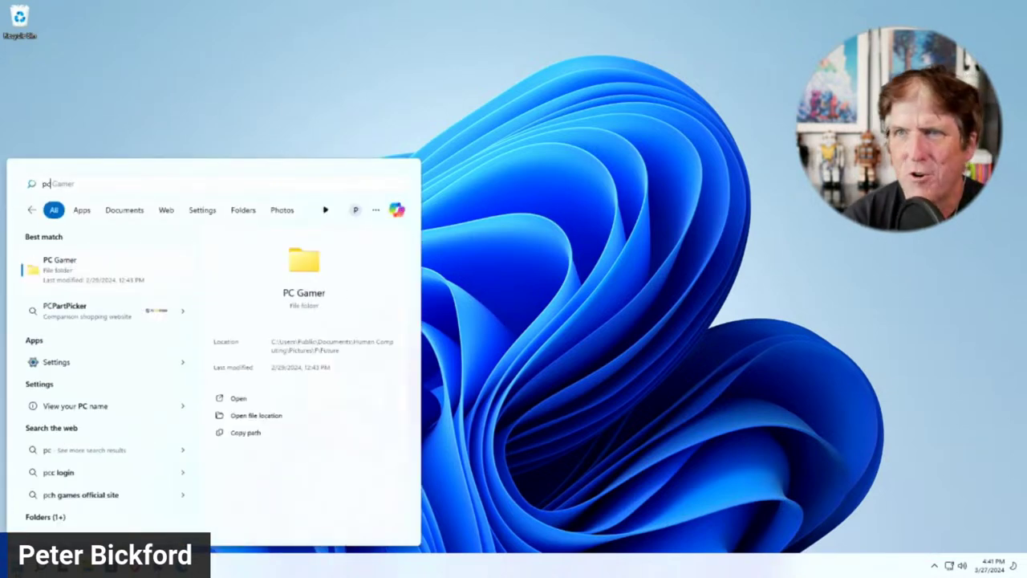
key(BackSpace)
key(BackSpace)
text(t)
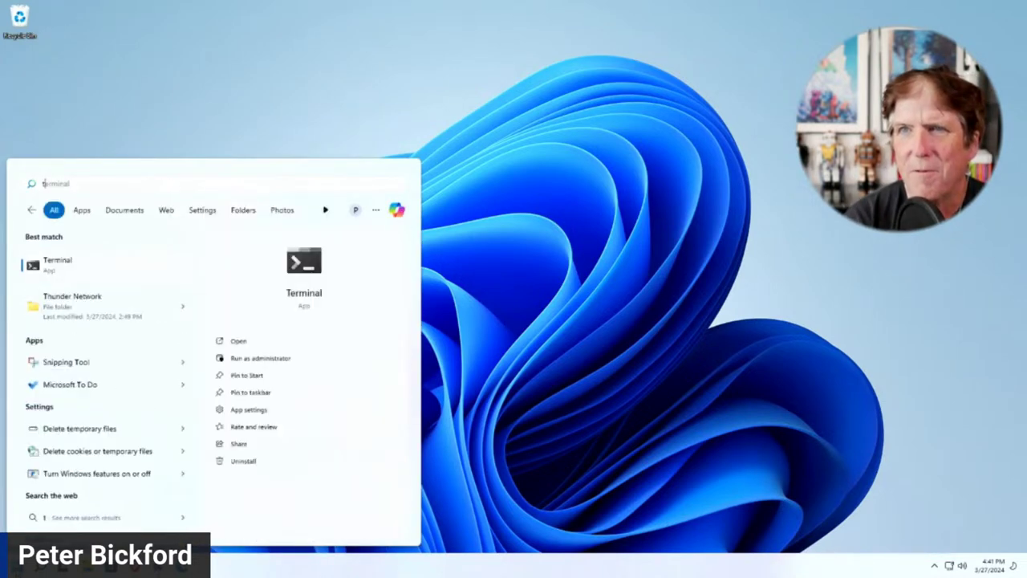
key(BackSpace)
text(comi)
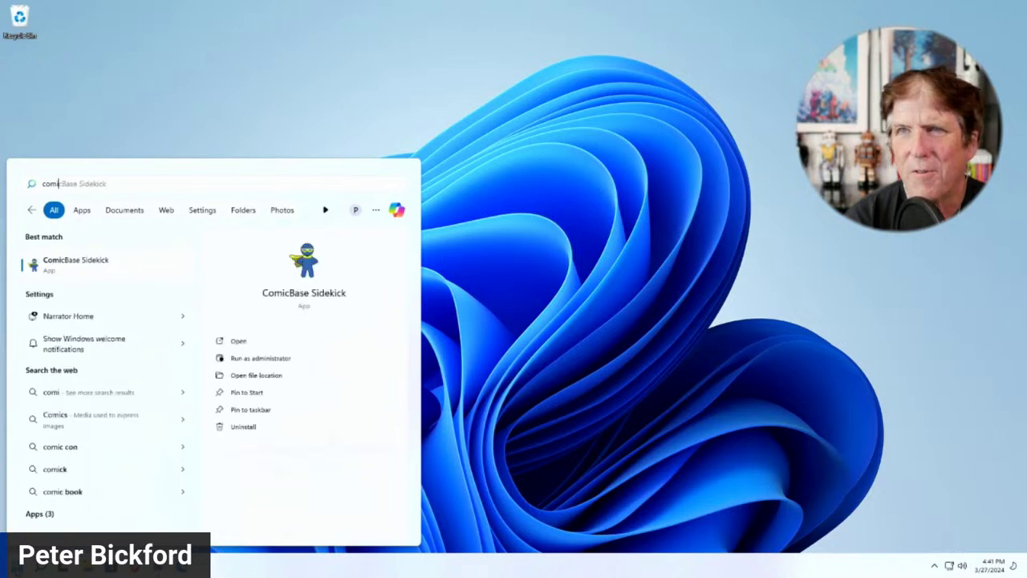
key(BackSpace)
text(puter)
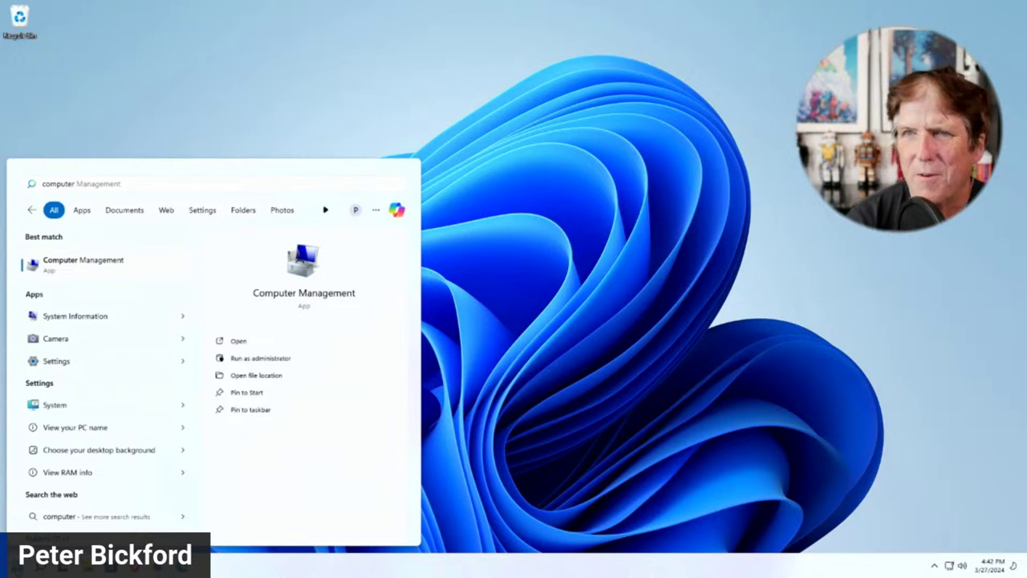
- Replace the Start menu search with "this pc" and follow it with a search for "this computer"
key(BackSpace)
key(BackSpace)
key(BackSpace)
key(BackSpace)
key(BackSpace)
key(BackSpace)
key(BackSpace)
key(BackSpace)
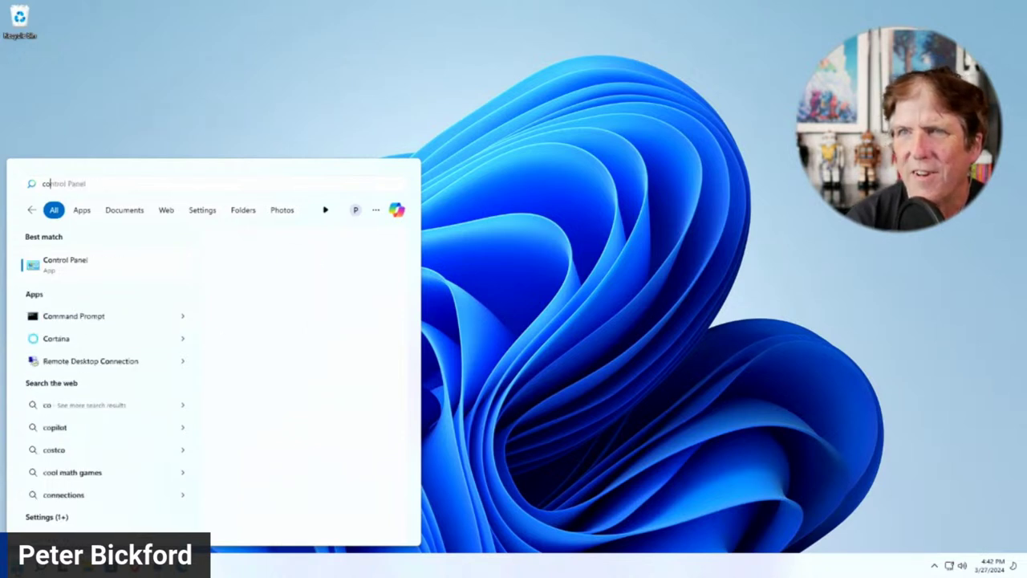
text(this pc)
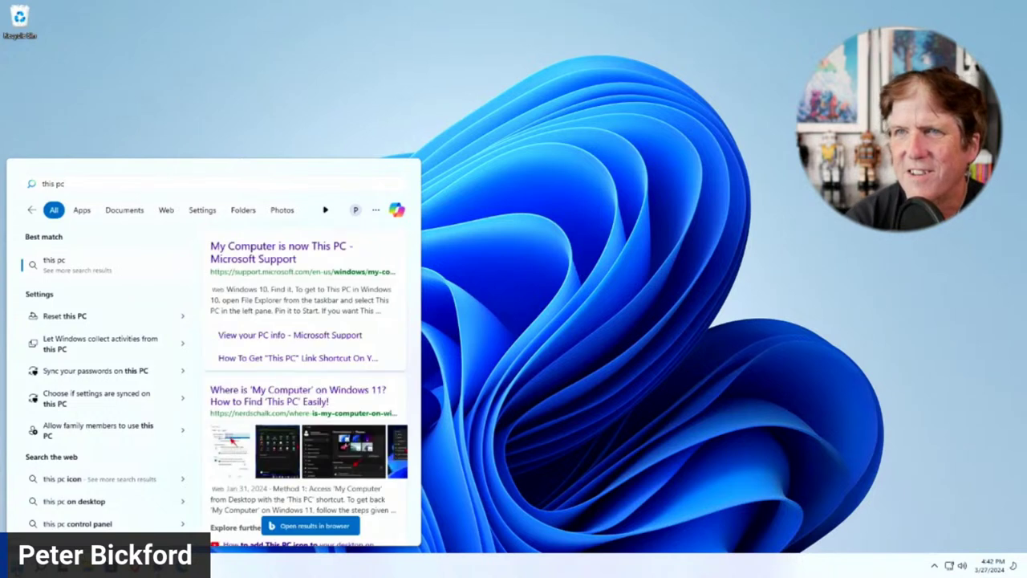
key(BackSpace)
key(BackSpace)
key(BackSpace)
key(BackSpace)
key(BackSpace)
key(BackSpace)
key(BackSpace)
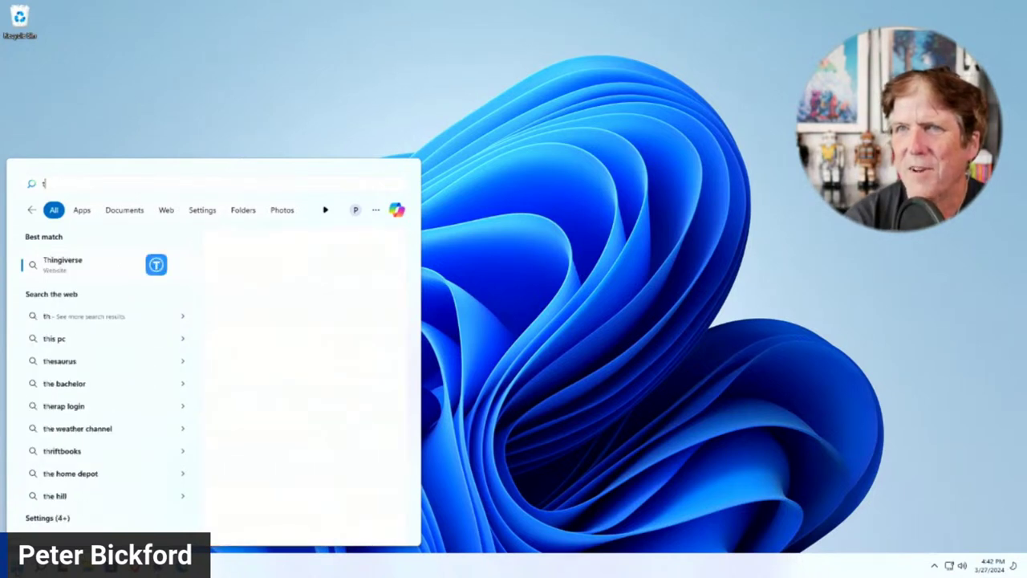
text(this computer)
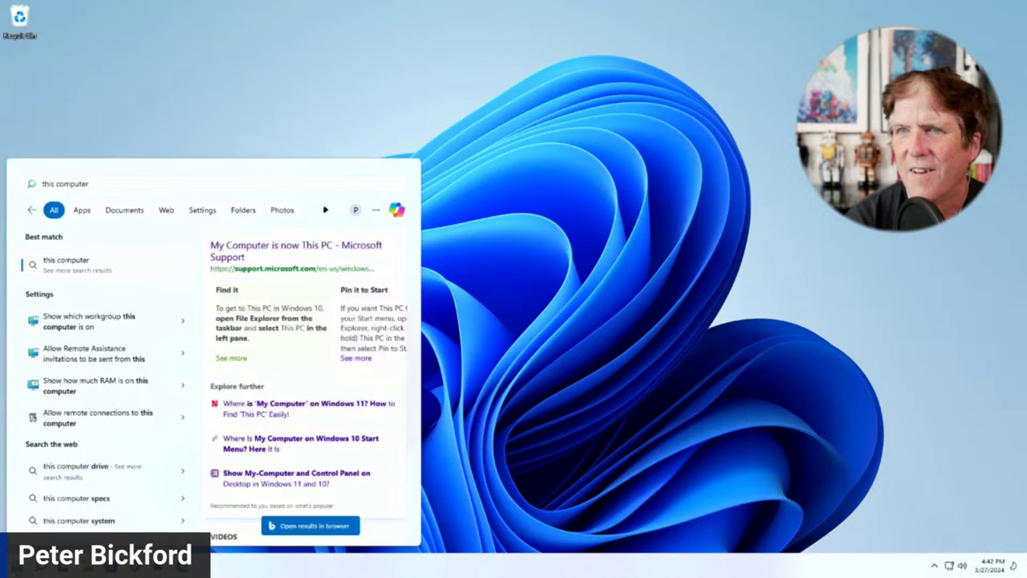
- Search the Start menu for "computer" once more and dismiss the search
key(BackSpace)
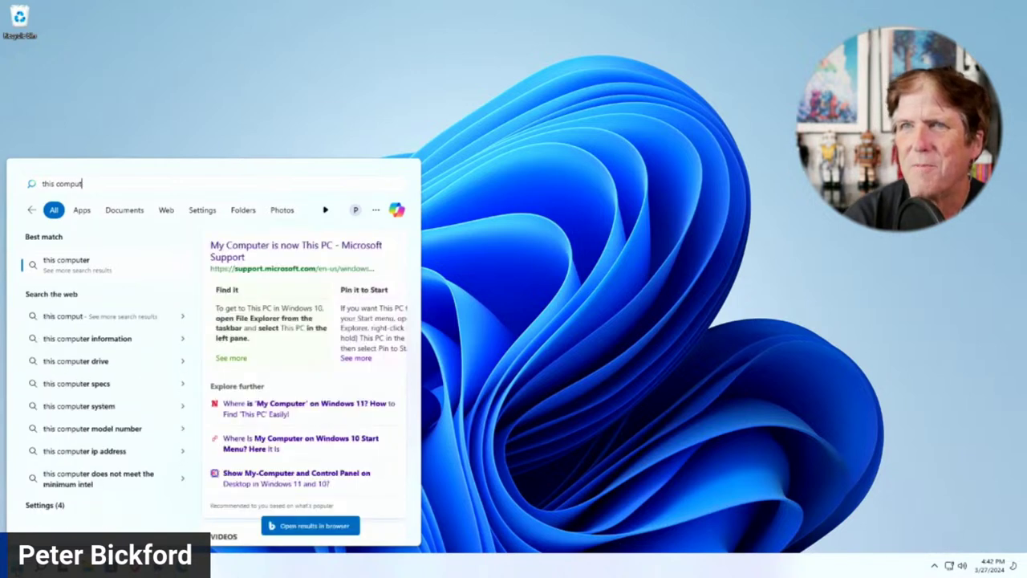
key(BackSpace)
key(BackSpace)
key(BackSpace)
key(BackSpace)
key(BackSpace)
key(BackSpace)
key(BackSpace)
key(BackSpace)
key(BackSpace)
key(BackSpace)
key(BackSpace)
key(BackSpace)
text(computer)
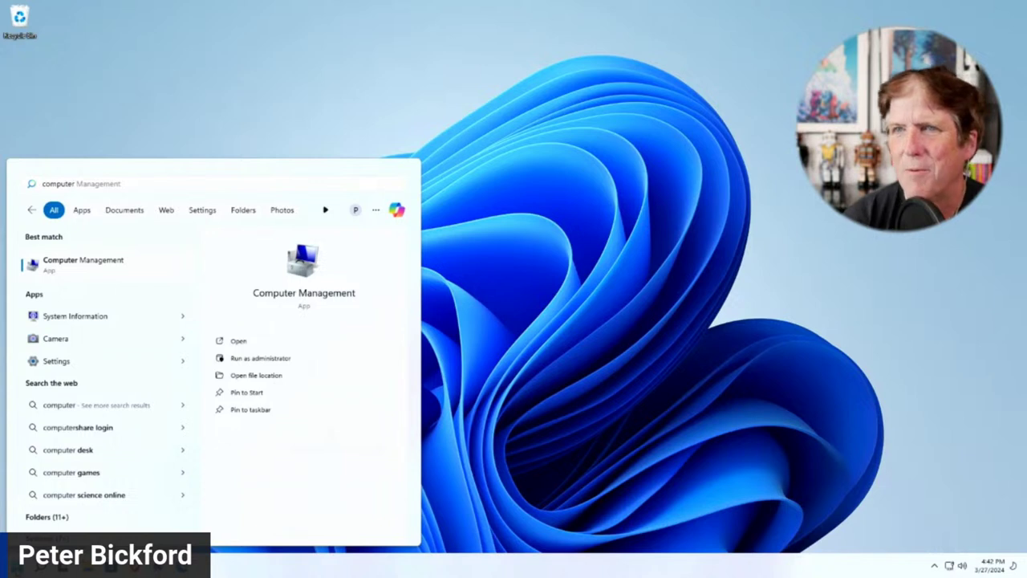
click(677, 363)
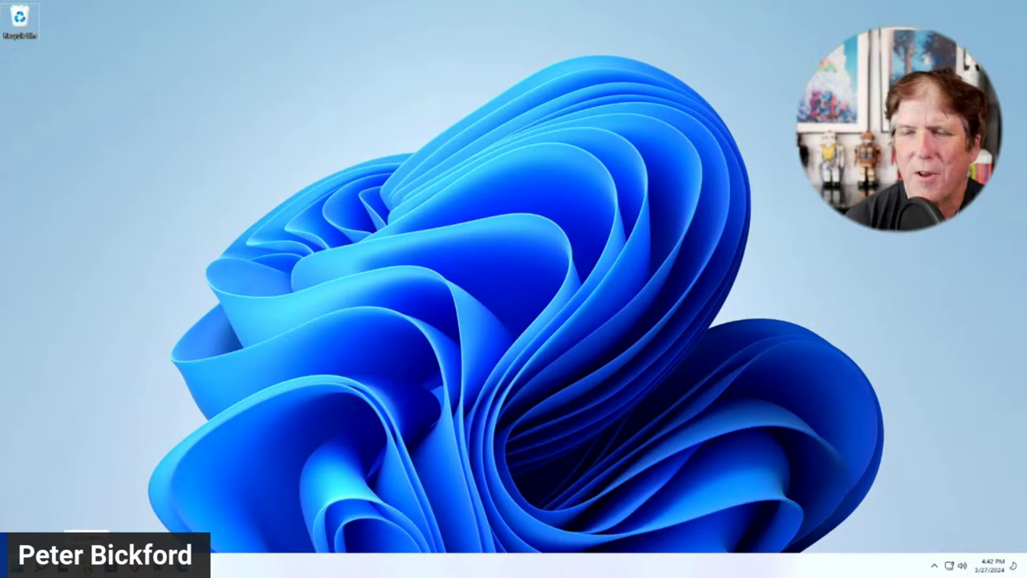
- Open File Explorer, browse the Desktop folder and the computer's own entry with its folders and drives, and close the window
click(87, 565)
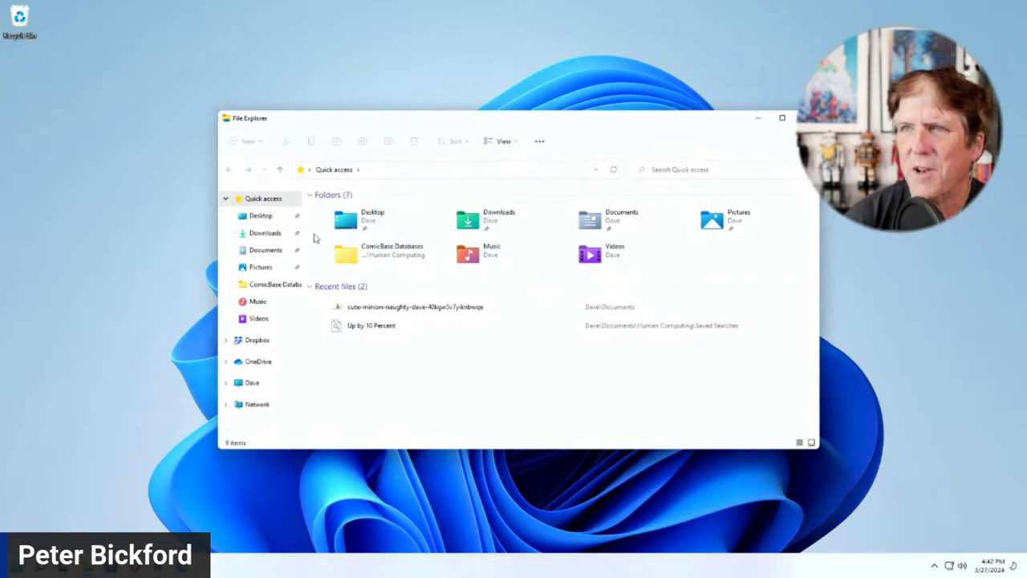
click(279, 170)
click(261, 223)
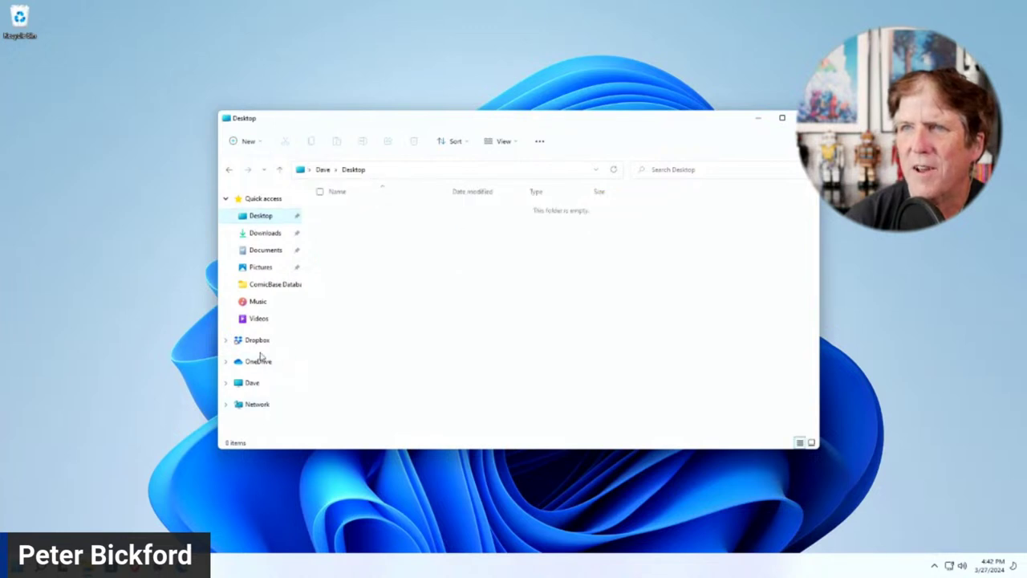
click(227, 384)
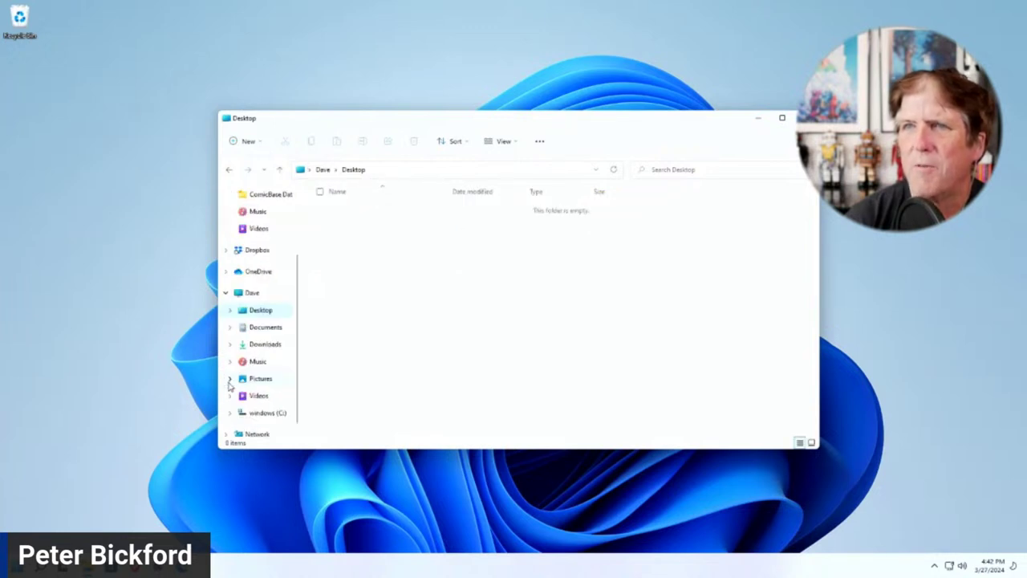
click(237, 293)
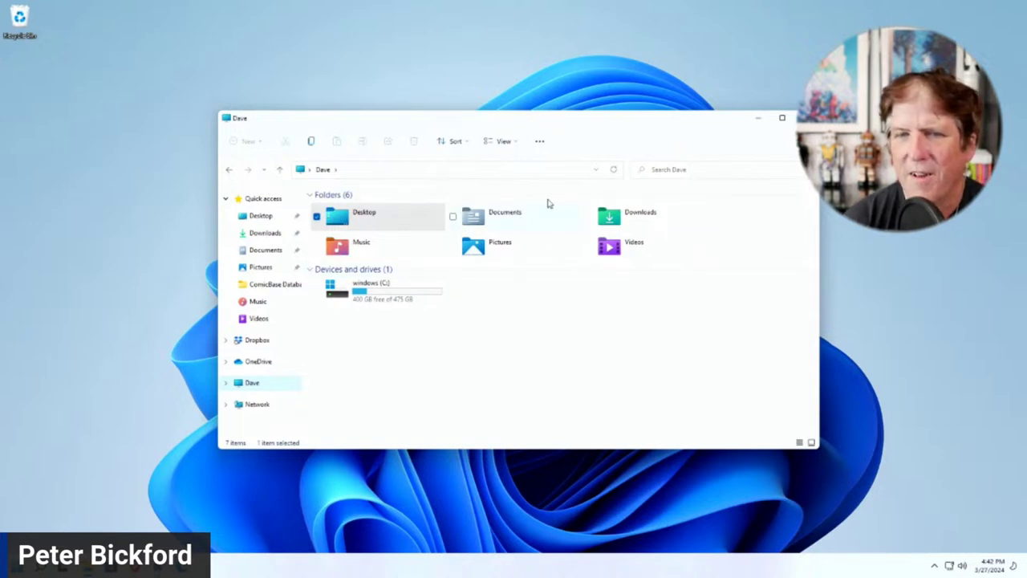
click(798, 118)
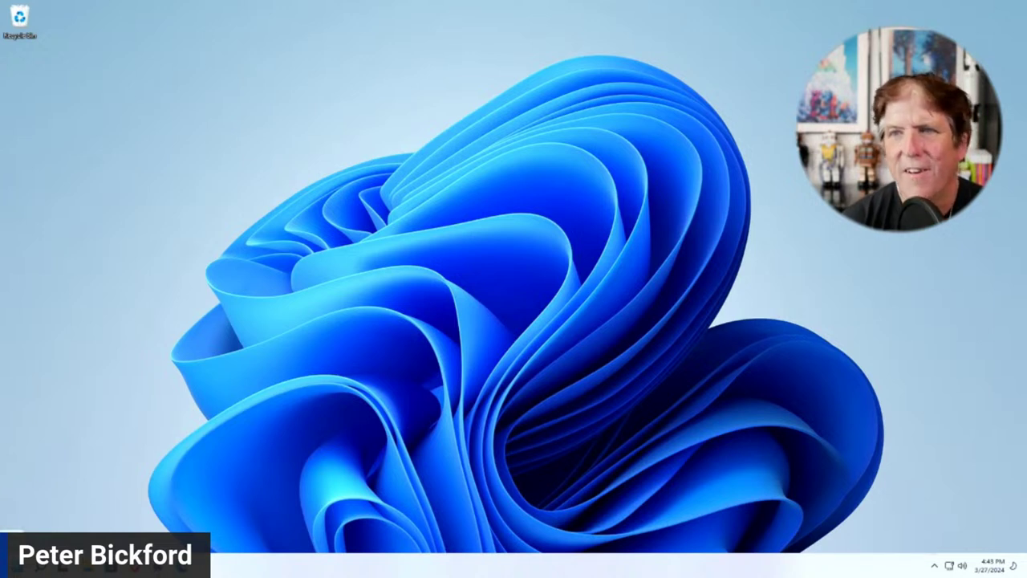
- Find the Themes settings by searching for "themes", open the Desktop Icon Settings dialog from there, and move it over the Settings window
key(super)
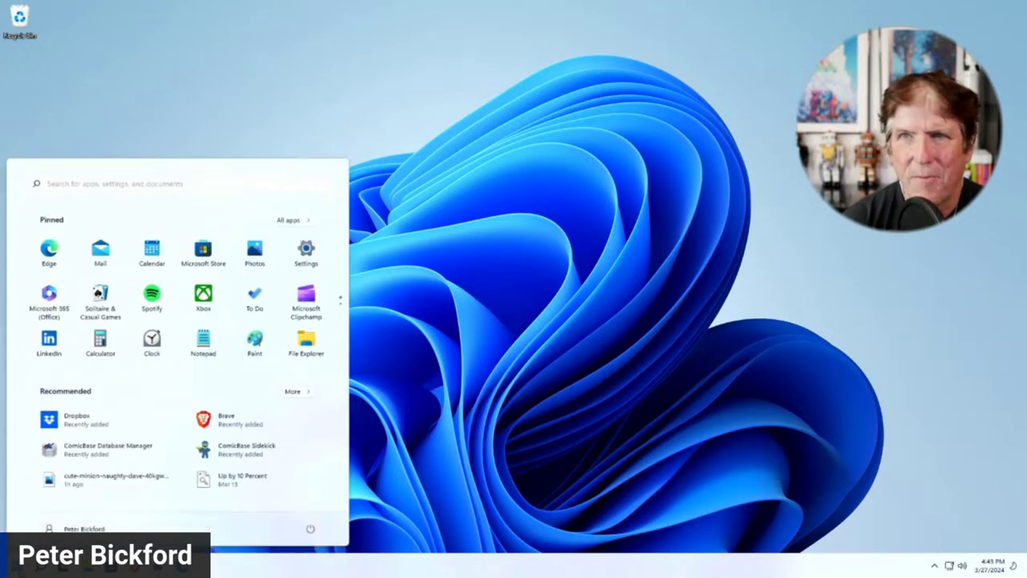
text(themes)
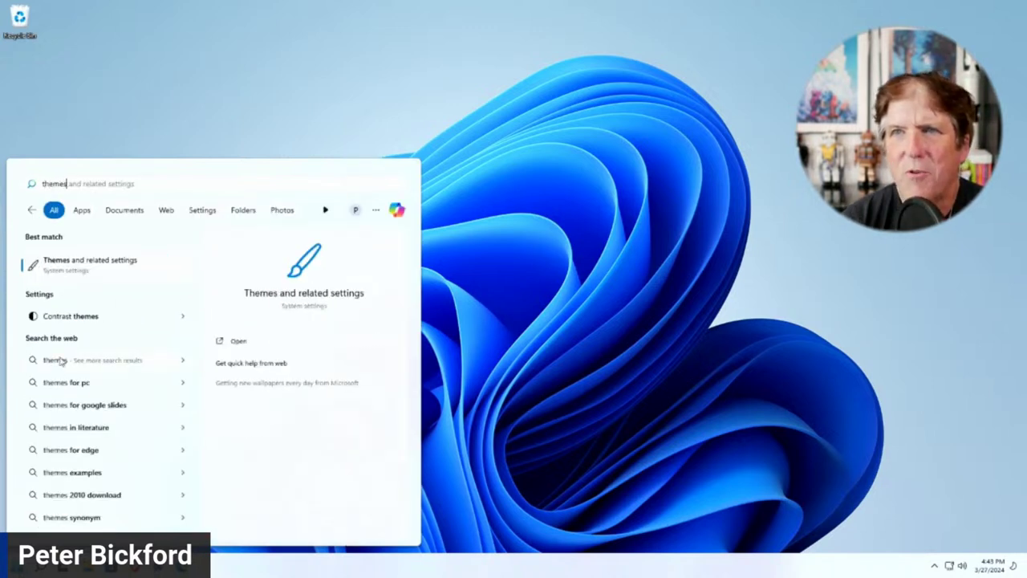
click(81, 269)
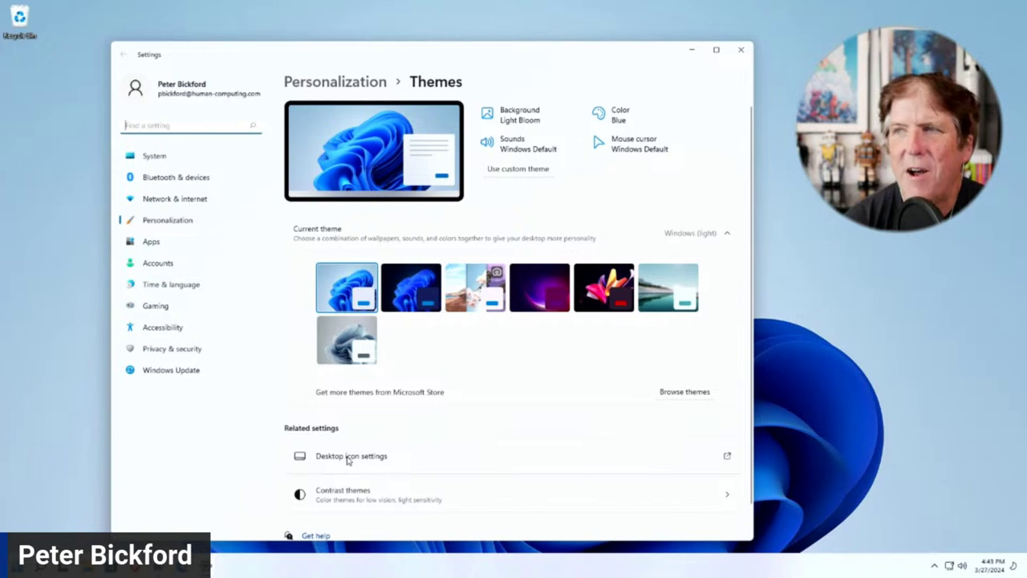
click(727, 457)
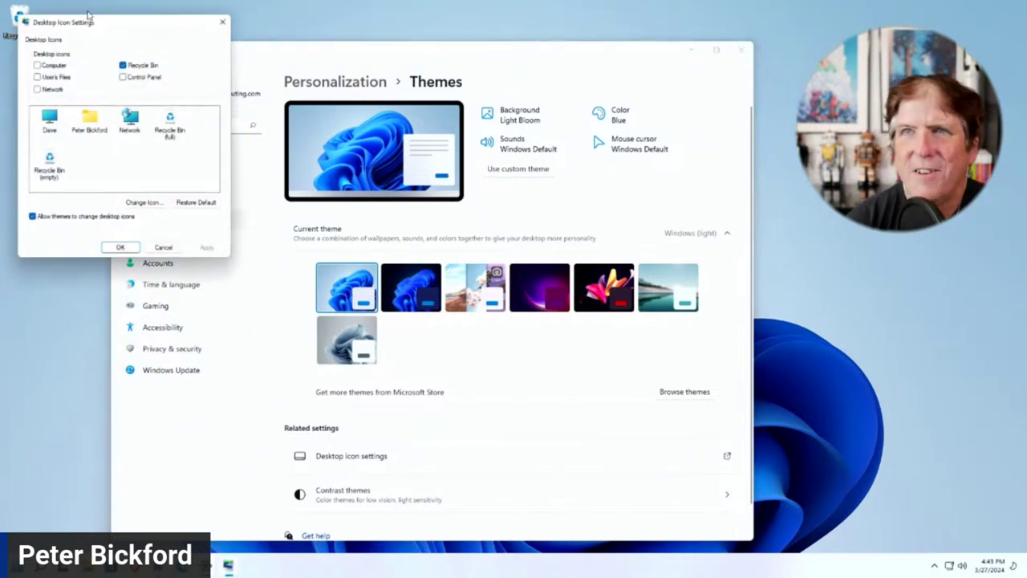
drag(90, 24, 217, 127)
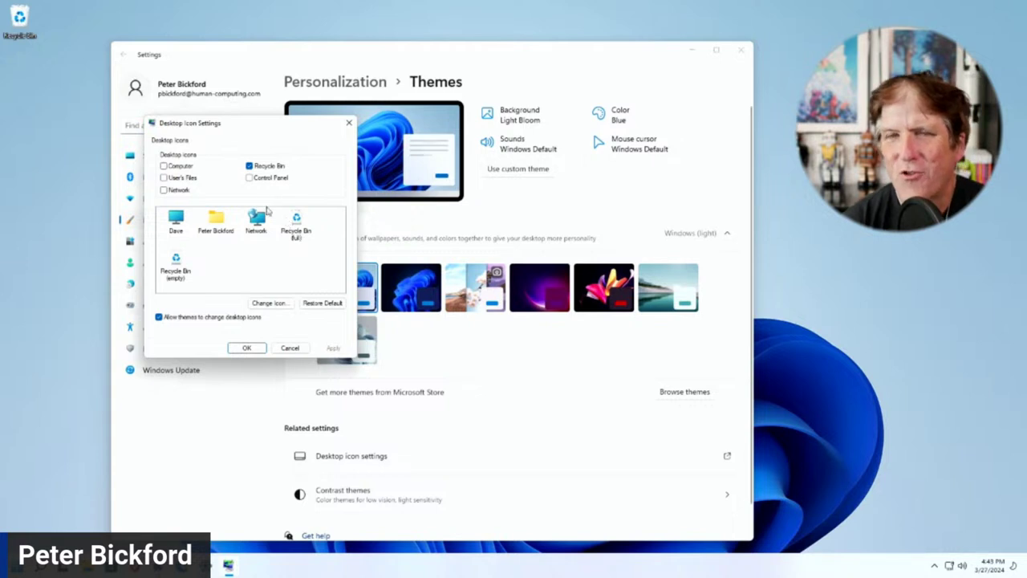
- Enable the Computer and Network desktop icons, apply the change, and close the Desktop Icon Settings dialog
click(182, 170)
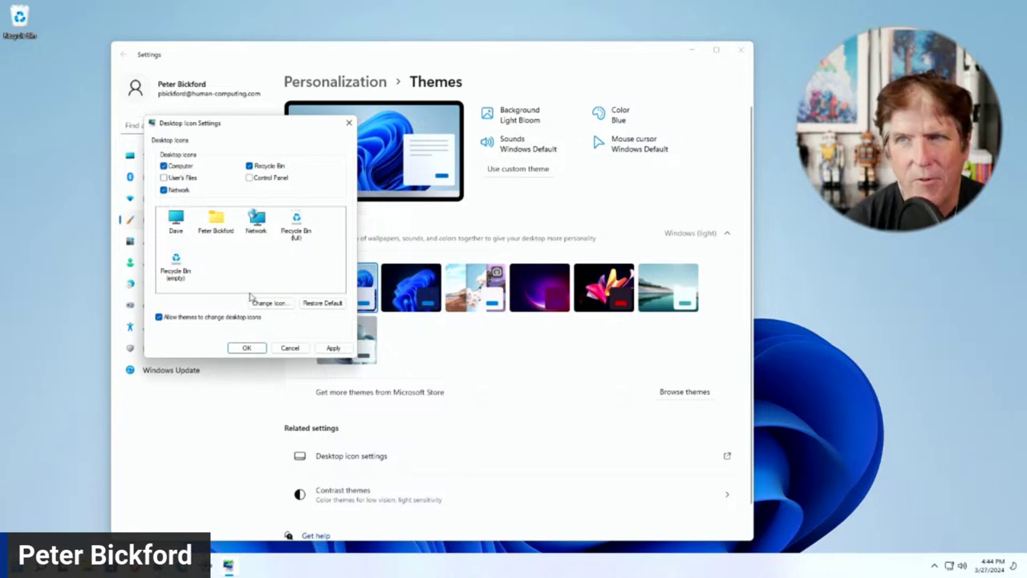
click(334, 349)
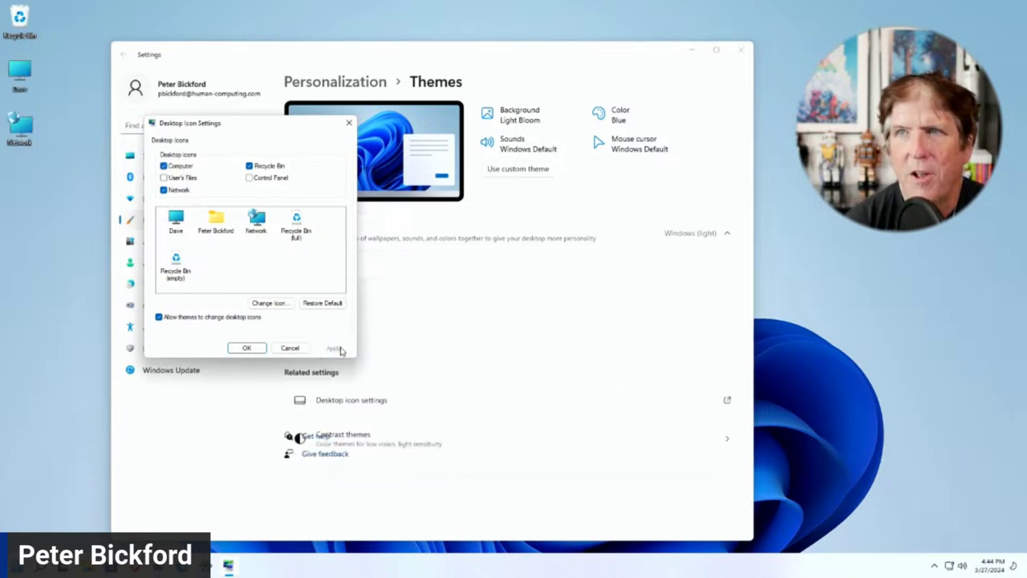
click(247, 348)
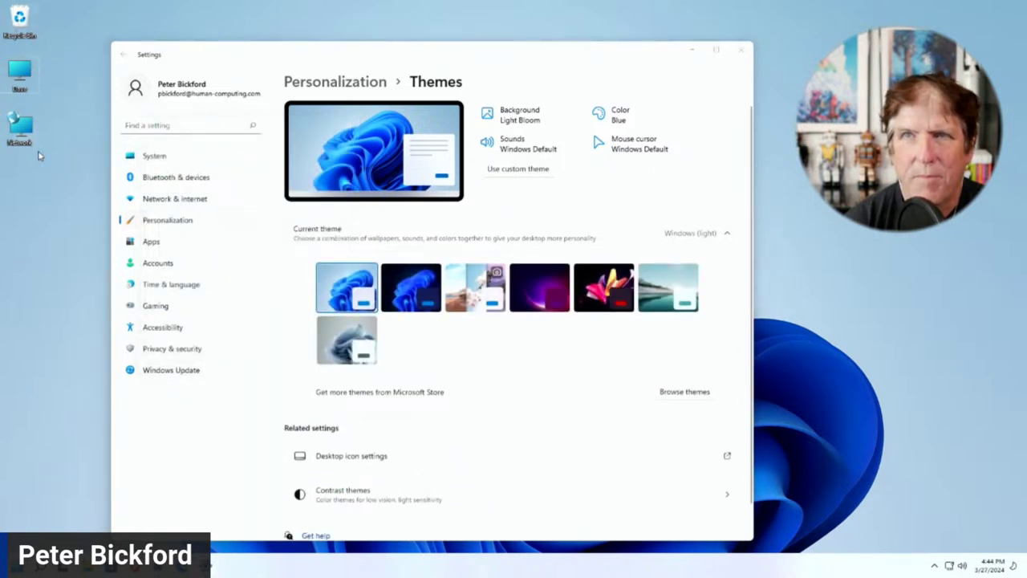
- Sort the desktop icons by item type
right_click(69, 83)
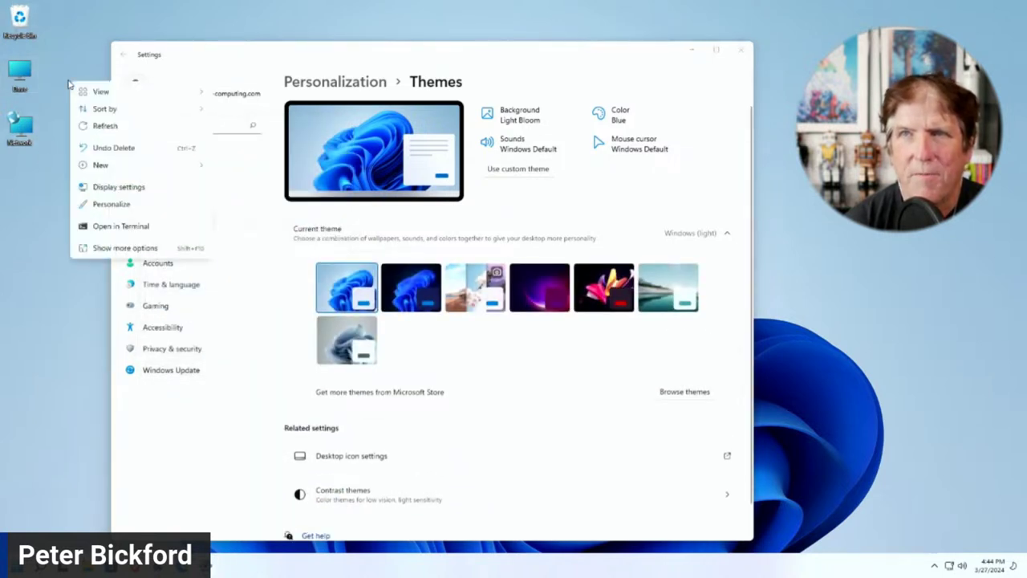
mouse_move(130, 110)
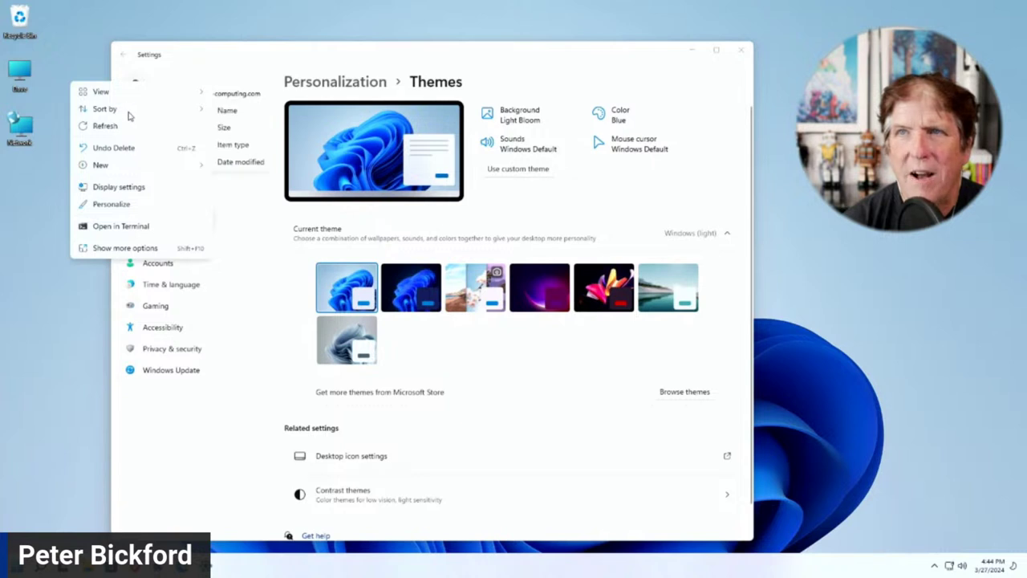
click(222, 143)
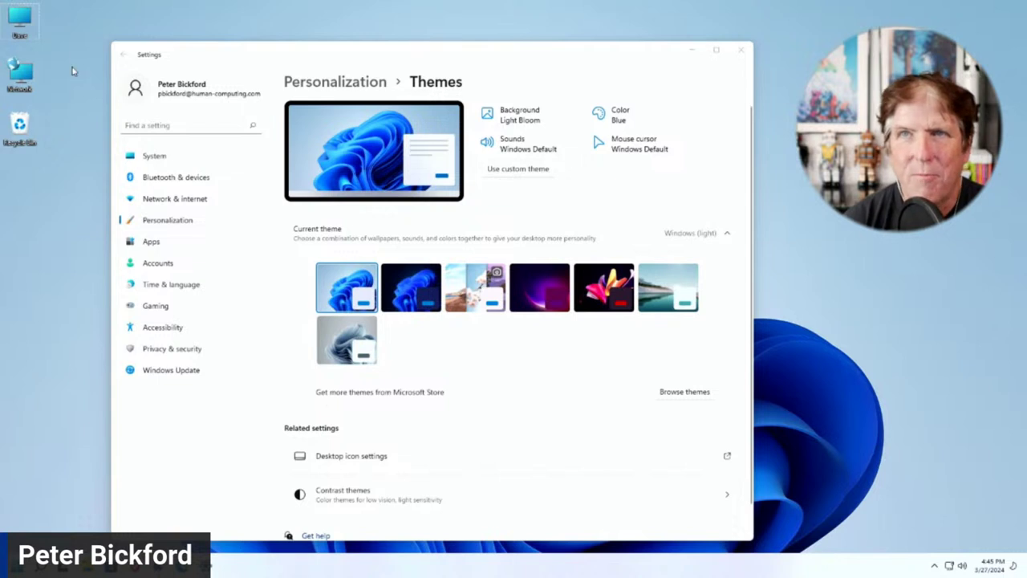
- Browse the windows (C:) drive from the computer's desktop icon, and close the File Explorer and Settings windows
double_click(22, 16)
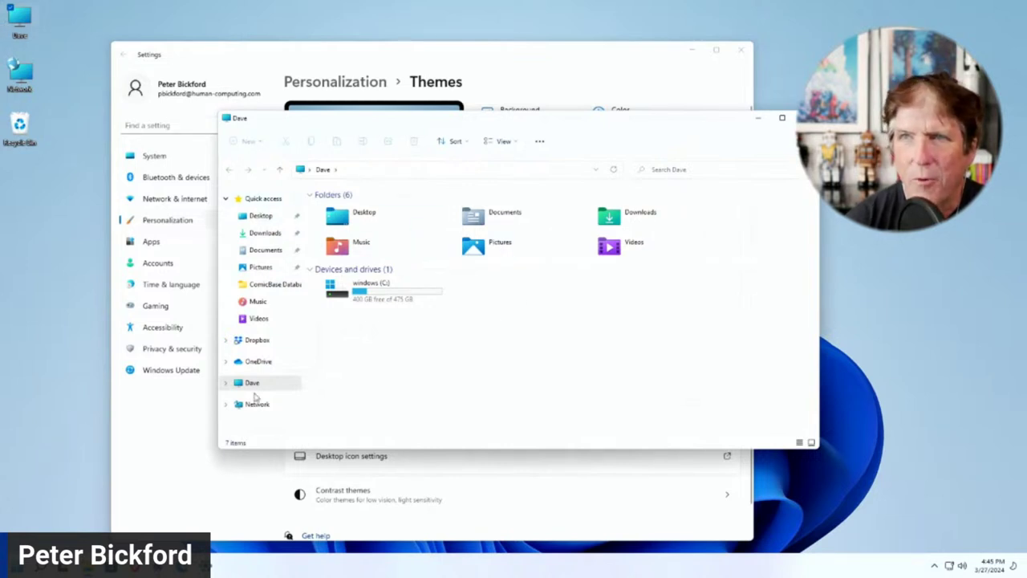
double_click(381, 297)
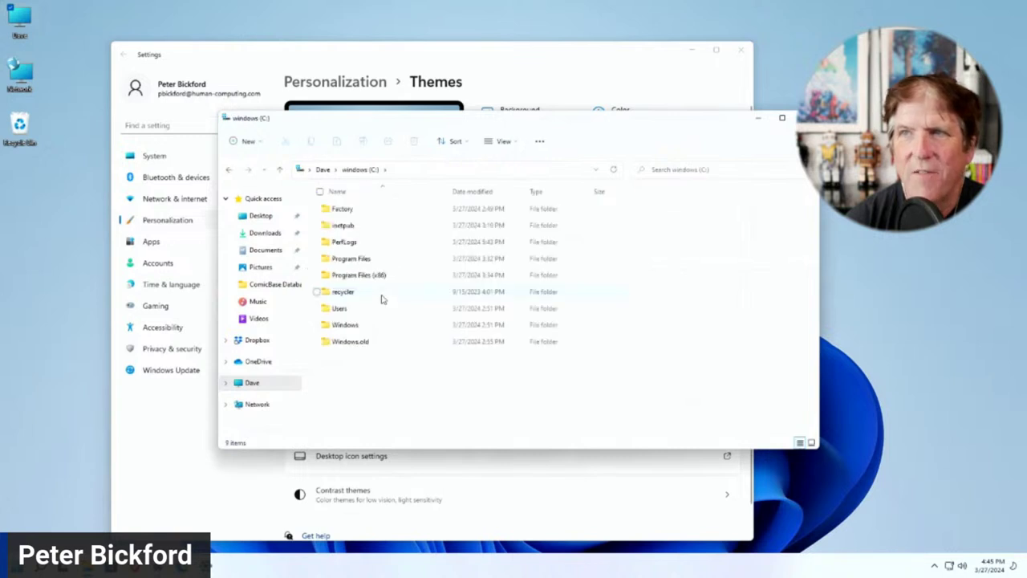
key(alt+Left)
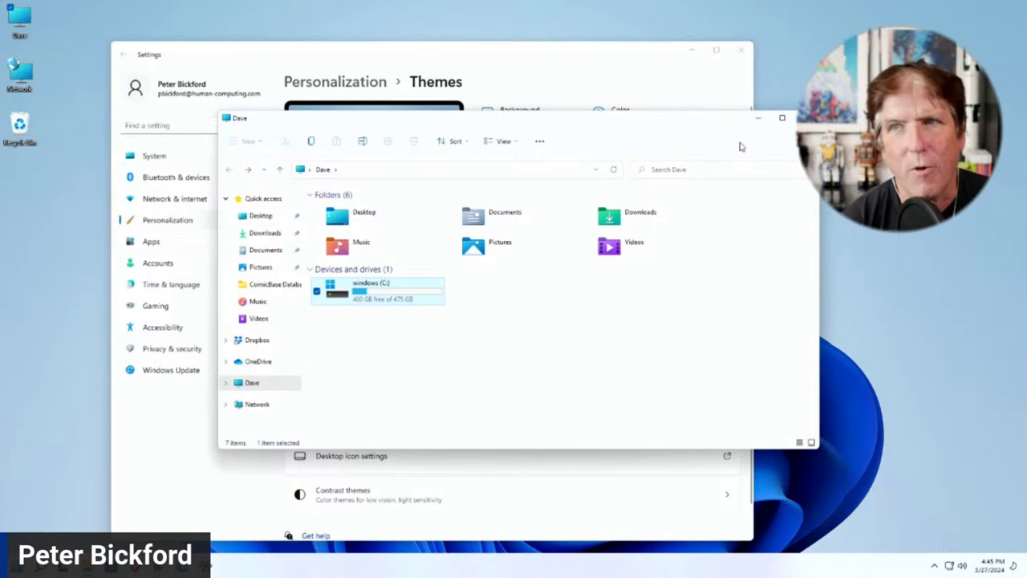
click(806, 118)
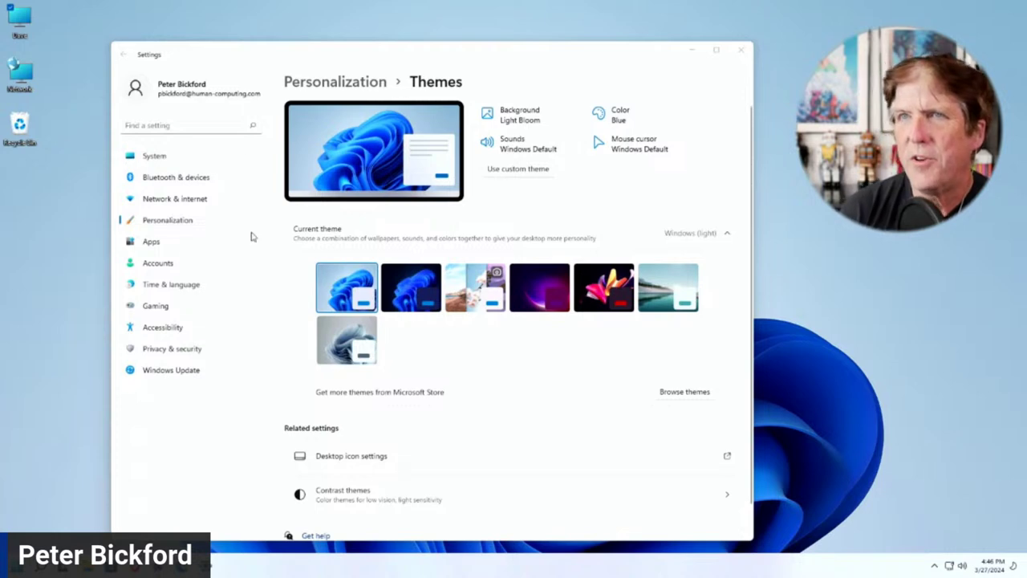
click(741, 50)
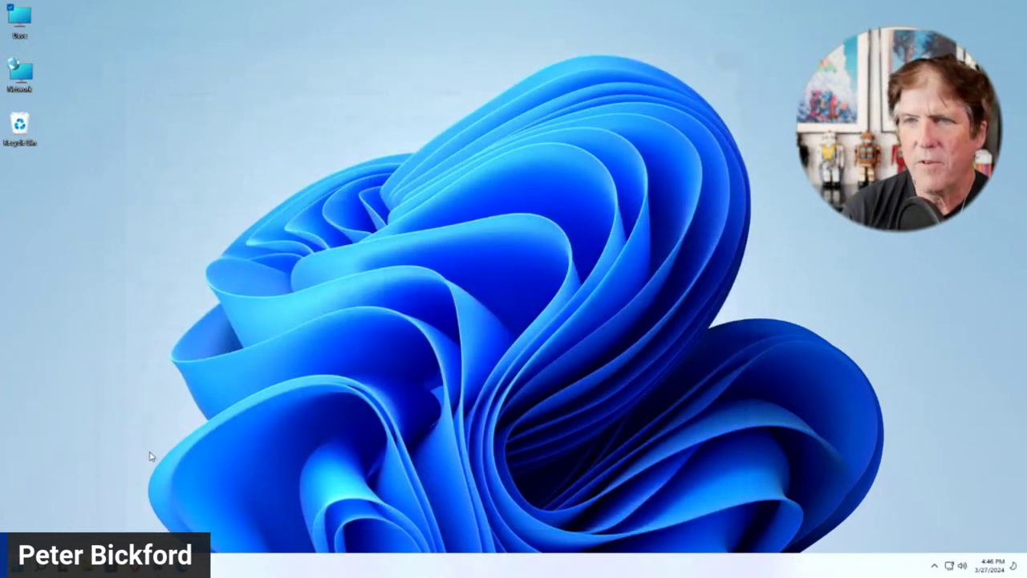
- Open the ComicBase Databases folder in File Explorer and widen its Name column to fit the full file names
key(super+e)
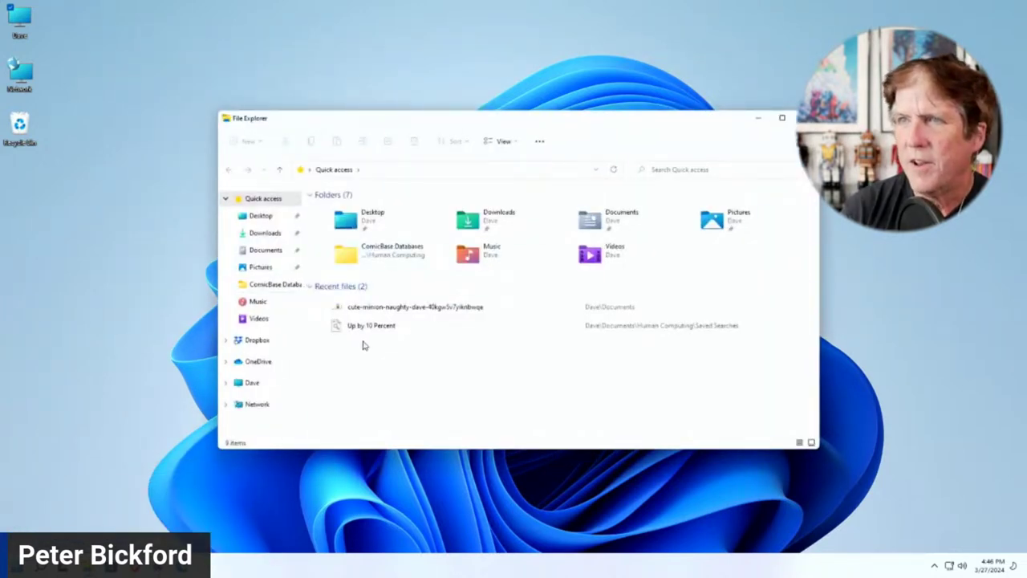
double_click(349, 255)
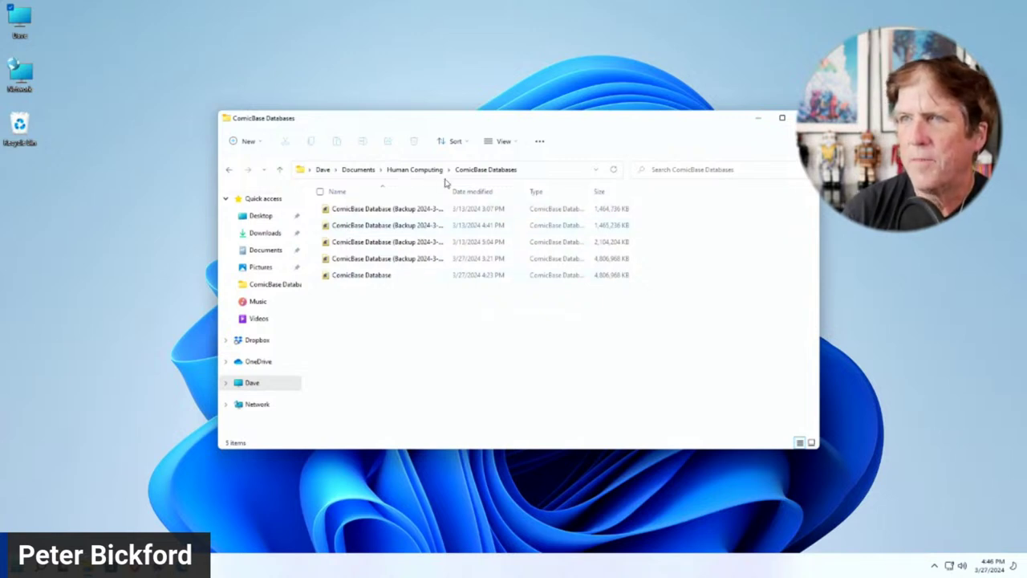
drag(450, 191, 504, 192)
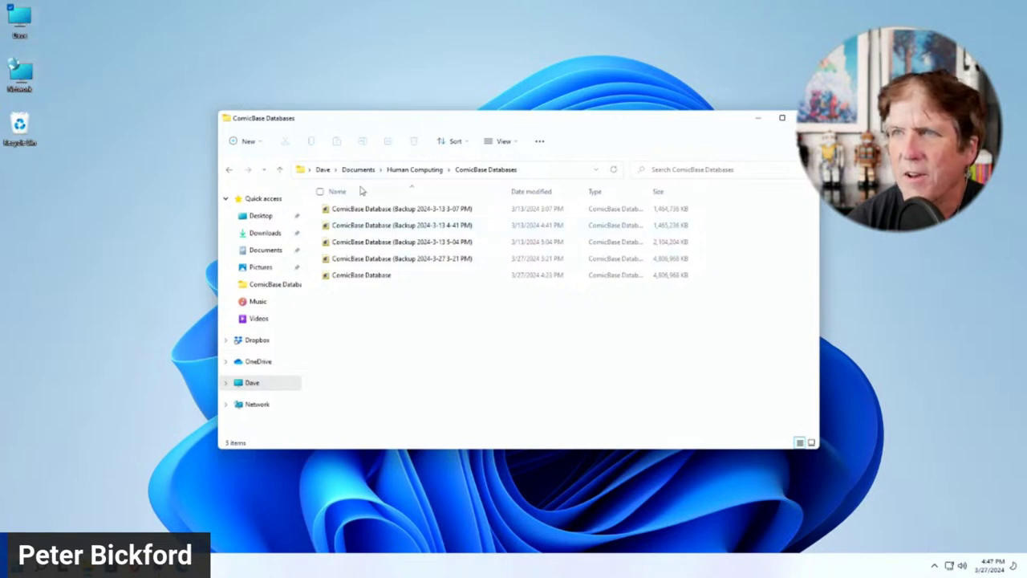
- Move the 3-13 4-41 PM, 3-13 5-04 PM and 3-27 3-21 PM database backups to the desktop and spread them apart
drag(728, 255, 160, 328)
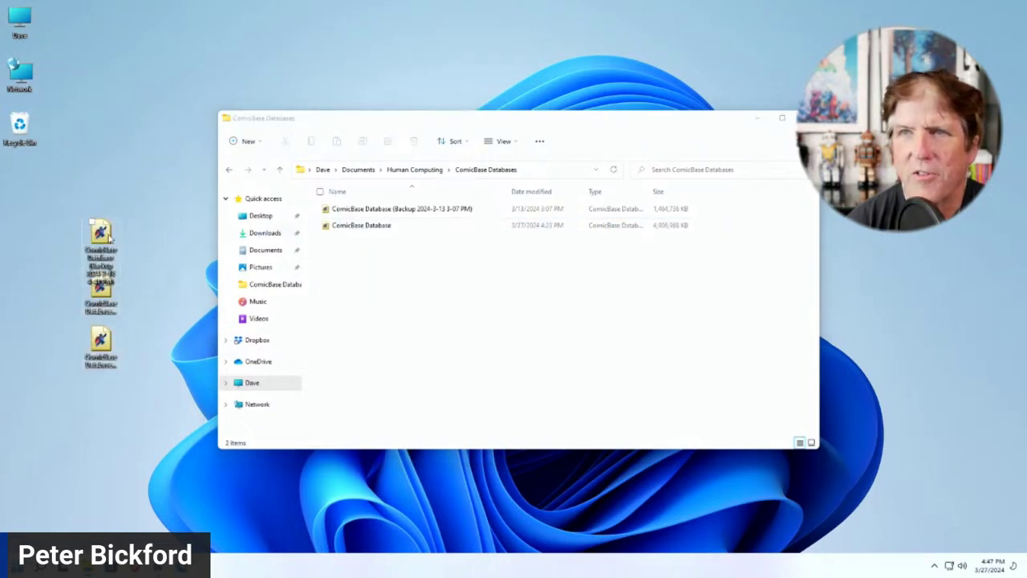
drag(102, 234, 101, 129)
drag(101, 290, 137, 237)
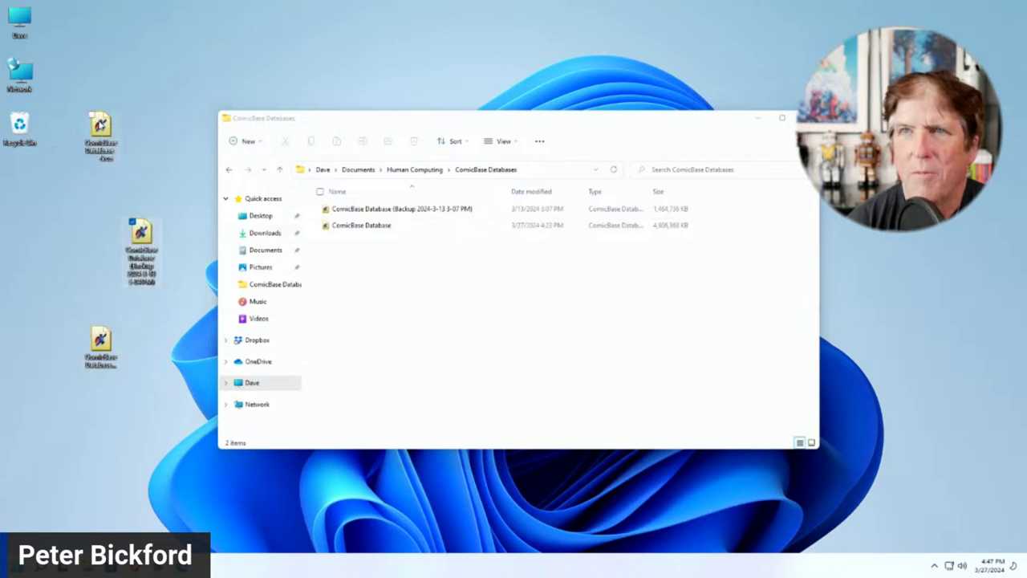
- Select the backup files on the desktop individually and as a group to examine their selection check boxes, and clear the selection
click(101, 129)
click(149, 239)
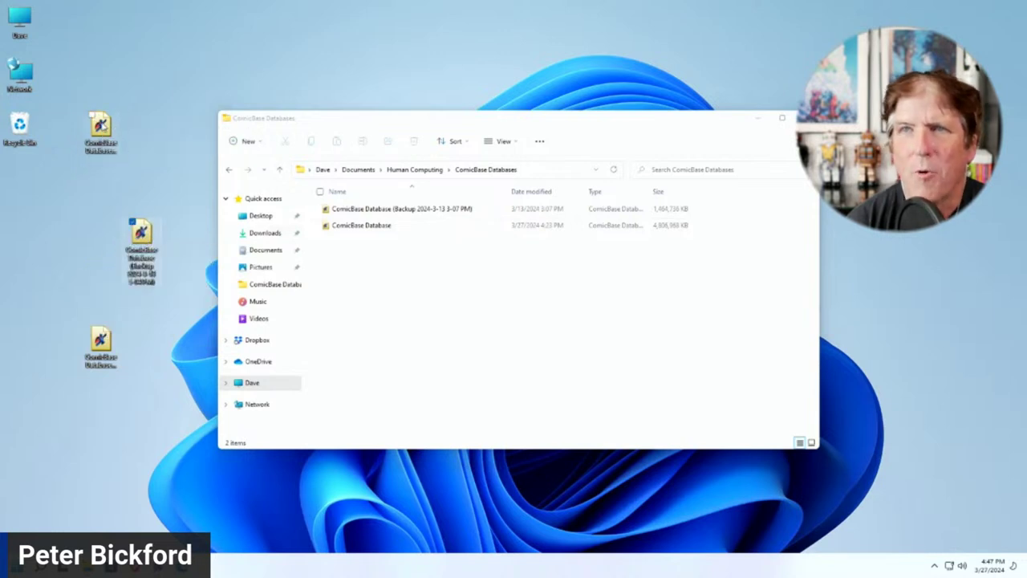
click(102, 126)
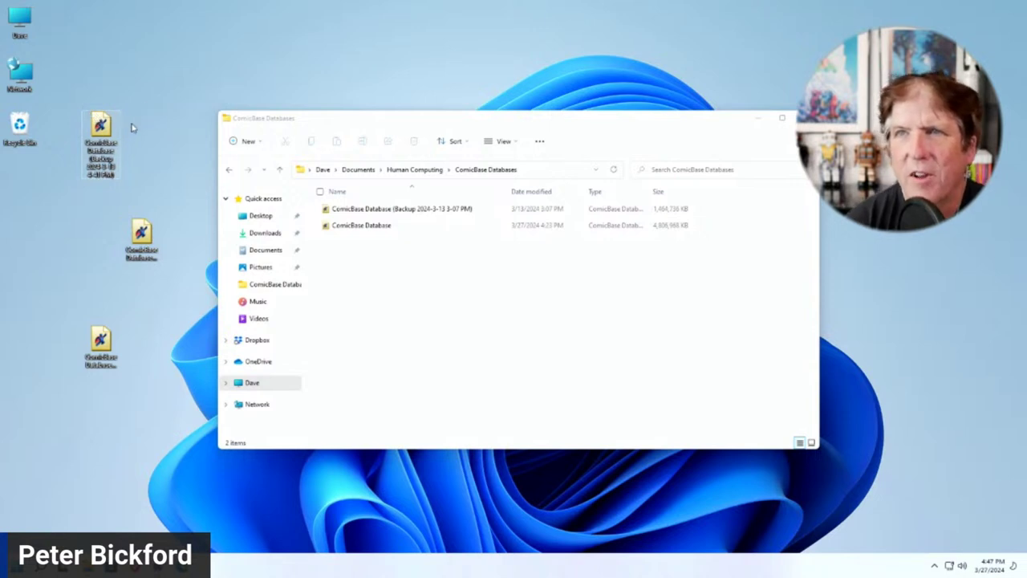
mouse_move(111, 120)
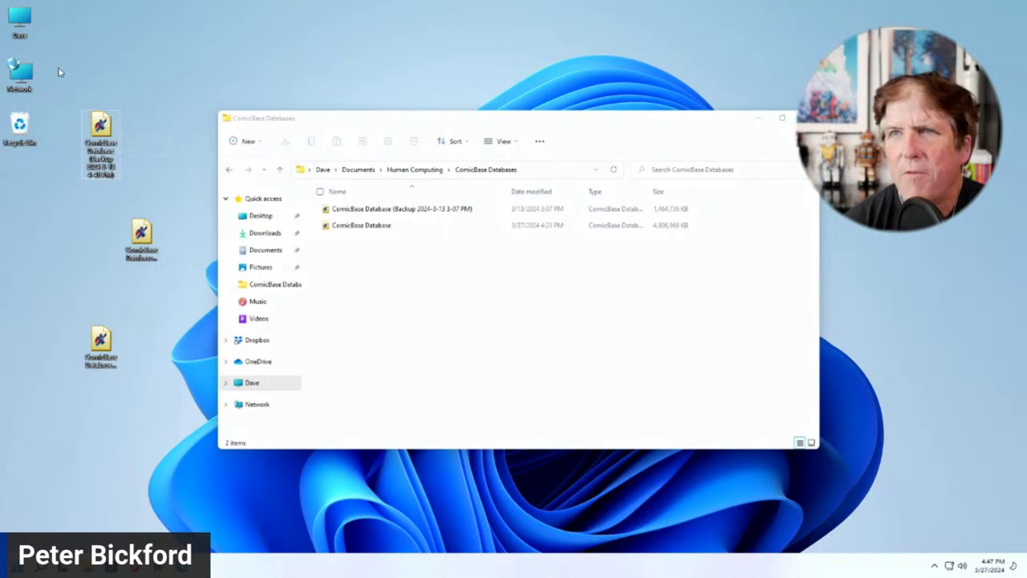
drag(68, 74, 172, 424)
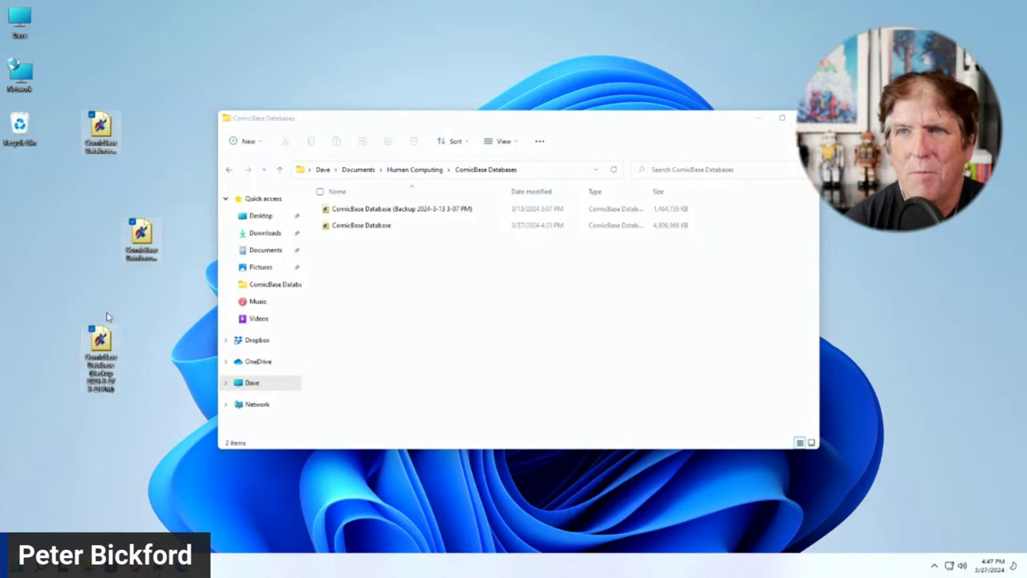
drag(69, 63, 168, 438)
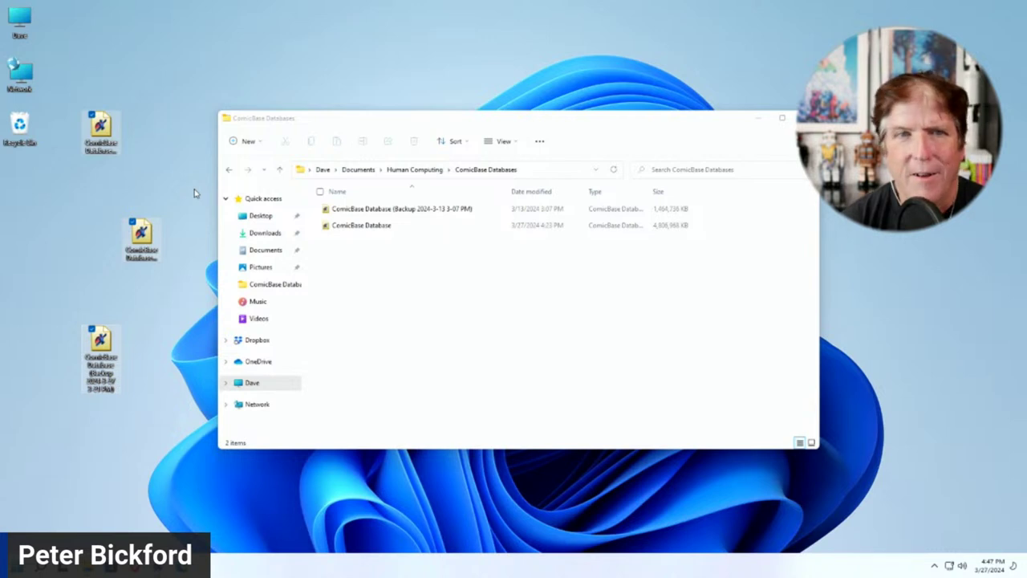
click(167, 87)
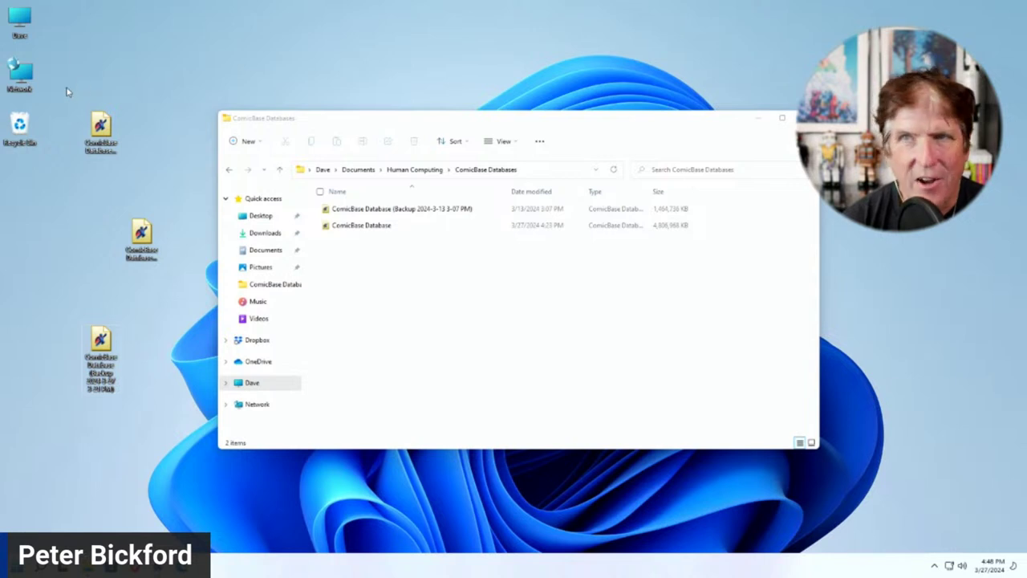
- Turn off item check boxes in File Explorer's view options
click(504, 142)
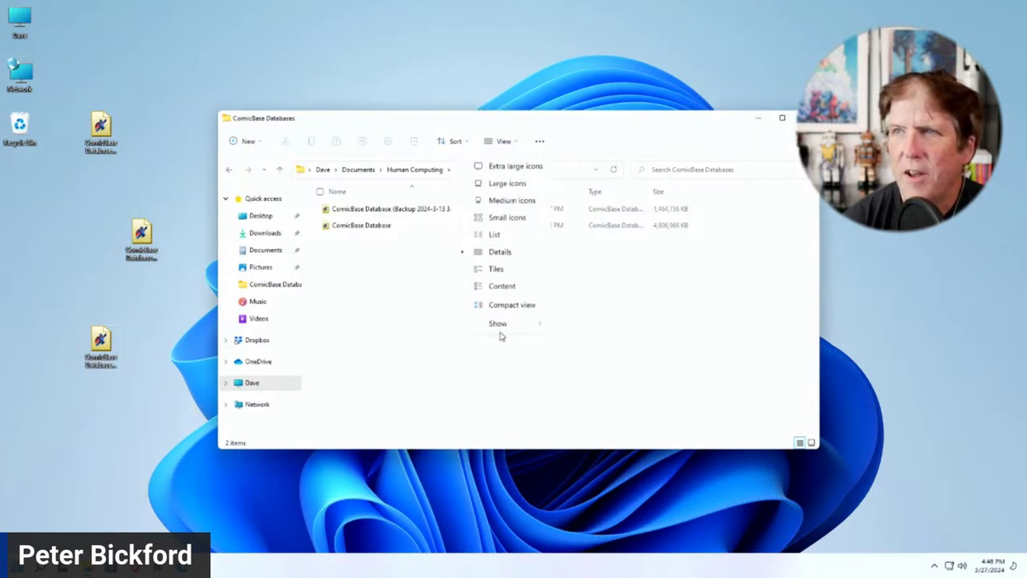
mouse_move(503, 324)
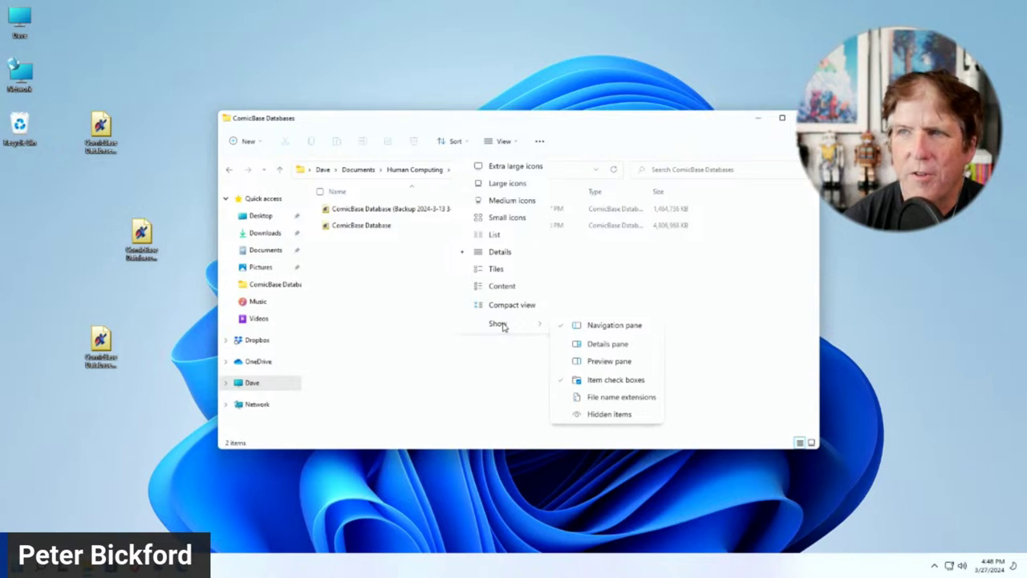
click(604, 385)
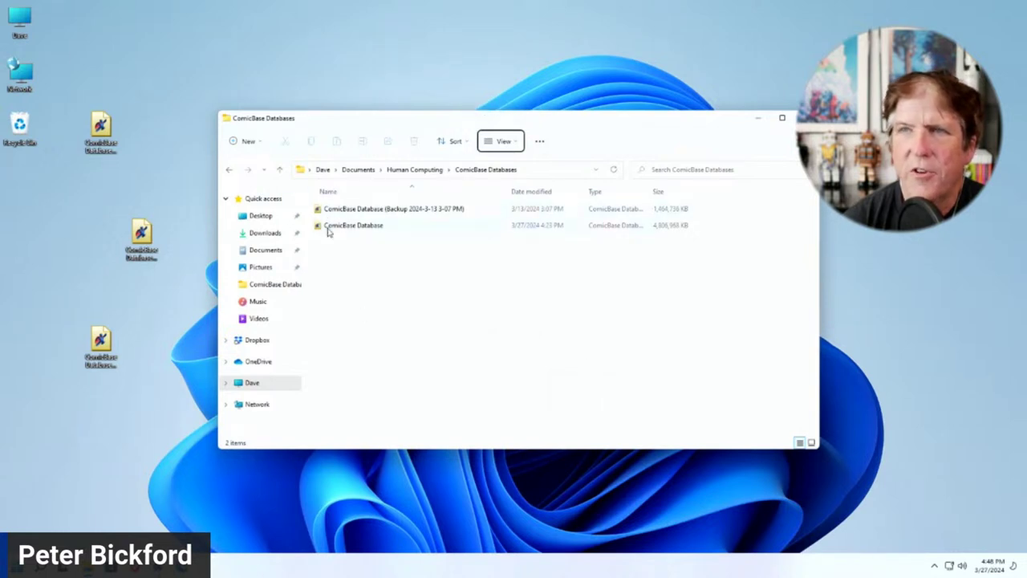
- Select the three backup files on the desktop together and move them back into the ComicBase Databases folder
click(103, 60)
drag(84, 88, 176, 443)
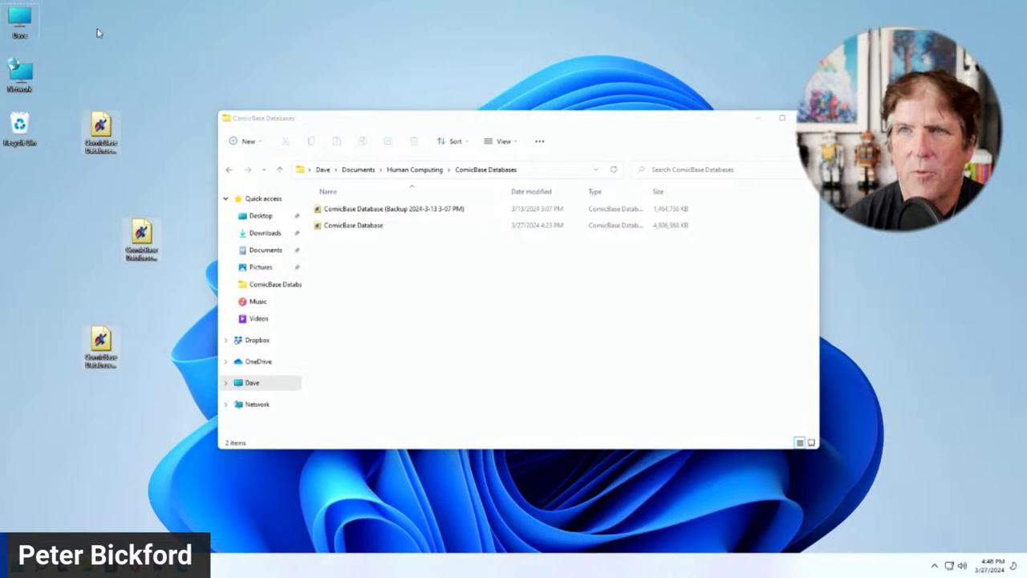
drag(81, 71, 167, 500)
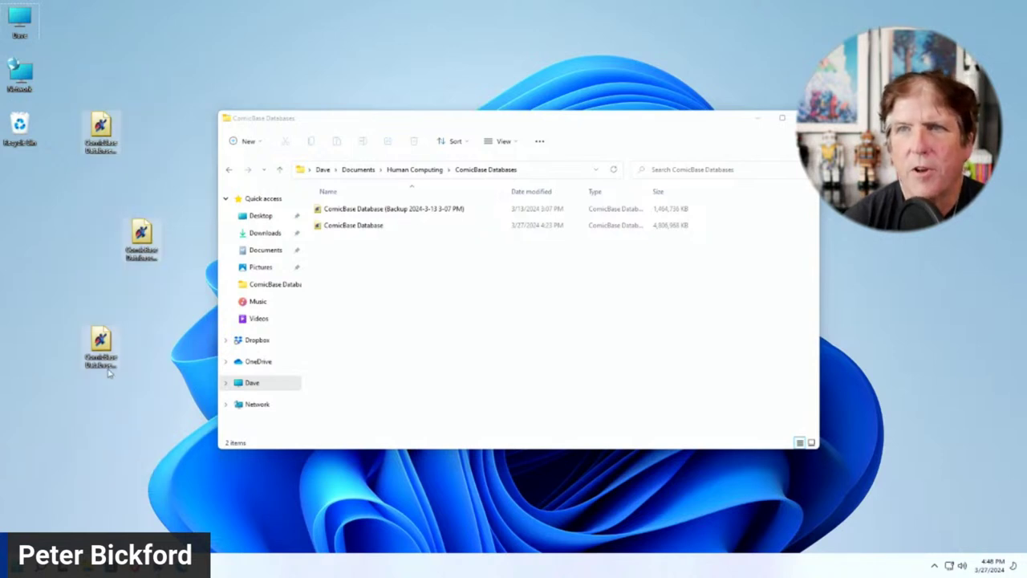
drag(99, 343, 432, 346)
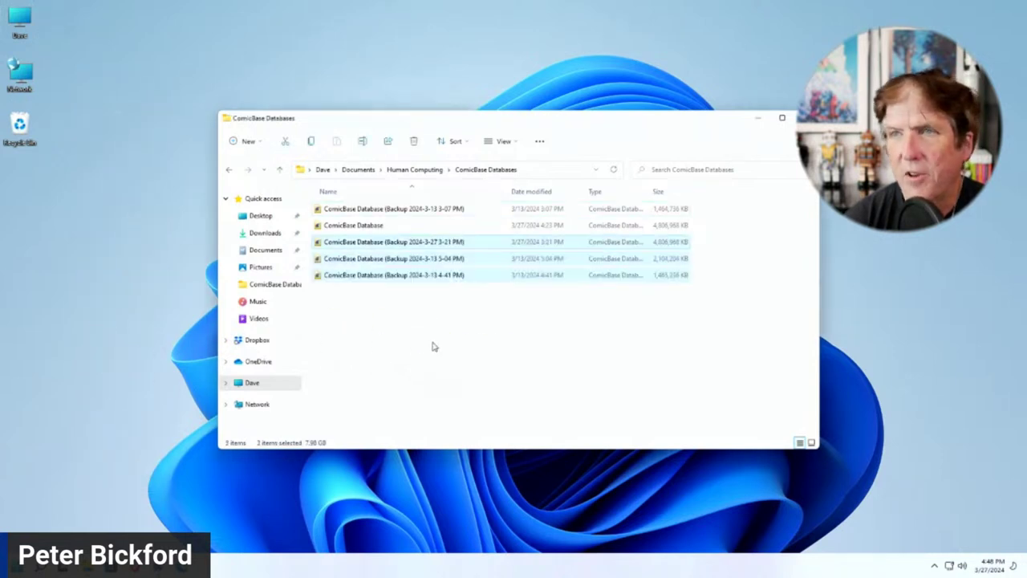
- Show file name extensions in the ComicBase Databases folder, and hide them again
click(499, 141)
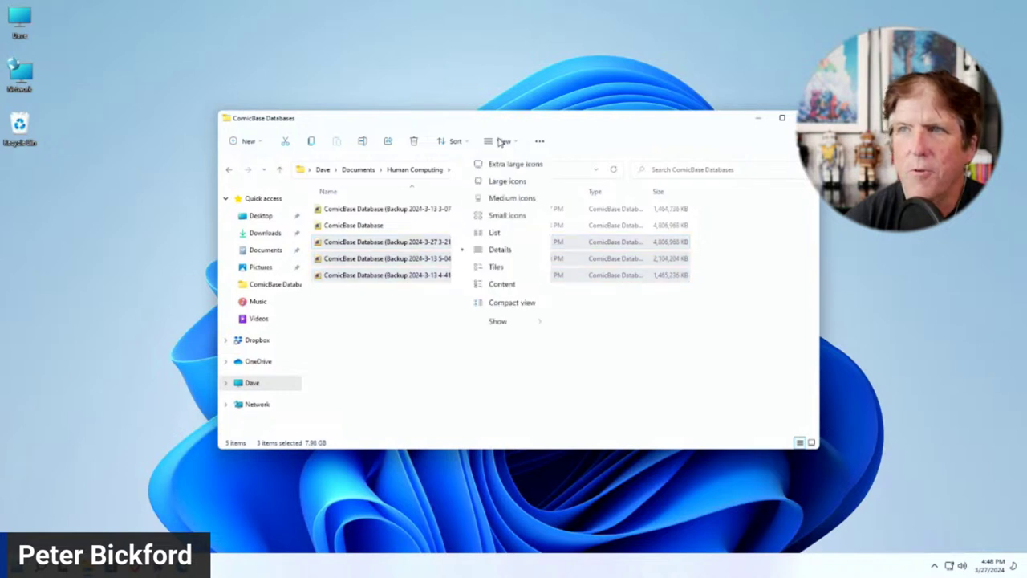
mouse_move(507, 325)
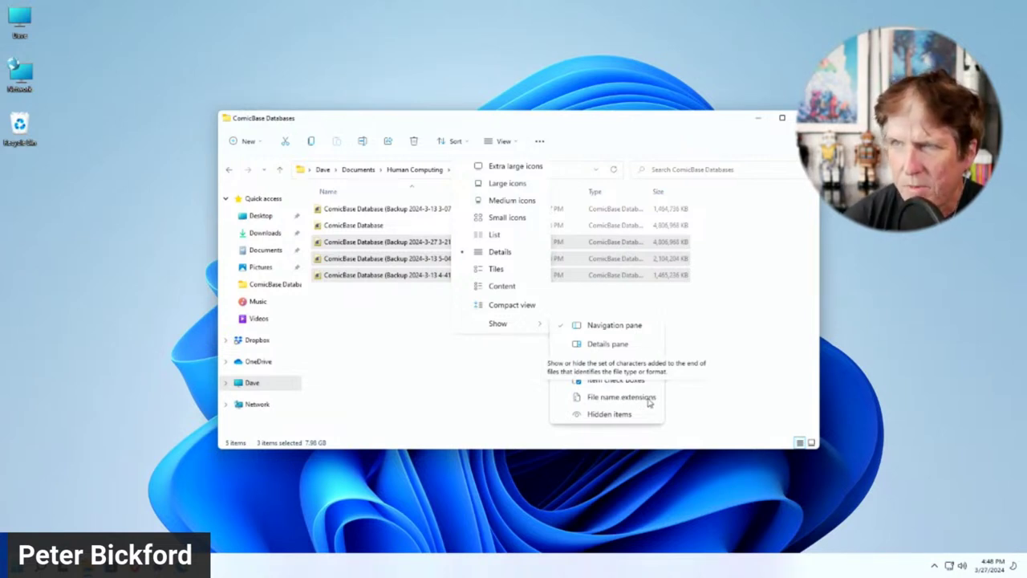
click(649, 401)
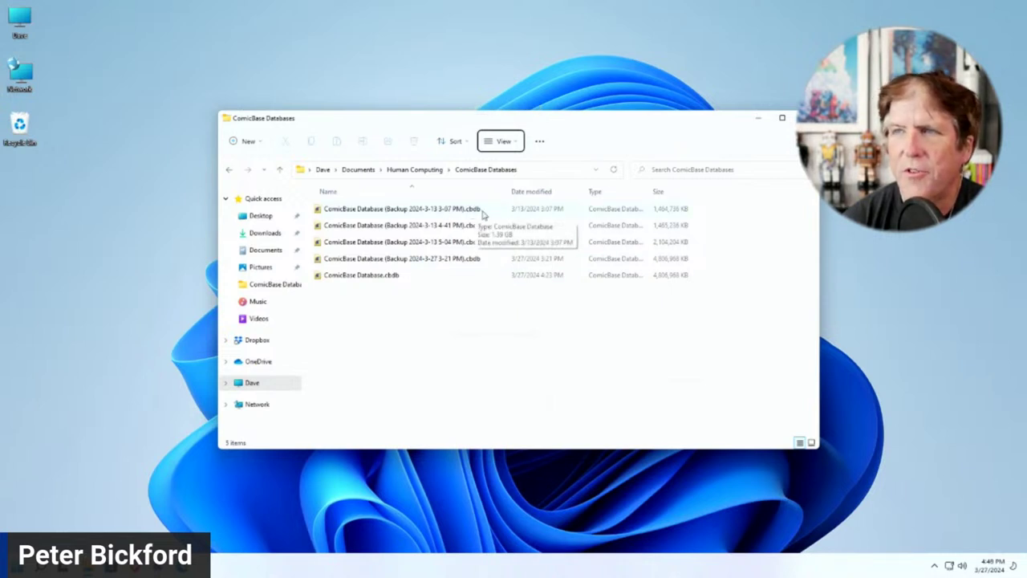
click(516, 147)
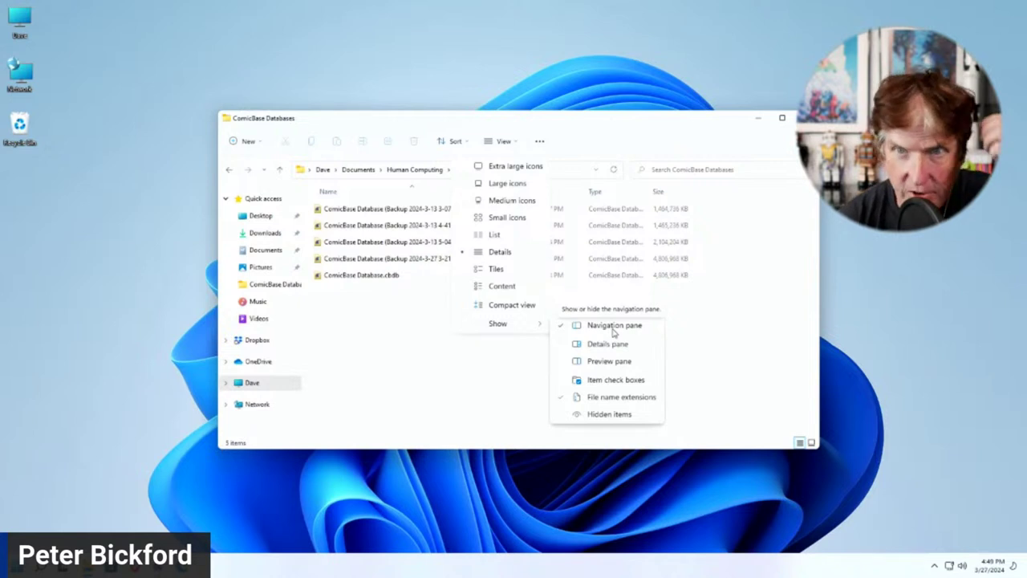
click(619, 397)
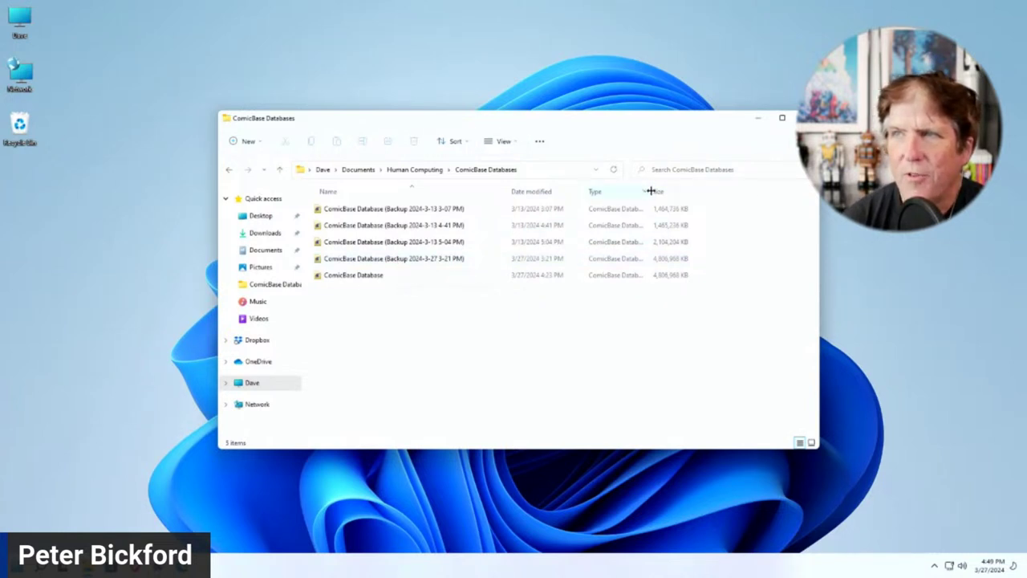
- Widen the folder's Type column to fit the full file type names
drag(651, 190, 682, 192)
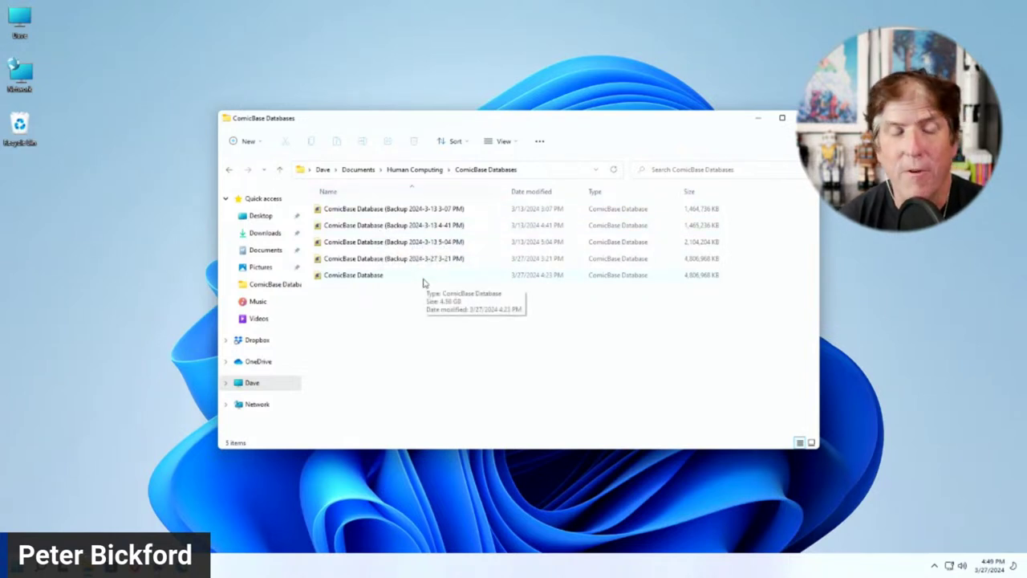
right_click(515, 327)
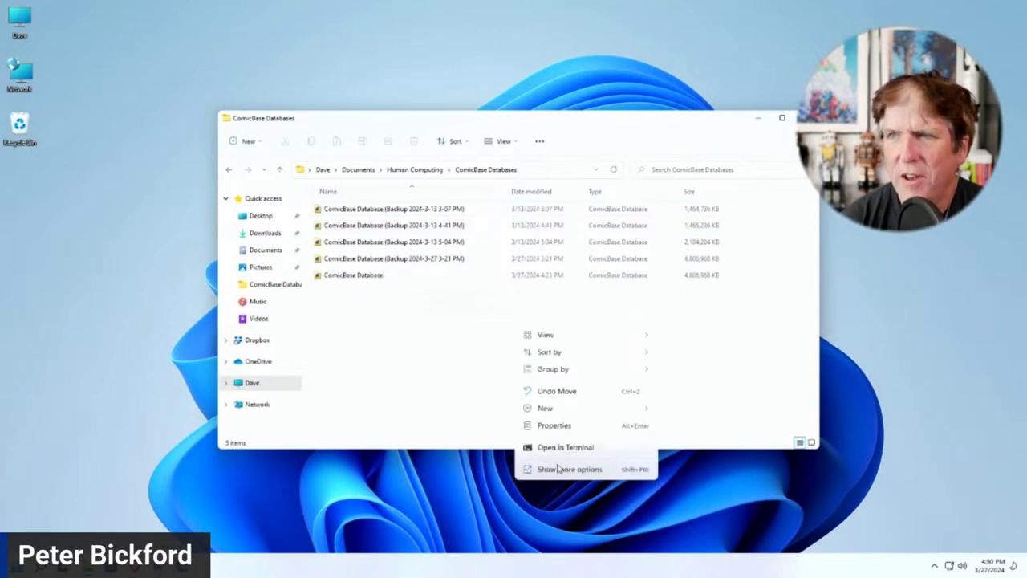
click(455, 345)
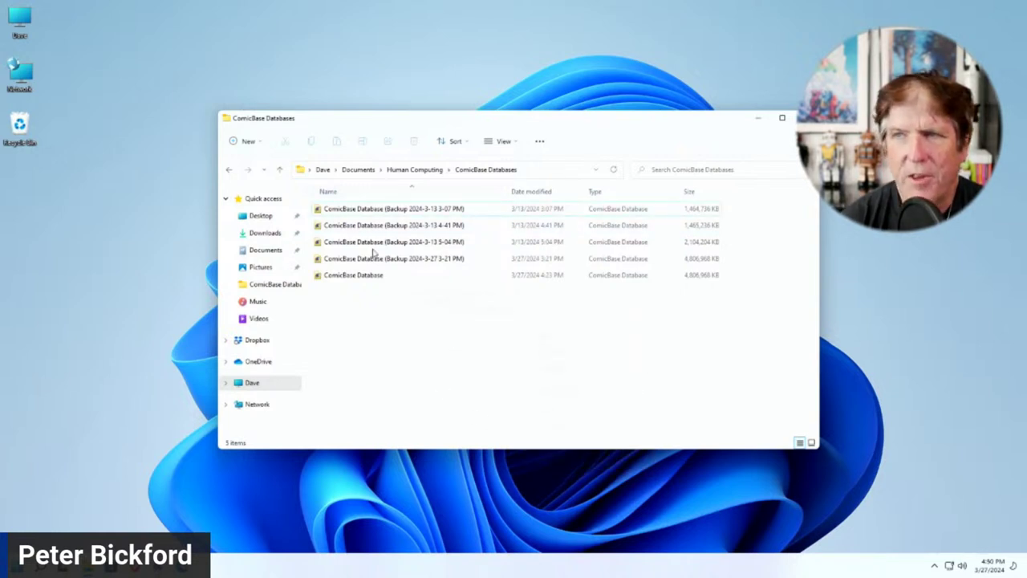
- Turn on file name extensions for the files in the ComicBase Databases folder
click(508, 145)
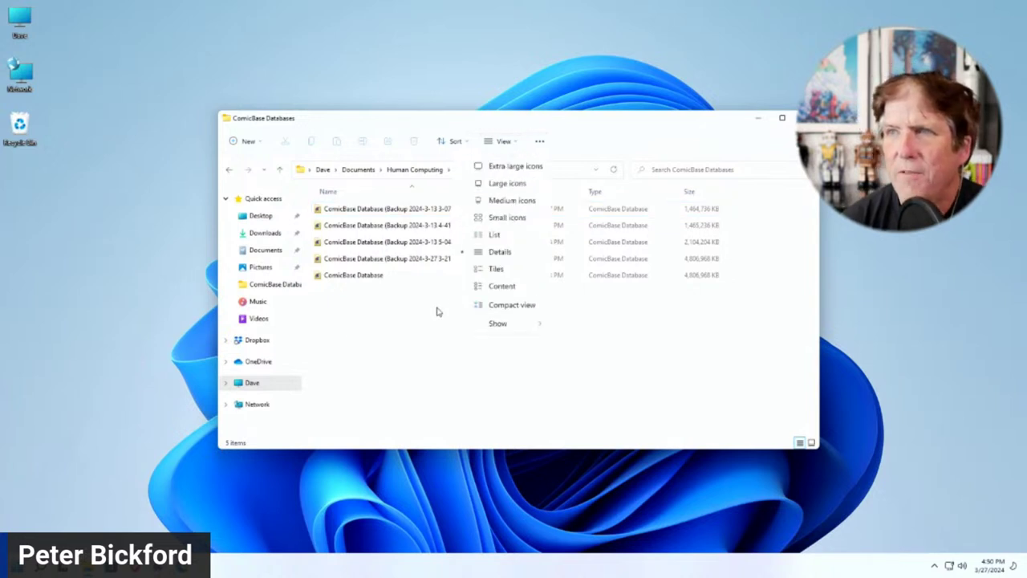
mouse_move(504, 327)
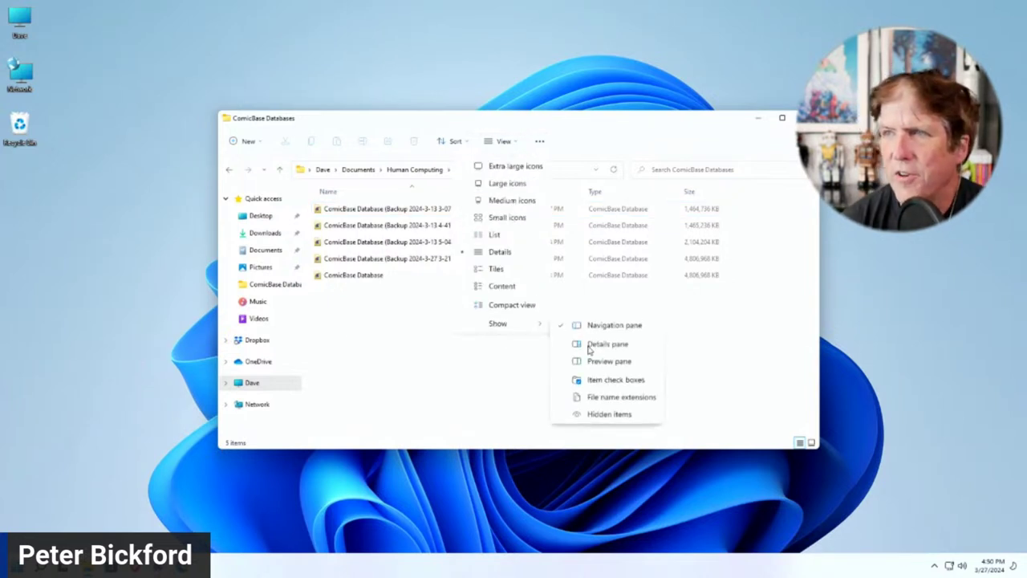
click(624, 399)
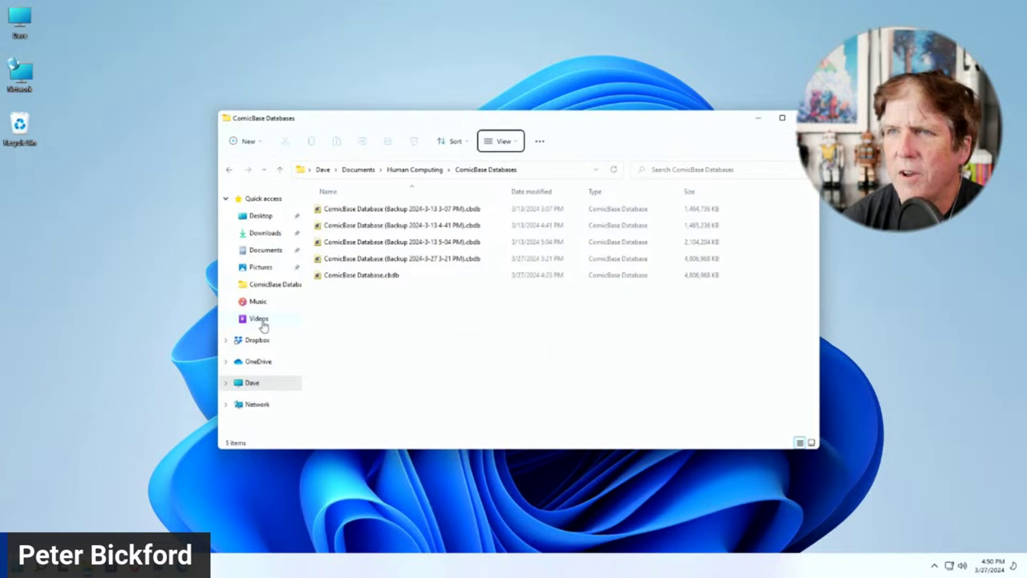
- Look for an image file in the Pictures folder, including Saved Pictures and Camera Roll, and open the Documents folder
click(259, 270)
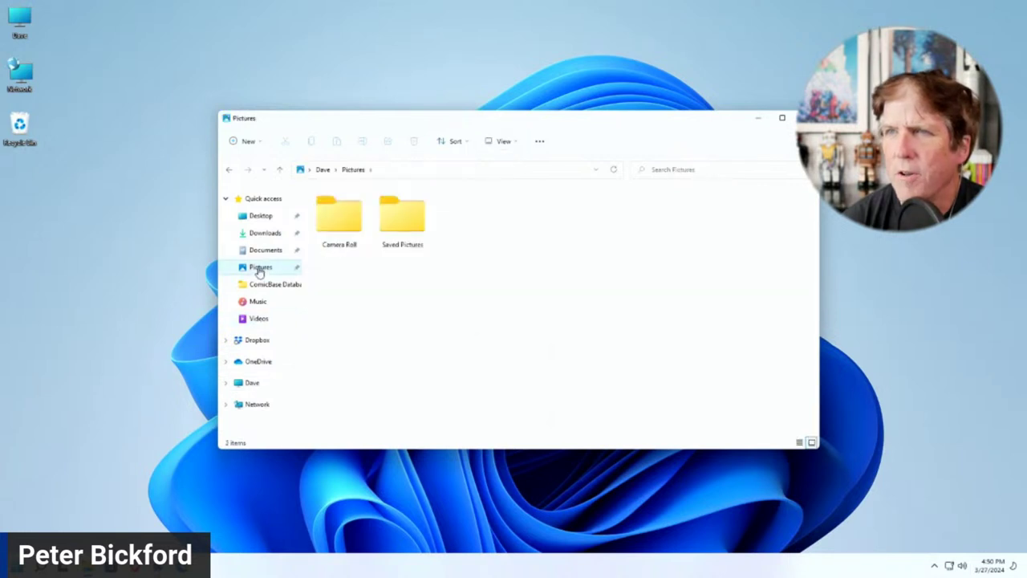
click(394, 218)
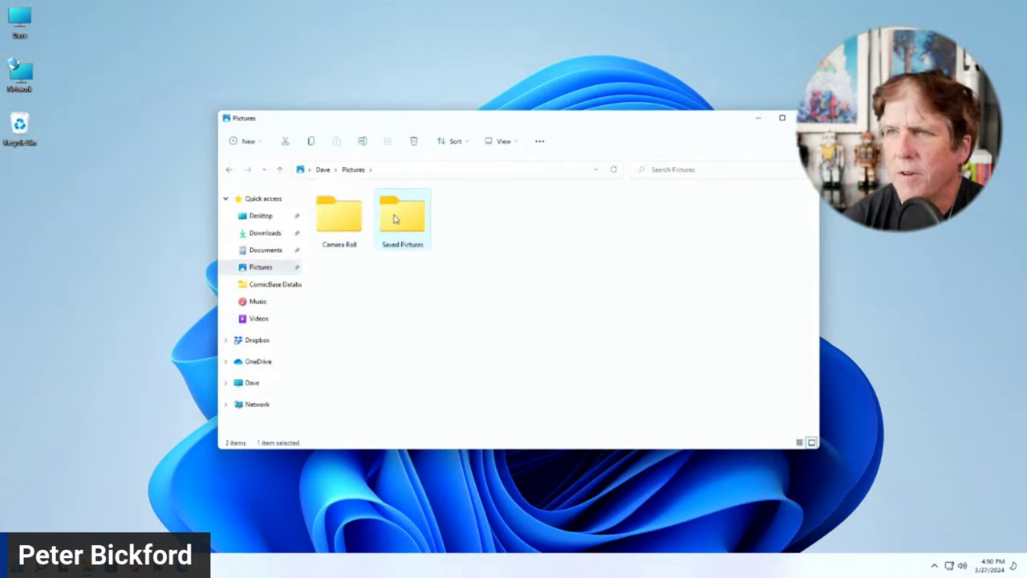
double_click(395, 219)
key(alt+Left)
click(338, 227)
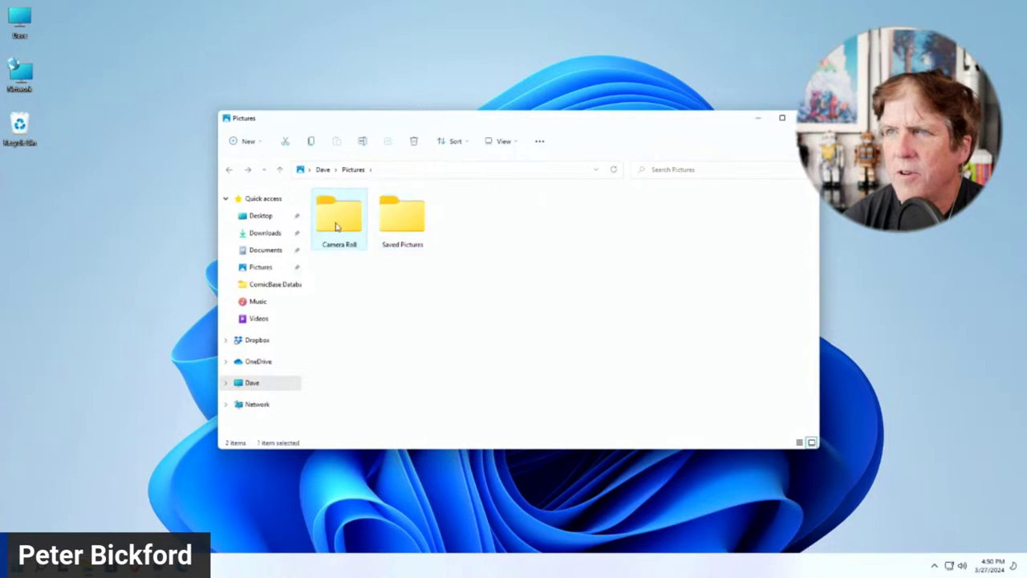
double_click(337, 227)
key(alt+Left)
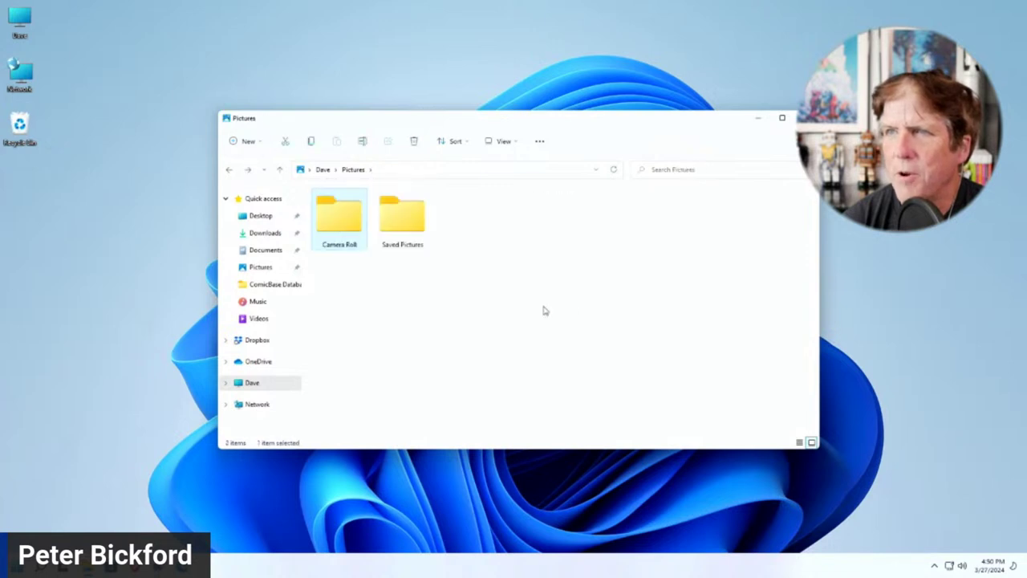
click(494, 345)
click(257, 273)
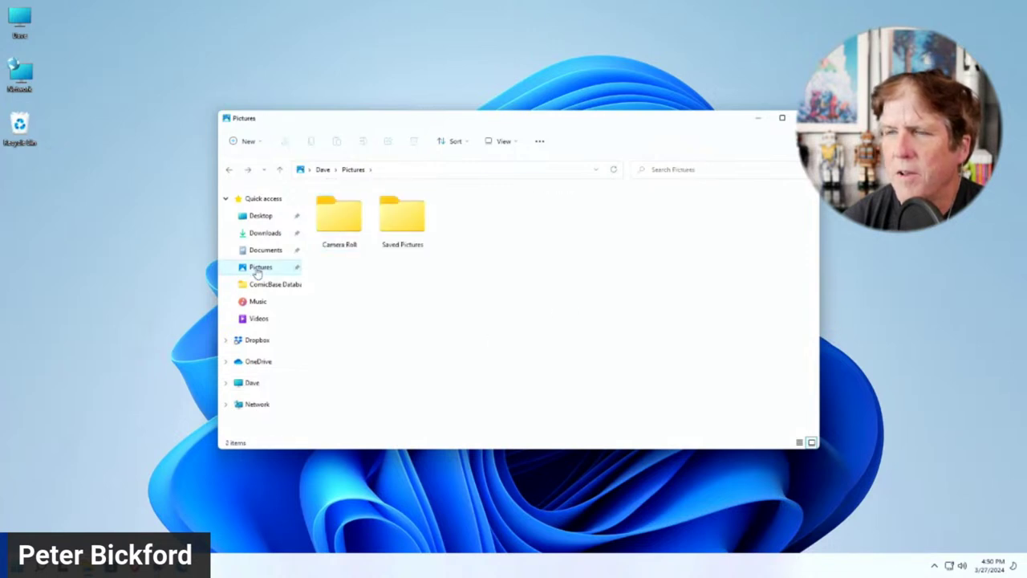
click(260, 251)
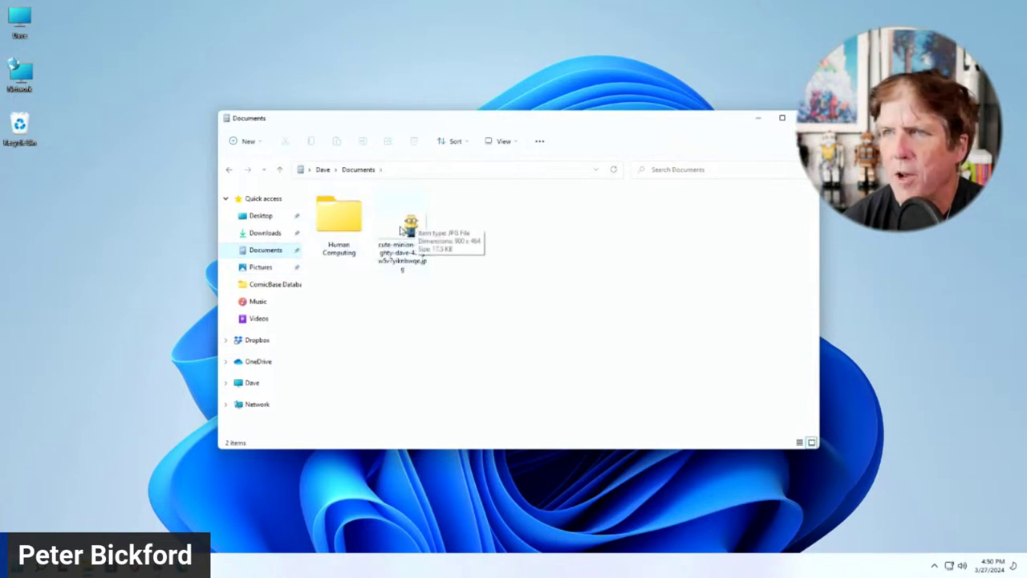
- Rename the minion JPG in Documents by appending .txt to its full name, and accept the extension change
drag(405, 227, 438, 321)
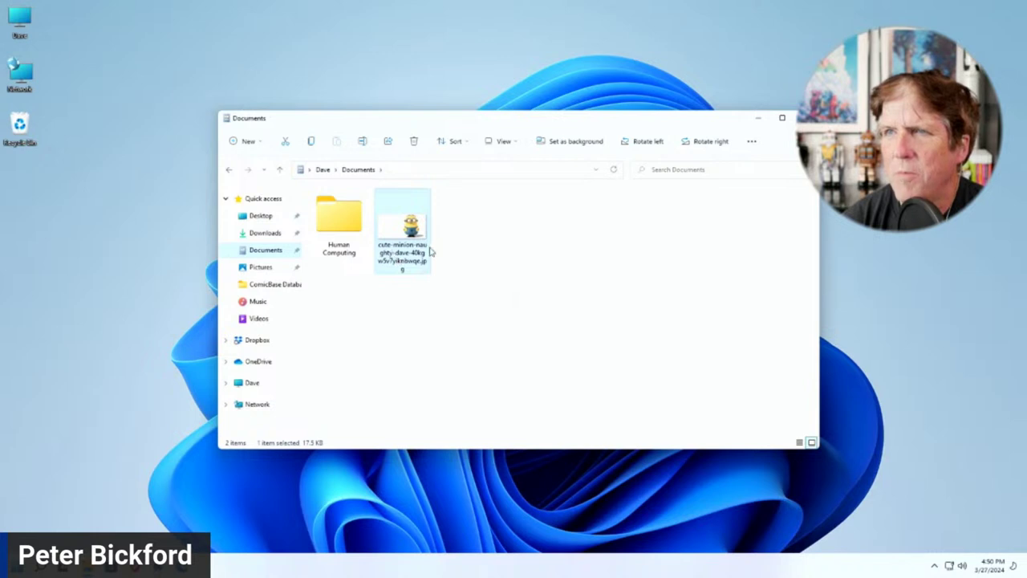
mouse_move(419, 263)
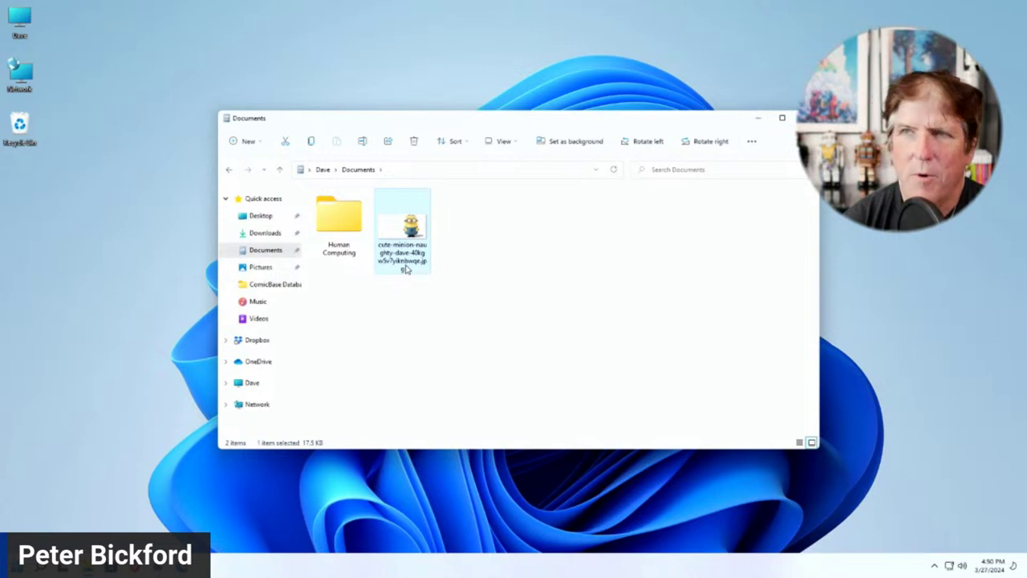
click(407, 269)
click(410, 269)
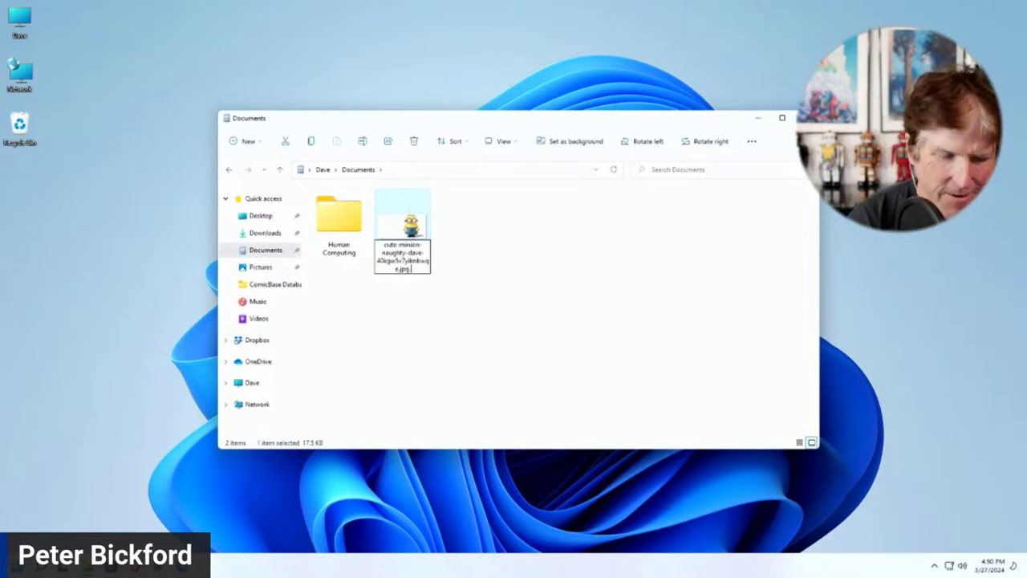
text(.txt)
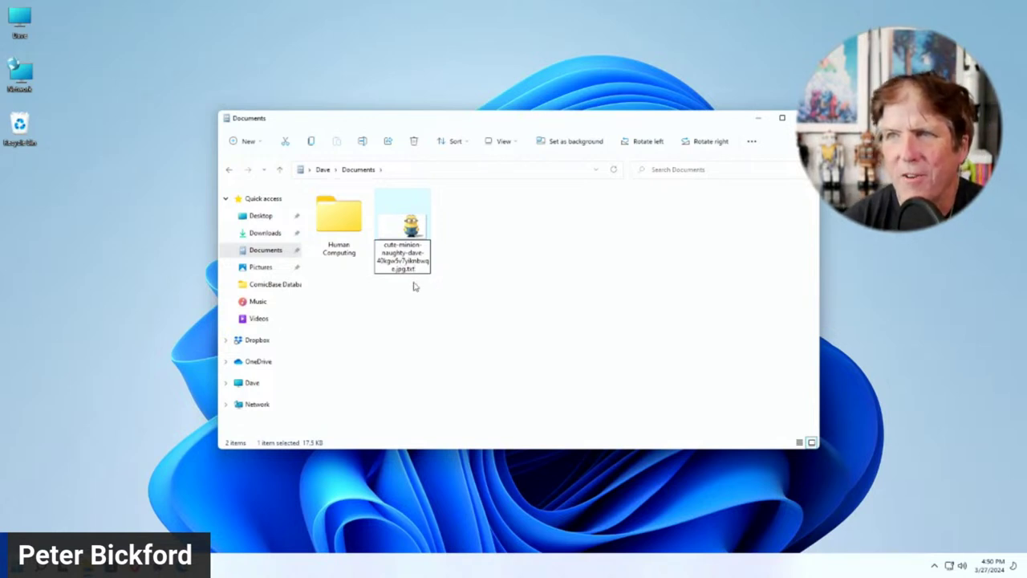
key(Return)
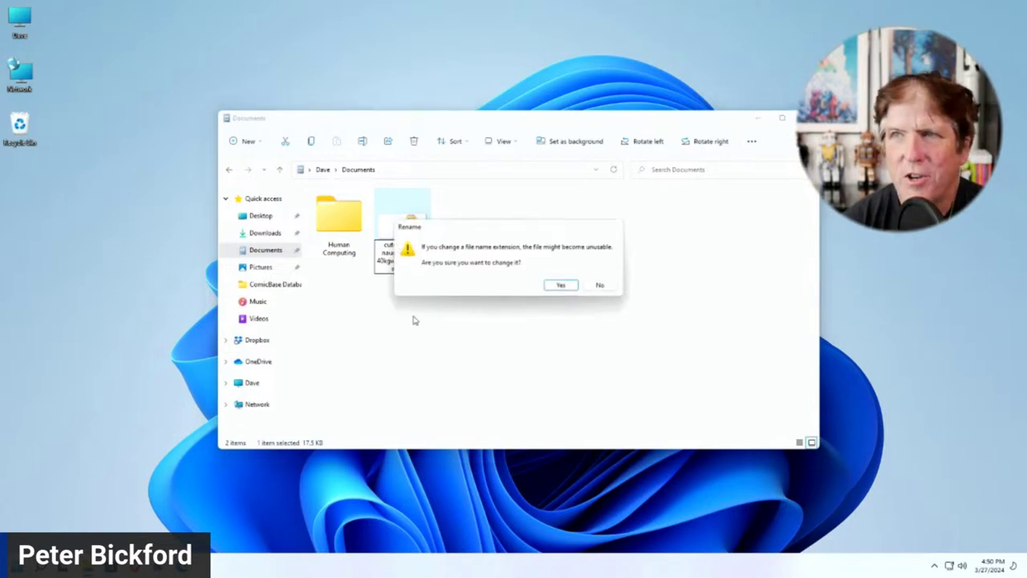
click(562, 286)
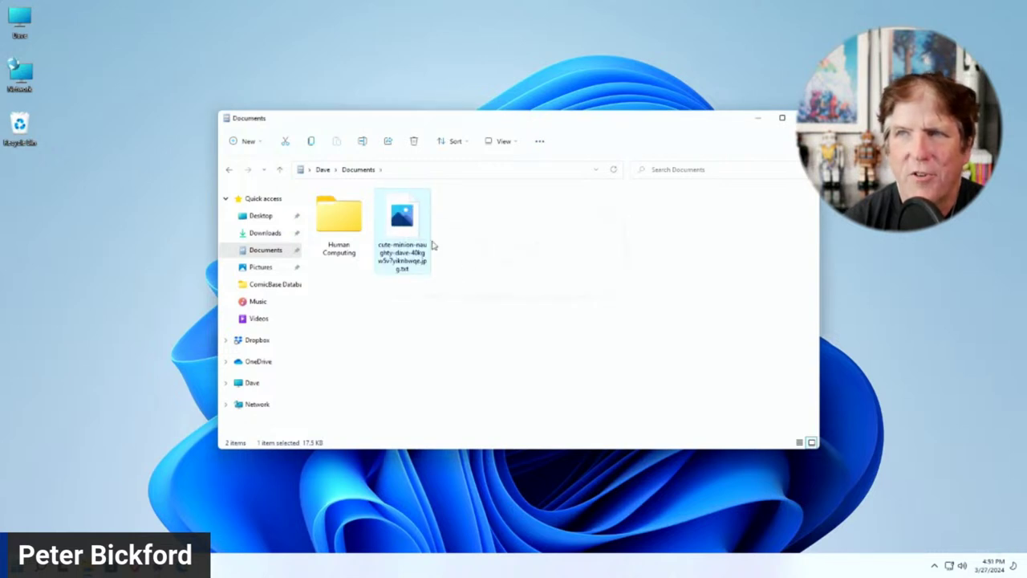
- Hide file name extensions in the Documents folder, show them again, and clear the file selection
mouse_move(409, 225)
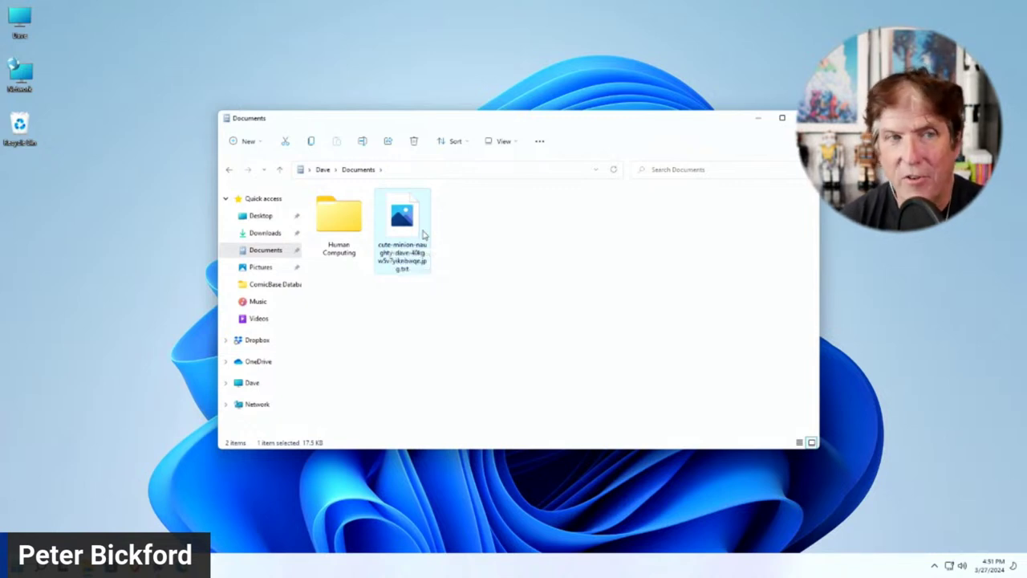
click(499, 144)
mouse_move(529, 327)
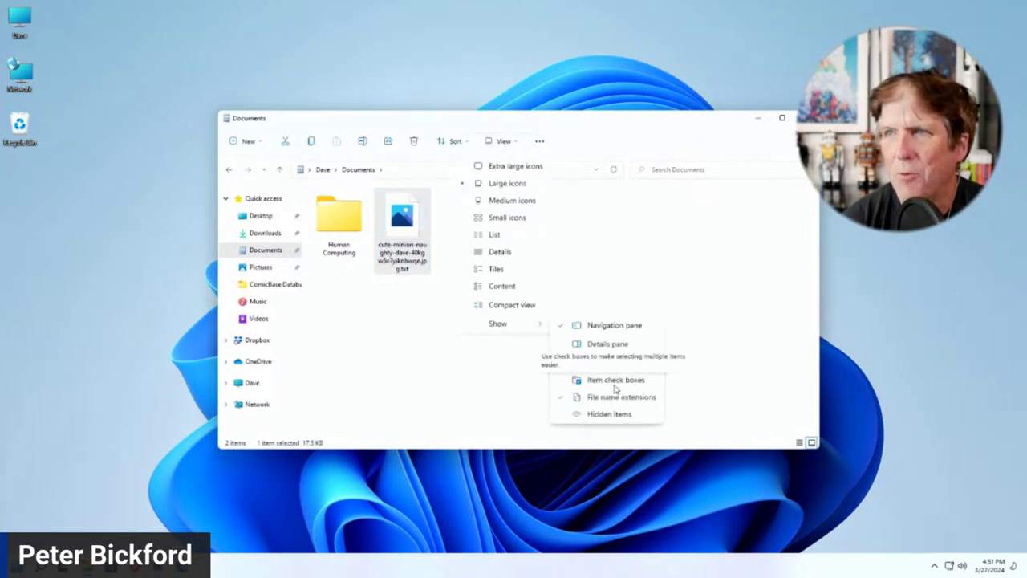
click(616, 399)
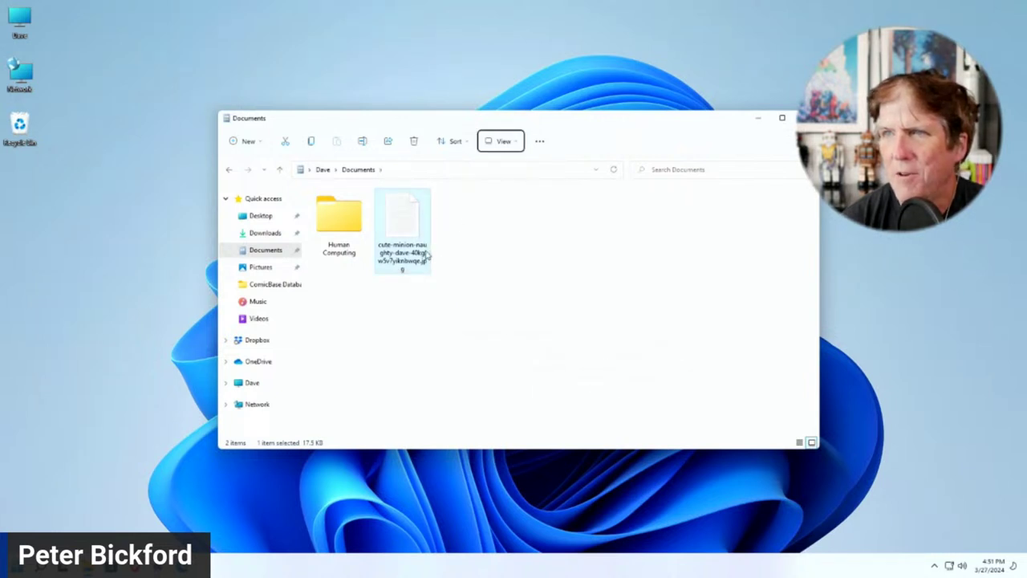
click(506, 141)
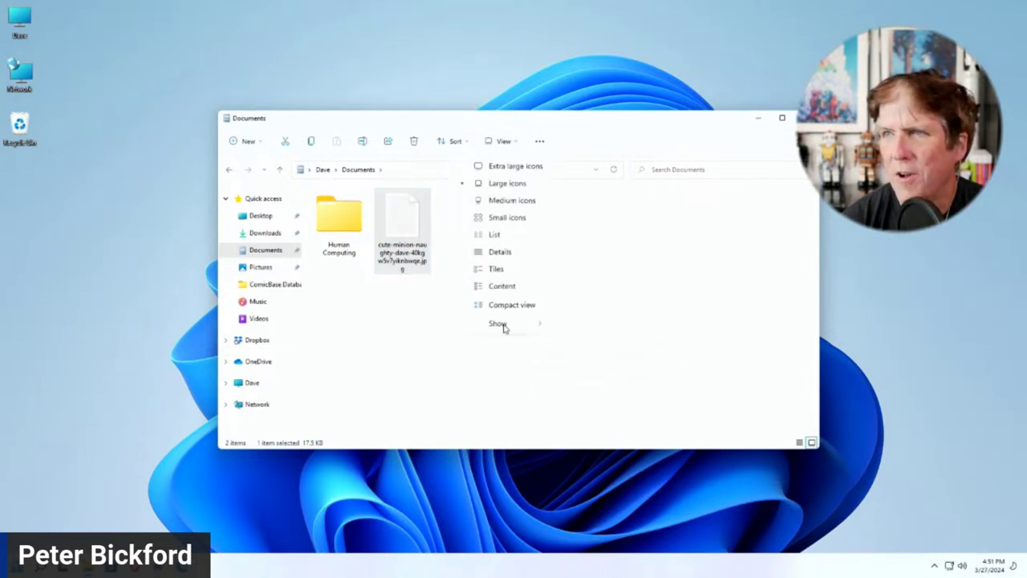
mouse_move(506, 326)
click(615, 399)
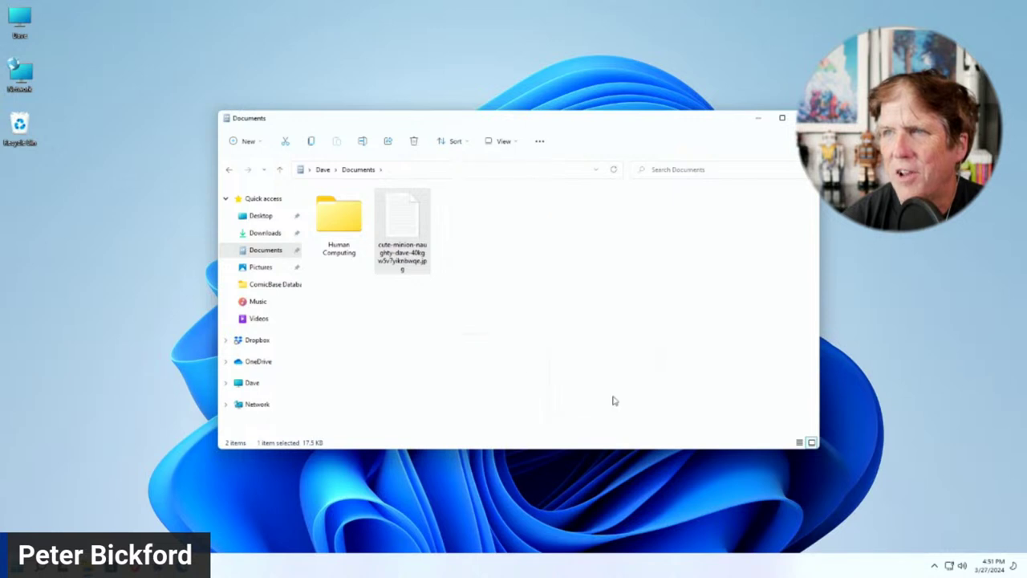
click(401, 271)
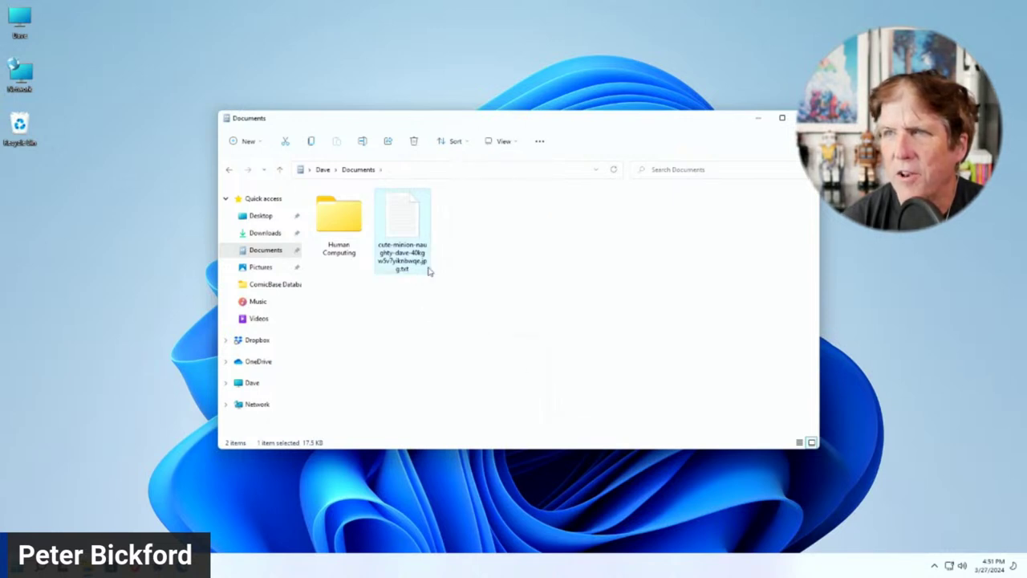
click(435, 228)
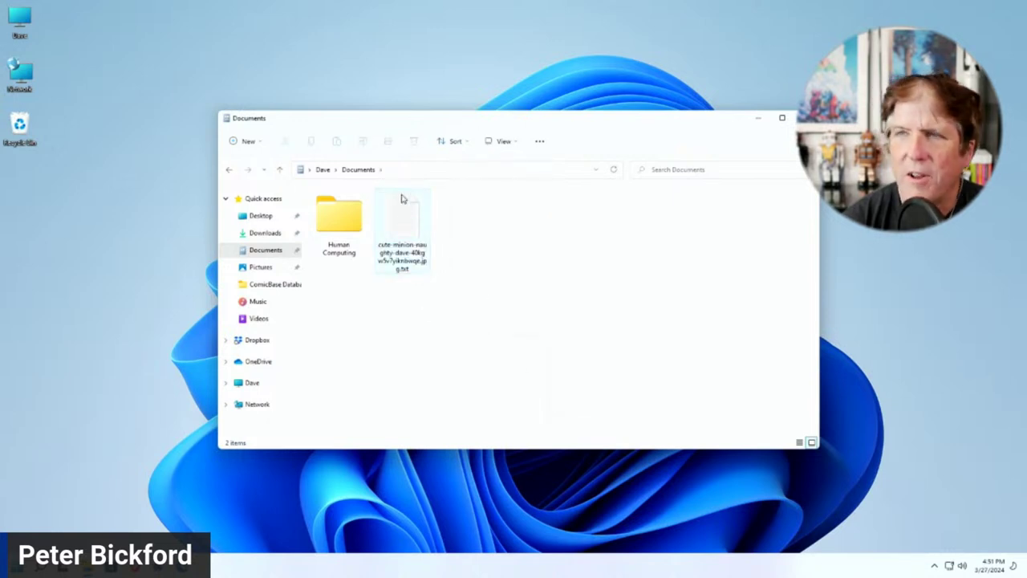
- Remove the .txt ending from the minion image's file name so it ends in .jpg, and accept the extension change
drag(404, 215, 516, 305)
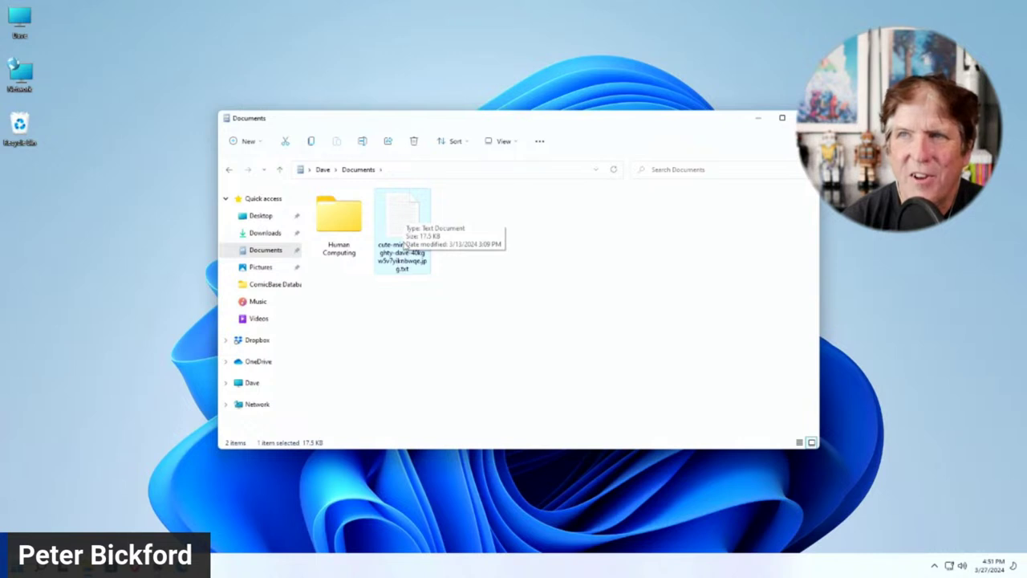
click(411, 273)
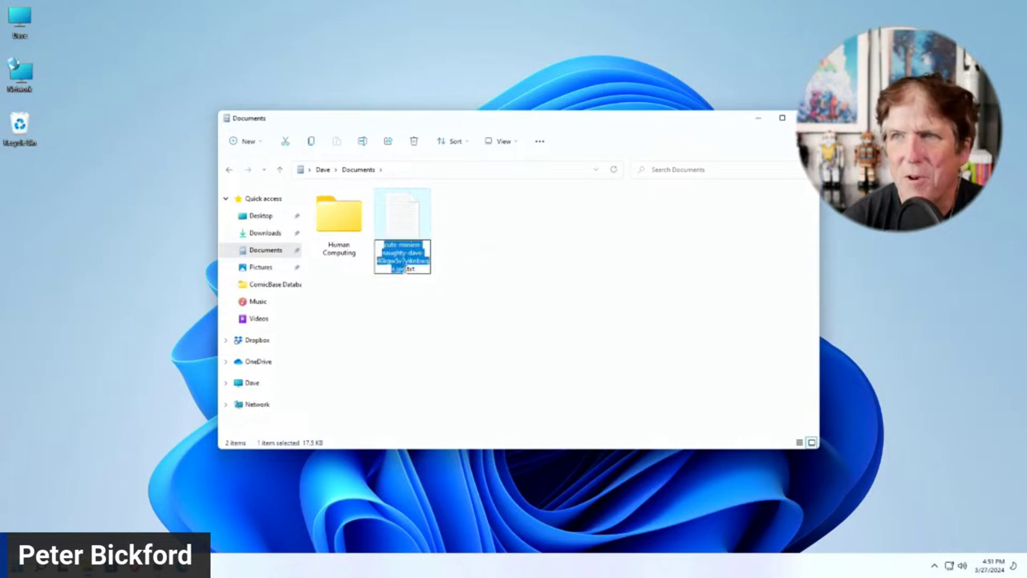
double_click(424, 270)
key(BackSpace)
key(BackSpace)
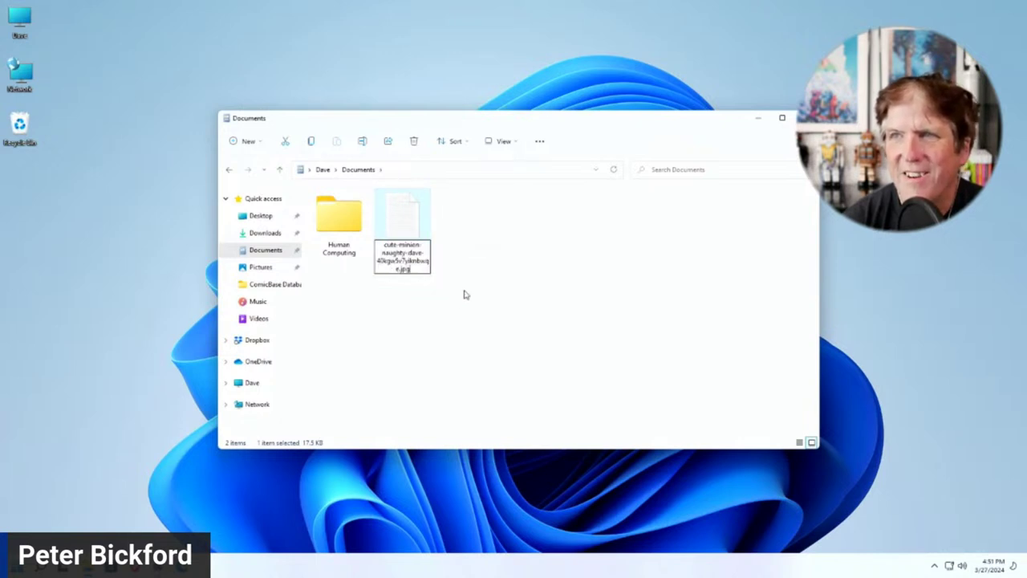
key(Return)
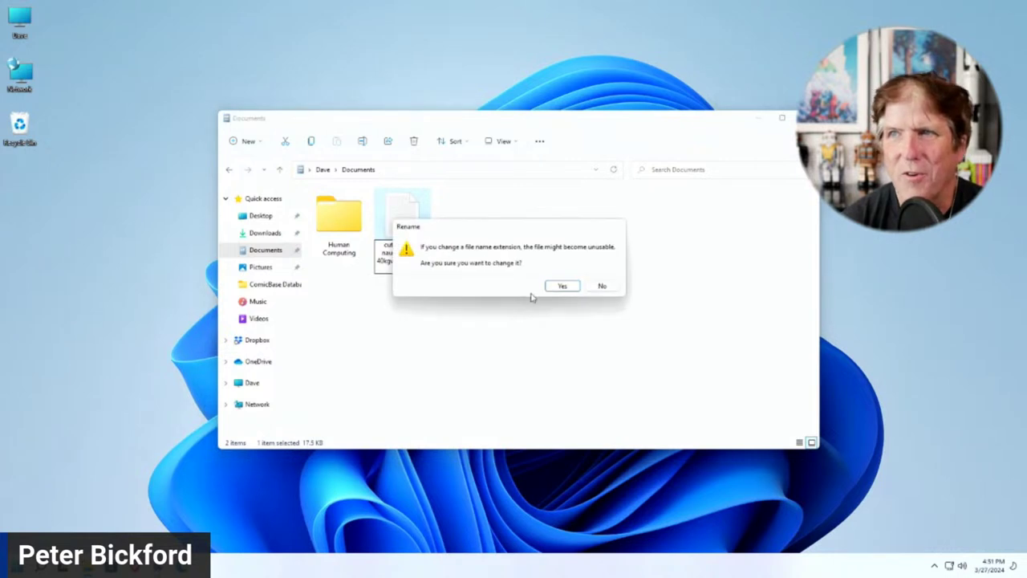
click(562, 284)
click(418, 373)
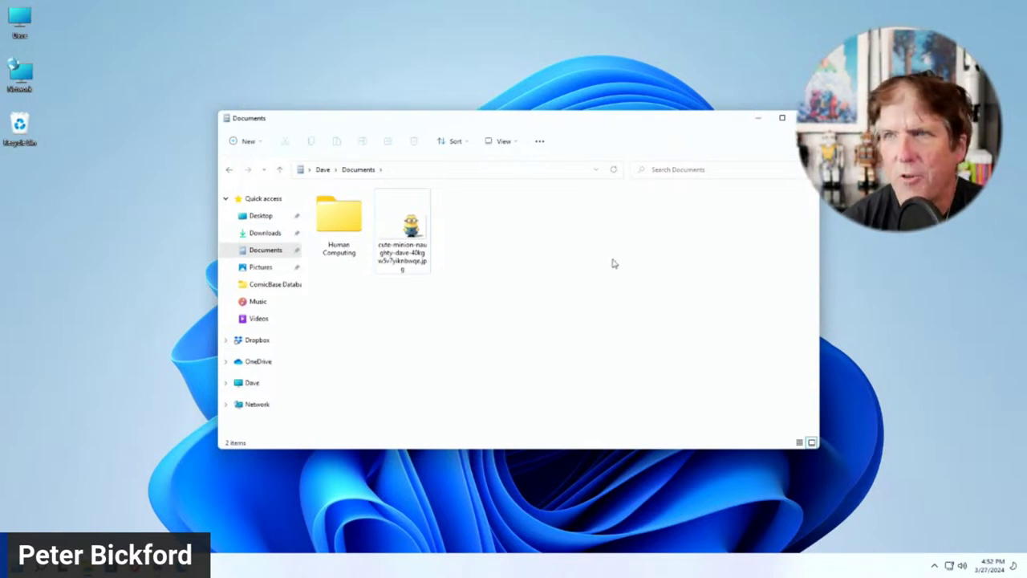
- Move the Documents window out of the way to view the desktop wallpaper, and bring the window back
mouse_move(410, 228)
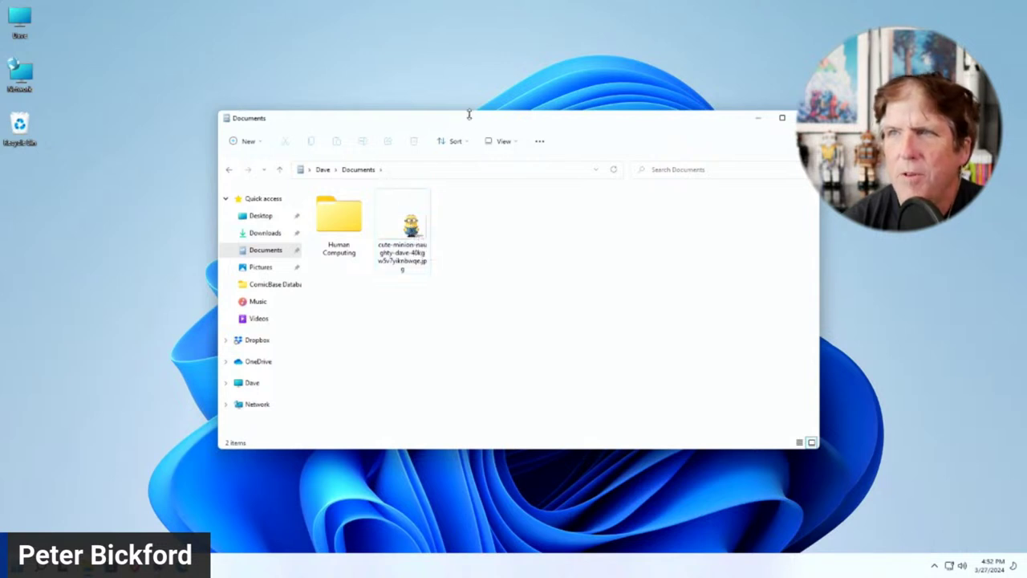
drag(469, 122, 723, 282)
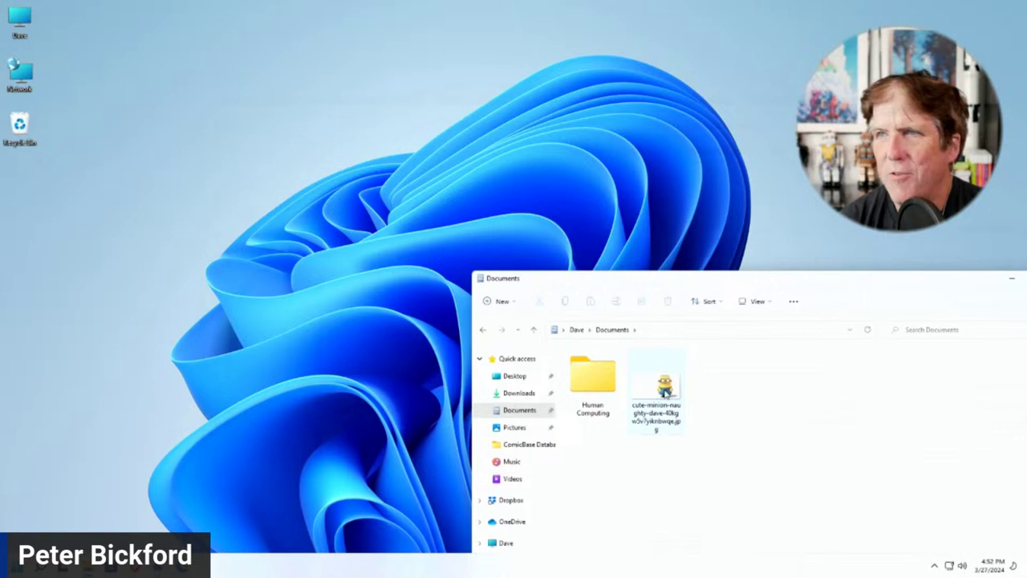
drag(663, 282, 754, 487)
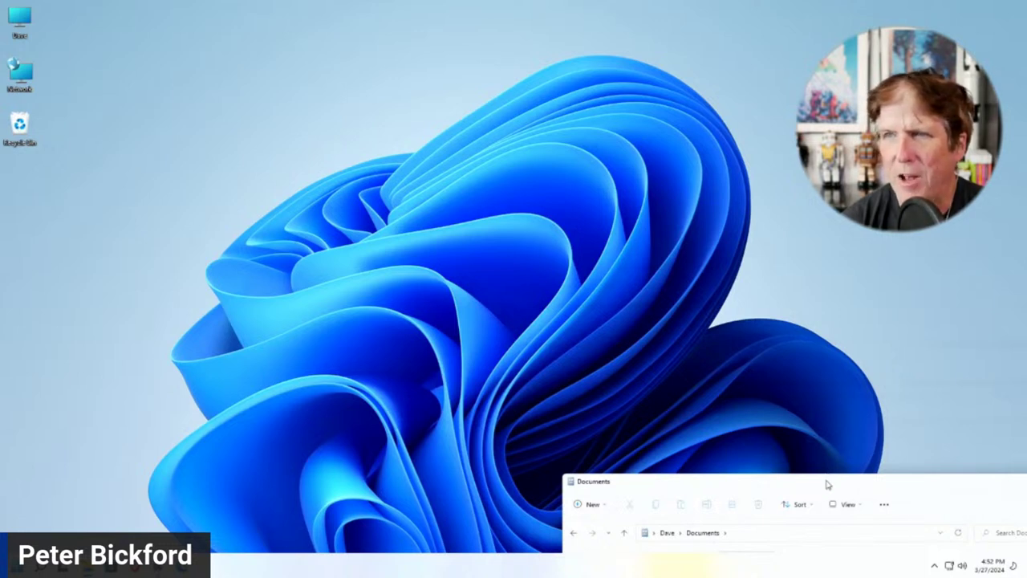
drag(829, 485, 614, 75)
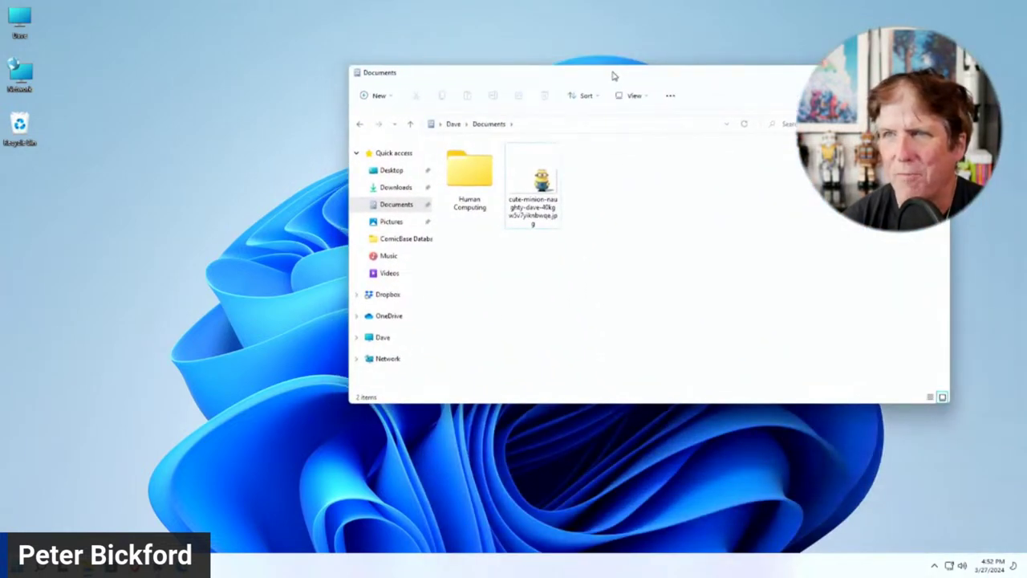
- Set the minion JPG from Documents as the desktop background and close the folder window
click(550, 187)
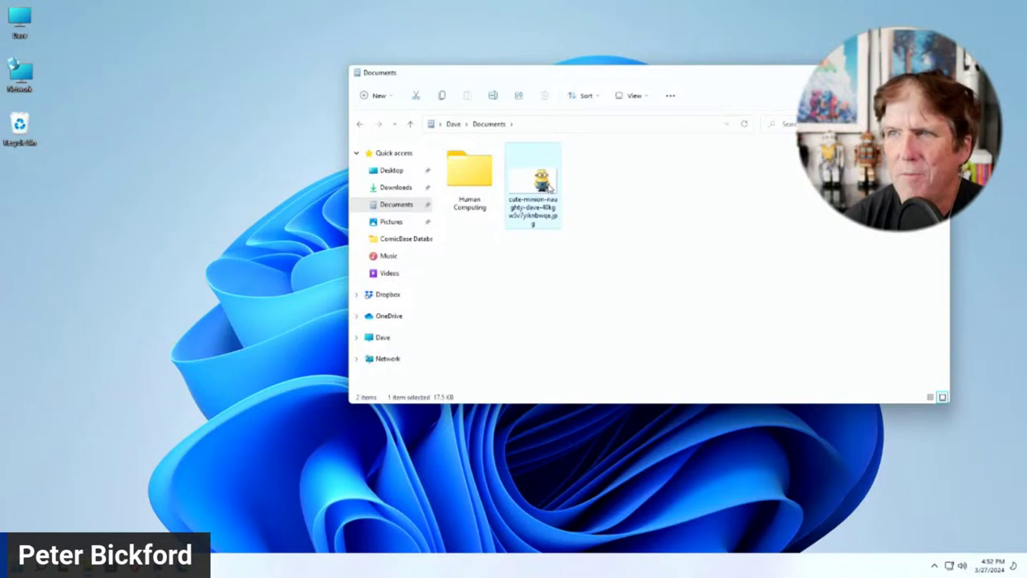
right_click(549, 187)
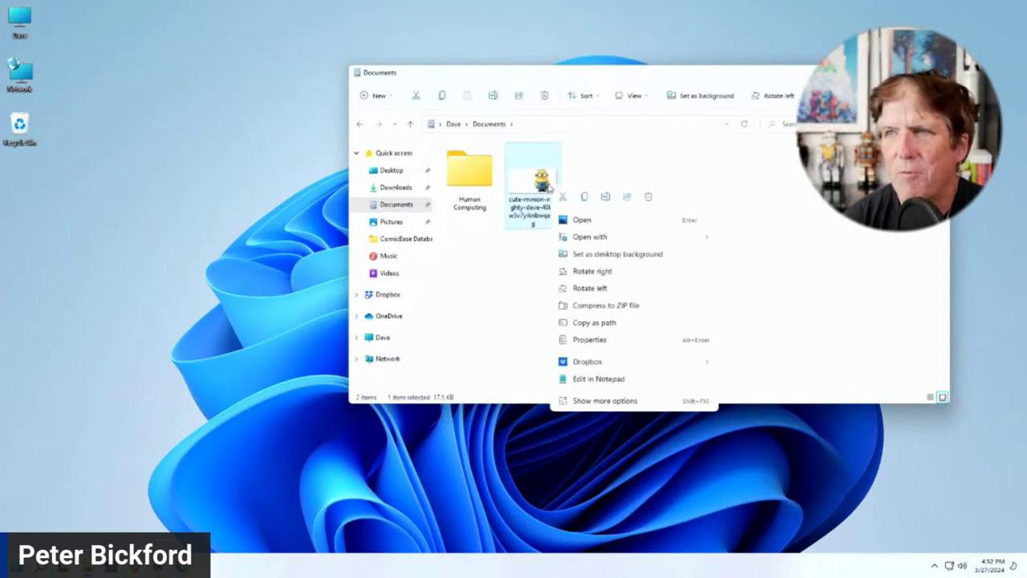
click(618, 254)
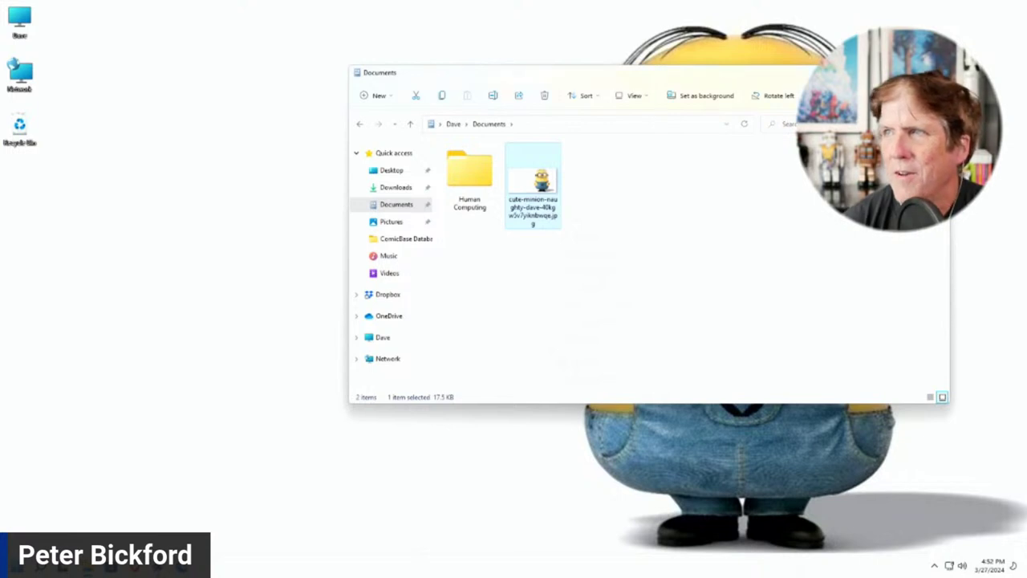
key(alt+F4)
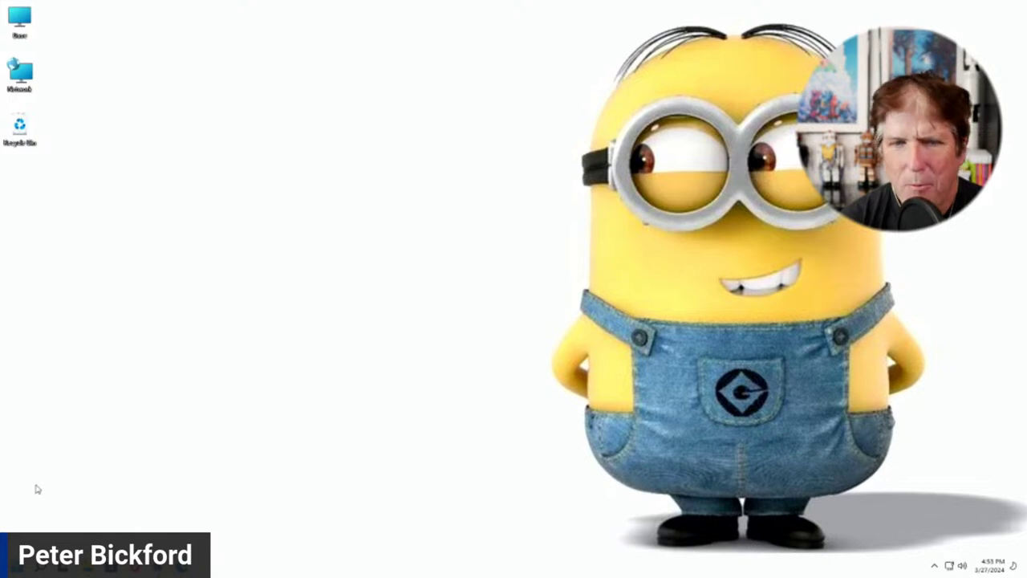
- Open the display settings from the desktop, look through them, and search for "screen saver" to open the Change screen saver dialog
right_click(285, 276)
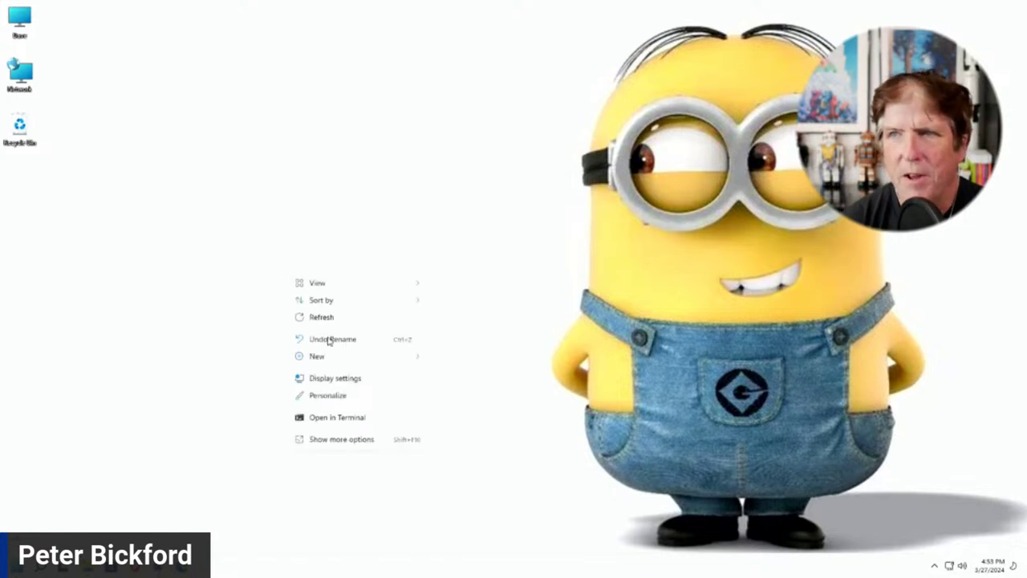
click(336, 382)
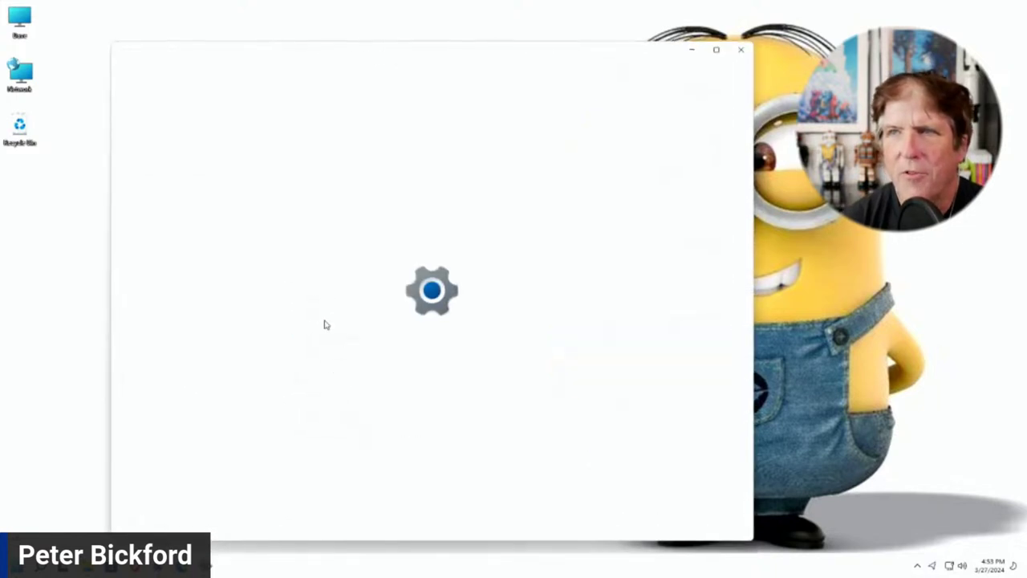
scroll(392, 322, down, 3)
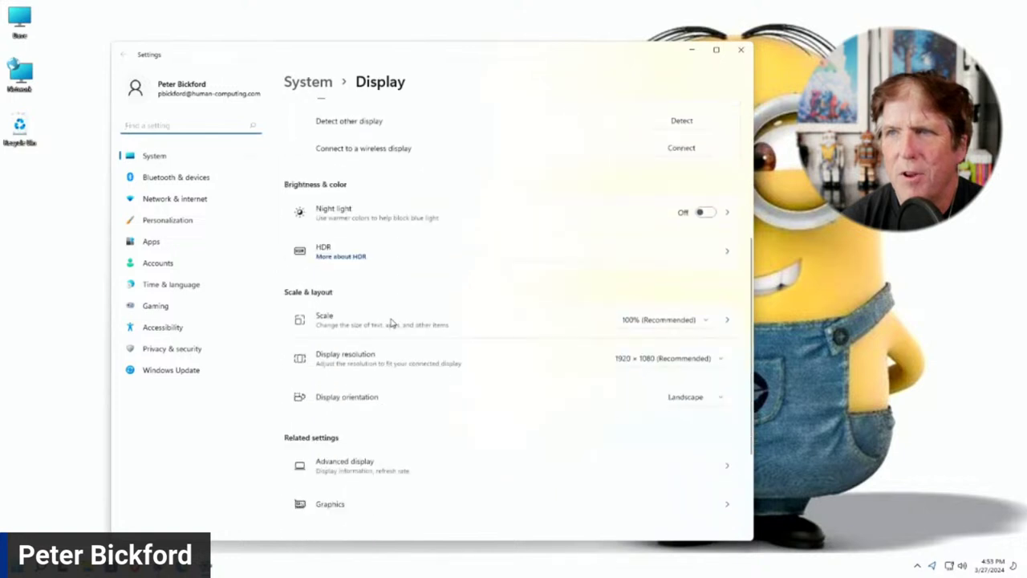
scroll(392, 322, down, 2)
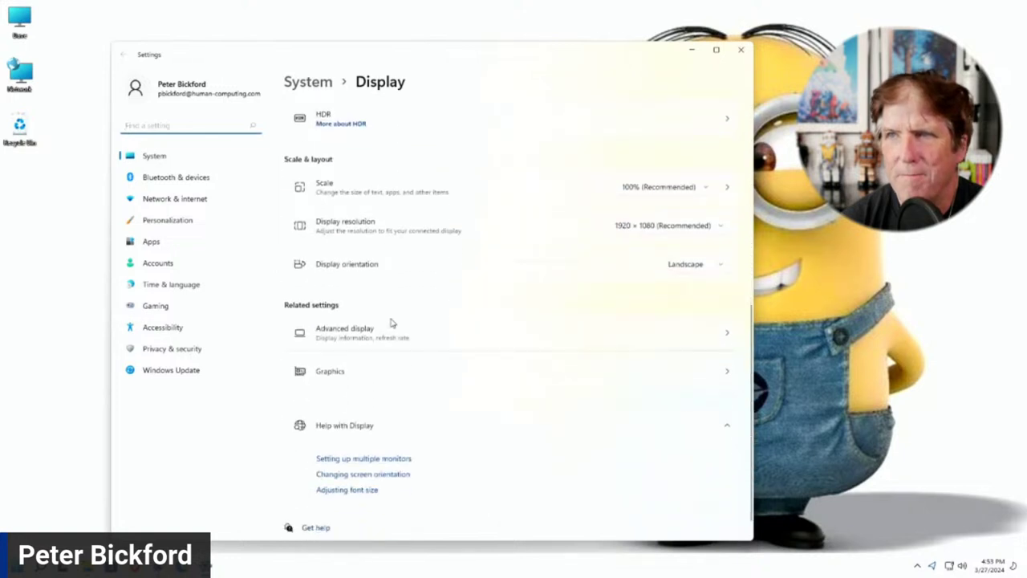
scroll(391, 322, down, 1)
scroll(391, 322, up, 3)
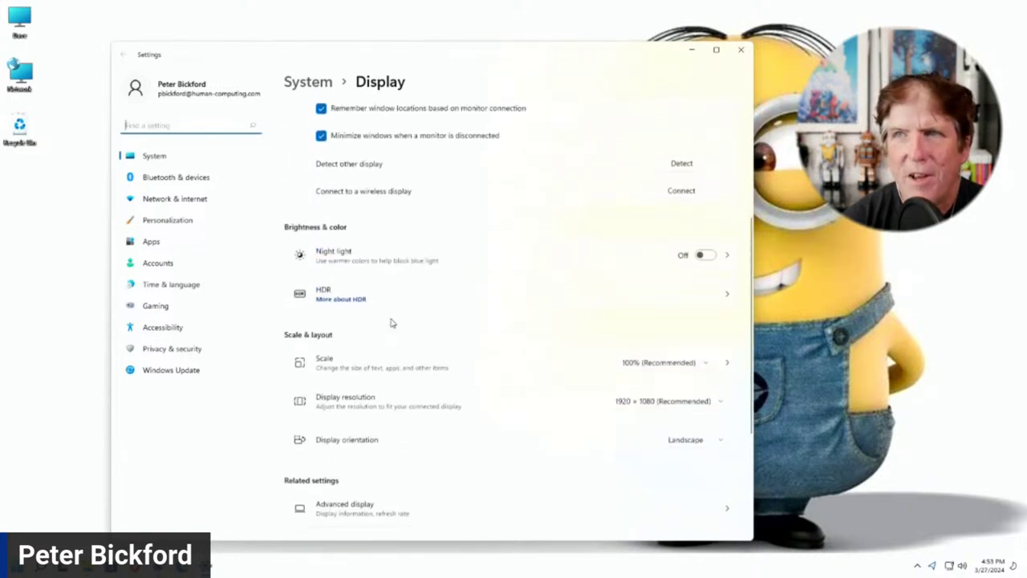
scroll(392, 322, up, 3)
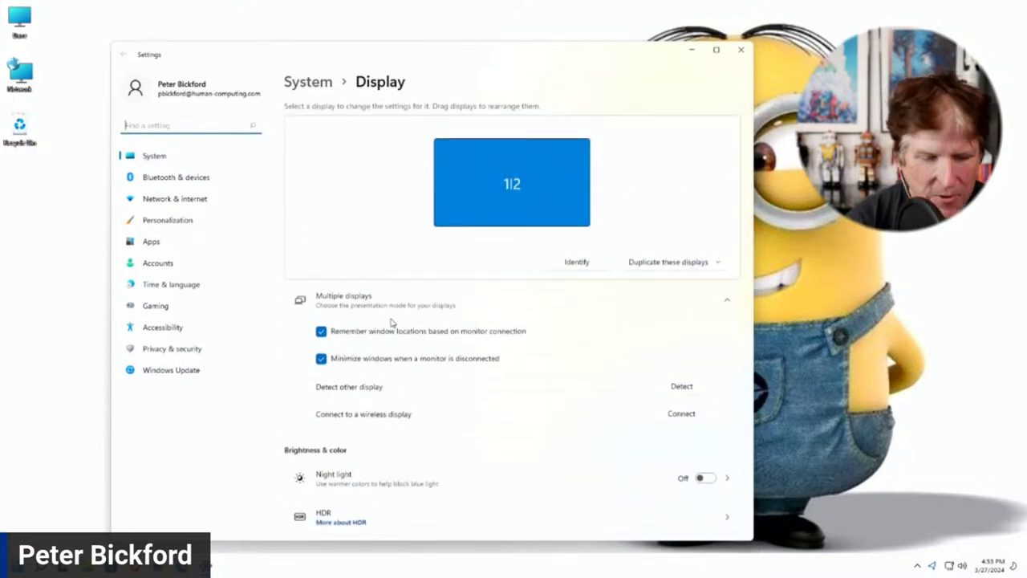
text(screen saver)
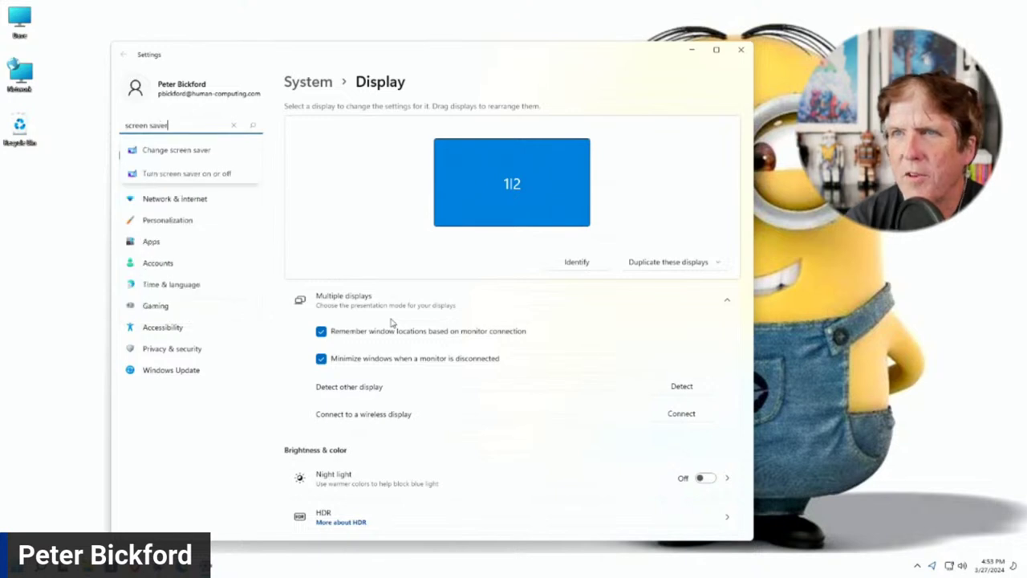
click(175, 150)
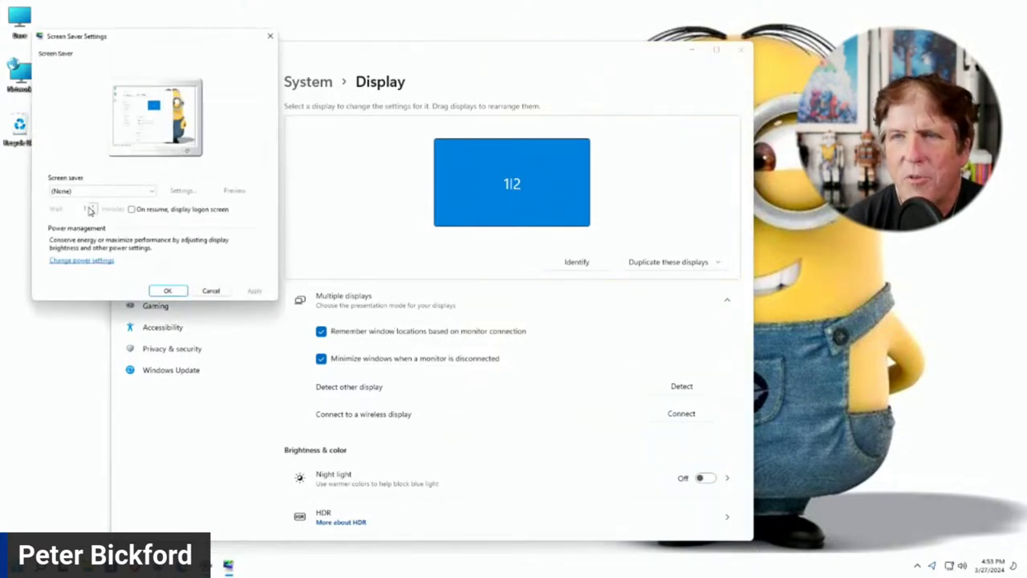
- Choose the Bubbles screen saver and preview it
click(87, 191)
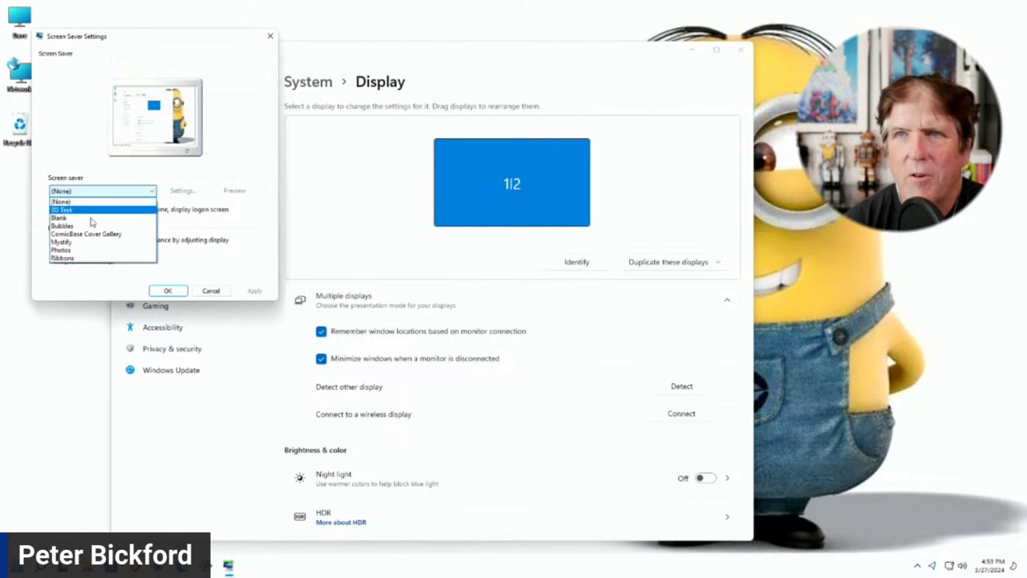
click(86, 228)
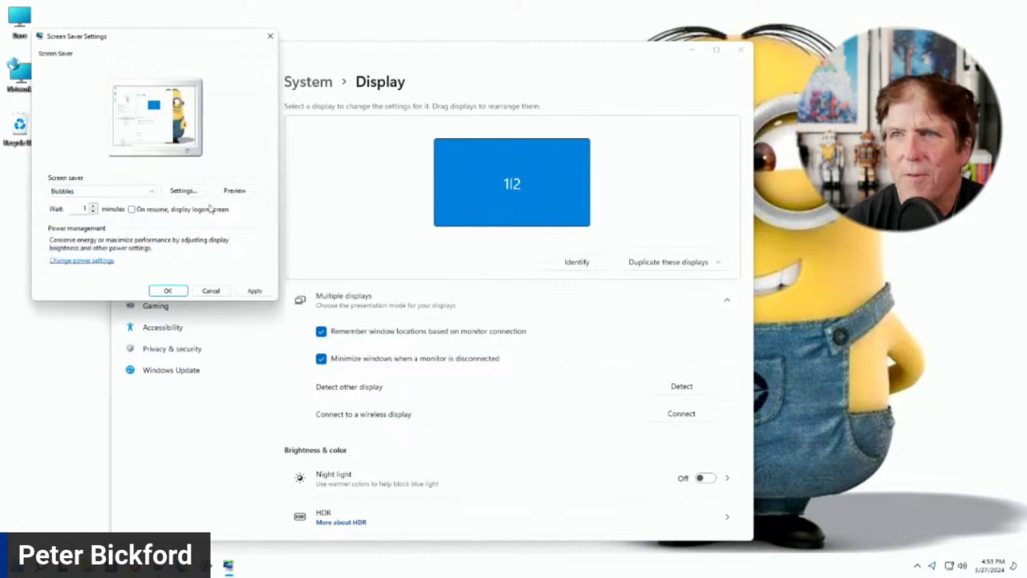
click(235, 191)
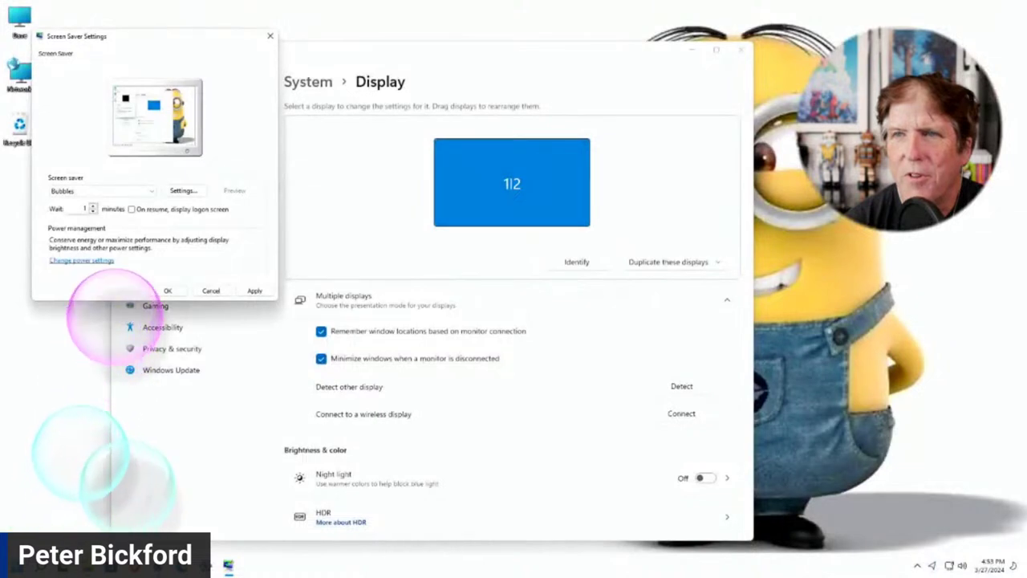
- Preview the ComicBase Cover Gallery screen saver, cancel the screen saver change, and close the settings window
click(100, 191)
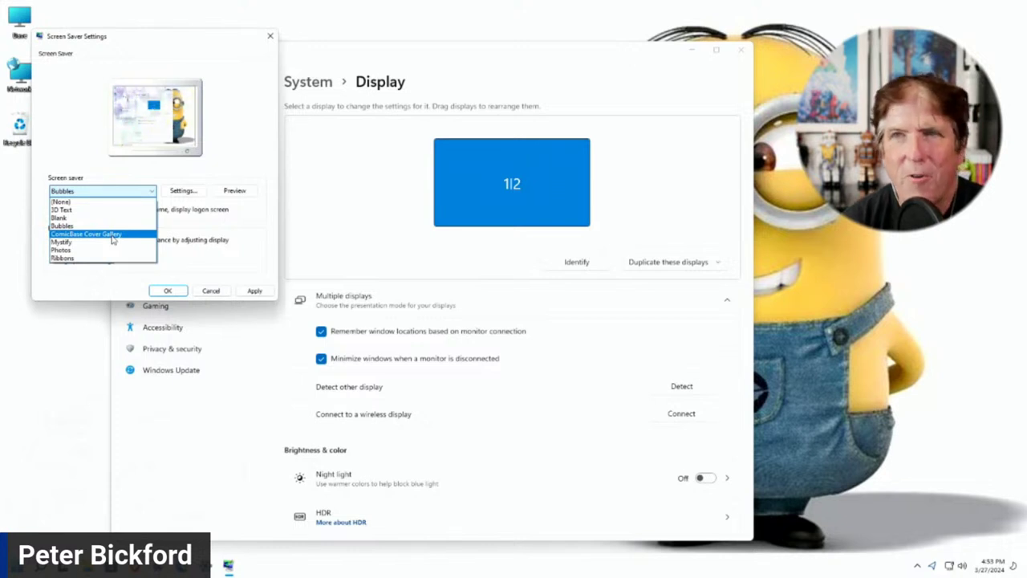
click(112, 236)
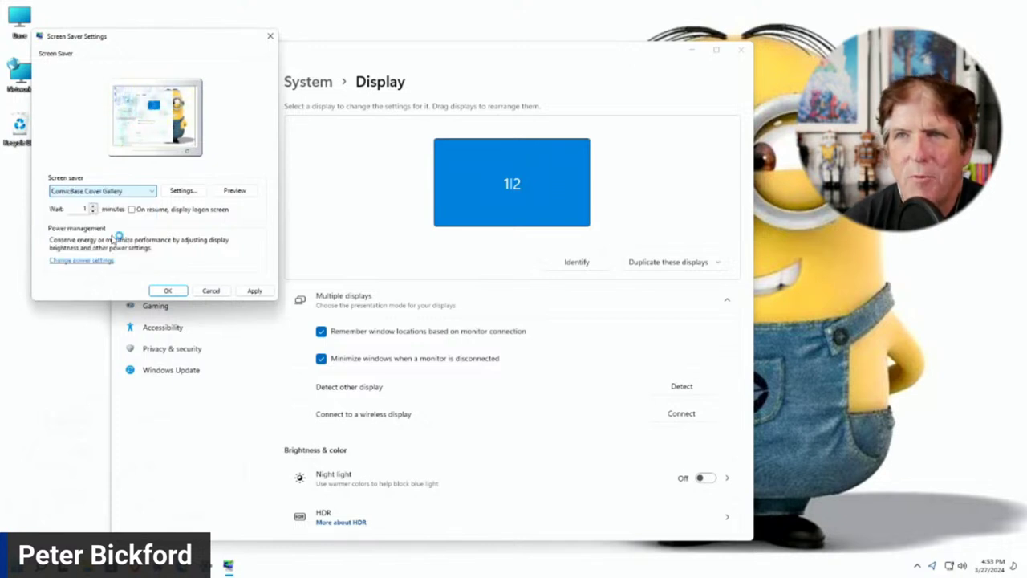
click(235, 191)
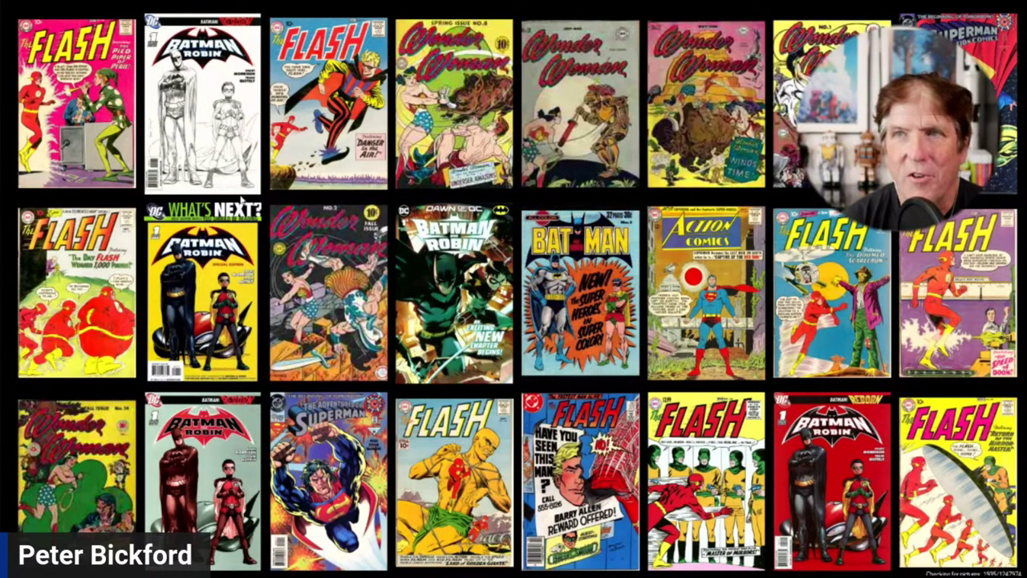
mouse_move(191, 271)
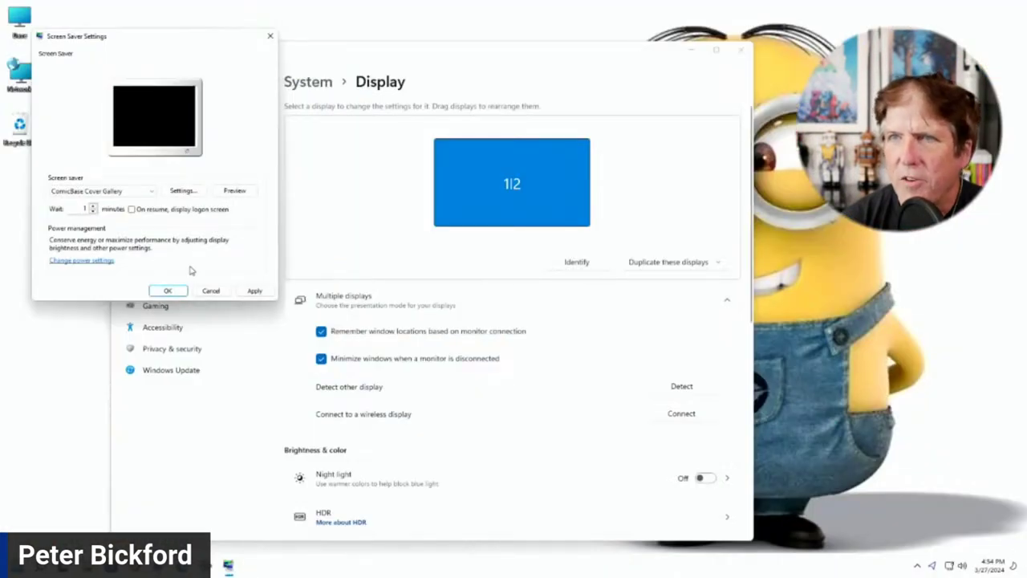
click(212, 292)
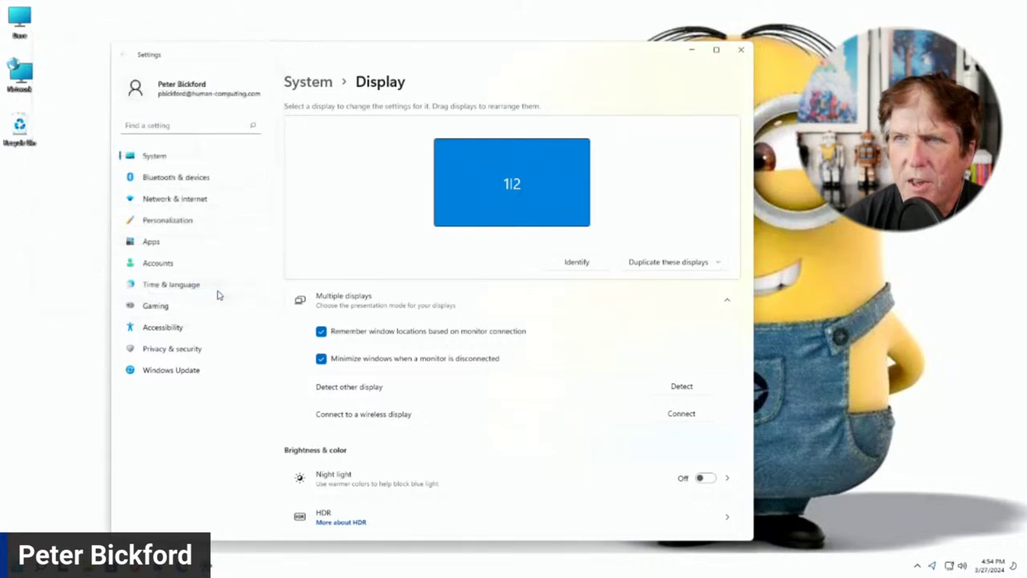
click(743, 50)
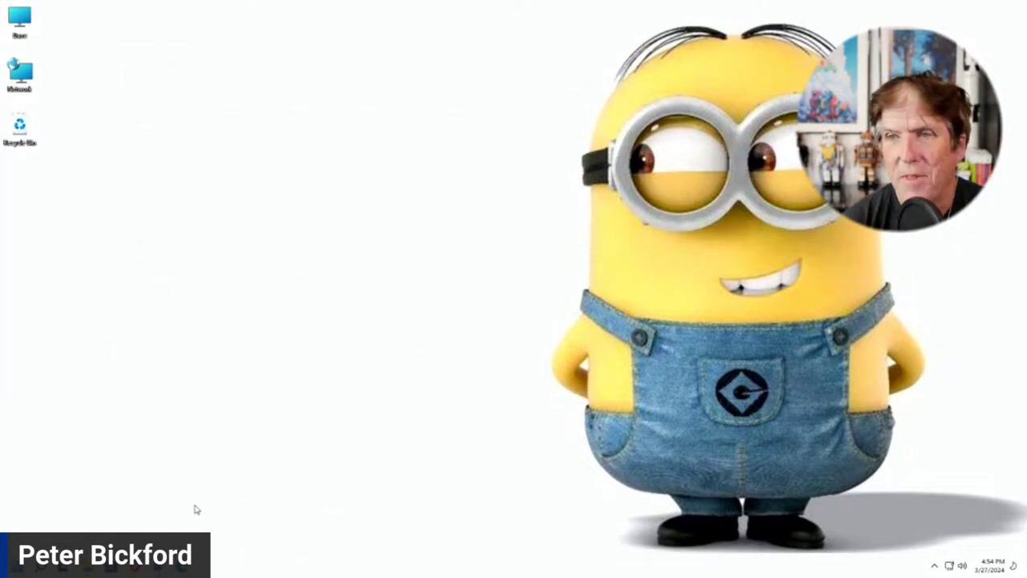
- Search Windows for "programs" and open Add or remove programs
key(super)
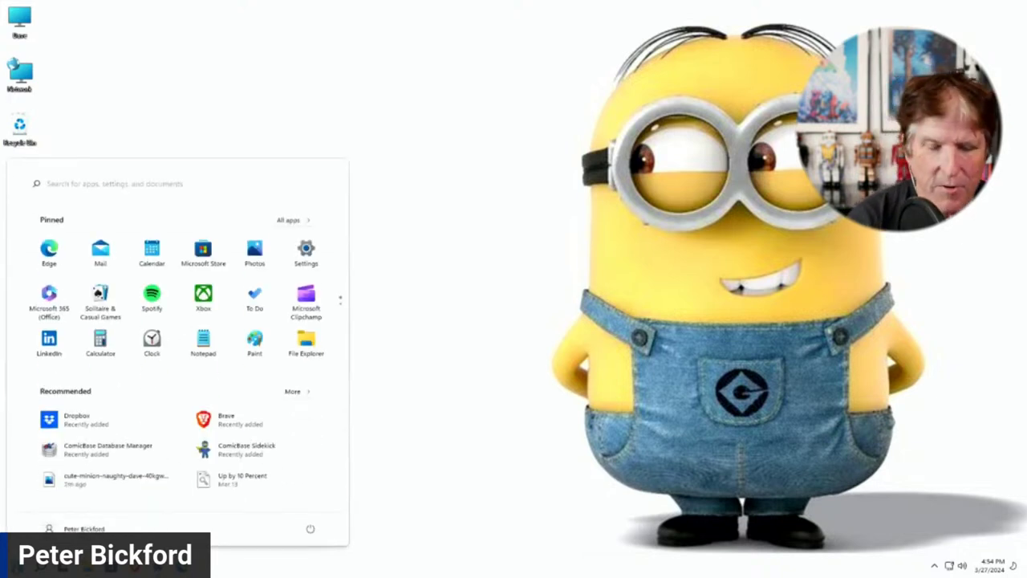
text(programs)
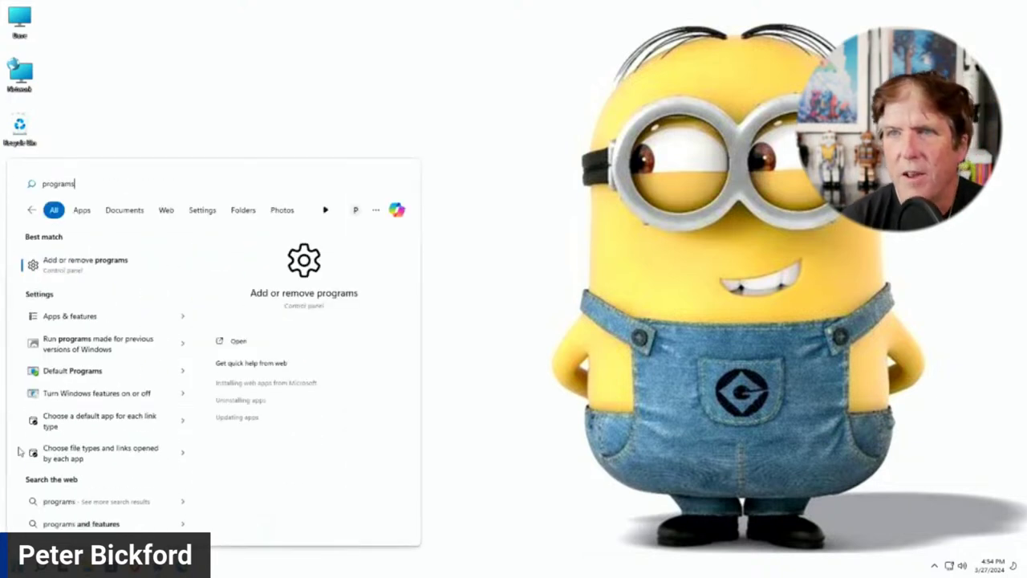
click(115, 271)
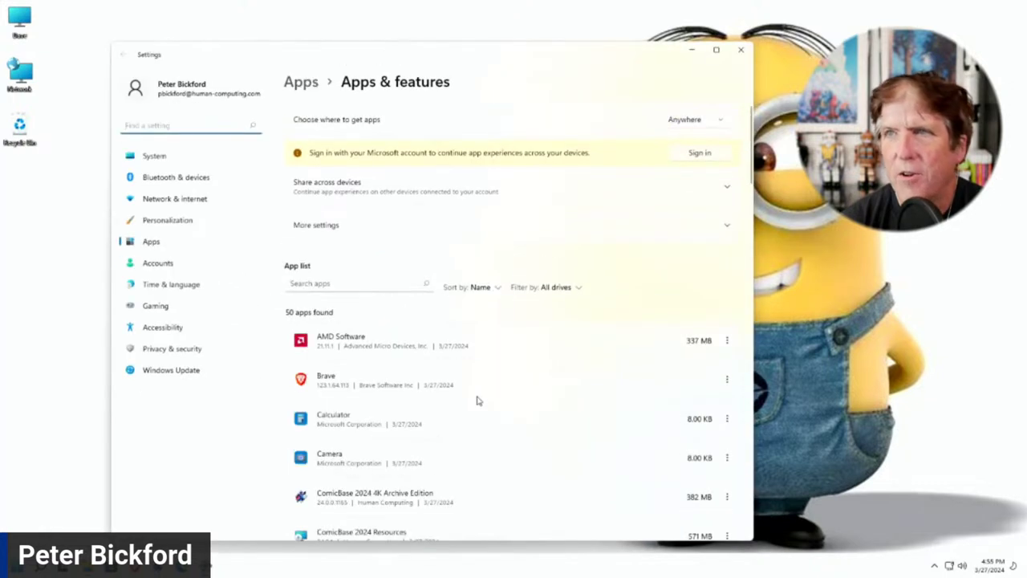
- Find Microsoft Edge in the installed apps list, check whether it can be uninstalled, and dismiss its options
scroll(477, 400, down, 3)
scroll(440, 394, down, 3)
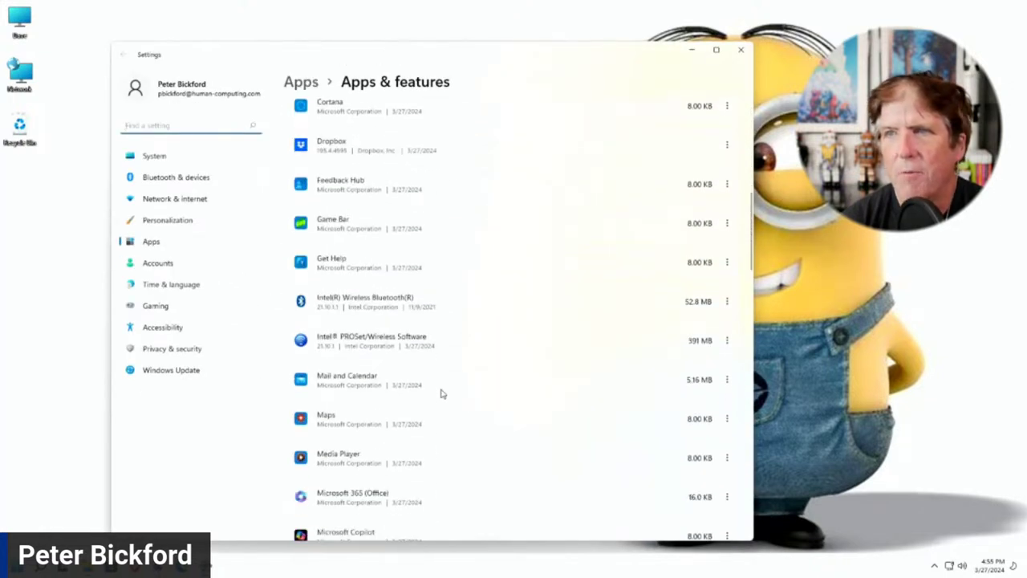
scroll(441, 393, down, 2)
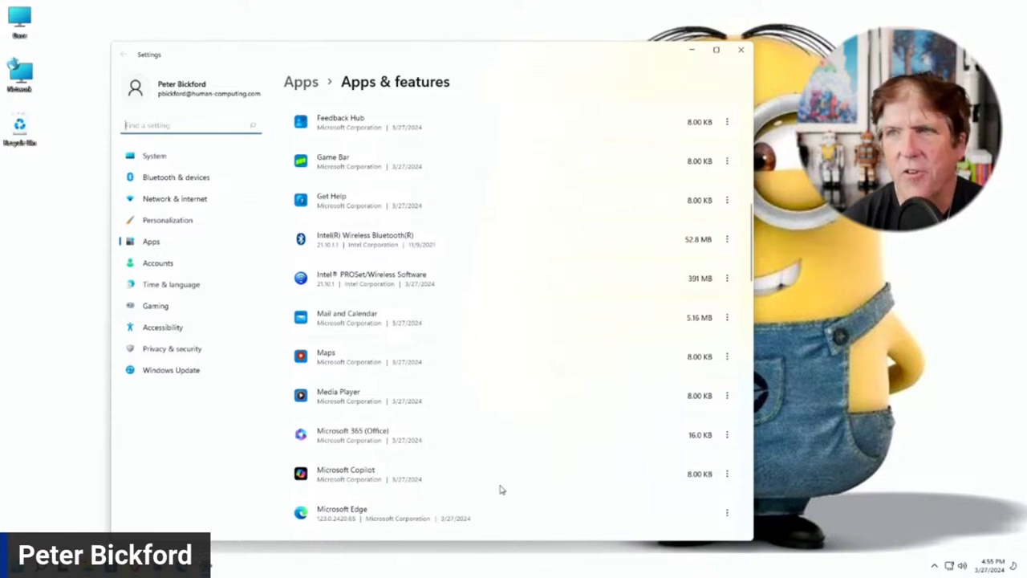
scroll(500, 490, down, 5)
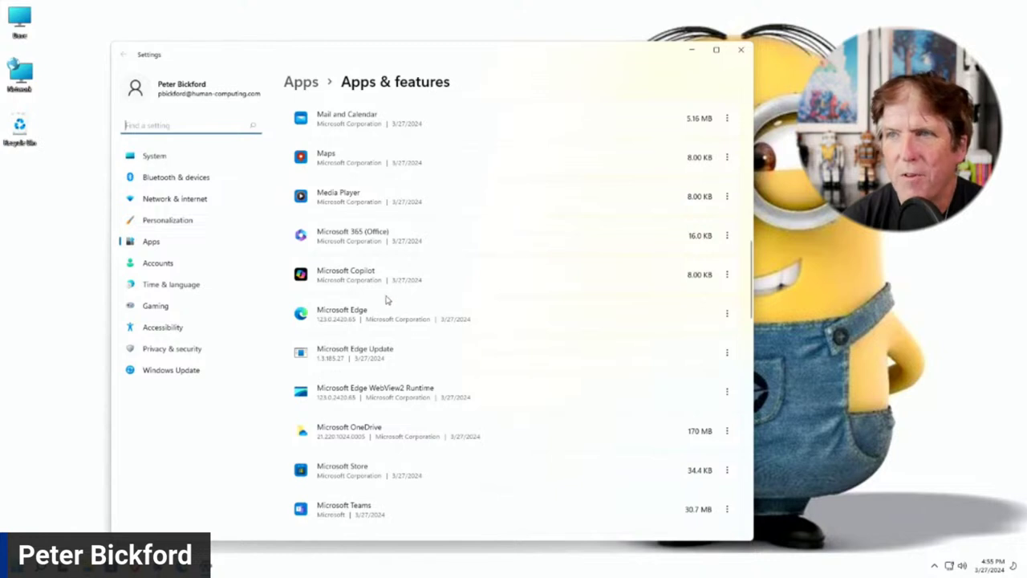
click(727, 314)
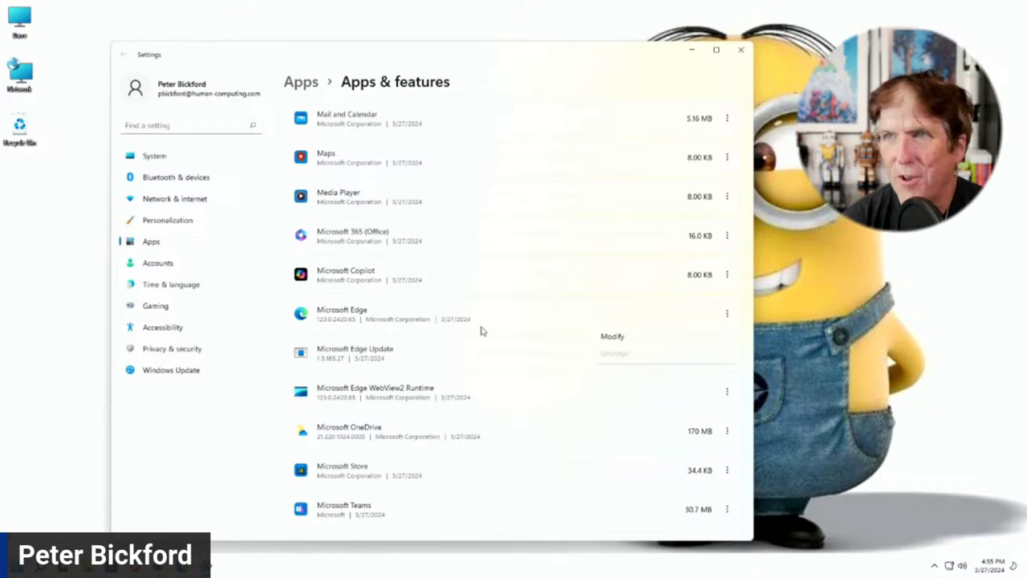
click(515, 321)
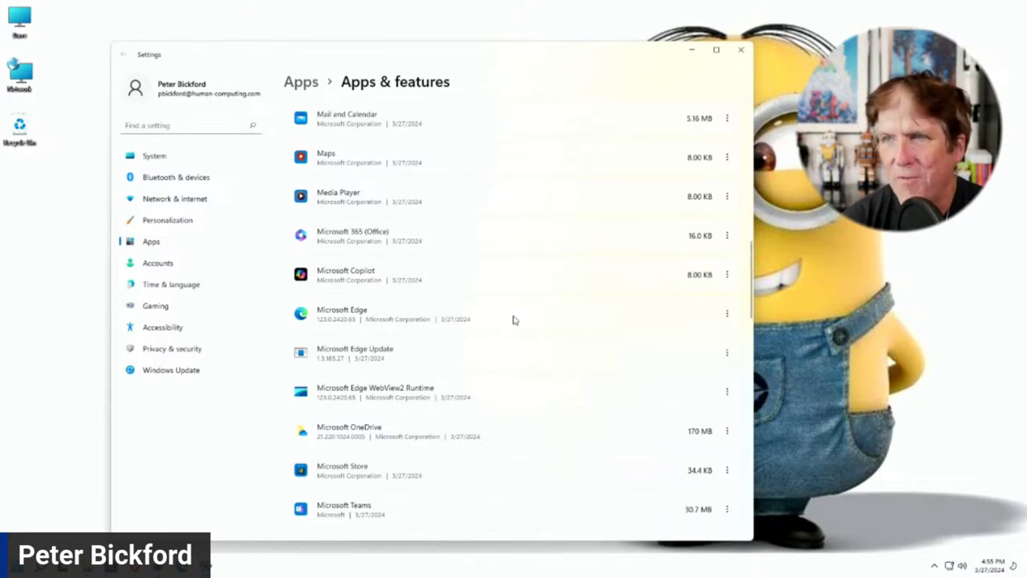
- Uninstall the News app from the installed apps list
scroll(515, 320, down, 5)
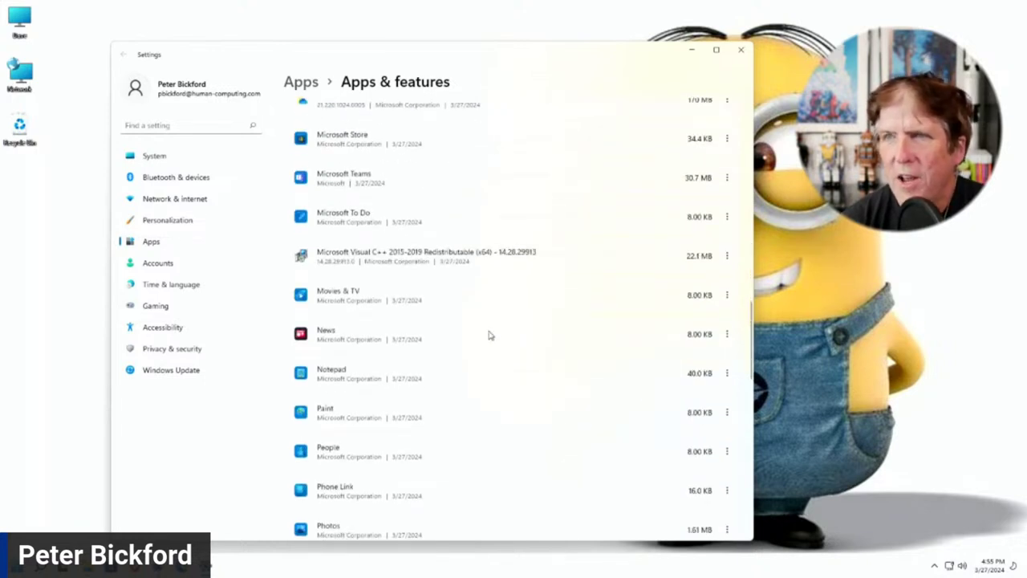
click(726, 335)
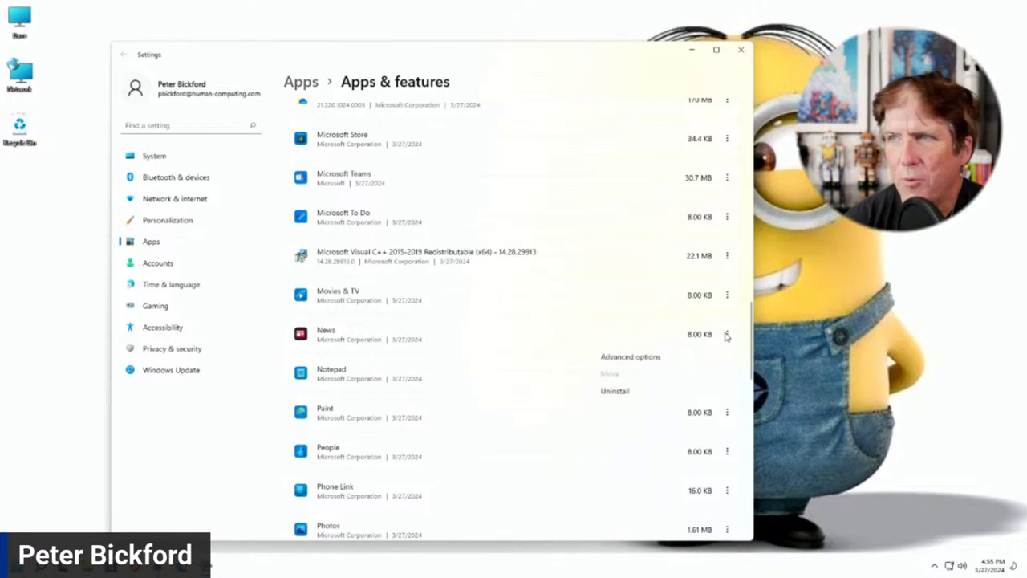
click(636, 390)
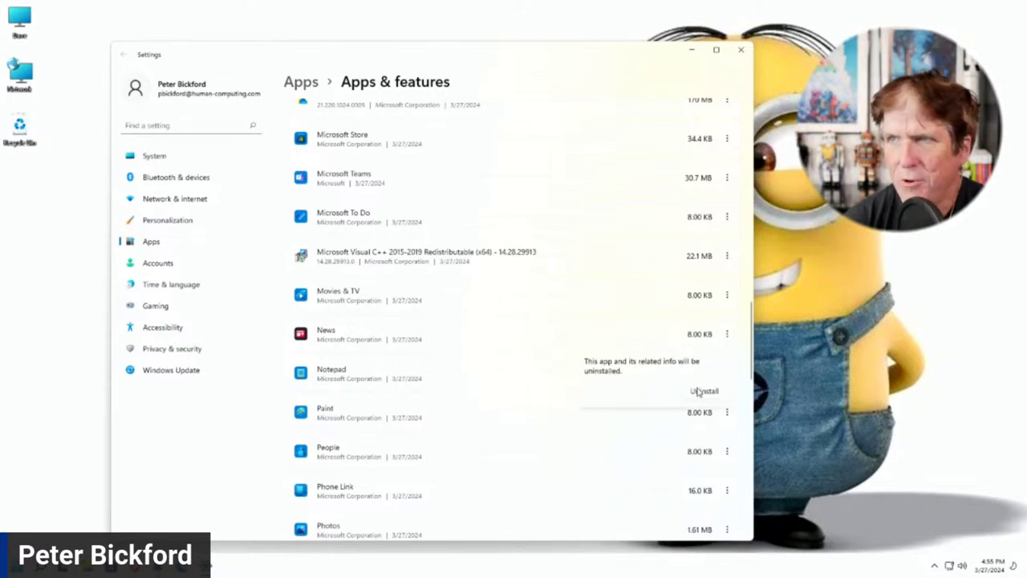
click(697, 390)
- Uninstall Spotify Music from the installed apps list and return to the Apps settings overview
scroll(463, 419, down, 1)
scroll(463, 419, down, 2)
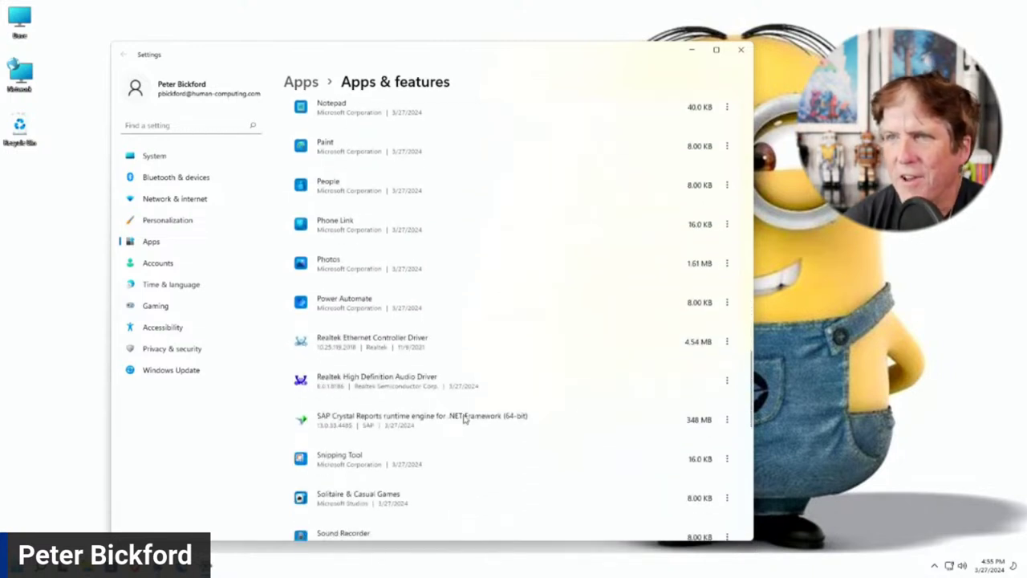
scroll(464, 419, down, 2)
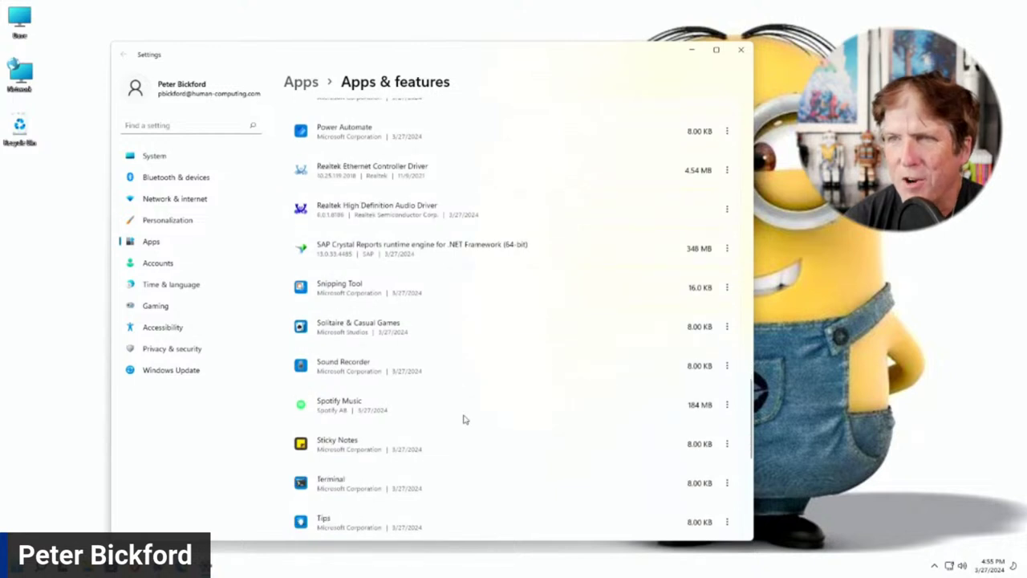
scroll(463, 419, down, 3)
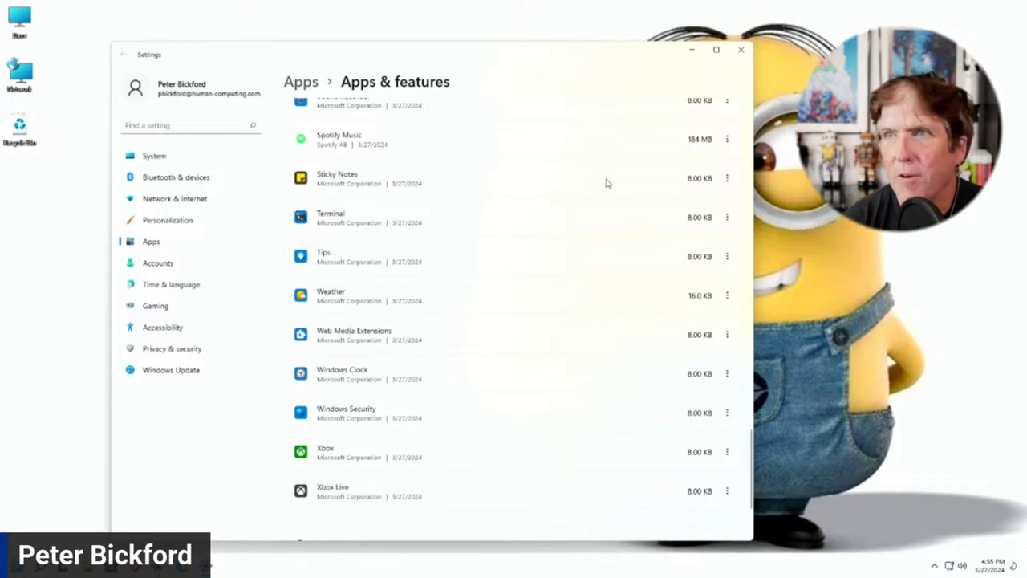
click(727, 140)
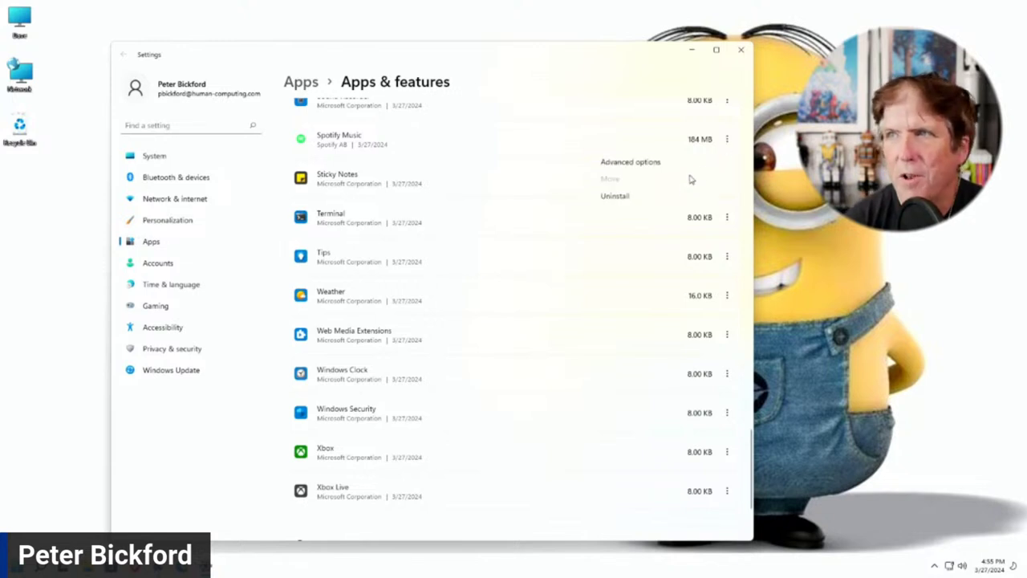
click(682, 192)
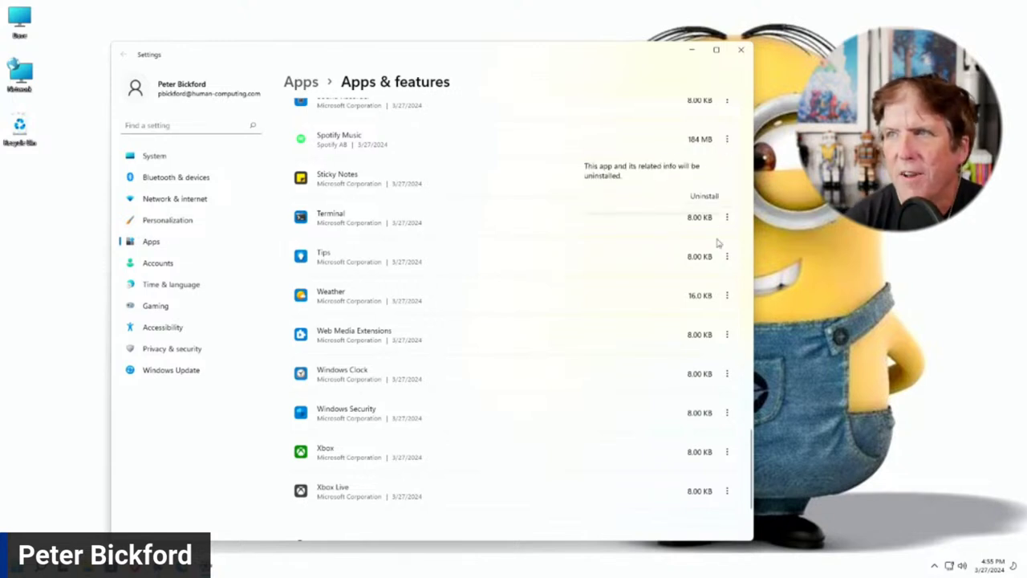
click(716, 196)
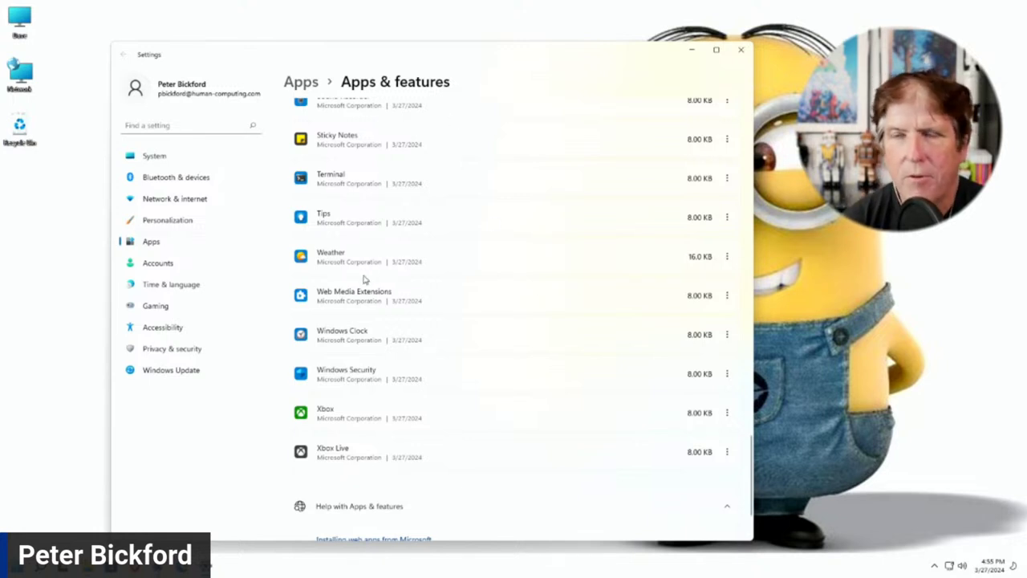
click(307, 84)
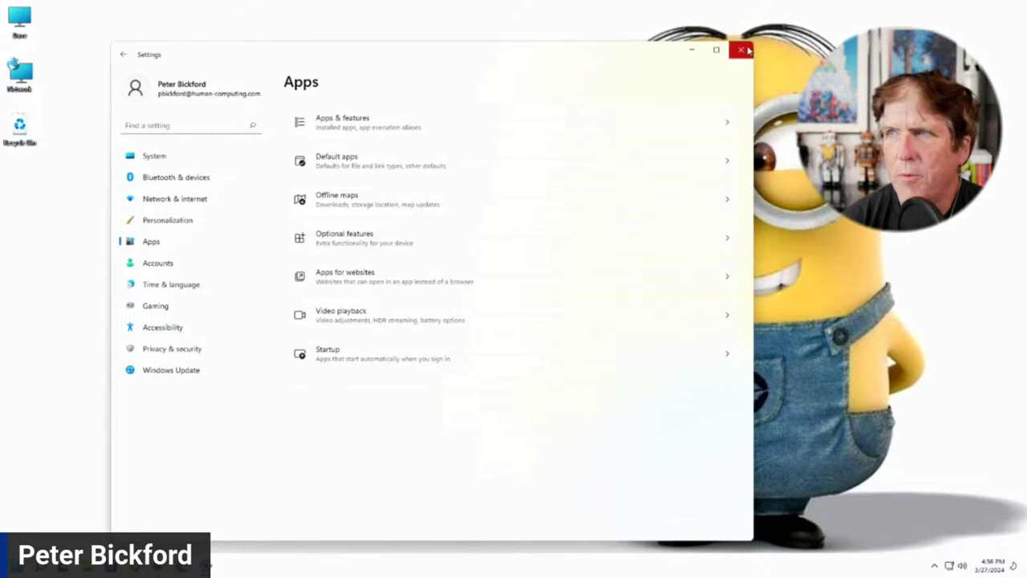
- Close the Settings window and look at the hidden system tray icons before dismissing them
click(741, 50)
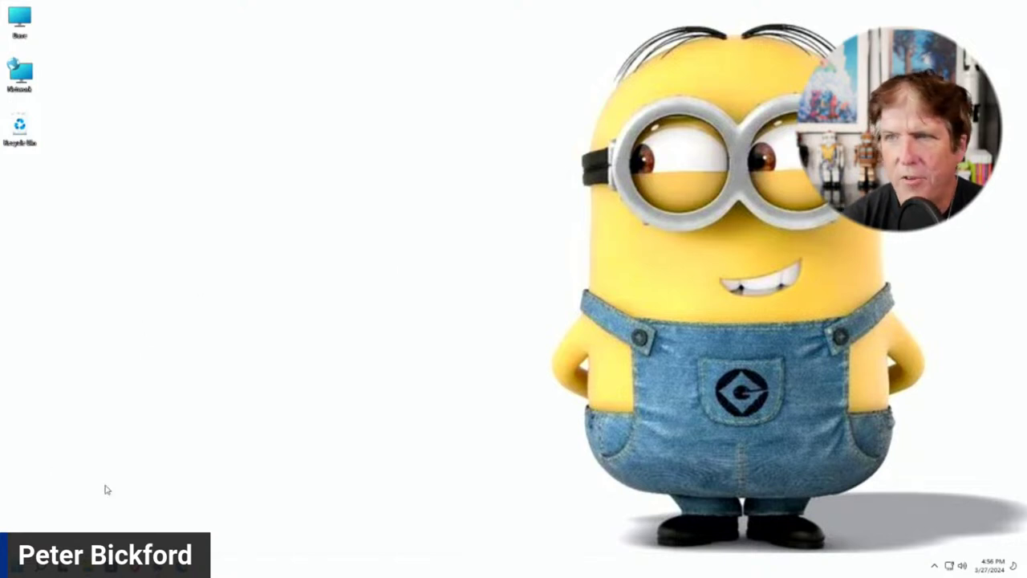
click(934, 567)
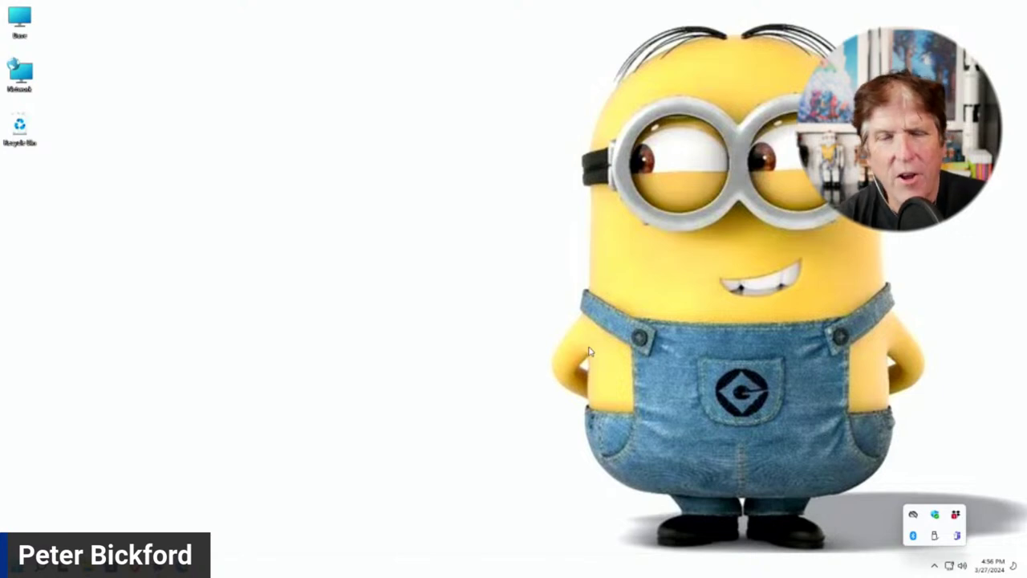
click(448, 351)
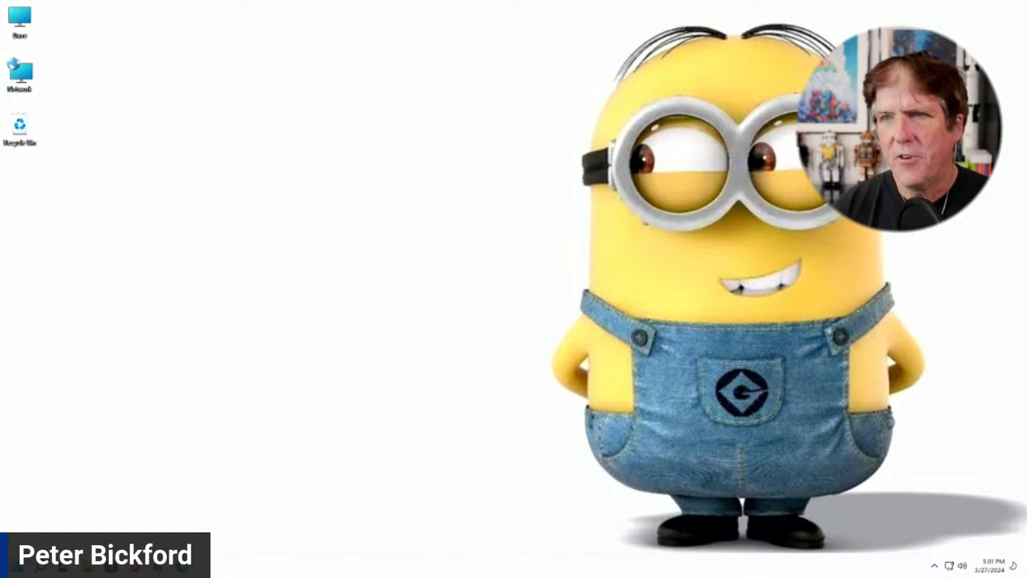
- Search Windows for "power" and open the Edit power plan settings
key(super)
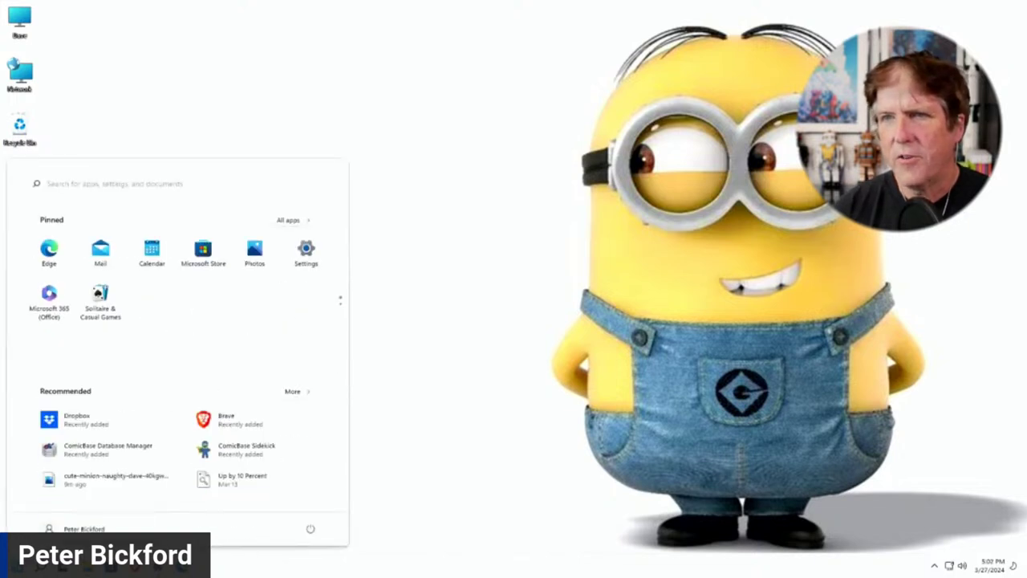
text(power)
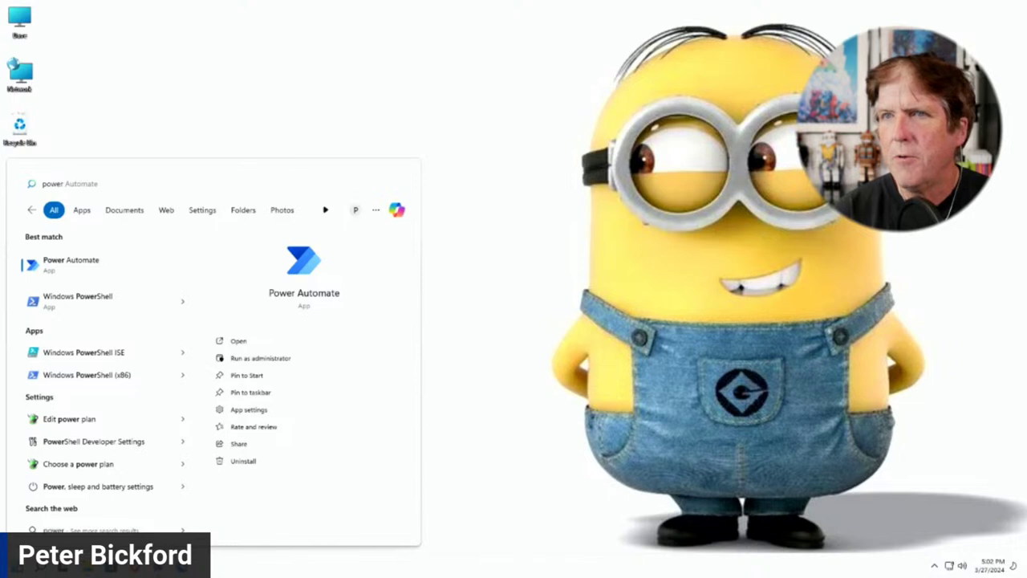
key(BackSpace)
key(BackSpace)
key(BackSpace)
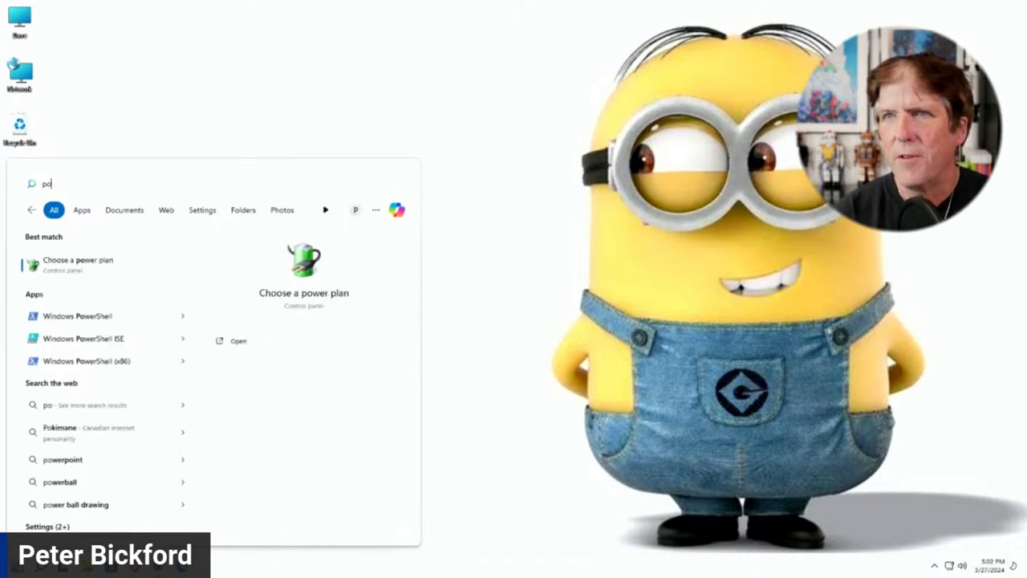
text(wer)
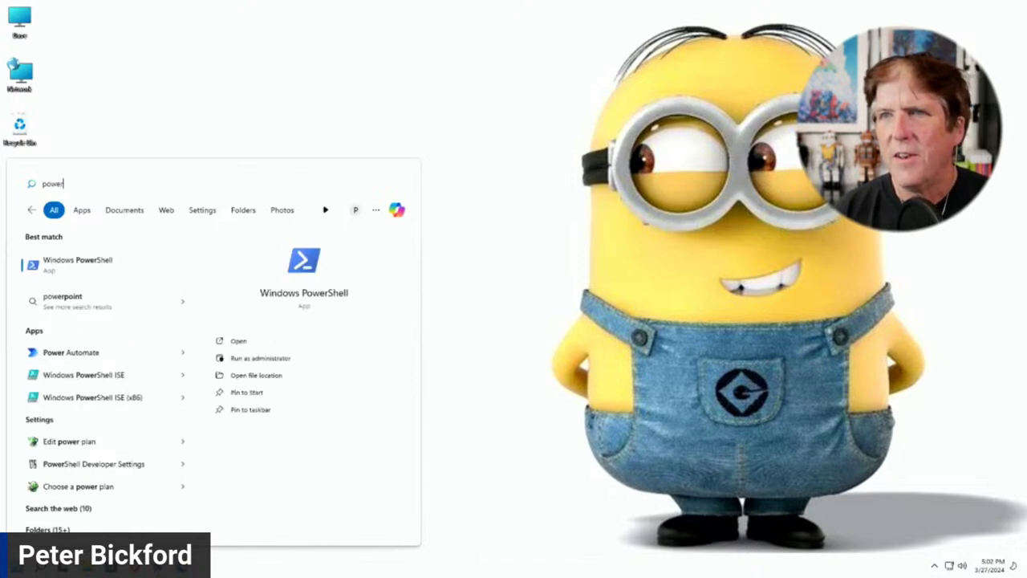
click(55, 446)
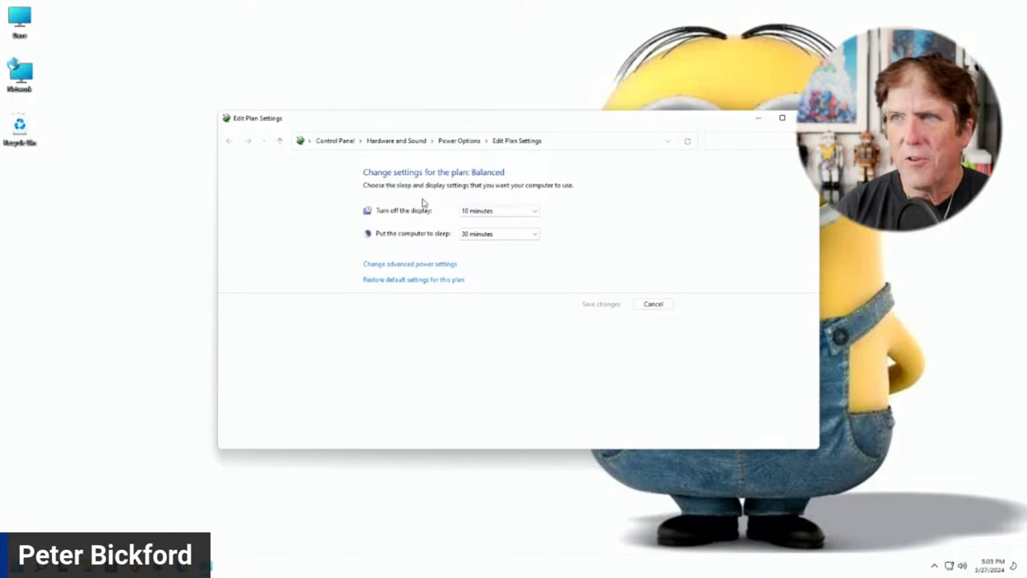
- Set the Balanced plan to turn off the display after 30 minutes and put the computer to sleep after 1 hour
click(508, 212)
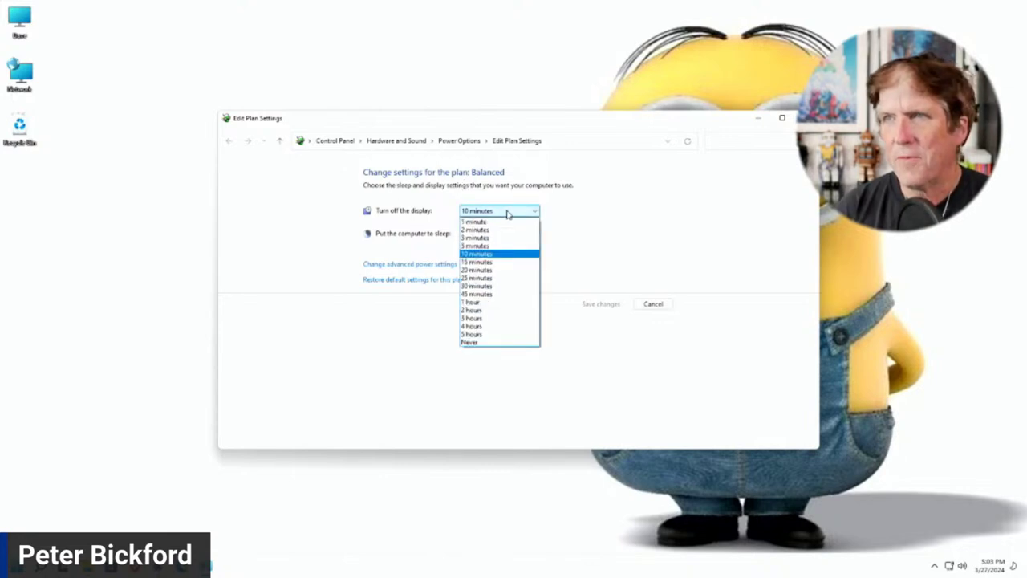
click(487, 286)
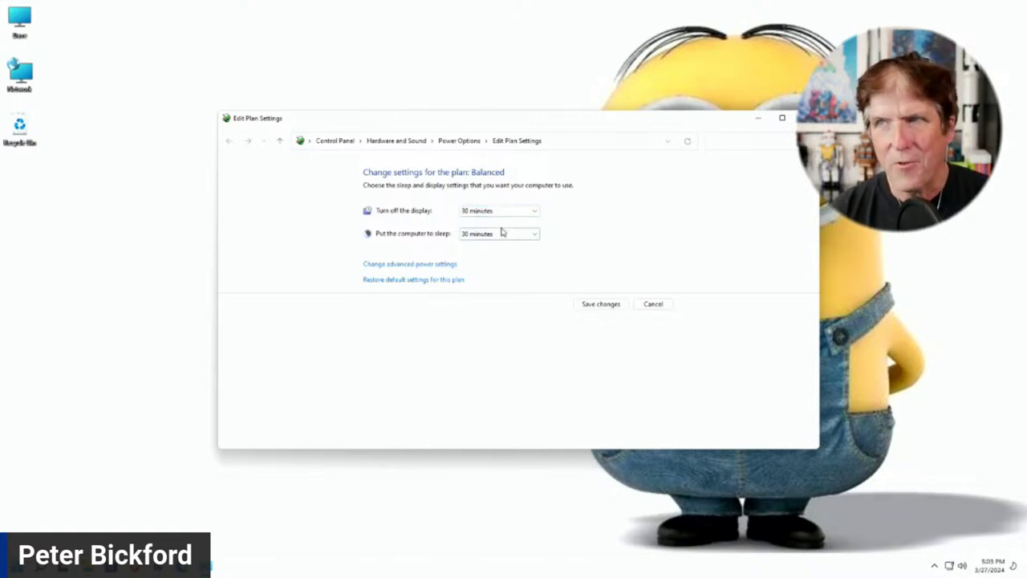
click(488, 234)
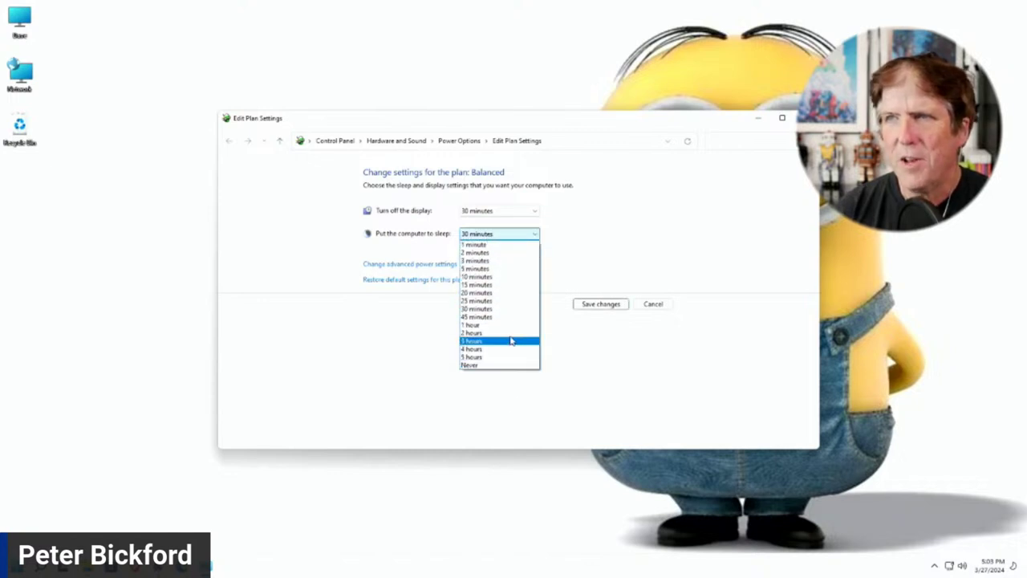
click(520, 326)
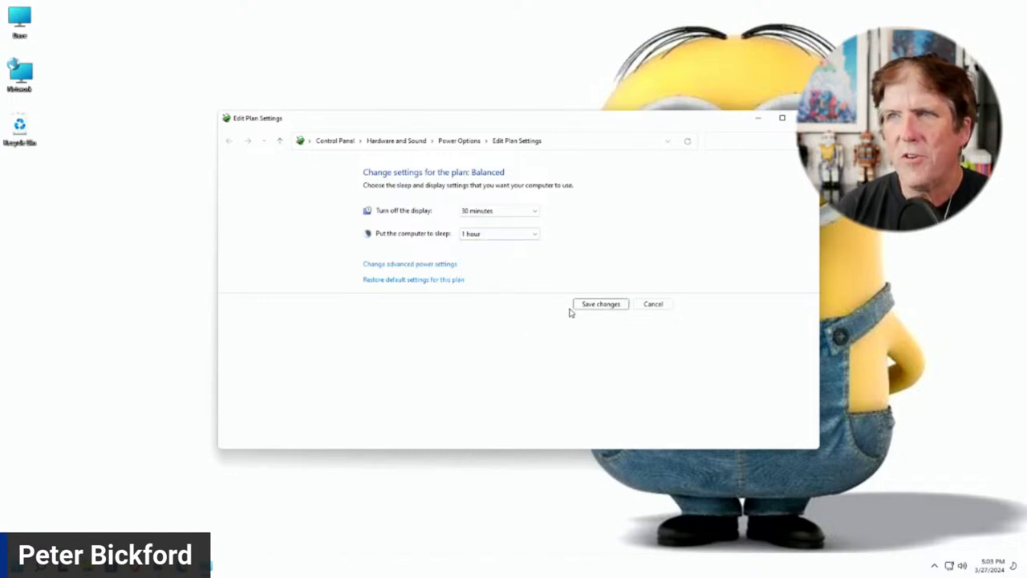
- Review the advanced power settings of the Balanced plan and close their dialog
click(412, 267)
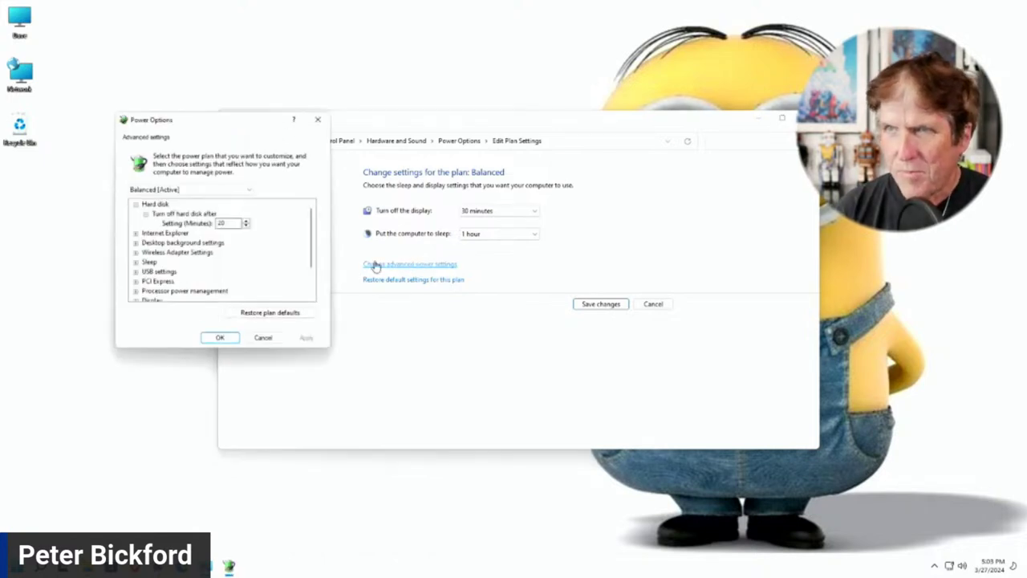
mouse_move(207, 122)
mouse_down()
mouse_move(332, 122)
mouse_move(237, 102)
mouse_move(193, 119)
mouse_up()
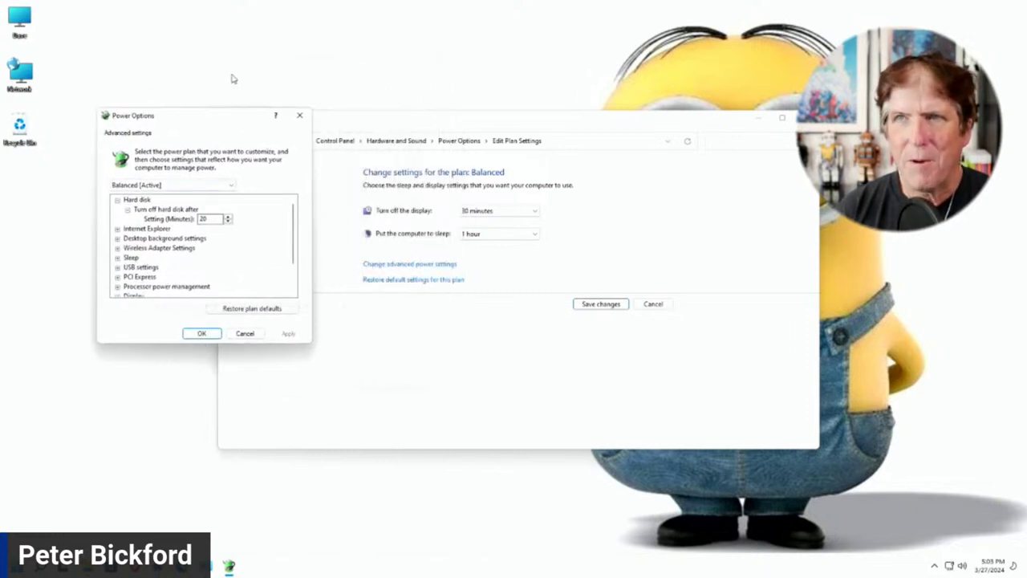
click(202, 334)
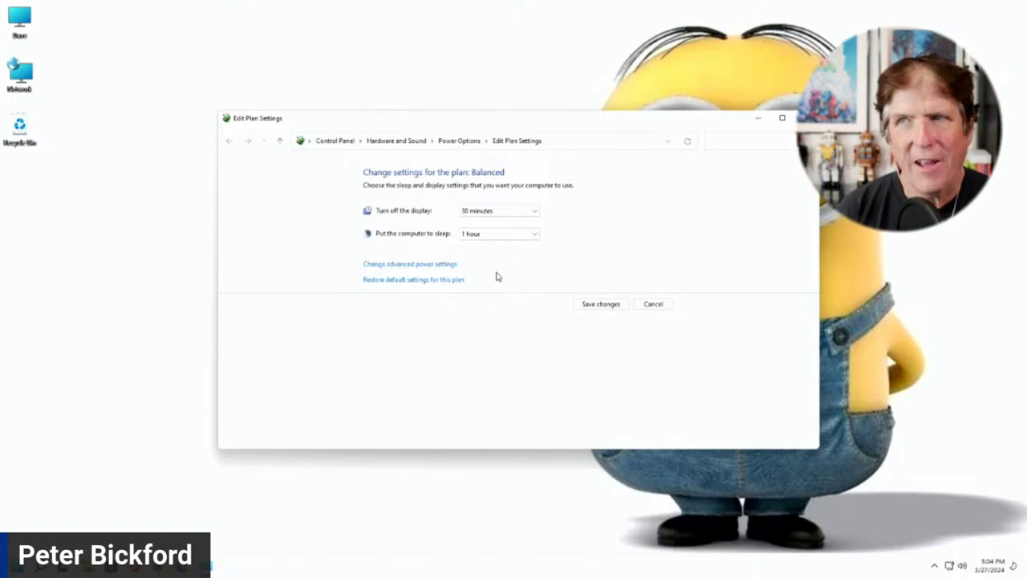
- Reopen the advanced power settings and choose the High performance plan for customization
click(418, 267)
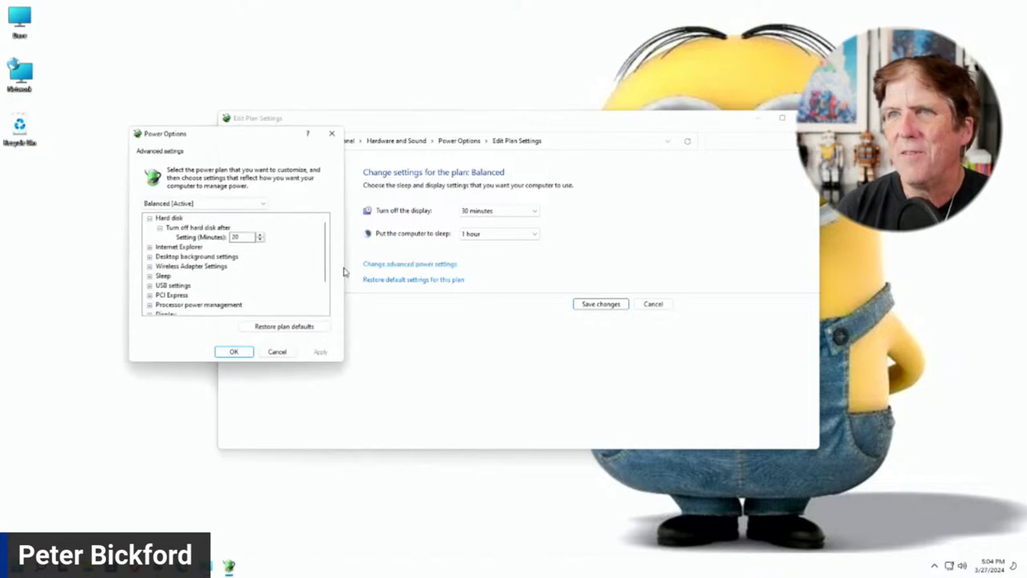
click(174, 206)
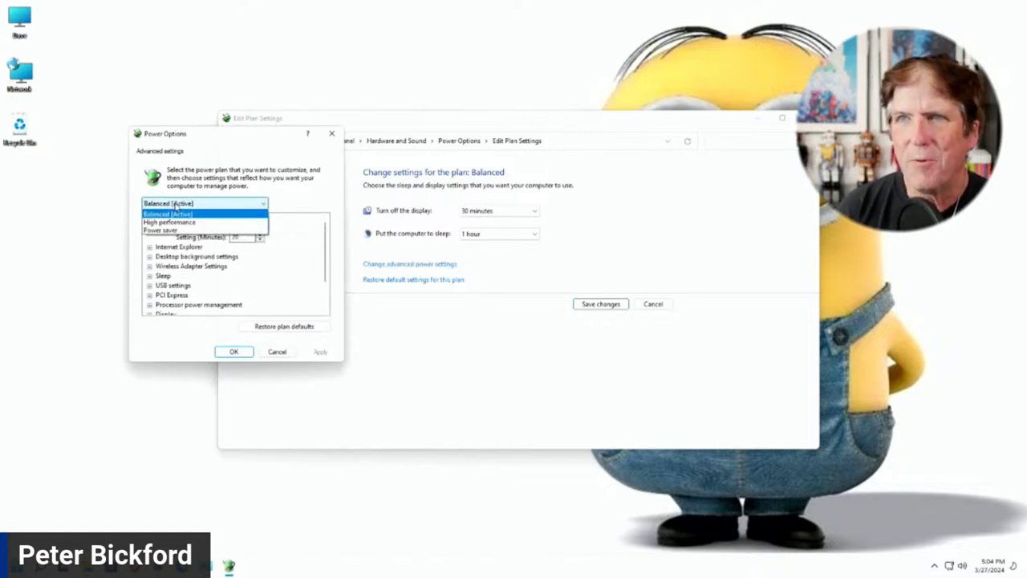
click(178, 206)
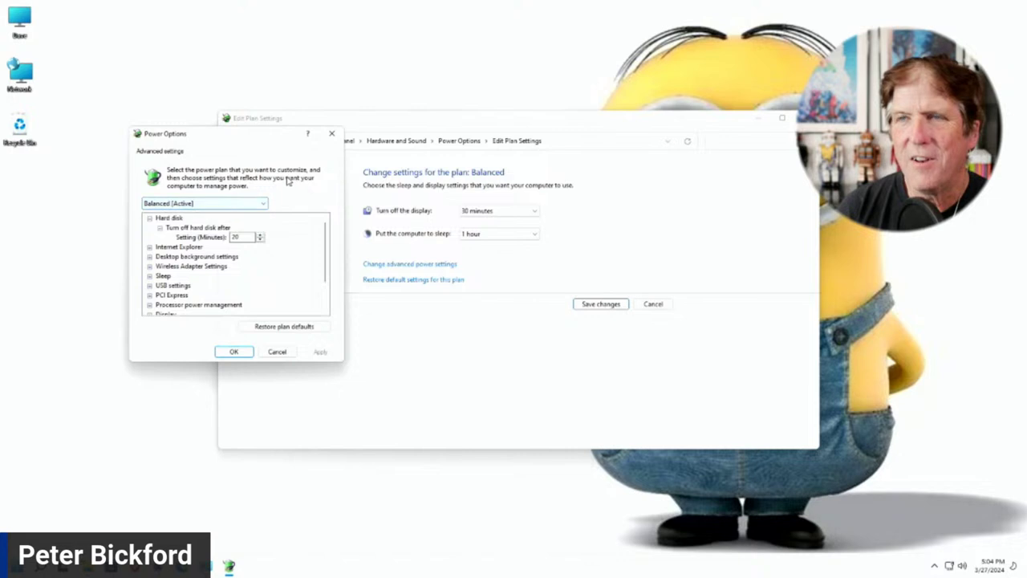
click(183, 208)
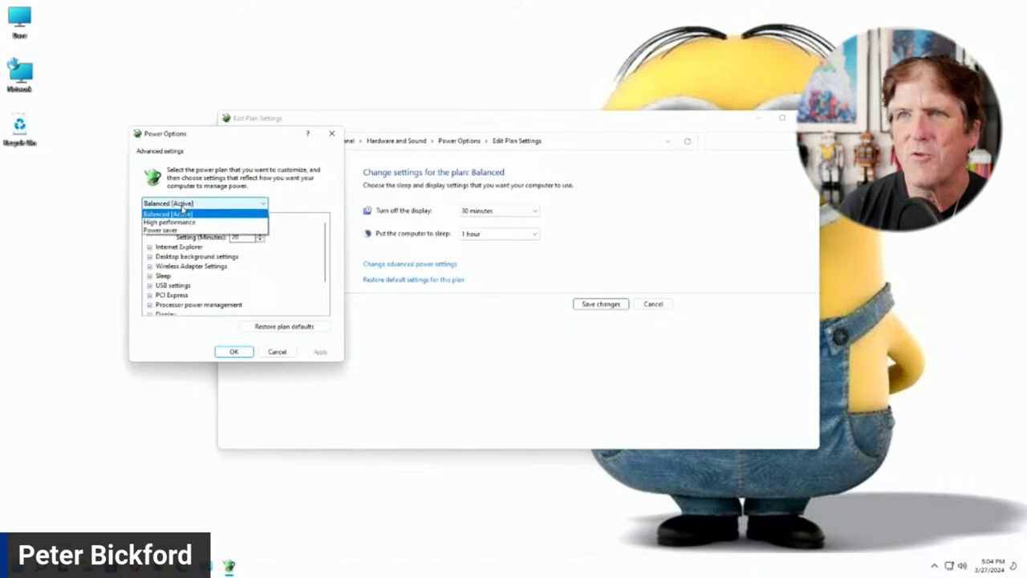
click(187, 222)
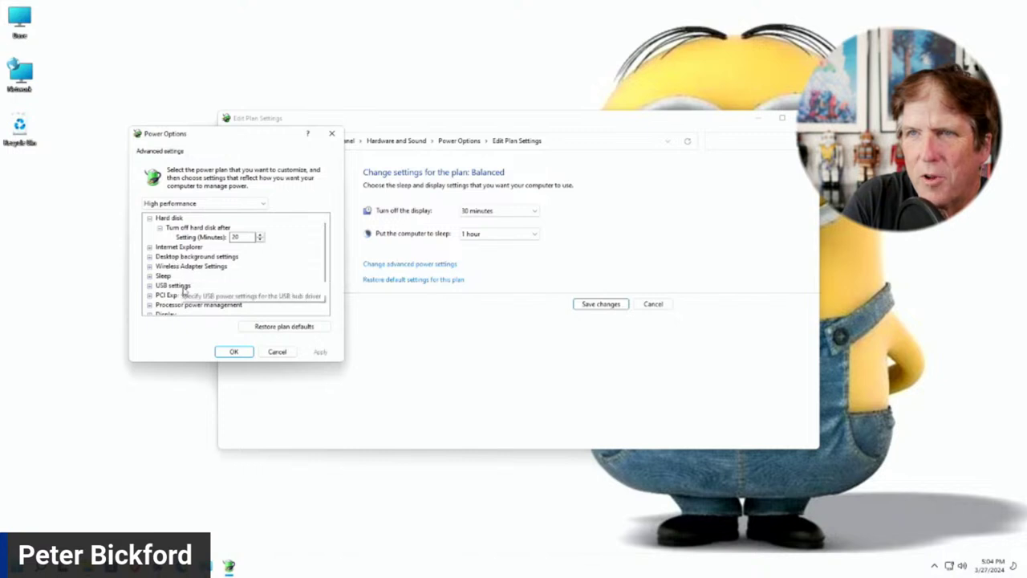
- Set the minimum processor state under Processor power management to 5%
scroll(213, 277, down, 1)
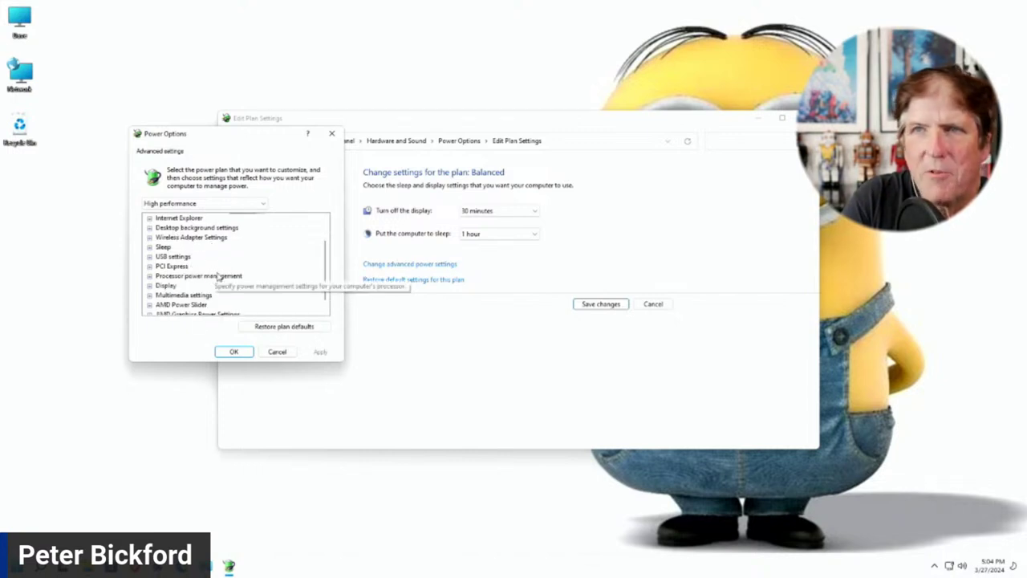
click(149, 277)
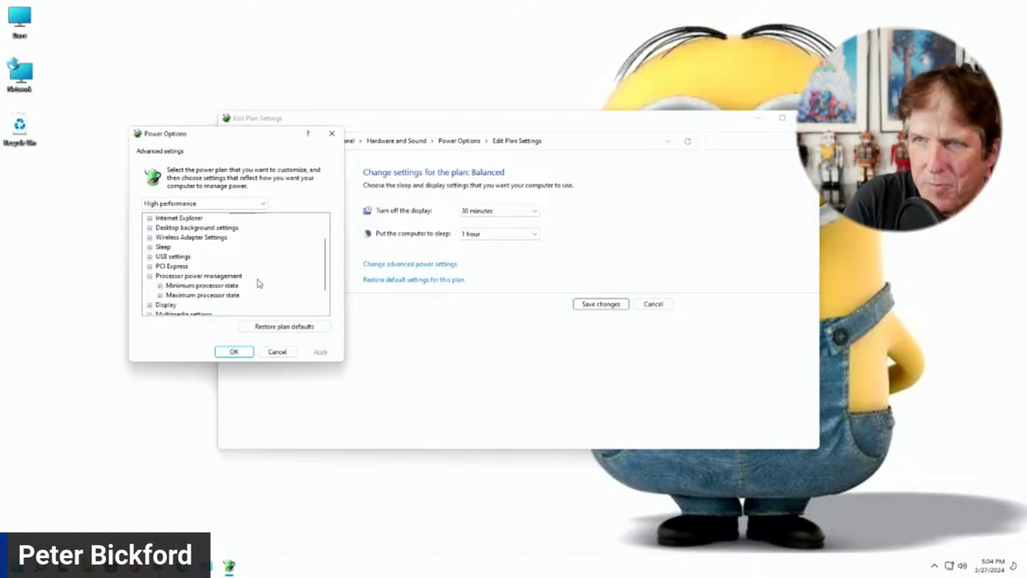
scroll(261, 283, down, 1)
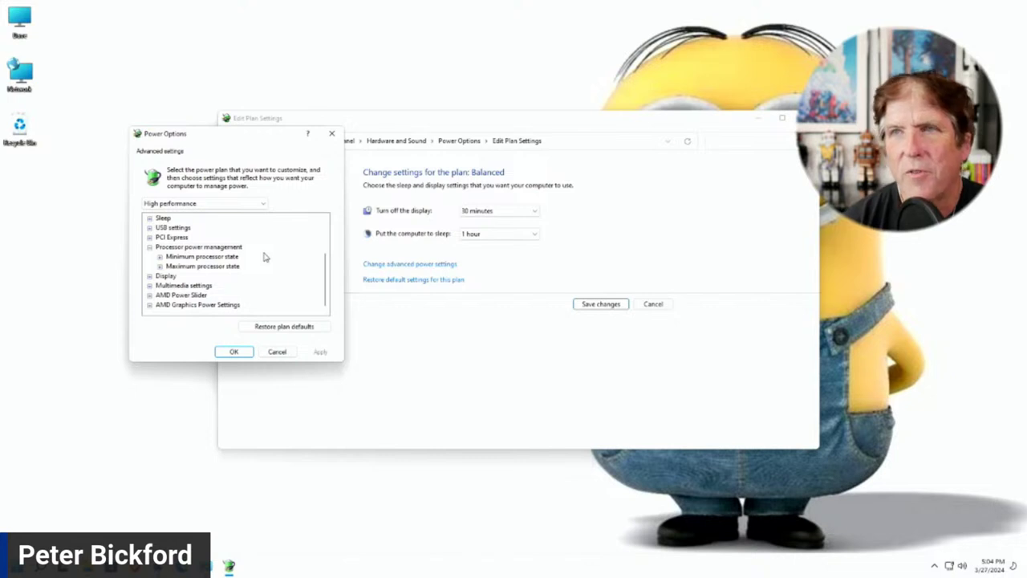
click(161, 256)
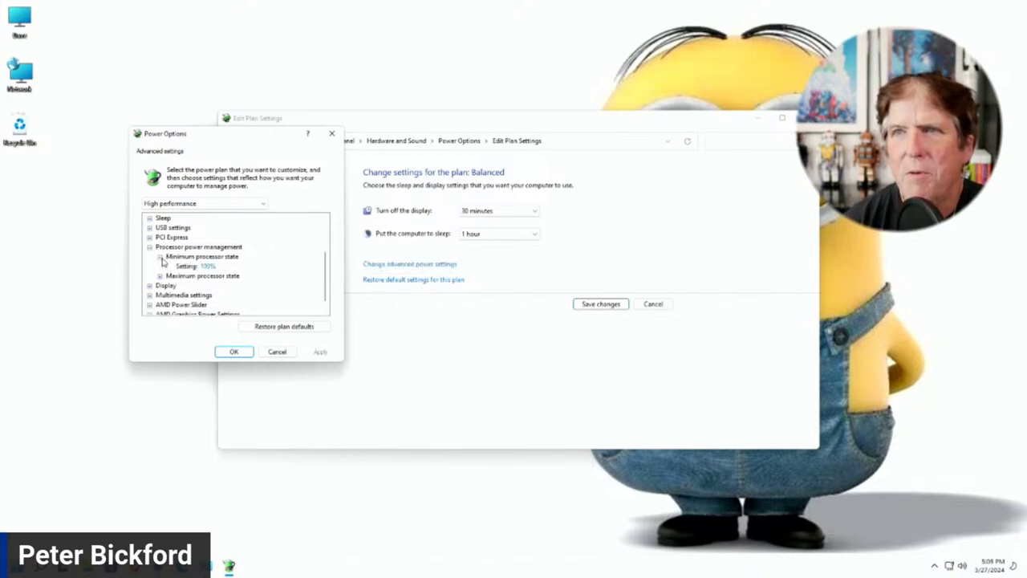
click(210, 266)
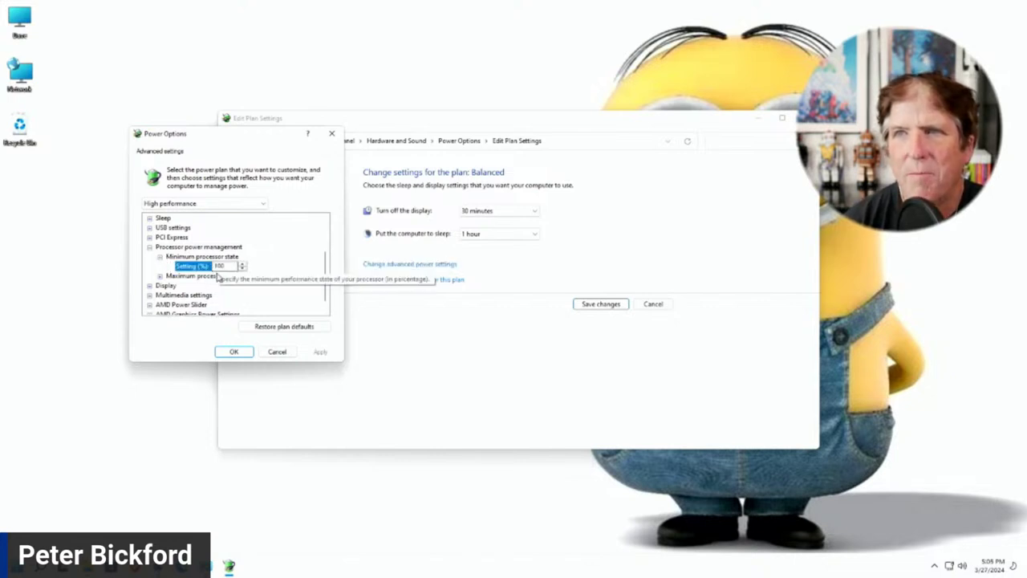
double_click(225, 266)
text(5)
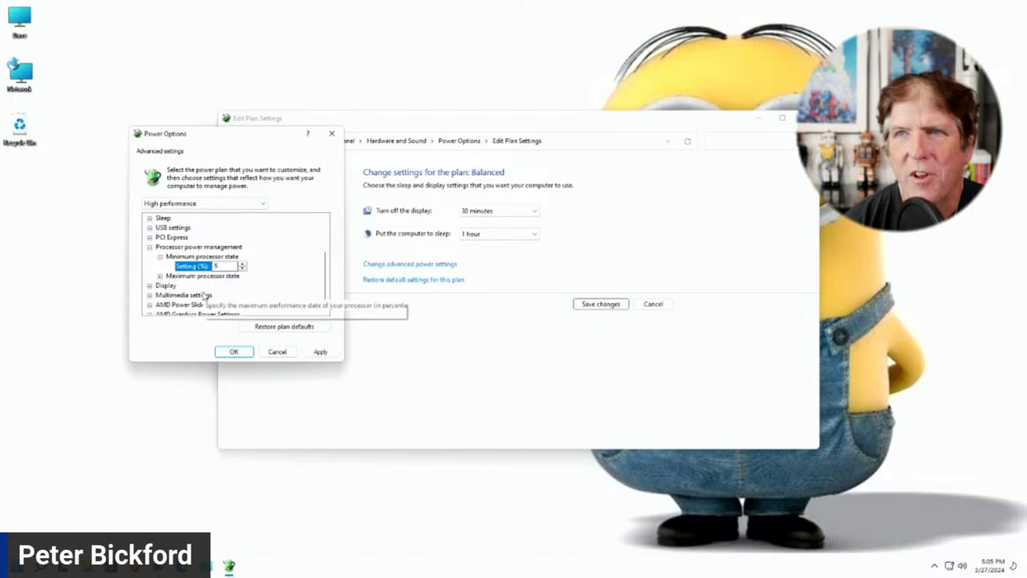
- Show the maximum processor state, set the minimum processor state to 100%, and apply the settings
click(159, 276)
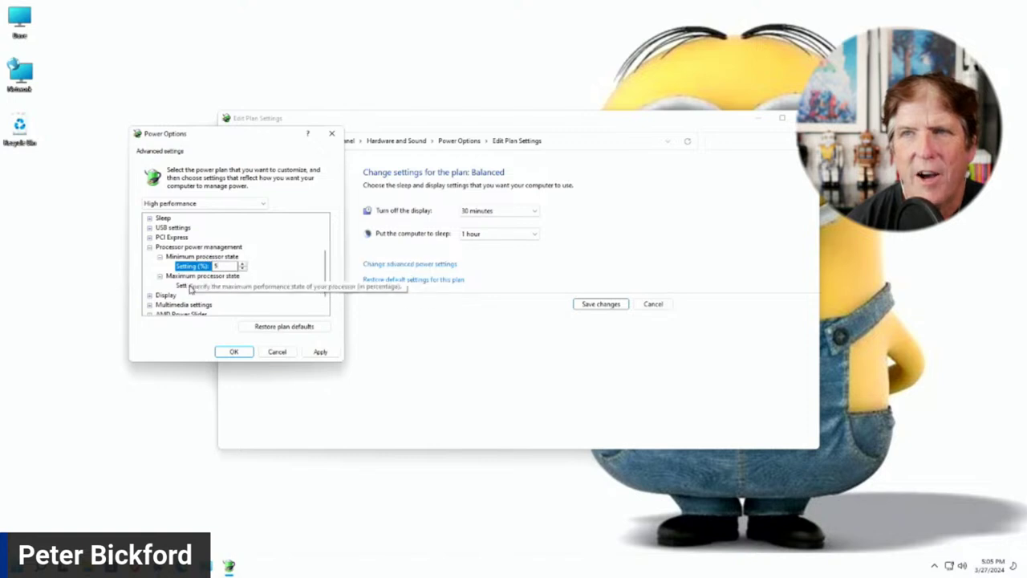
double_click(224, 267)
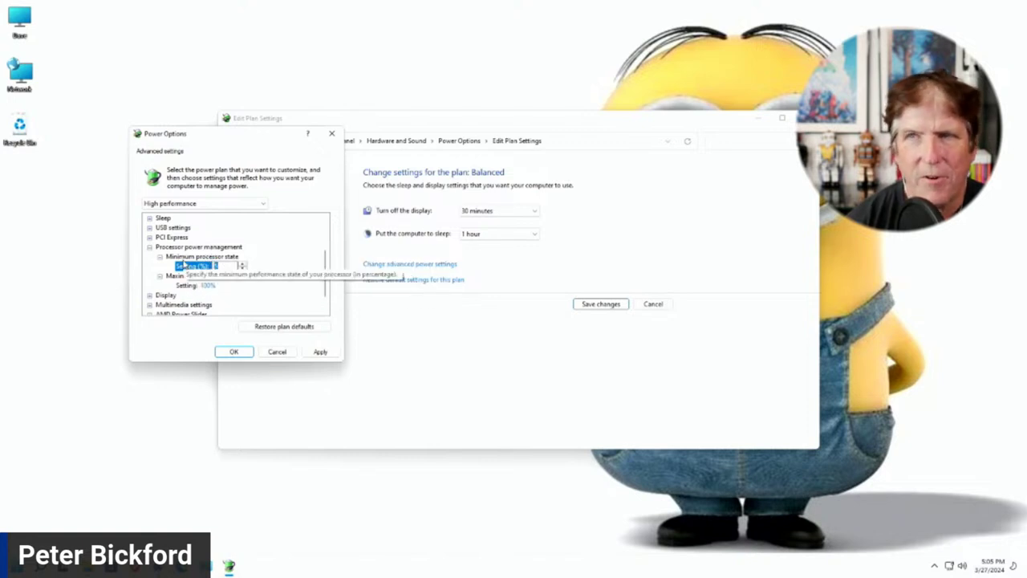
text(100)
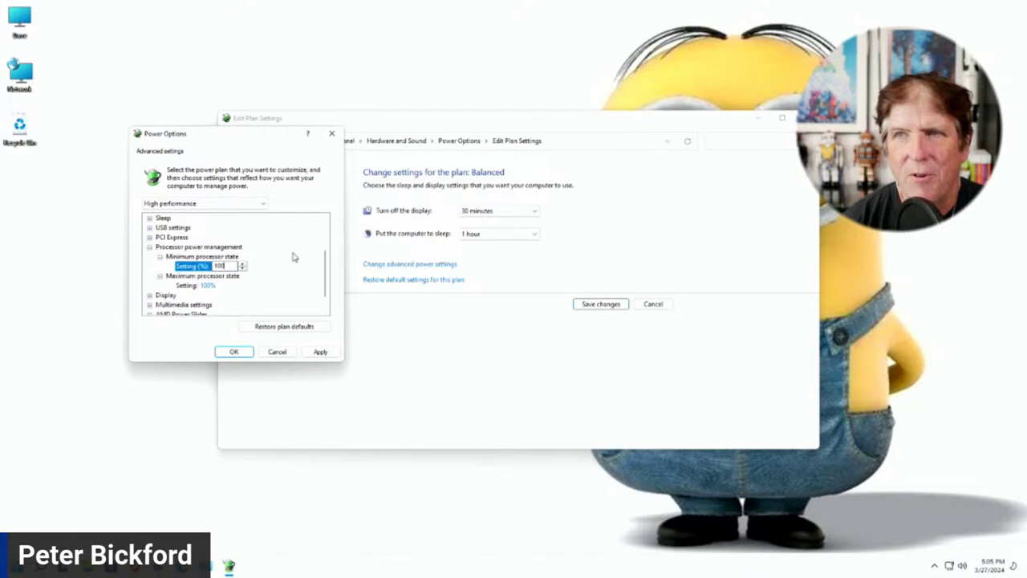
click(238, 248)
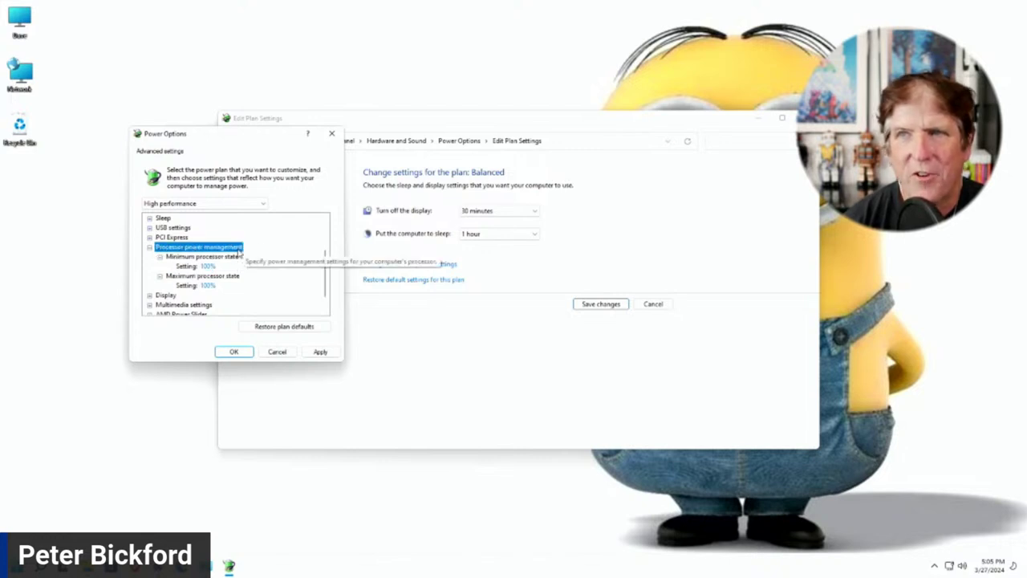
click(320, 356)
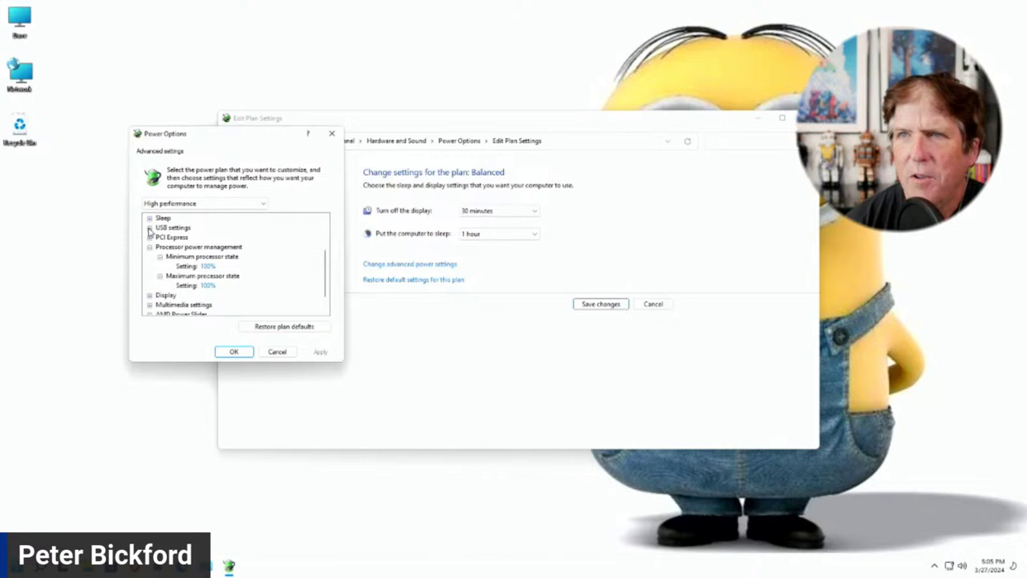
- Set the USB selective suspend setting of the High performance plan to Disabled
click(149, 228)
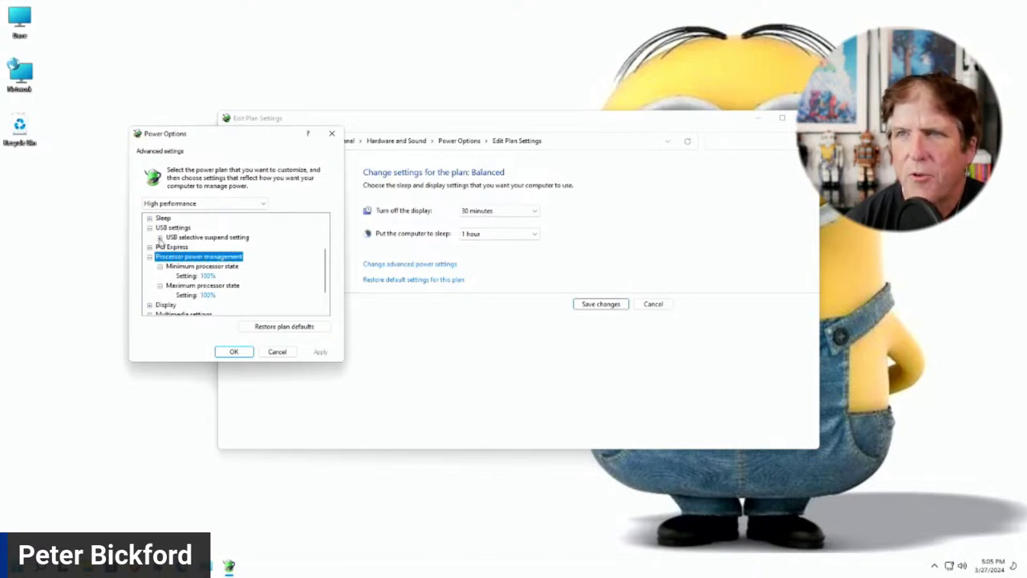
click(160, 238)
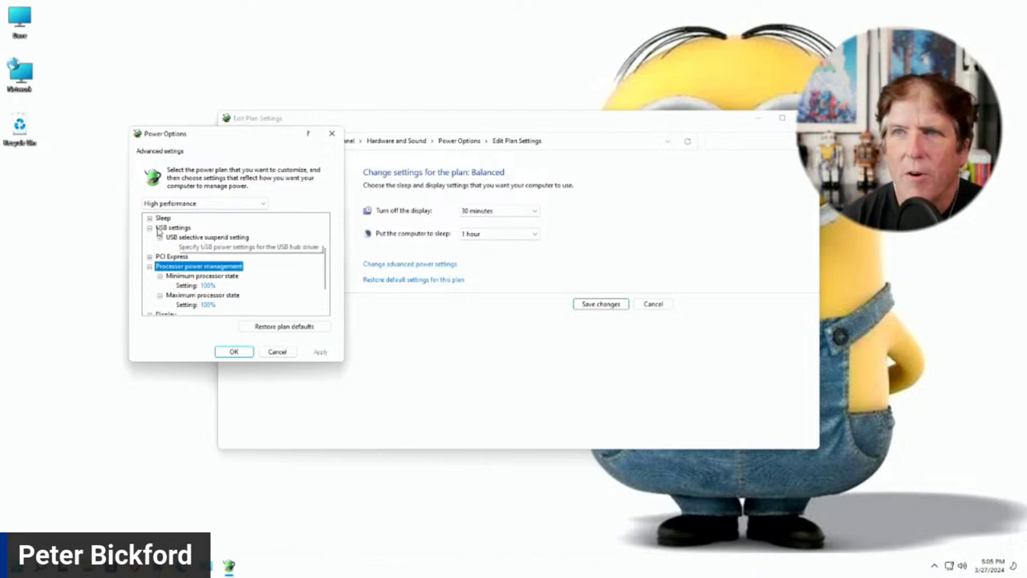
click(160, 238)
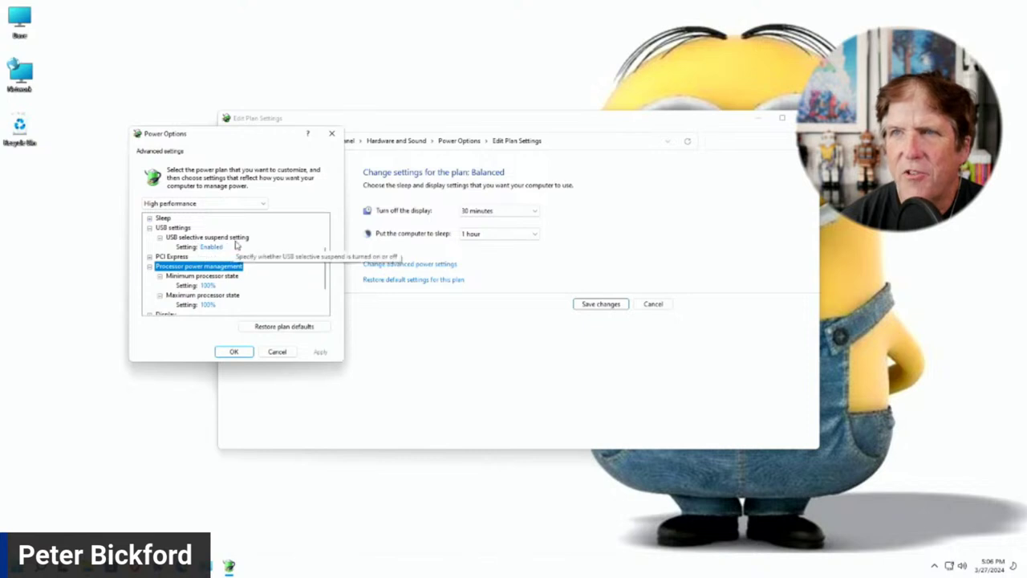
click(210, 250)
click(213, 248)
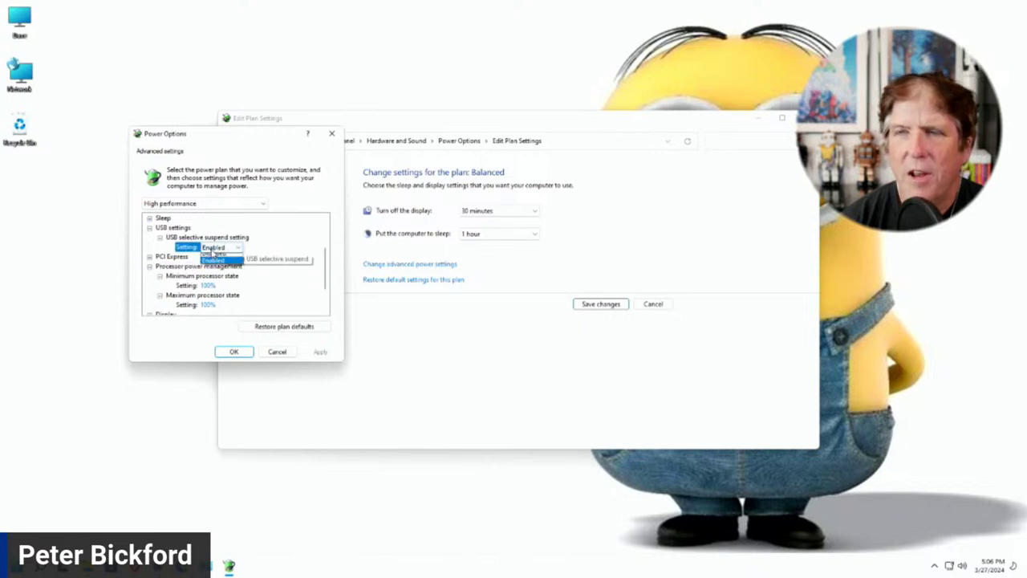
click(215, 257)
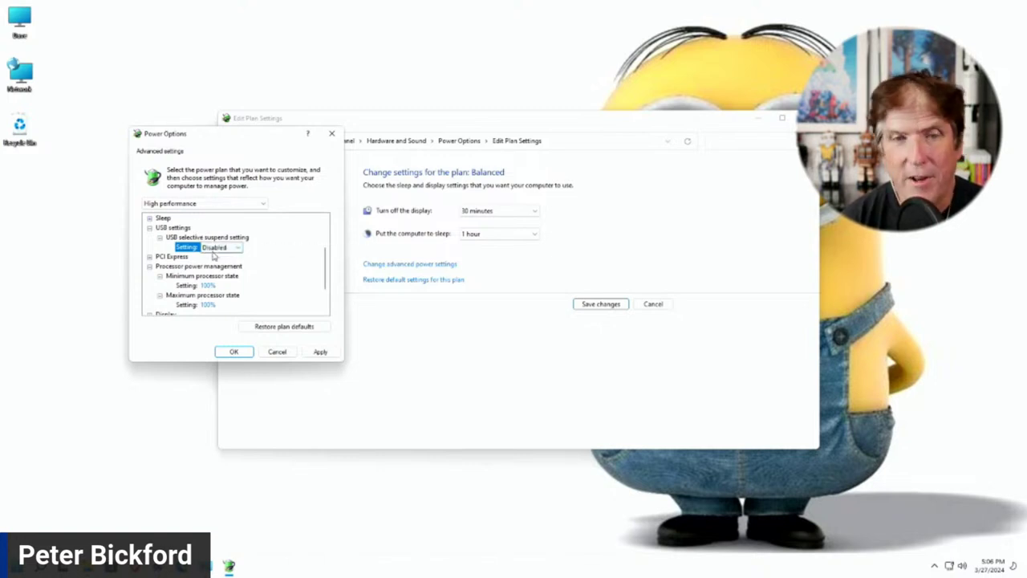
- Set USB selective suspend back to Enabled, accept the advanced settings, and save the power plan changes
click(223, 248)
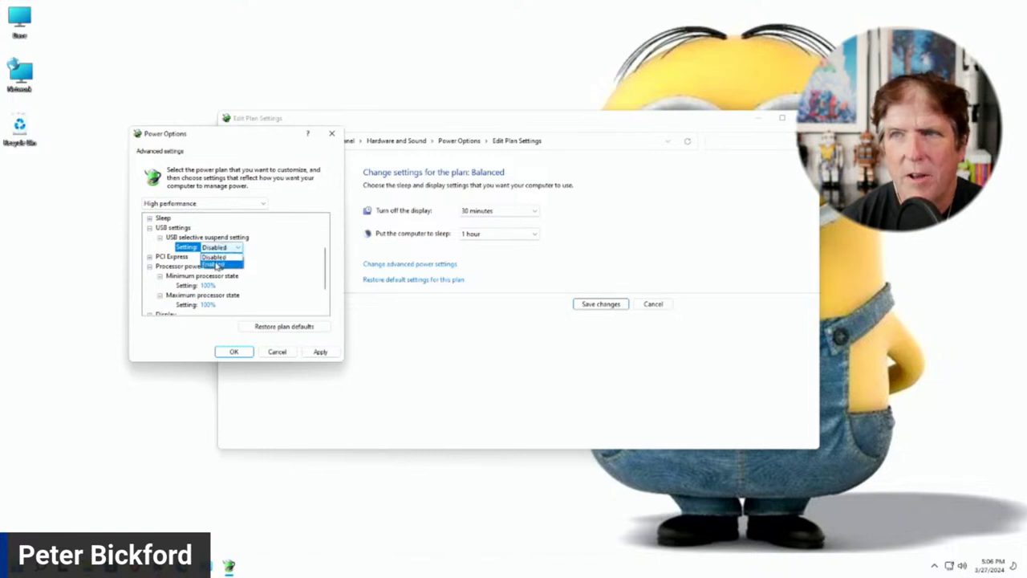
click(215, 265)
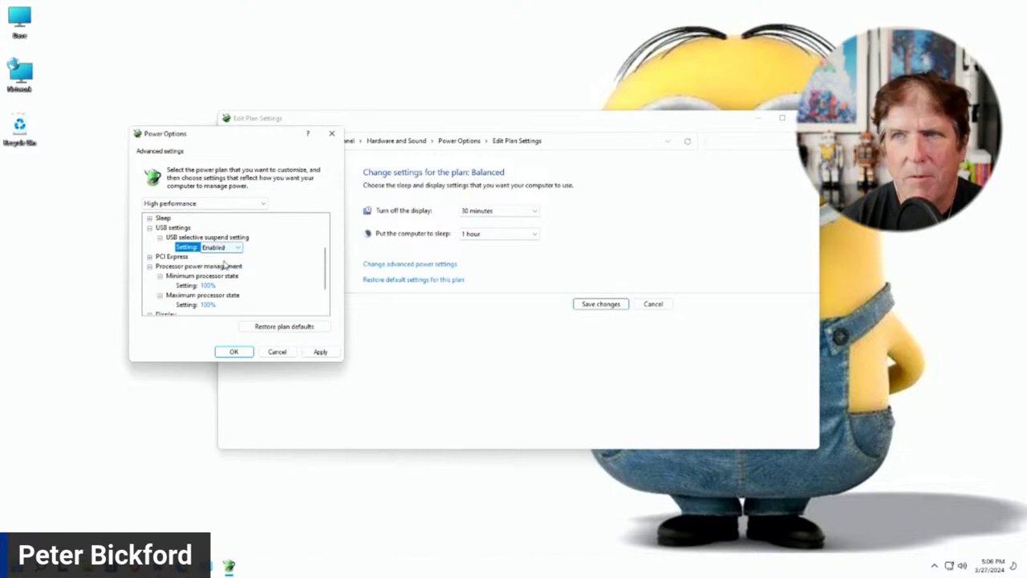
click(234, 352)
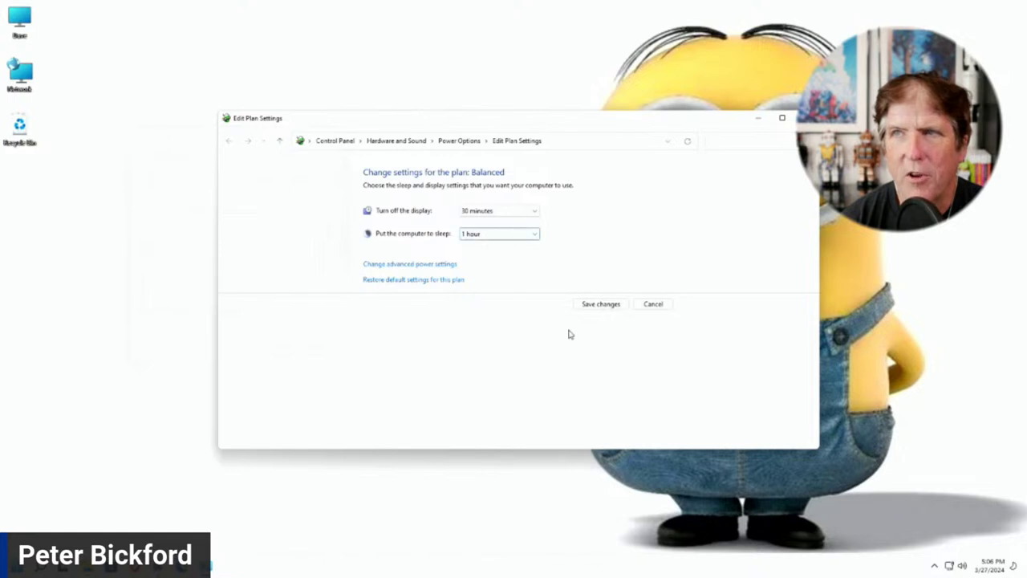
click(604, 306)
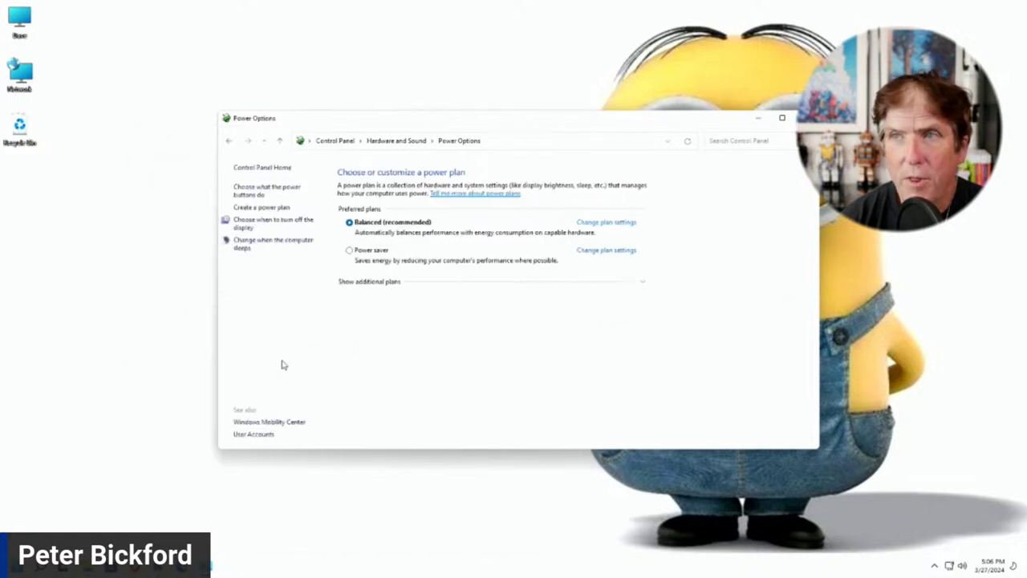